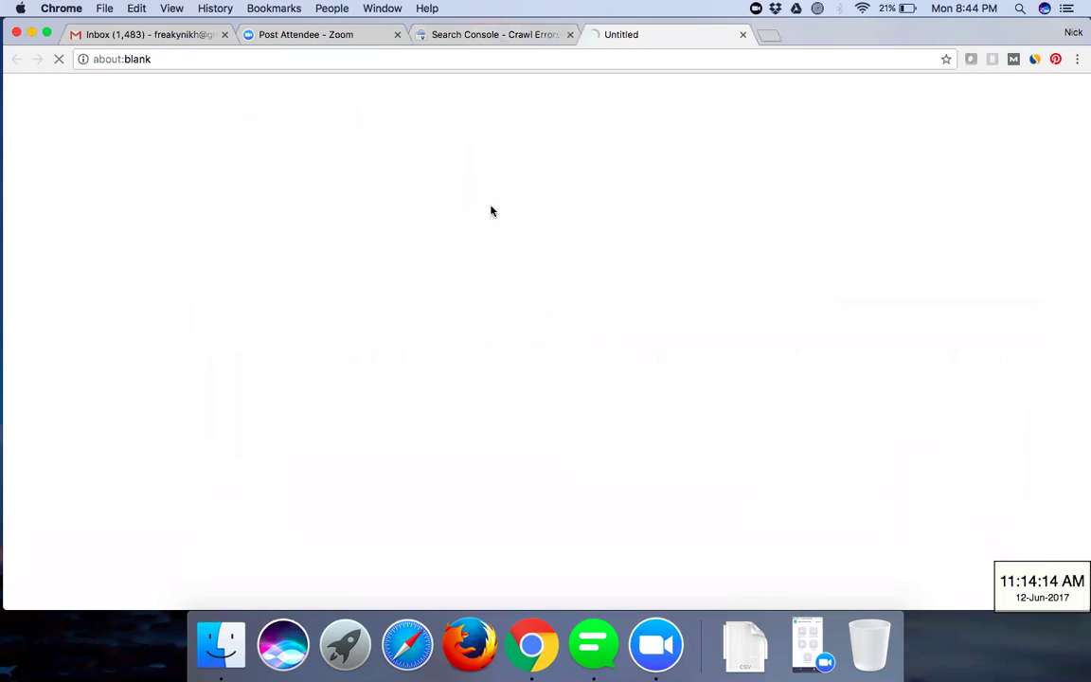
{"action": "left_click", "coordinate": [474, 31]}
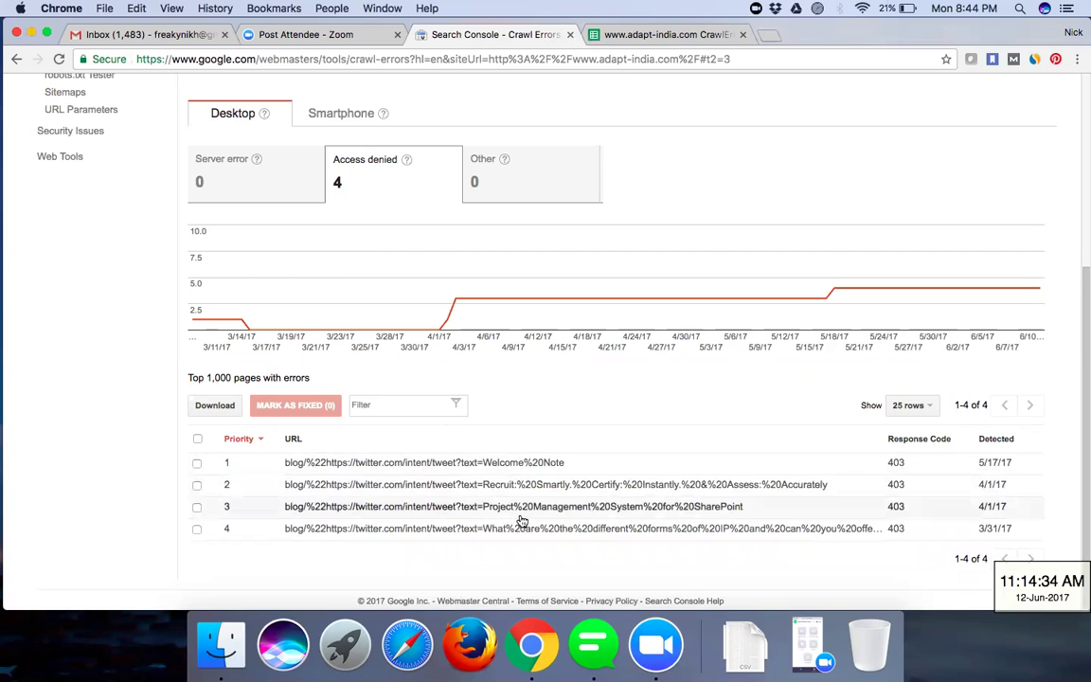
{"action": "left_click", "coordinate": [648, 38]}
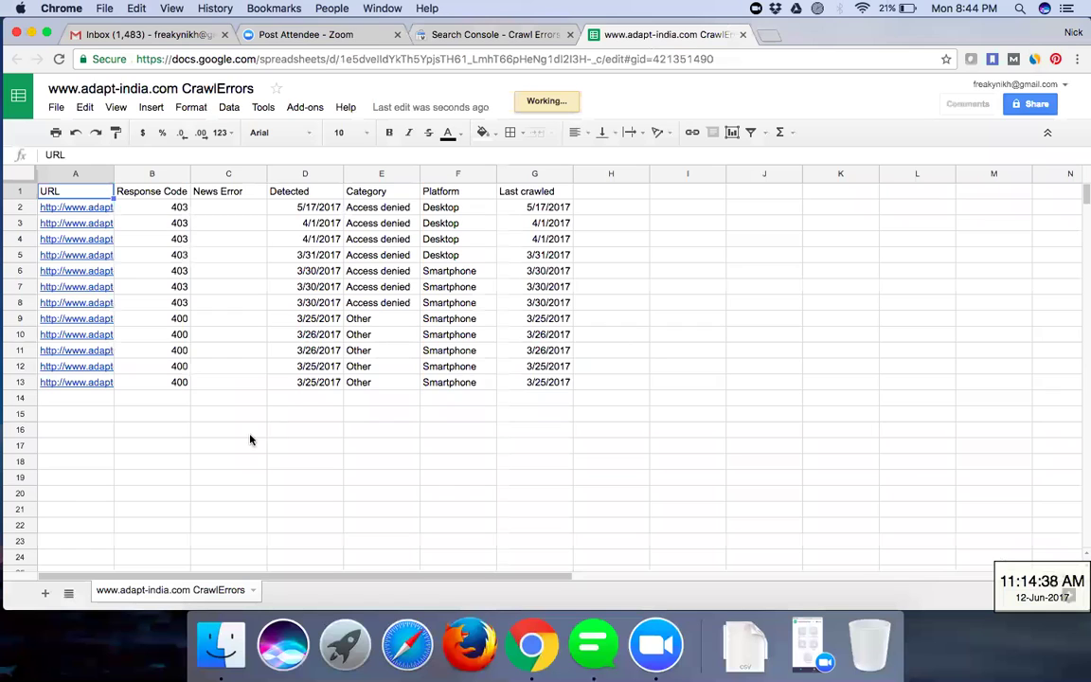
- Look over the spreadsheet's File menu without choosing anything, then check the Search Console crawl errors page
{"action": "left_click", "coordinate": [55, 109]}
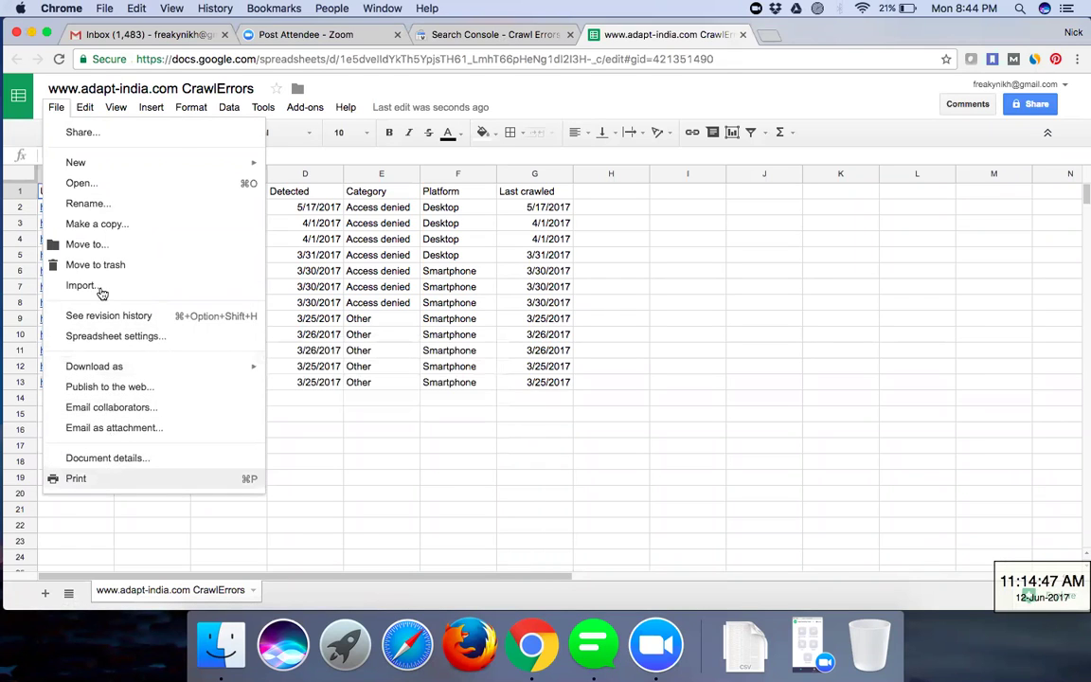
{"action": "left_click", "coordinate": [419, 462]}
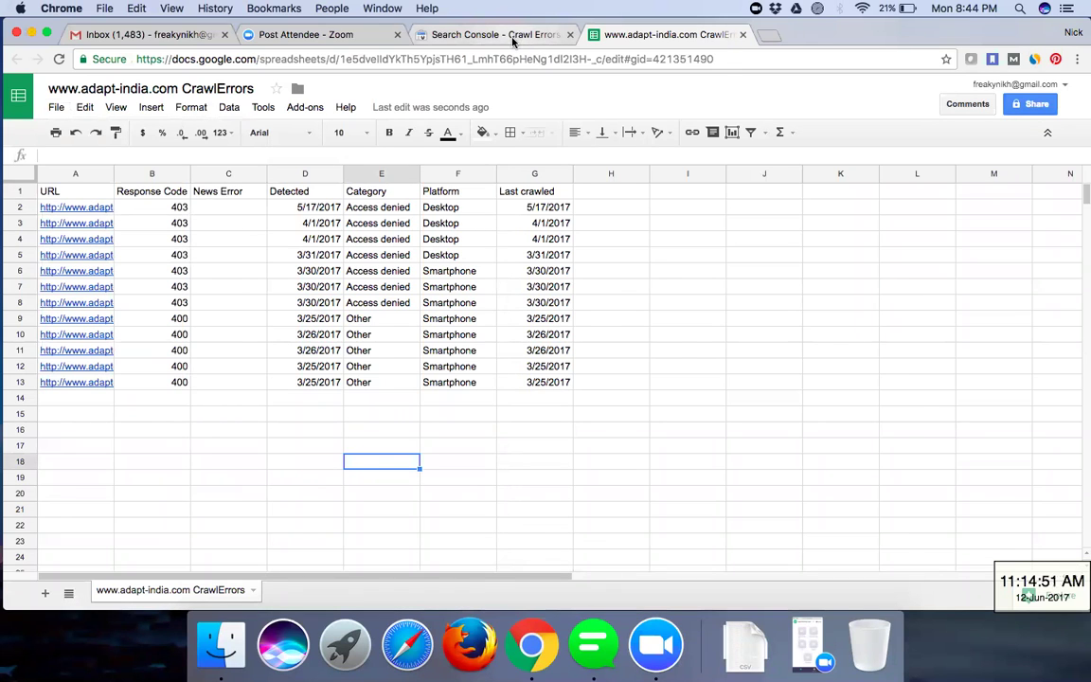
{"action": "left_click", "coordinate": [512, 35]}
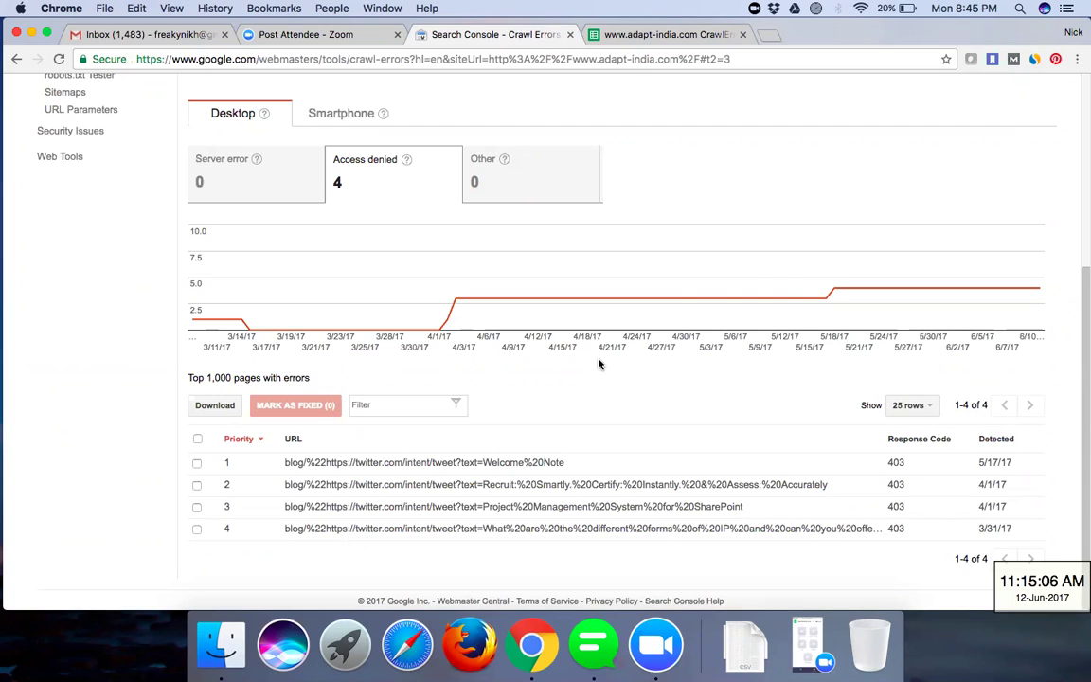
- Autofit column A of the CrawlErrors sheet to show full URLs, then return to Search Console
{"action": "mouse_move", "coordinate": [866, 256]}
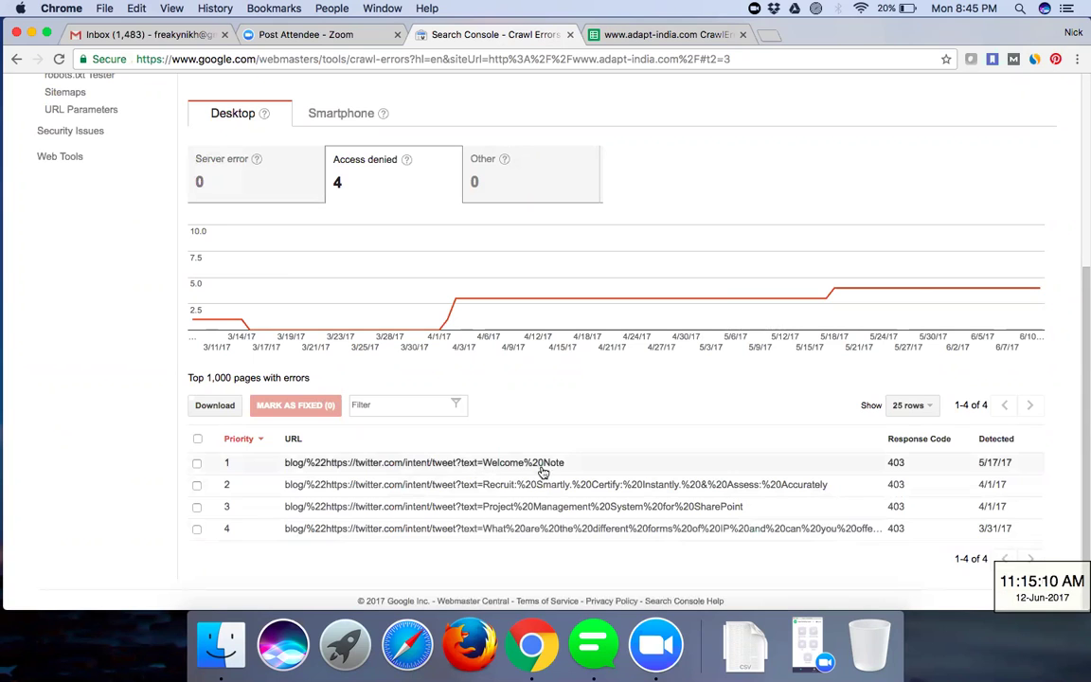
{"action": "left_click", "coordinate": [626, 35]}
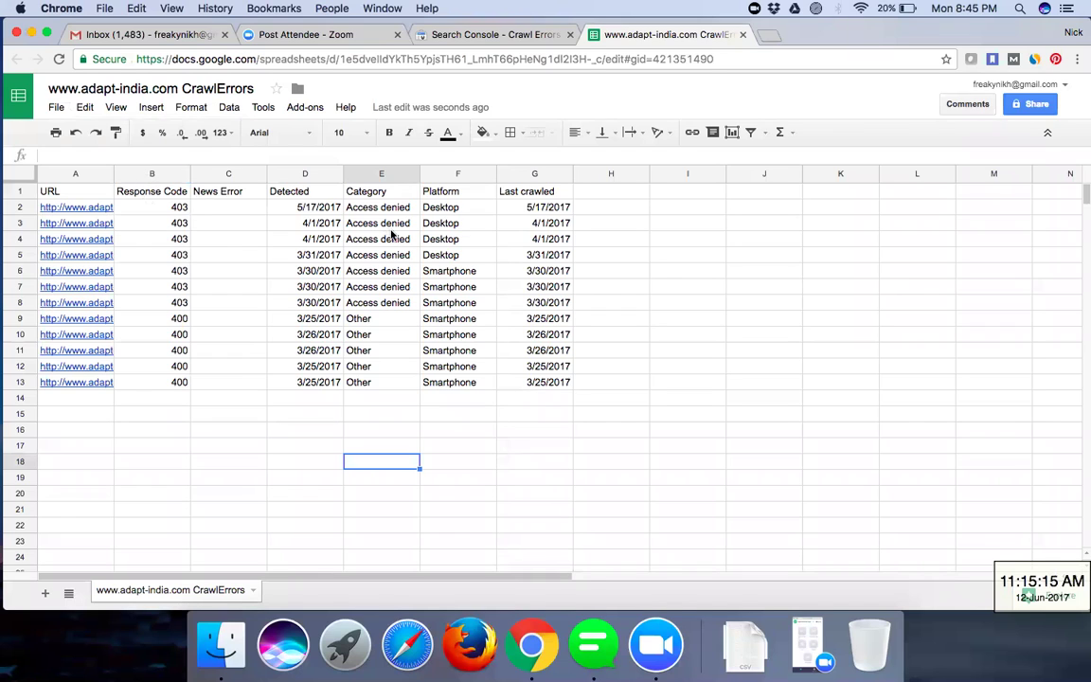
{"action": "left_click", "coordinate": [116, 174]}
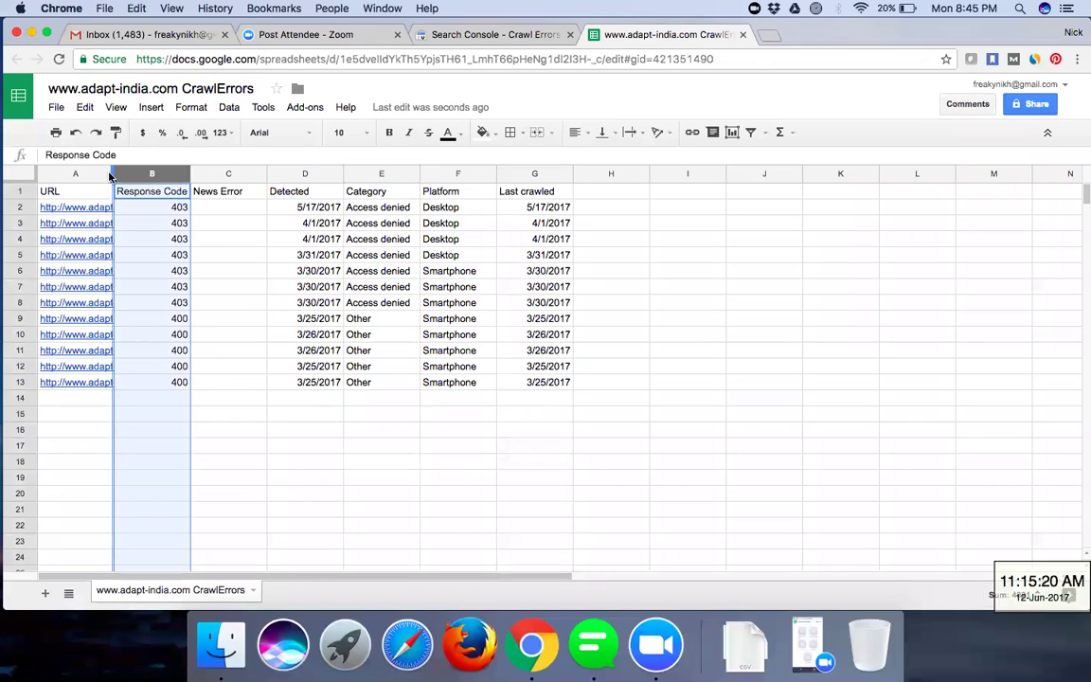
{"action": "double_click", "coordinate": [115, 173]}
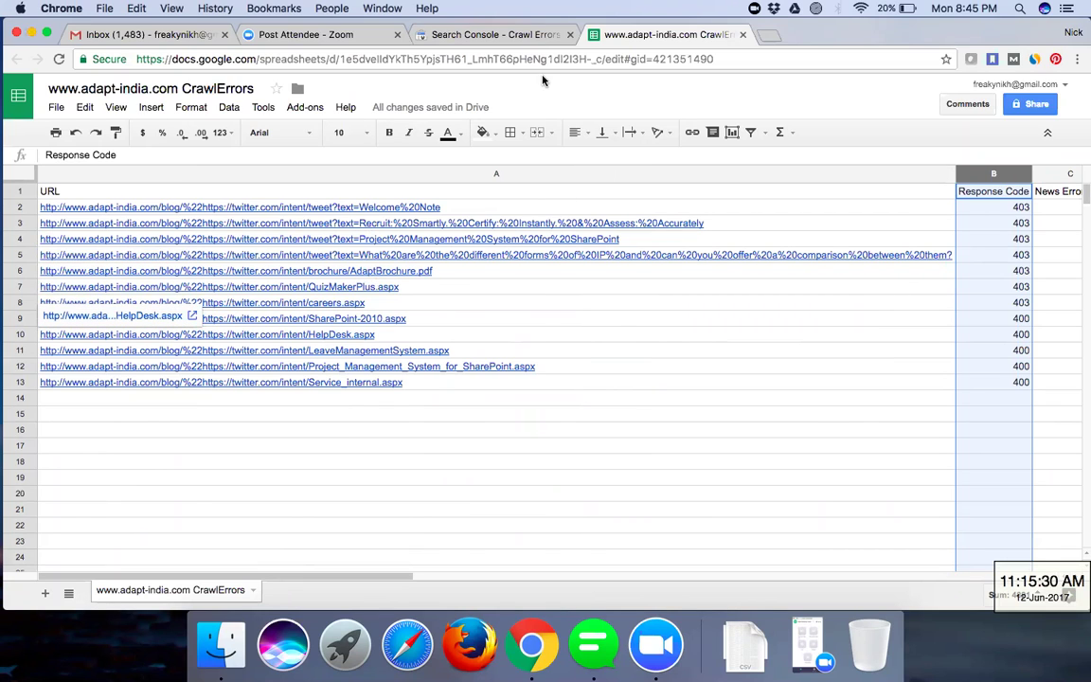
{"action": "left_click", "coordinate": [516, 34]}
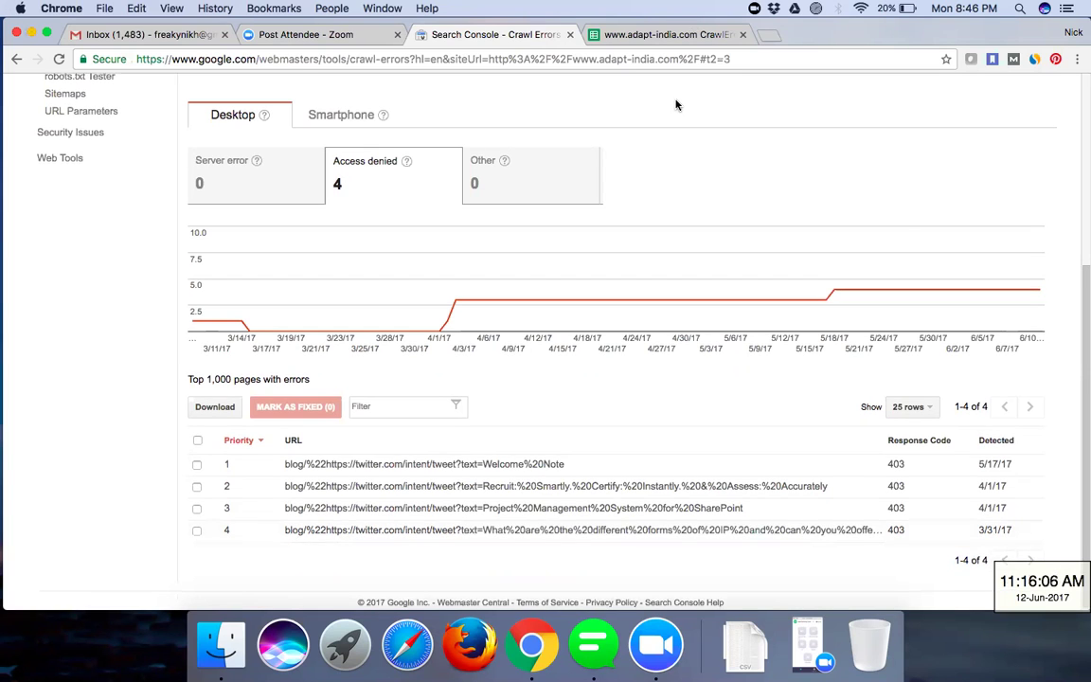
- Review the crawl errors page and step back through the earlier crawl error views
{"action": "scroll", "coordinate": [676, 104], "scroll_direction": "up", "scroll_amount": 5}
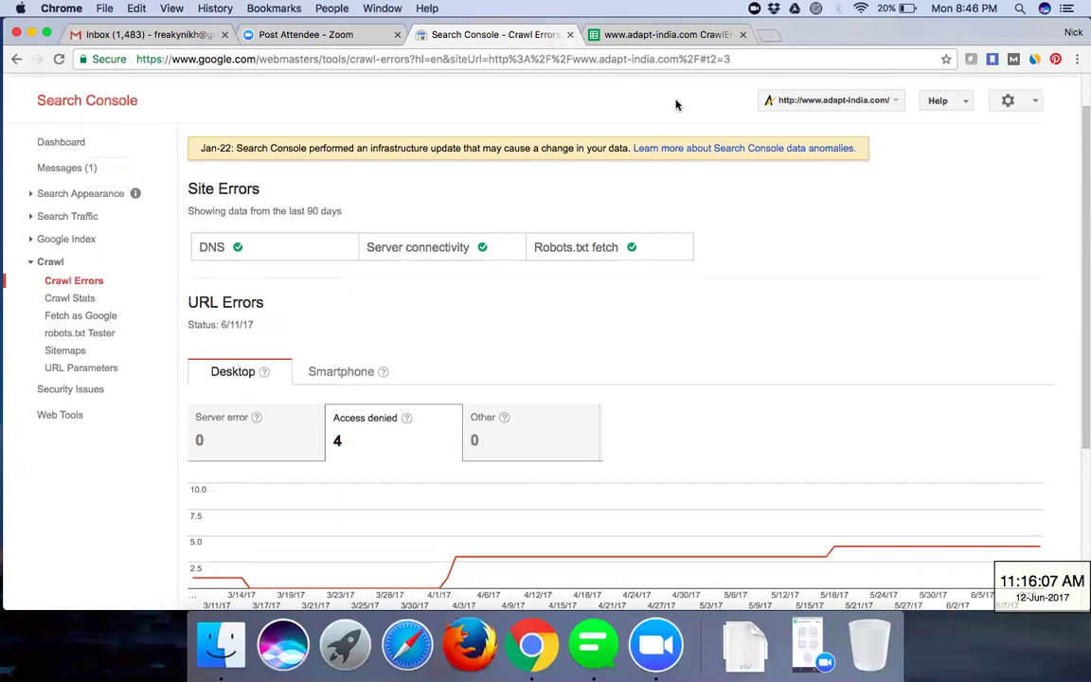
{"action": "scroll", "coordinate": [676, 104], "scroll_direction": "up", "scroll_amount": 1}
{"action": "scroll", "coordinate": [677, 104], "scroll_direction": "down", "scroll_amount": 2}
{"action": "scroll", "coordinate": [676, 104], "scroll_direction": "down", "scroll_amount": 1}
{"action": "scroll", "coordinate": [676, 104], "scroll_direction": "up", "scroll_amount": 1}
{"action": "scroll", "coordinate": [676, 104], "scroll_direction": "down", "scroll_amount": 1}
{"action": "scroll", "coordinate": [677, 104], "scroll_direction": "up", "scroll_amount": 1}
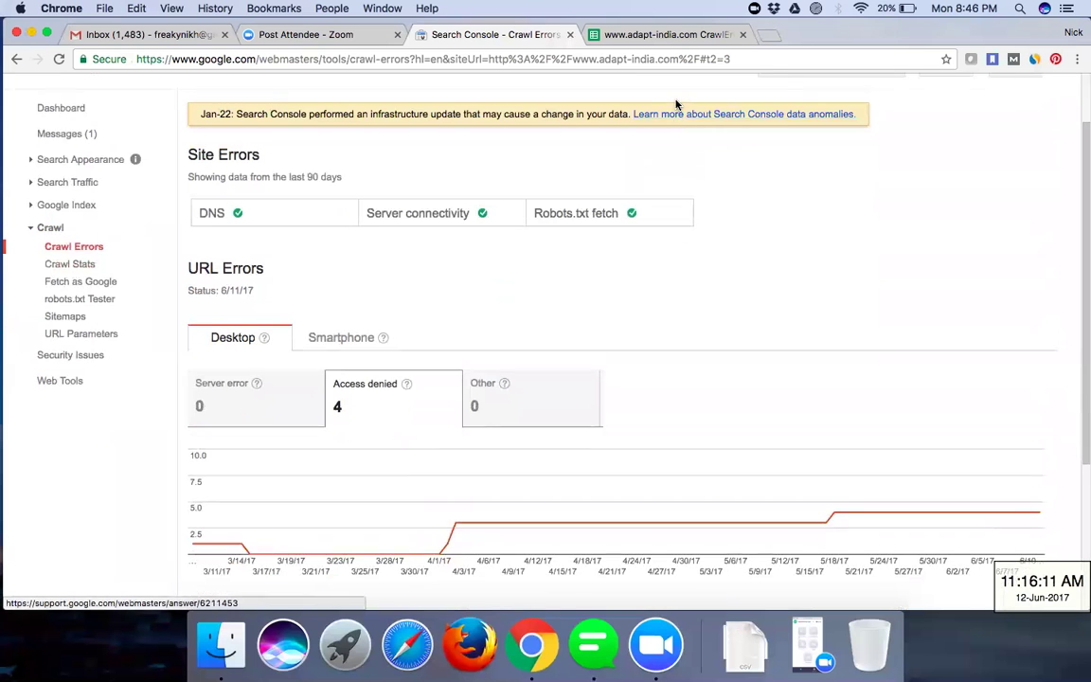
{"action": "scroll", "coordinate": [676, 105], "scroll_direction": "up", "scroll_amount": 2}
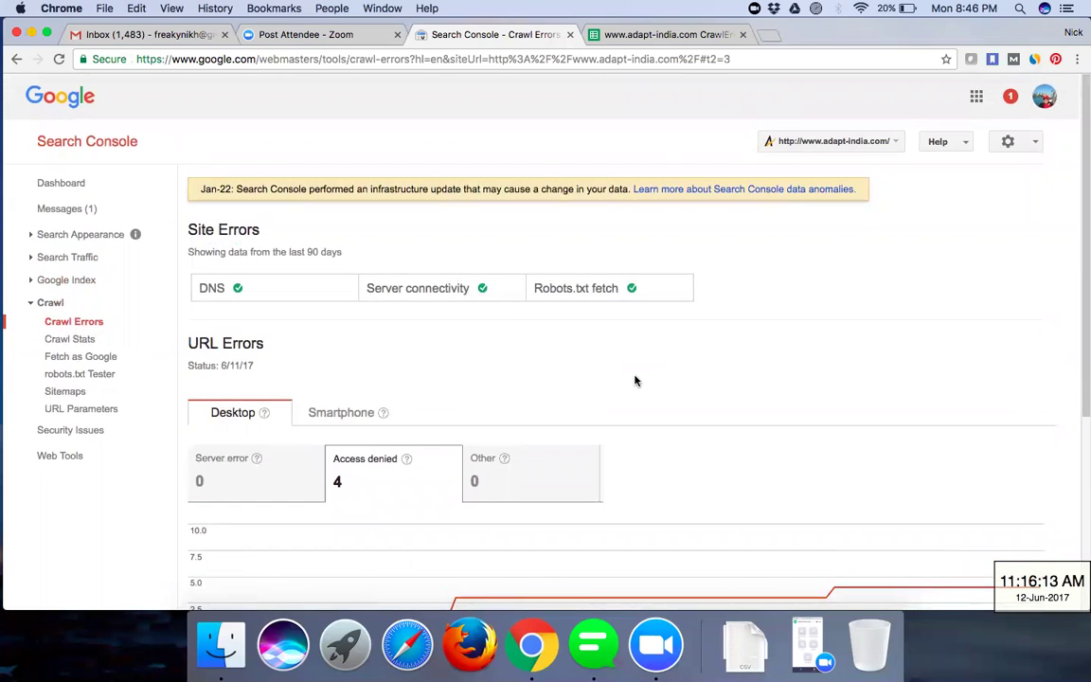
{"action": "scroll", "coordinate": [635, 381], "scroll_direction": "down", "scroll_amount": 3}
{"action": "scroll", "coordinate": [365, 275], "scroll_direction": "up", "scroll_amount": 1}
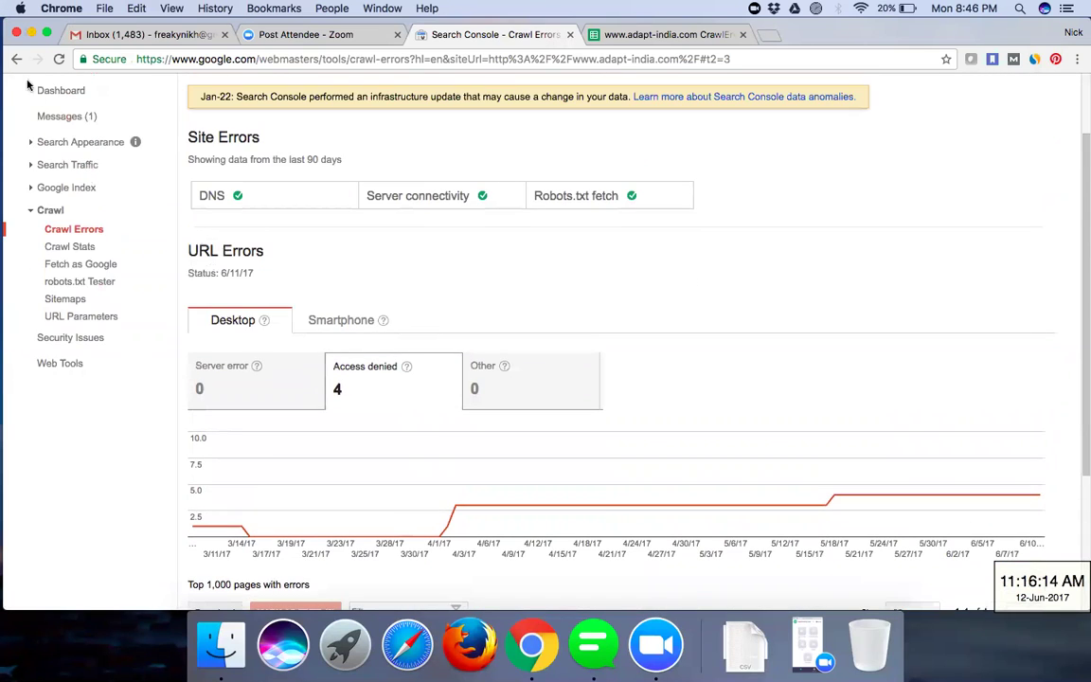
{"action": "left_click", "coordinate": [17, 60]}
{"action": "left_click", "coordinate": [17, 60]}
{"action": "left_click", "coordinate": [18, 60]}
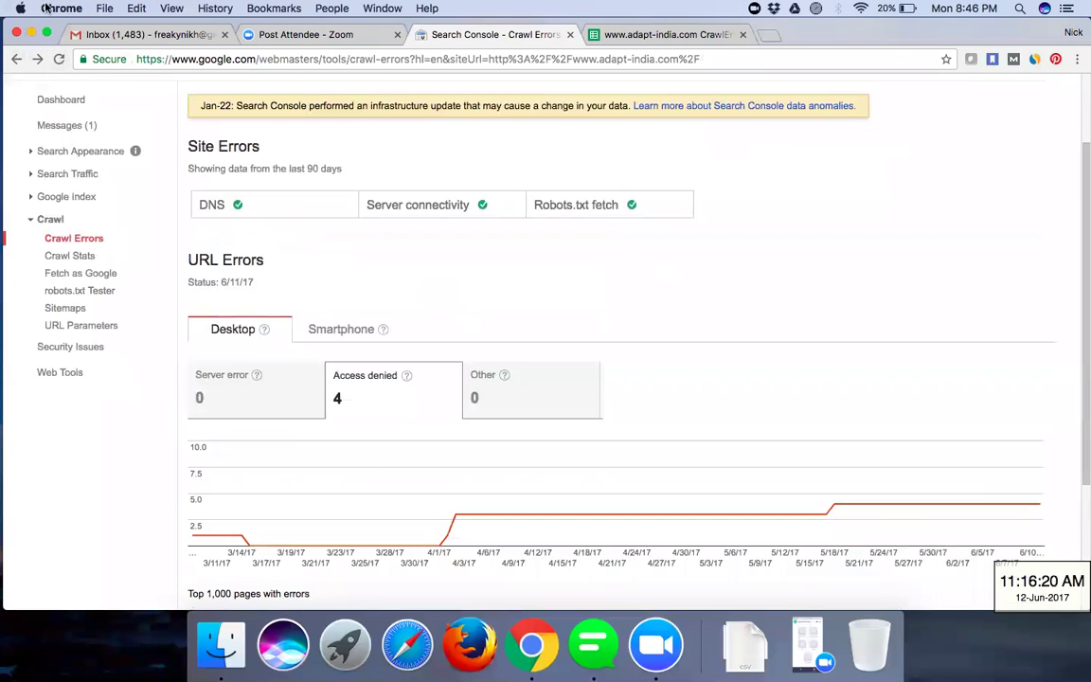
{"action": "left_click", "coordinate": [19, 59]}
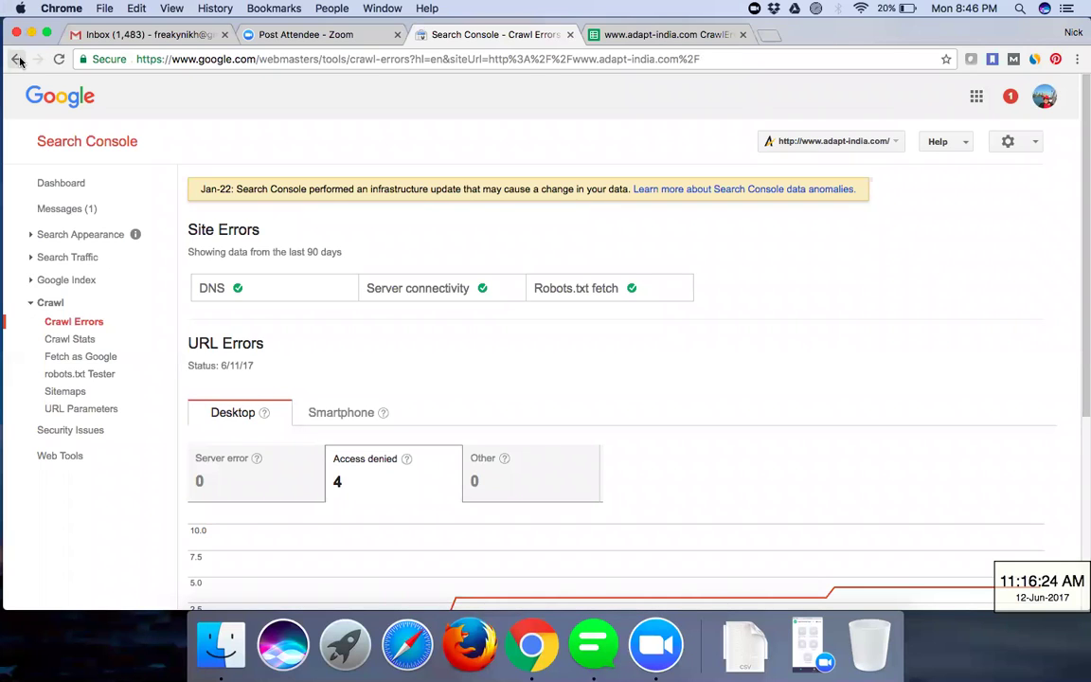
{"action": "left_click", "coordinate": [16, 61]}
- Open the site Dashboard: 1,103 total clicks, 164 sitemap URLs submitted, 119 indexed
{"action": "scroll", "coordinate": [462, 418], "scroll_direction": "down", "scroll_amount": 3}
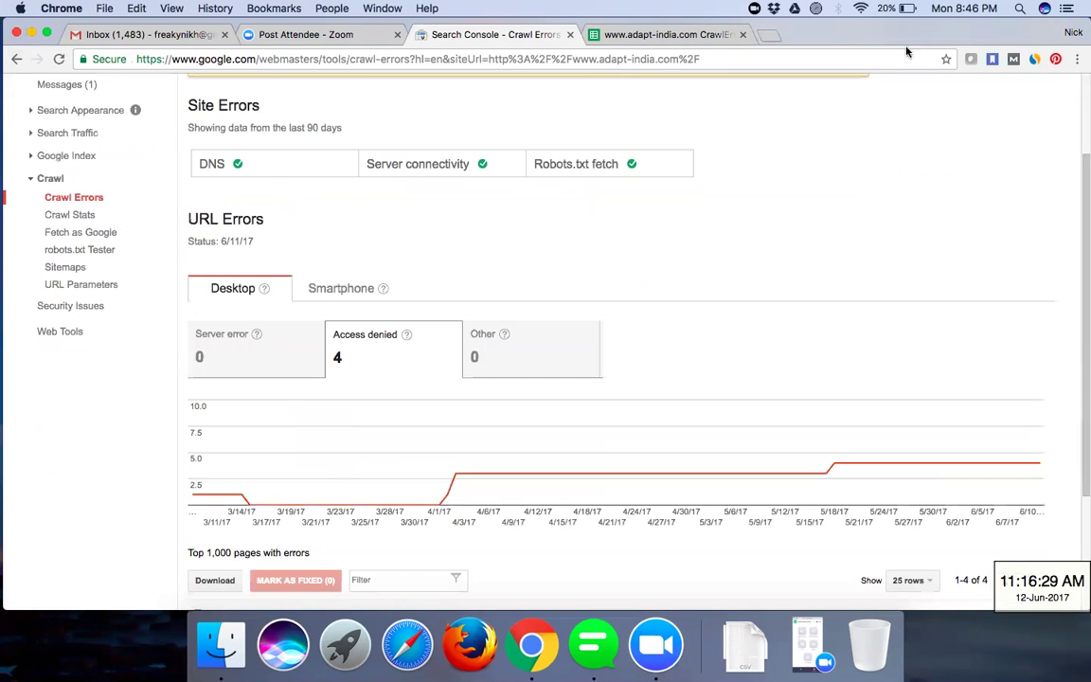
{"action": "scroll", "coordinate": [682, 119], "scroll_direction": "down", "scroll_amount": 4}
{"action": "scroll", "coordinate": [682, 119], "scroll_direction": "up", "scroll_amount": 4}
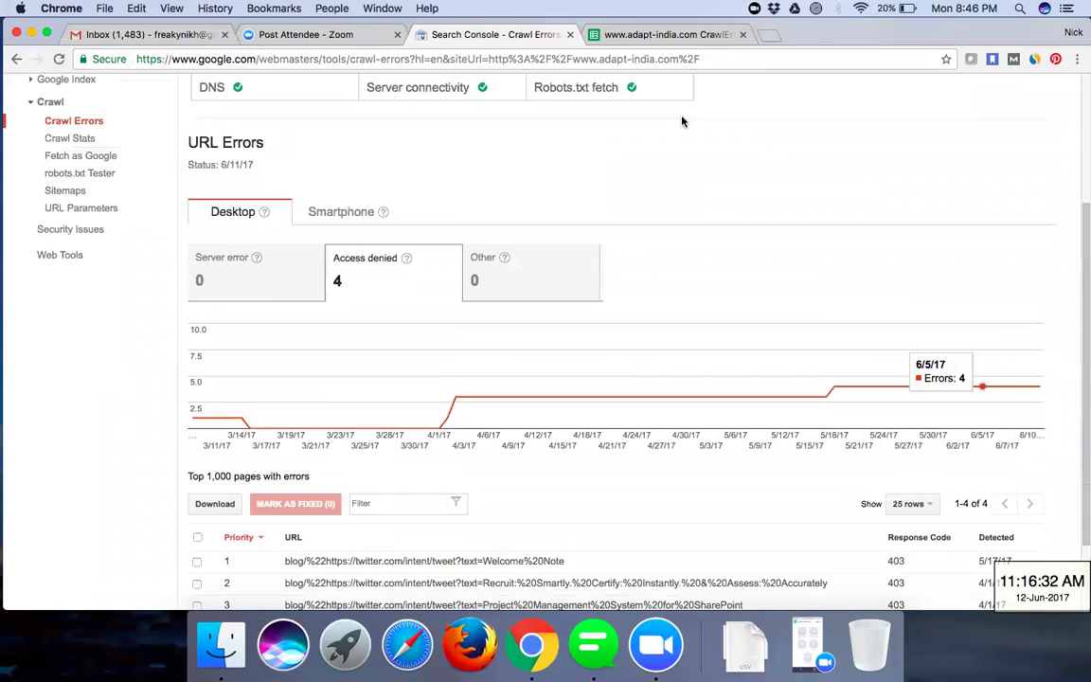
{"action": "scroll", "coordinate": [637, 161], "scroll_direction": "up", "scroll_amount": 3}
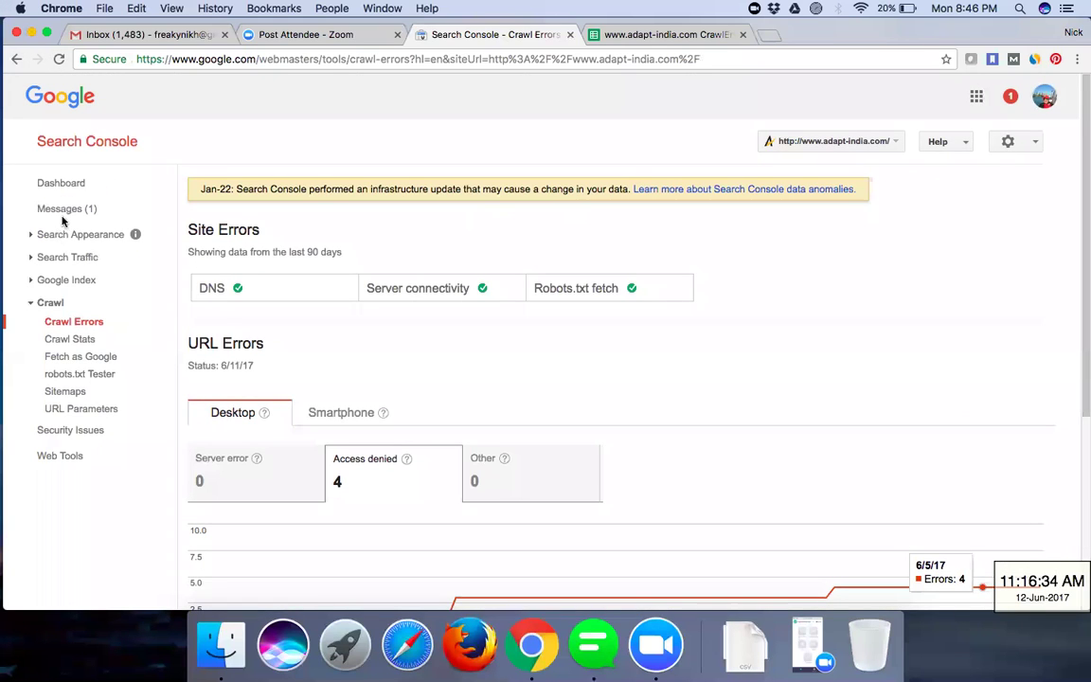
{"action": "left_click", "coordinate": [55, 185]}
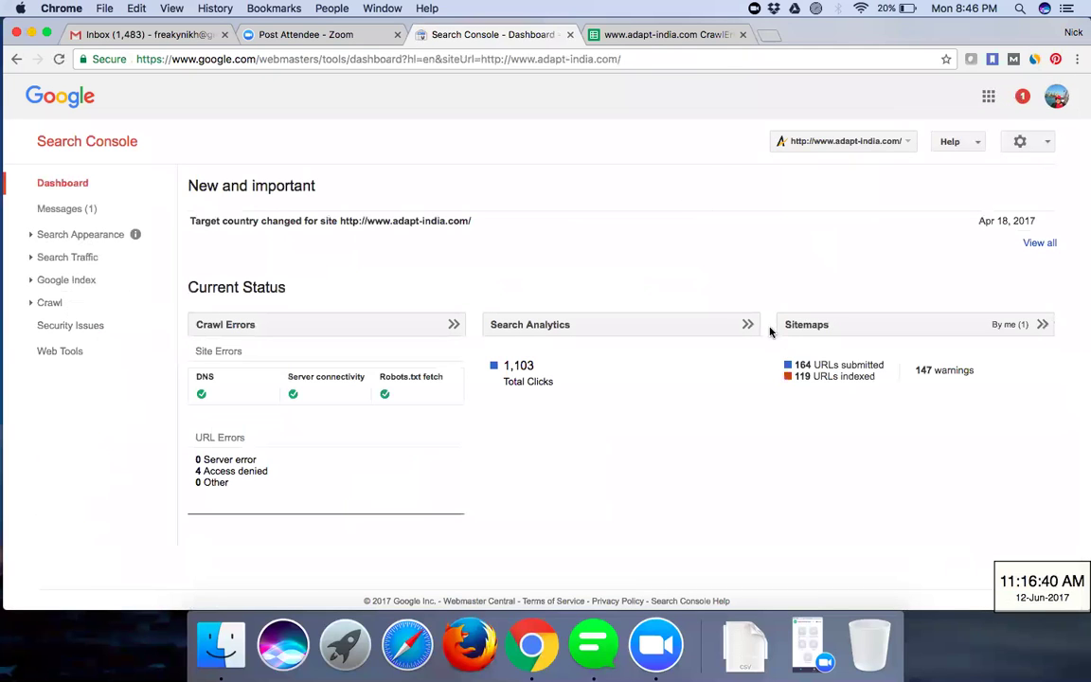
{"action": "scroll", "coordinate": [770, 332], "scroll_direction": "down", "scroll_amount": 5}
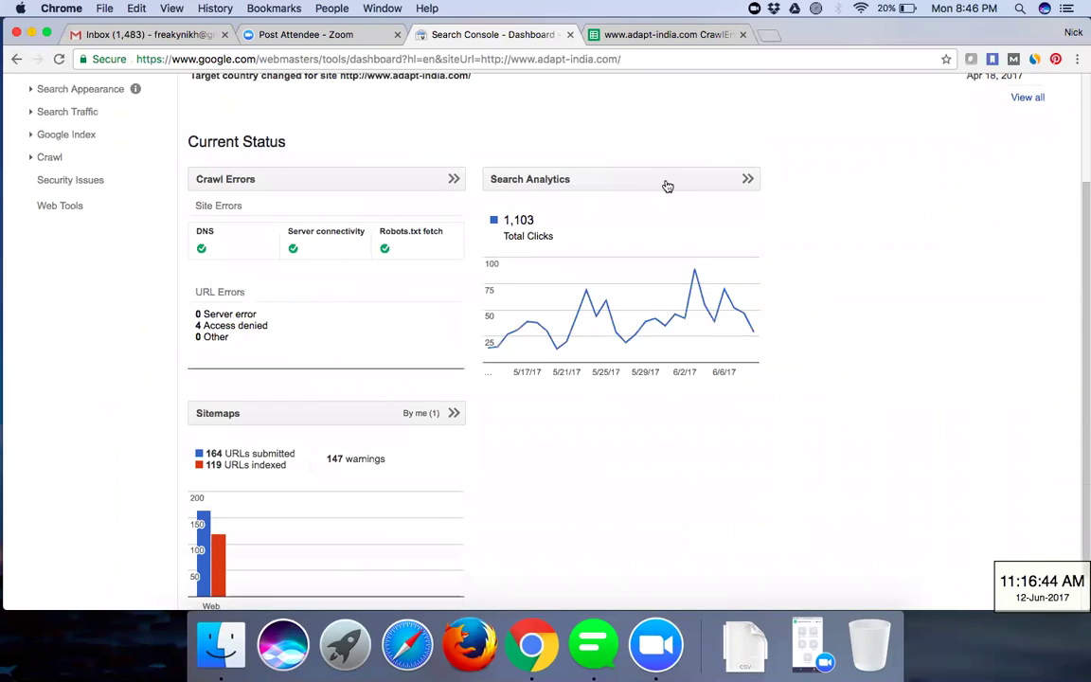
{"action": "left_click", "coordinate": [668, 185]}
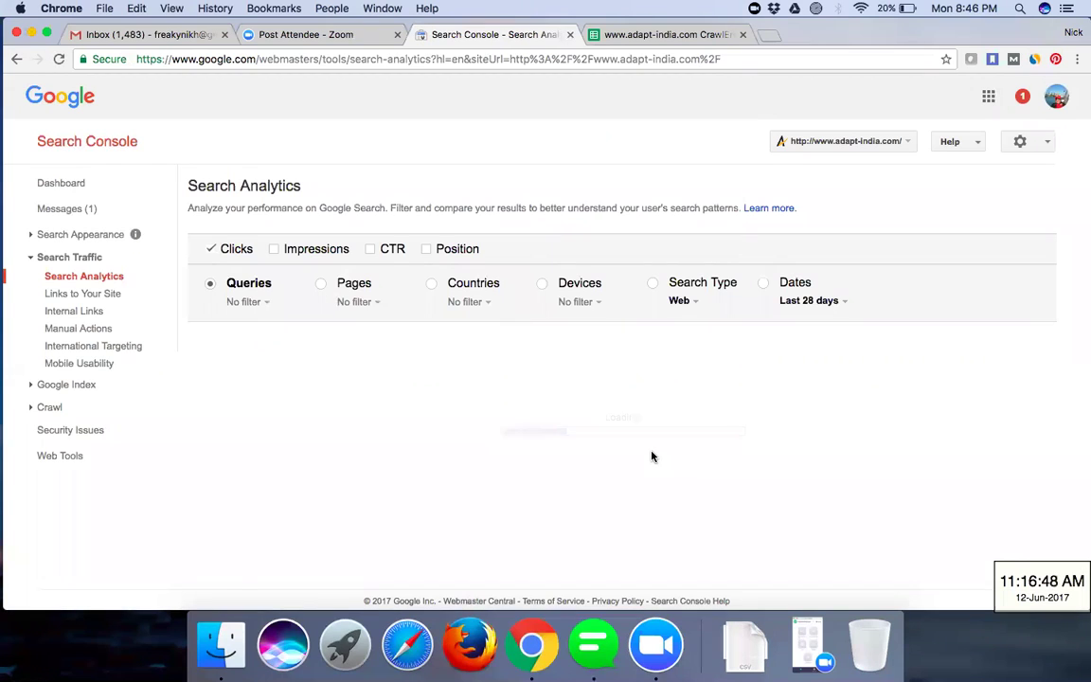
{"action": "scroll", "coordinate": [651, 455], "scroll_direction": "down", "scroll_amount": 2}
{"action": "scroll", "coordinate": [652, 456], "scroll_direction": "down", "scroll_amount": 5}
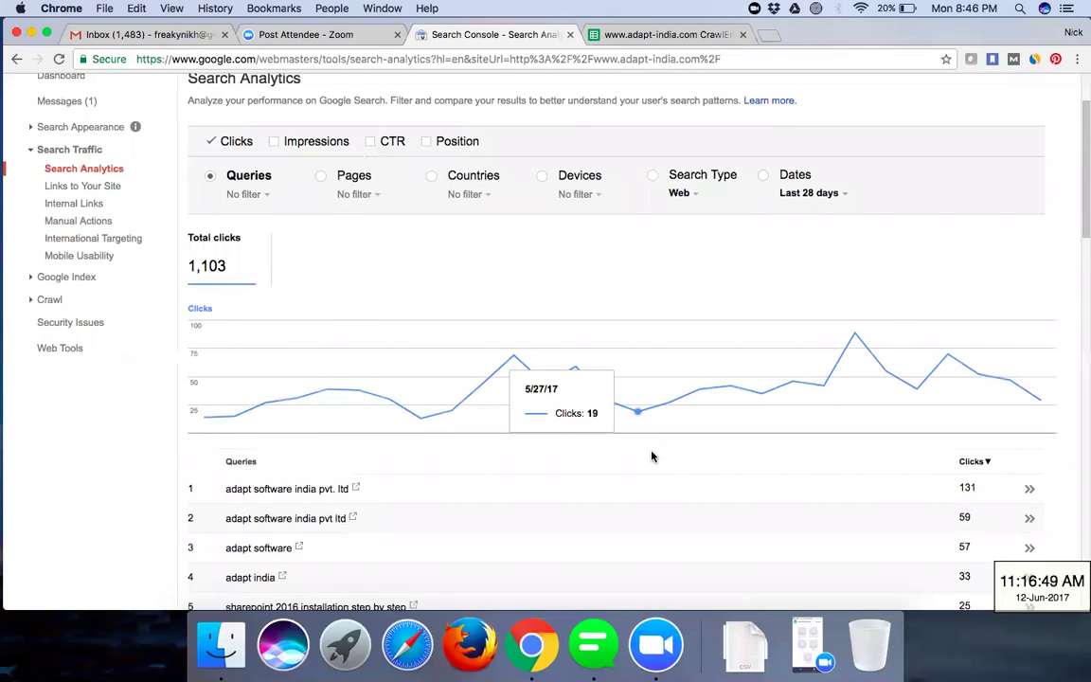
{"action": "scroll", "coordinate": [652, 455], "scroll_direction": "down", "scroll_amount": 10}
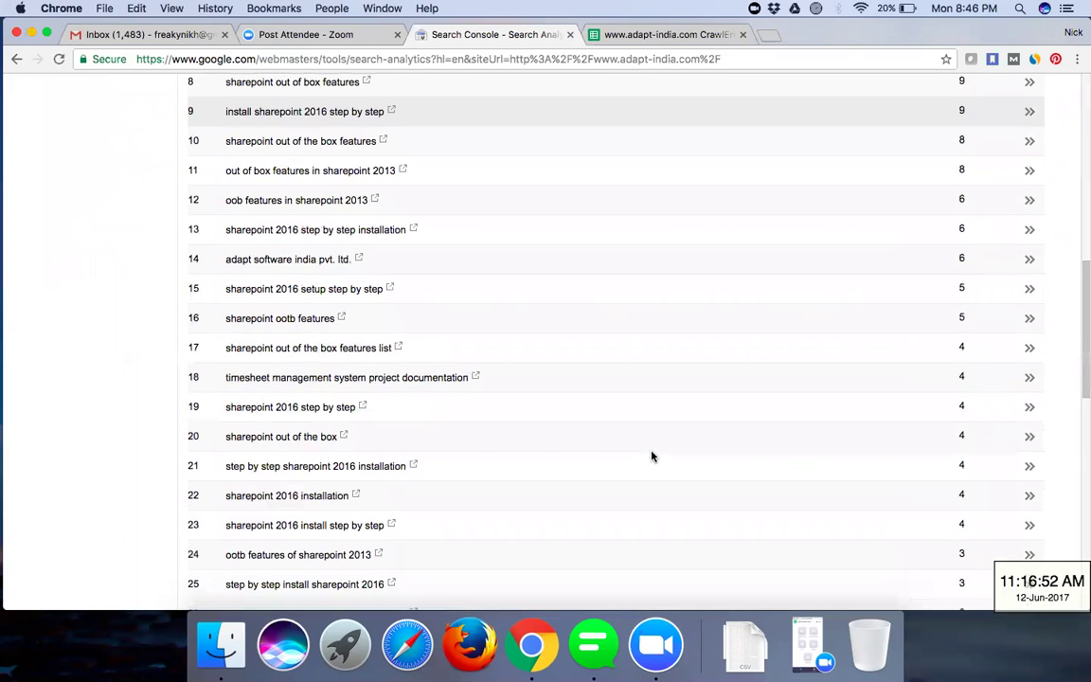
{"action": "scroll", "coordinate": [652, 455], "scroll_direction": "down", "scroll_amount": 15}
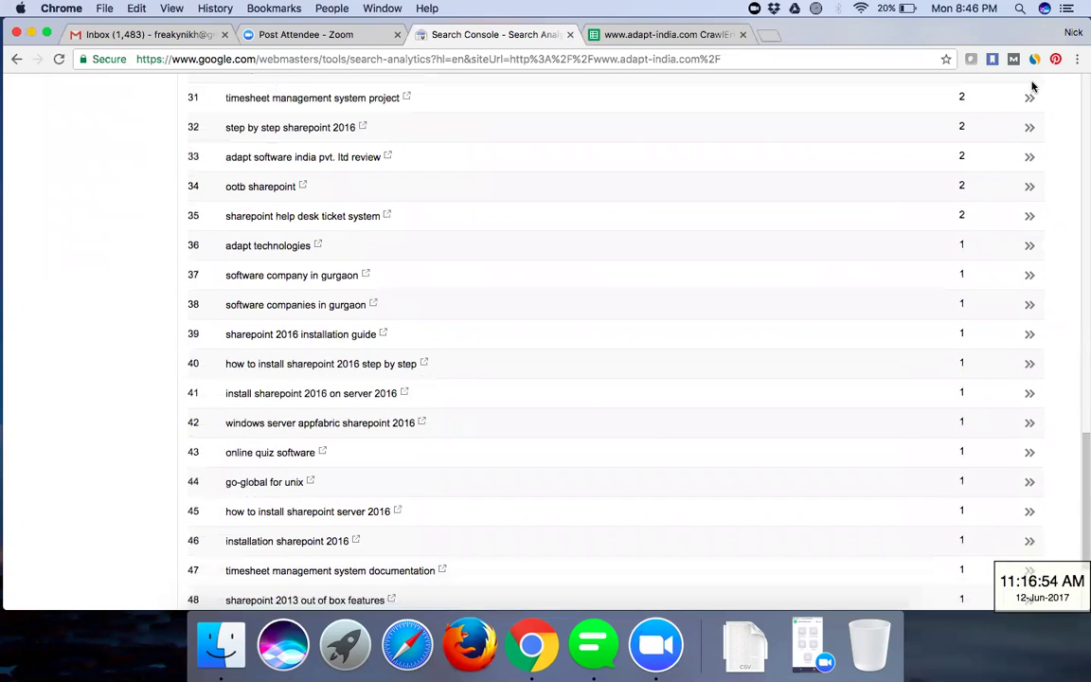
{"action": "scroll", "coordinate": [1032, 86], "scroll_direction": "up", "scroll_amount": 4}
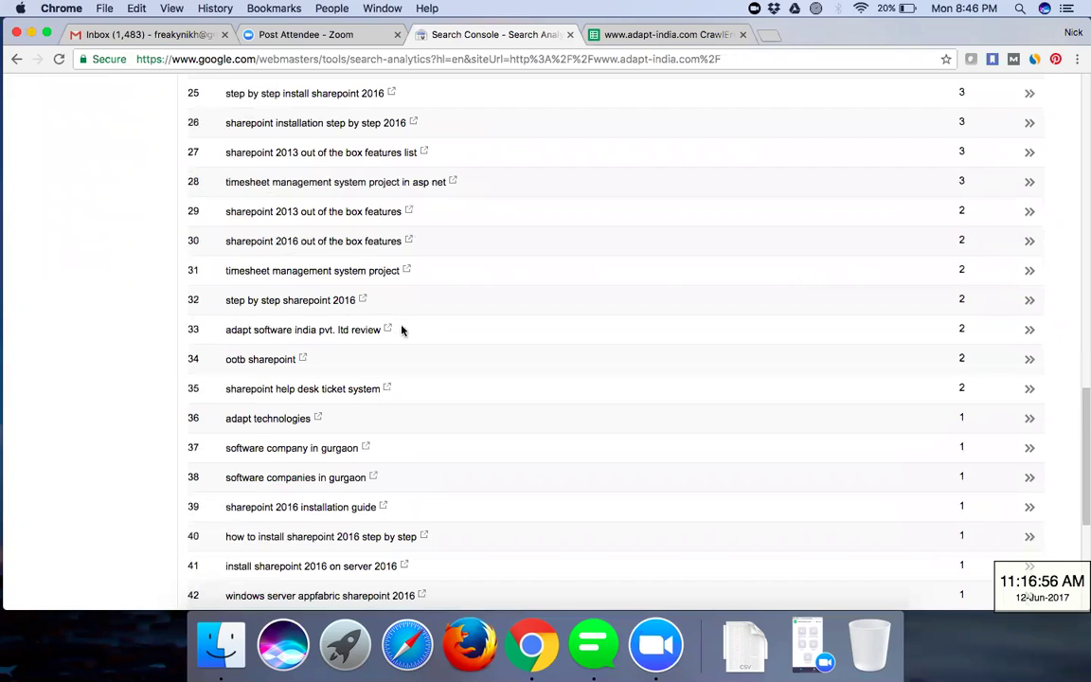
{"action": "scroll", "coordinate": [1049, 410], "scroll_direction": "up", "scroll_amount": 20}
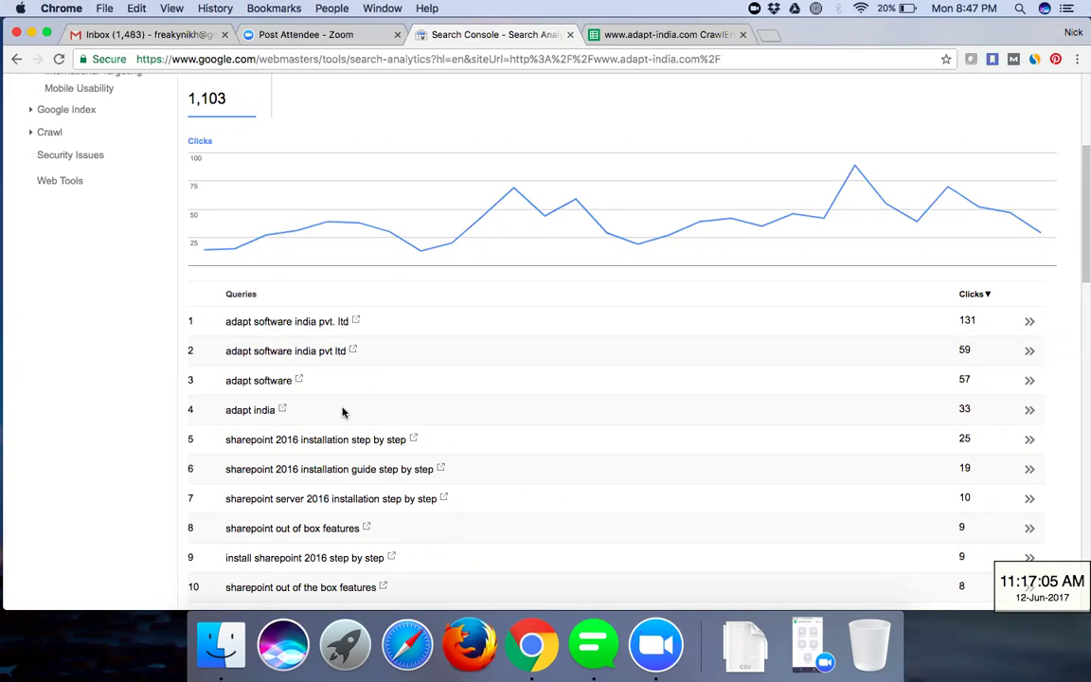
{"action": "scroll", "coordinate": [343, 411], "scroll_direction": "down", "scroll_amount": 5}
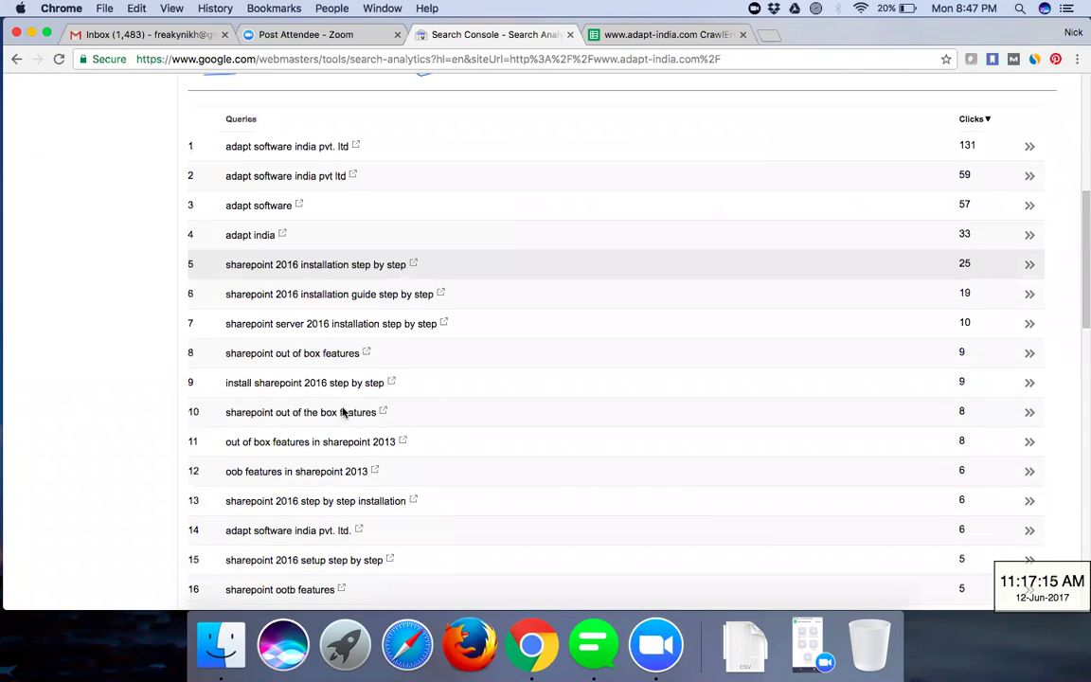
{"action": "scroll", "coordinate": [343, 411], "scroll_direction": "down", "scroll_amount": 4}
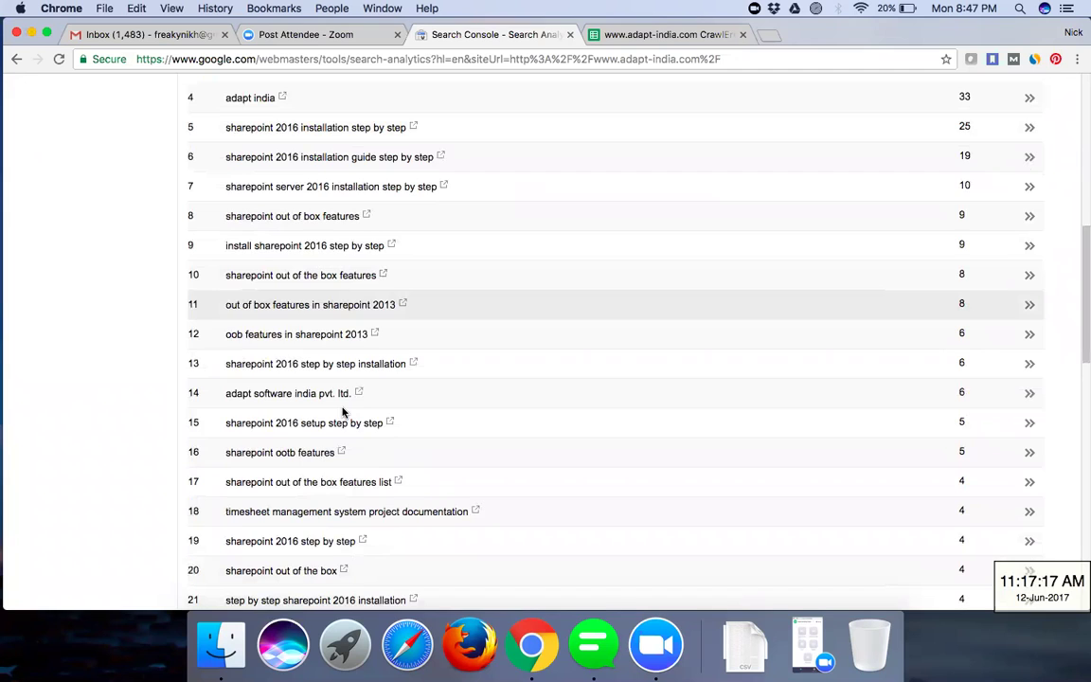
{"action": "scroll", "coordinate": [273, 151], "scroll_direction": "up", "scroll_amount": 3}
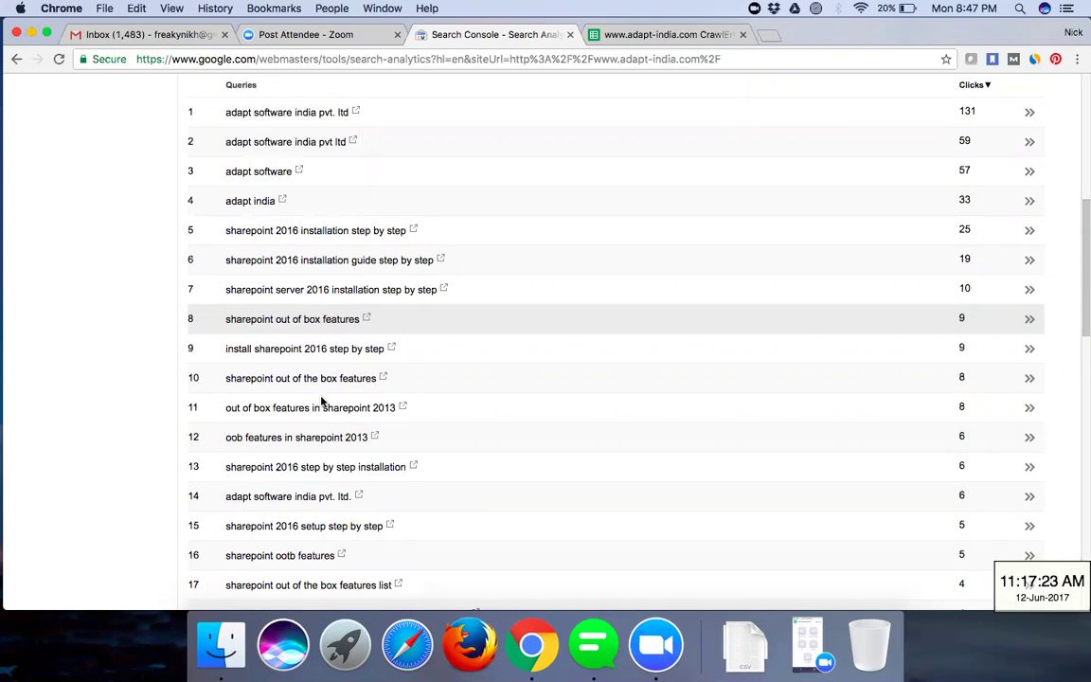
{"action": "scroll", "coordinate": [322, 402], "scroll_direction": "down", "scroll_amount": 2}
{"action": "scroll", "coordinate": [322, 402], "scroll_direction": "down", "scroll_amount": 5}
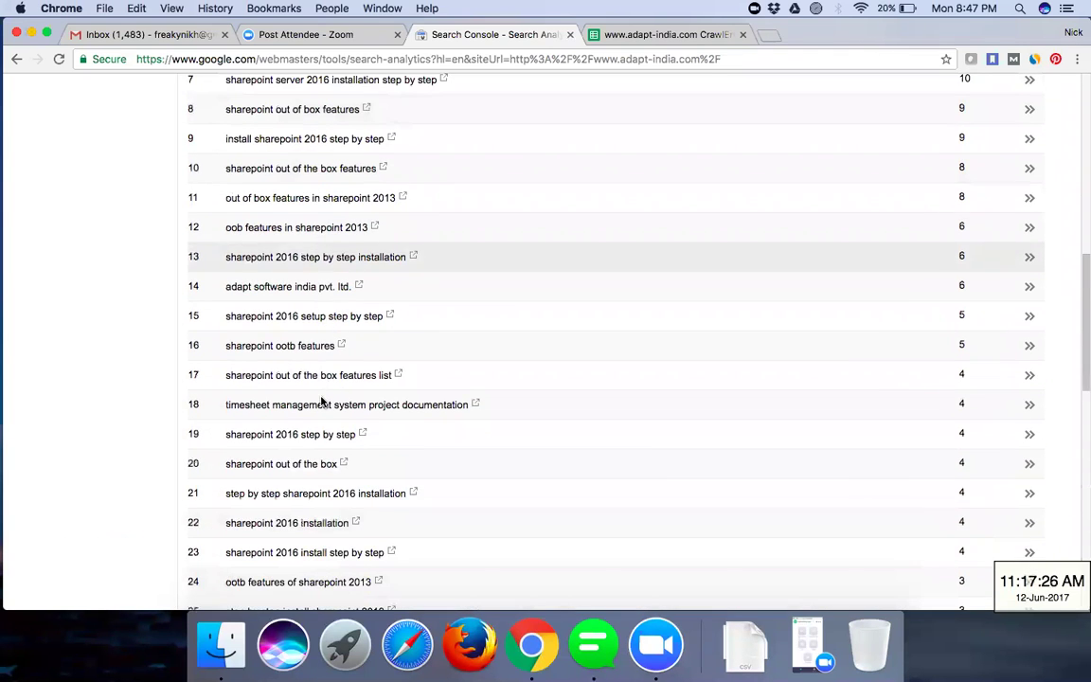
{"action": "scroll", "coordinate": [322, 401], "scroll_direction": "down", "scroll_amount": 18}
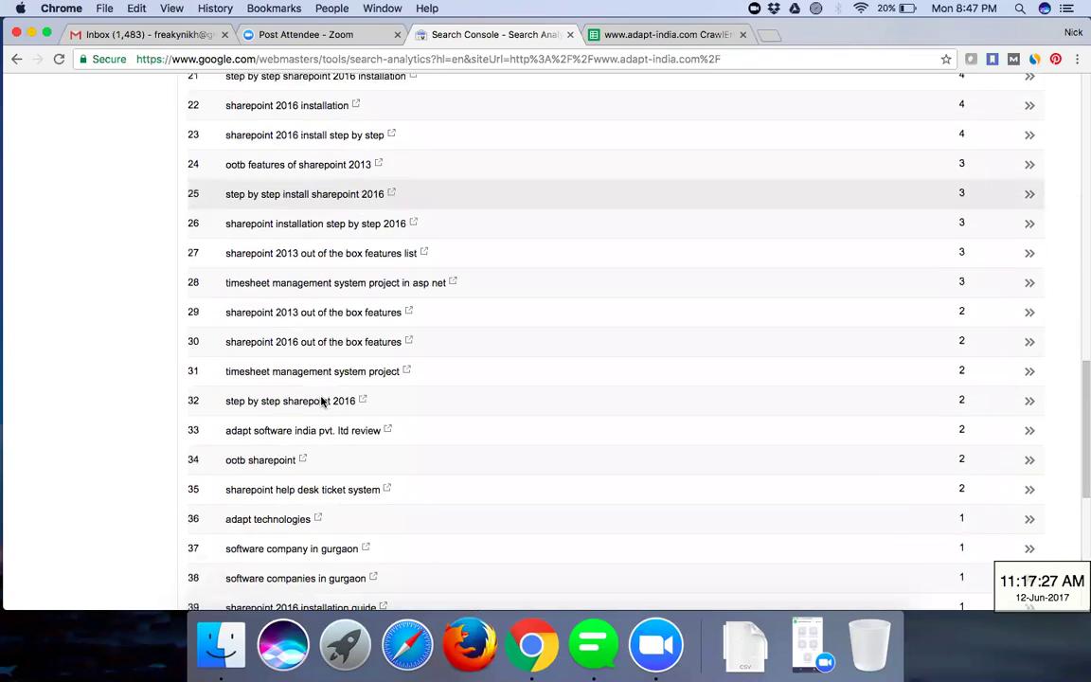
{"action": "scroll", "coordinate": [322, 401], "scroll_direction": "down", "scroll_amount": 8}
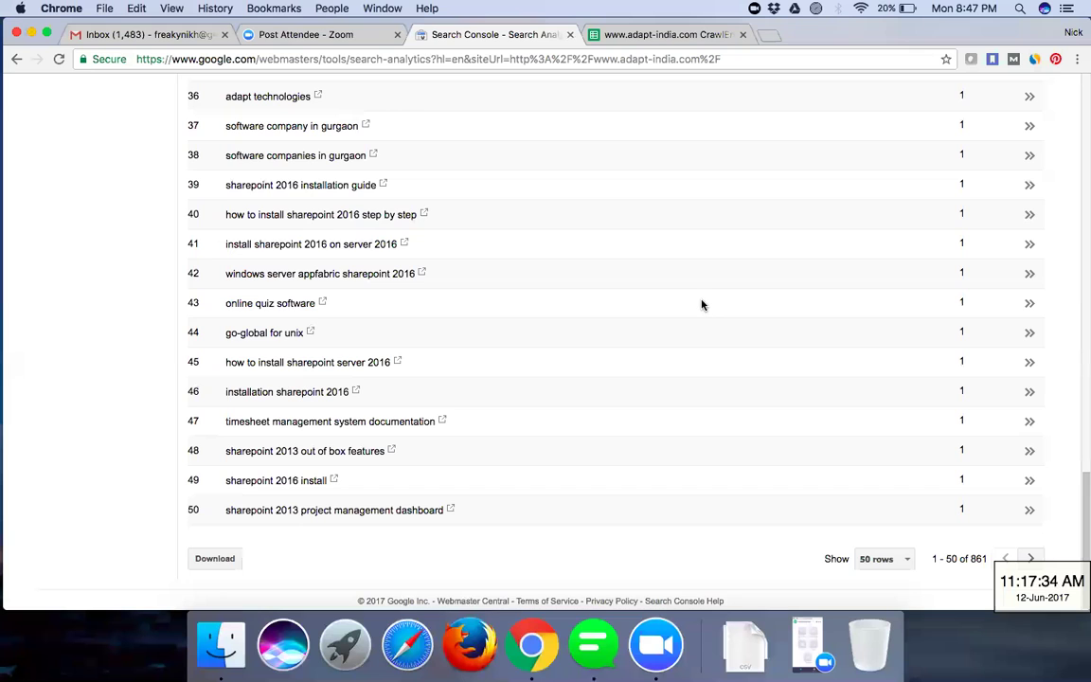
{"action": "scroll", "coordinate": [702, 305], "scroll_direction": "up", "scroll_amount": 3}
{"action": "scroll", "coordinate": [701, 305], "scroll_direction": "up", "scroll_amount": 15}
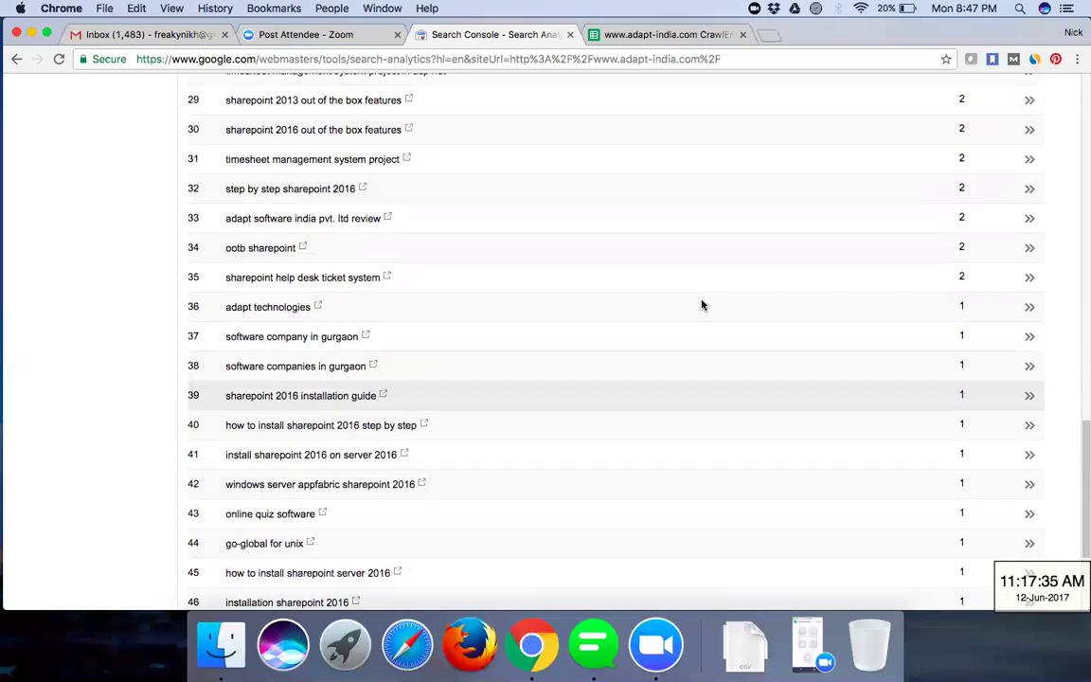
{"action": "scroll", "coordinate": [702, 305], "scroll_direction": "up", "scroll_amount": 9}
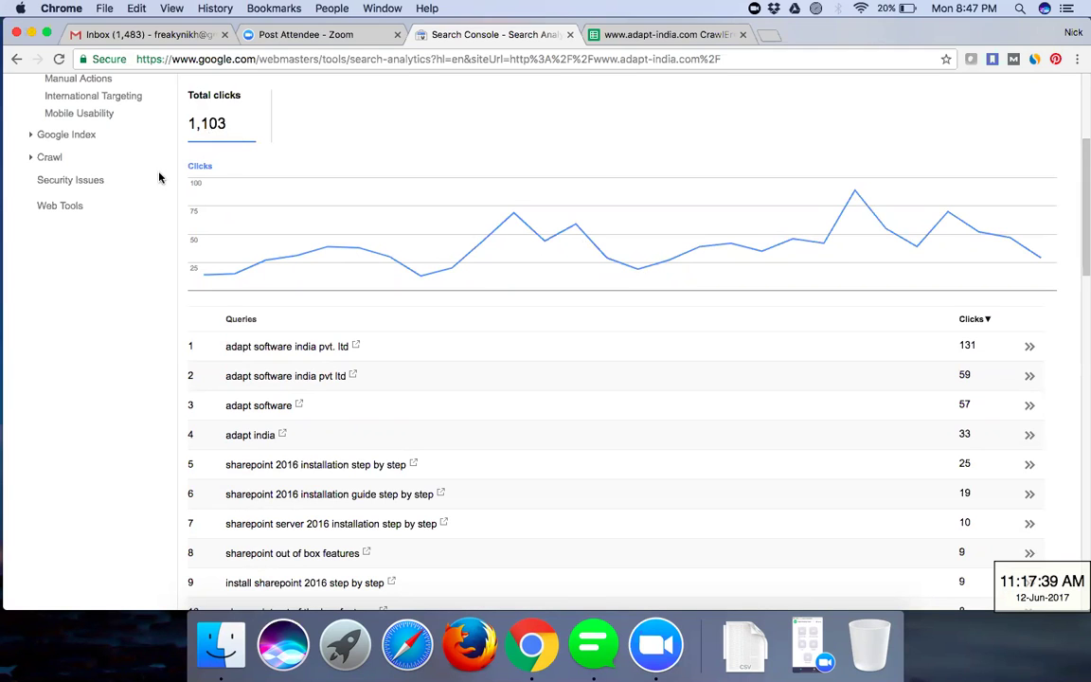
{"action": "scroll", "coordinate": [536, 250], "scroll_direction": "up", "scroll_amount": 5}
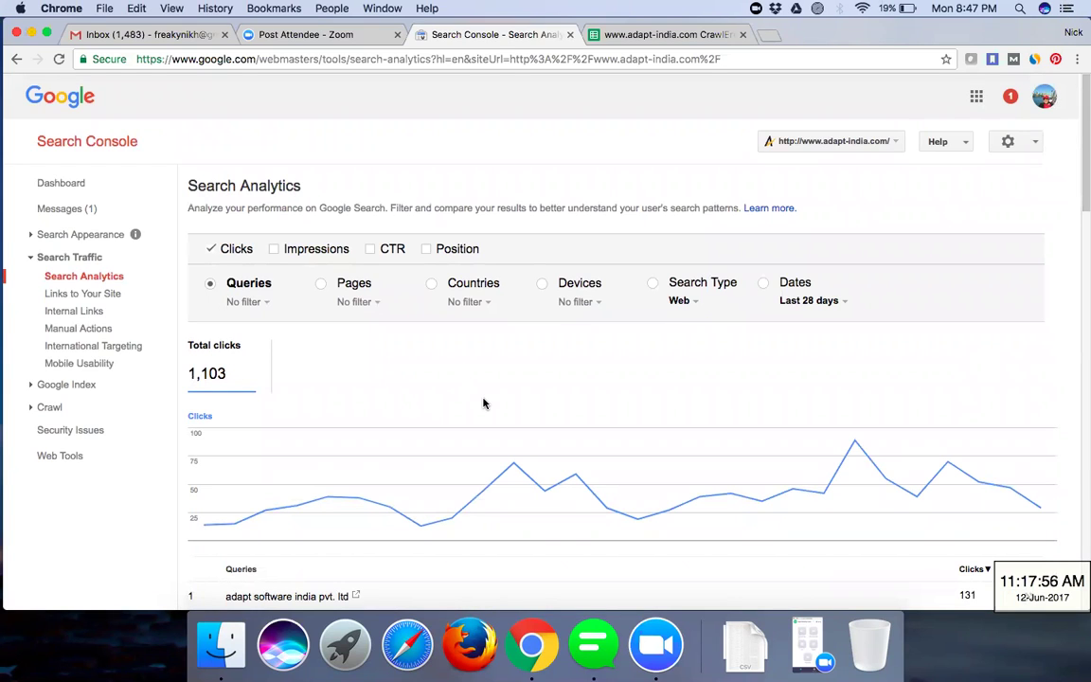
- Group clicks by date (29 on 6/9/17, 47 on 6/8/17) and bring up the Last 28 days range choices
{"action": "left_click", "coordinate": [267, 304]}
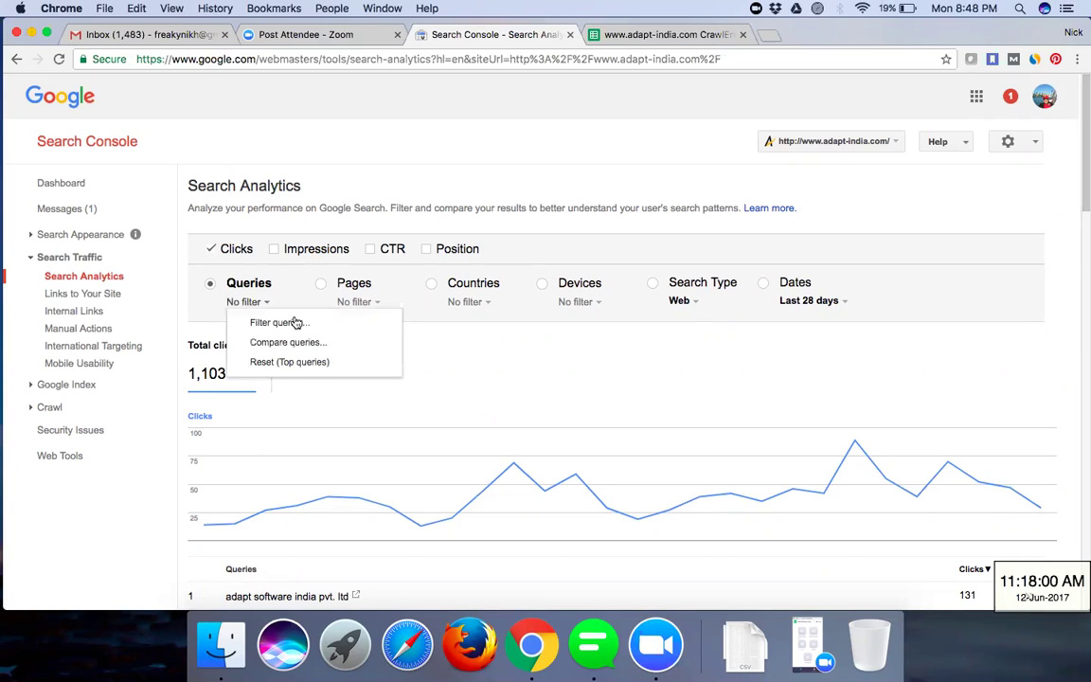
{"action": "left_click", "coordinate": [440, 371]}
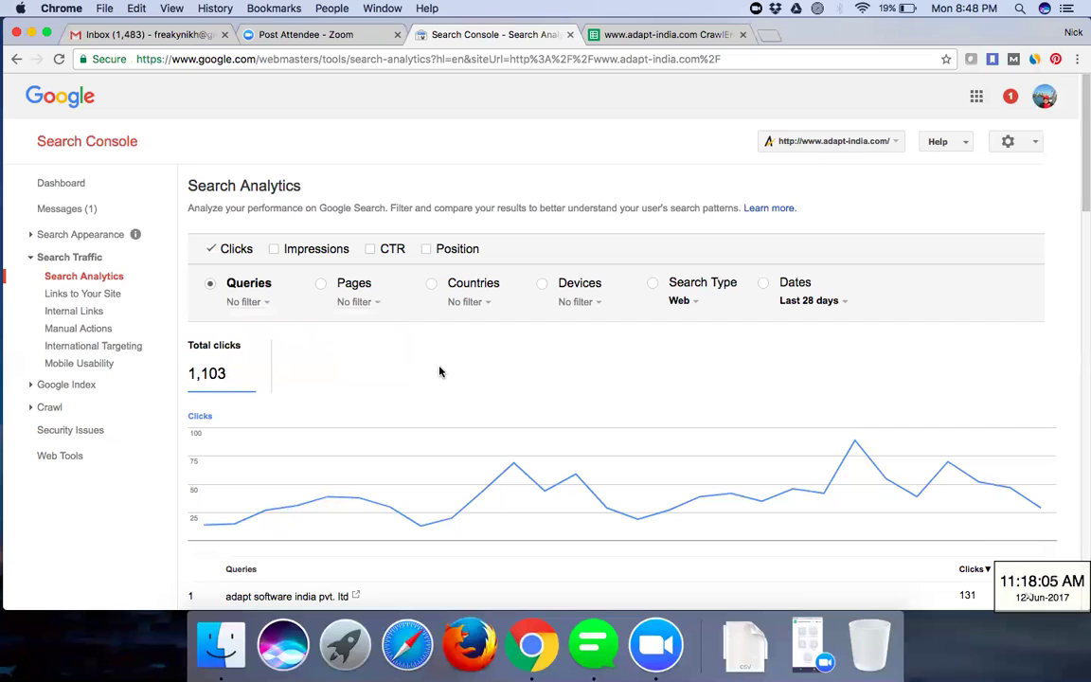
{"action": "left_click", "coordinate": [764, 285]}
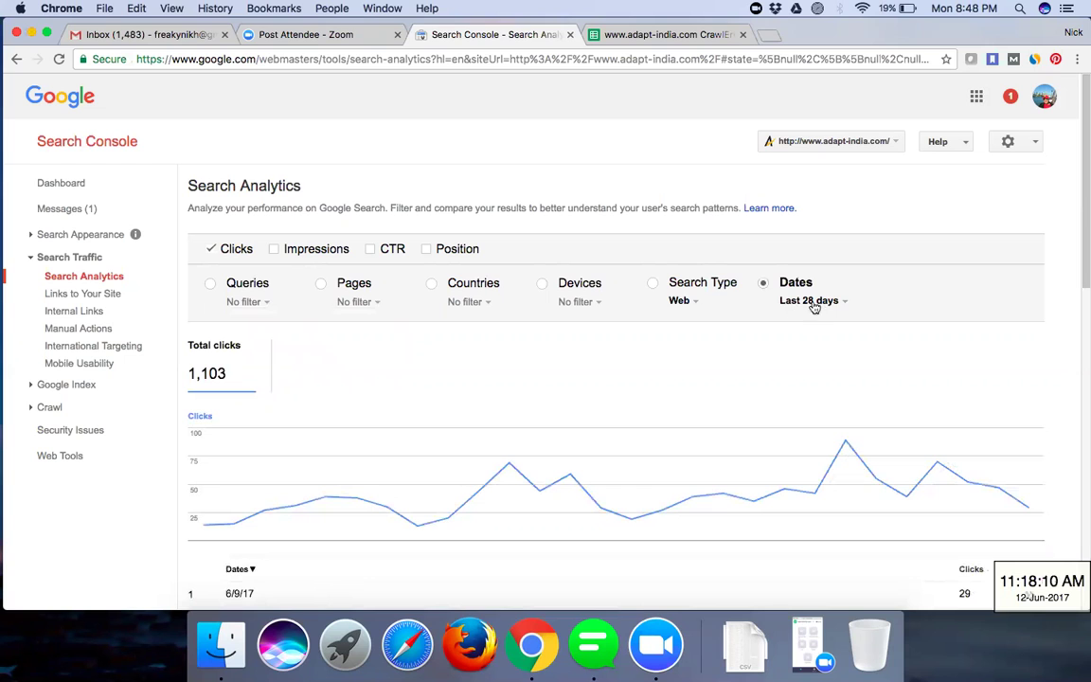
{"action": "scroll", "coordinate": [742, 364], "scroll_direction": "down", "scroll_amount": 1}
{"action": "scroll", "coordinate": [742, 364], "scroll_direction": "down", "scroll_amount": 10}
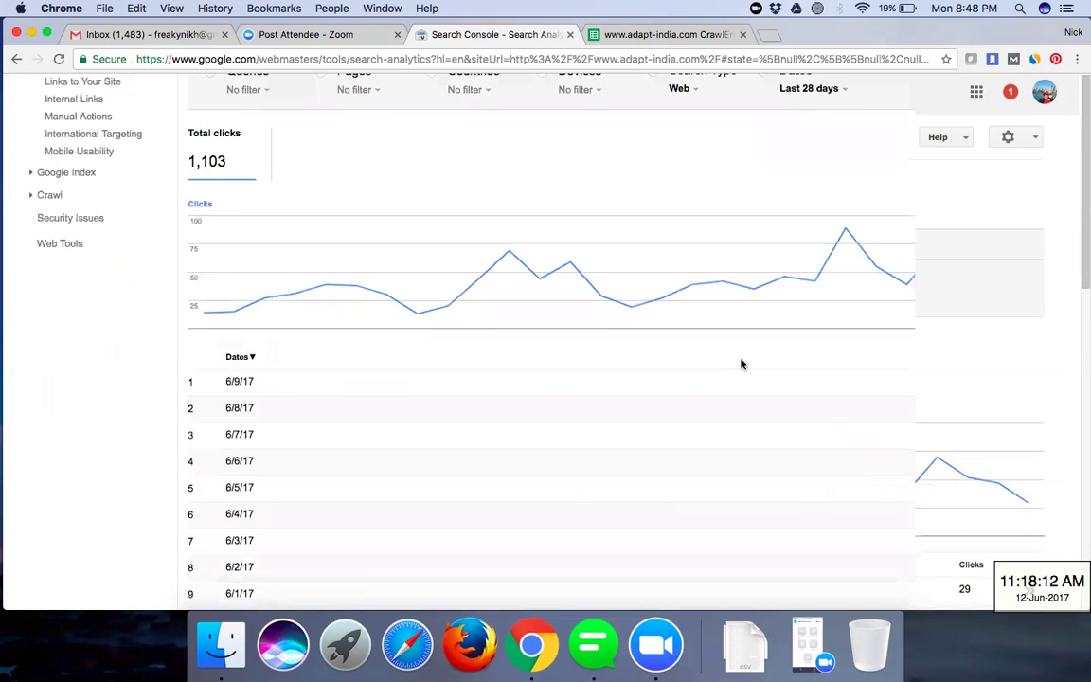
{"action": "scroll", "coordinate": [742, 364], "scroll_direction": "up", "scroll_amount": 3}
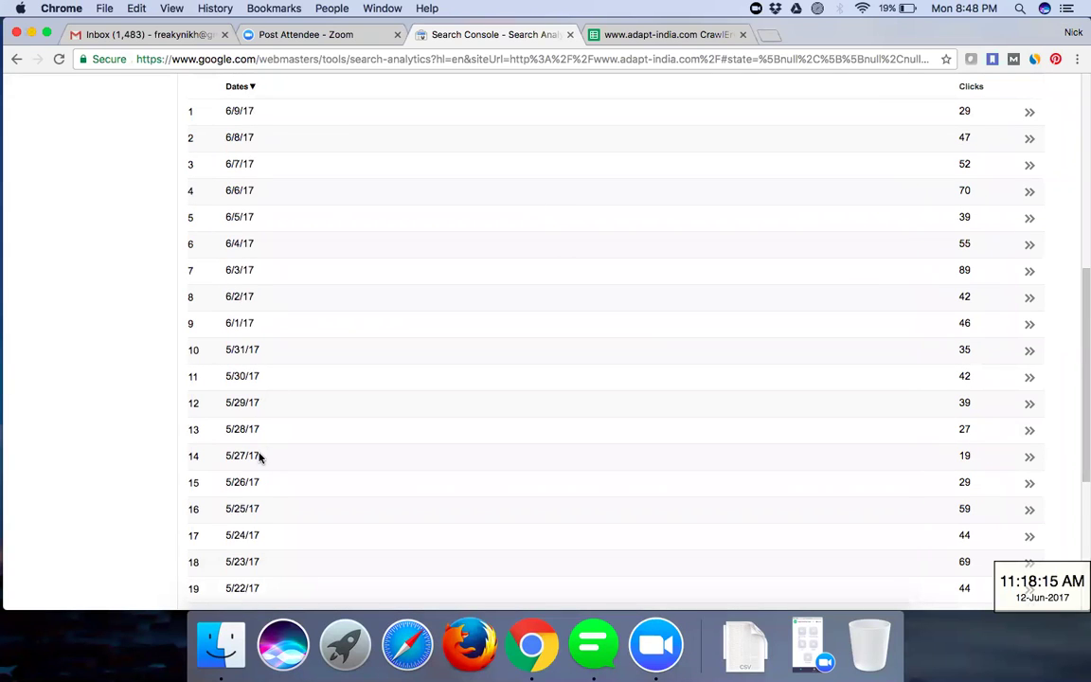
{"action": "scroll", "coordinate": [260, 457], "scroll_direction": "up", "scroll_amount": 6}
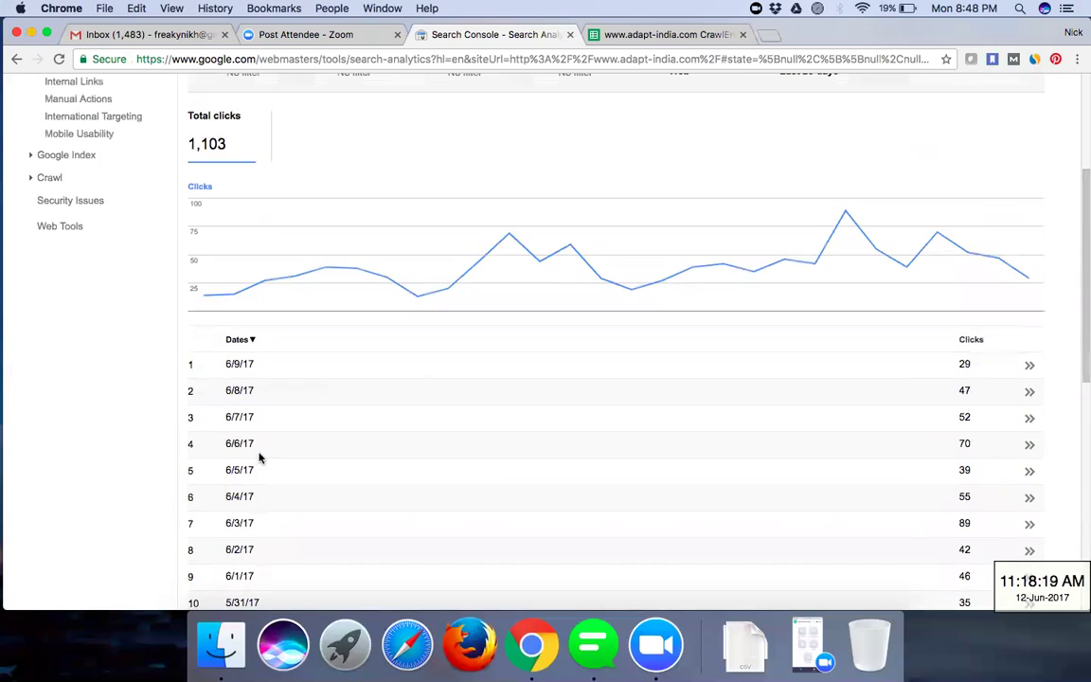
{"action": "scroll", "coordinate": [259, 457], "scroll_direction": "down", "scroll_amount": 13}
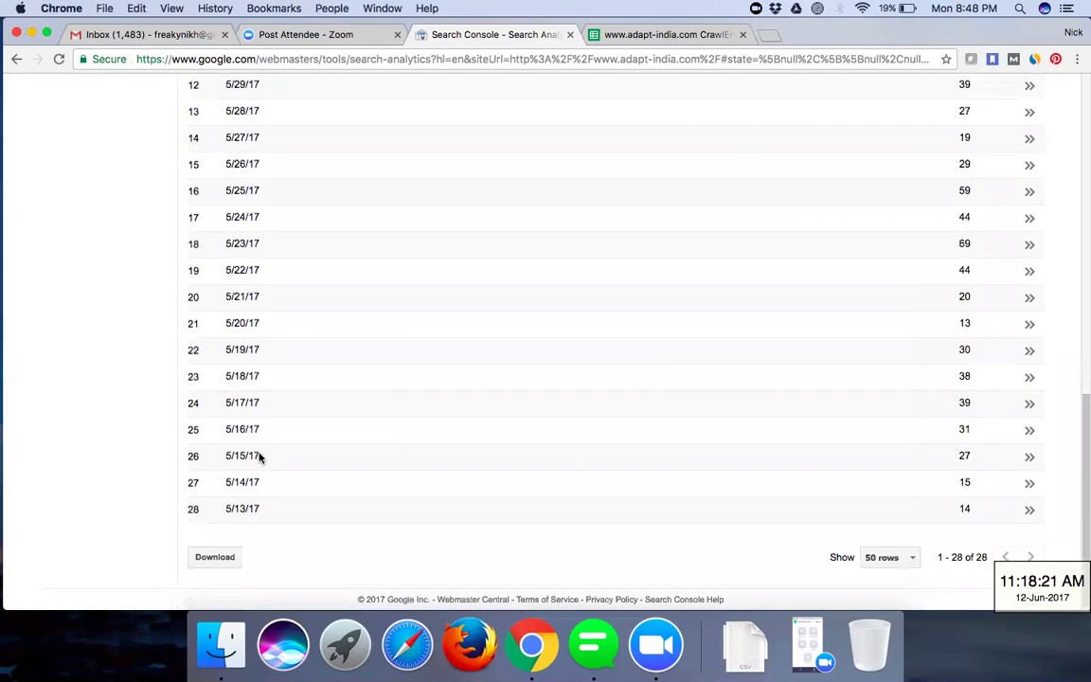
{"action": "scroll", "coordinate": [260, 458], "scroll_direction": "up", "scroll_amount": 11}
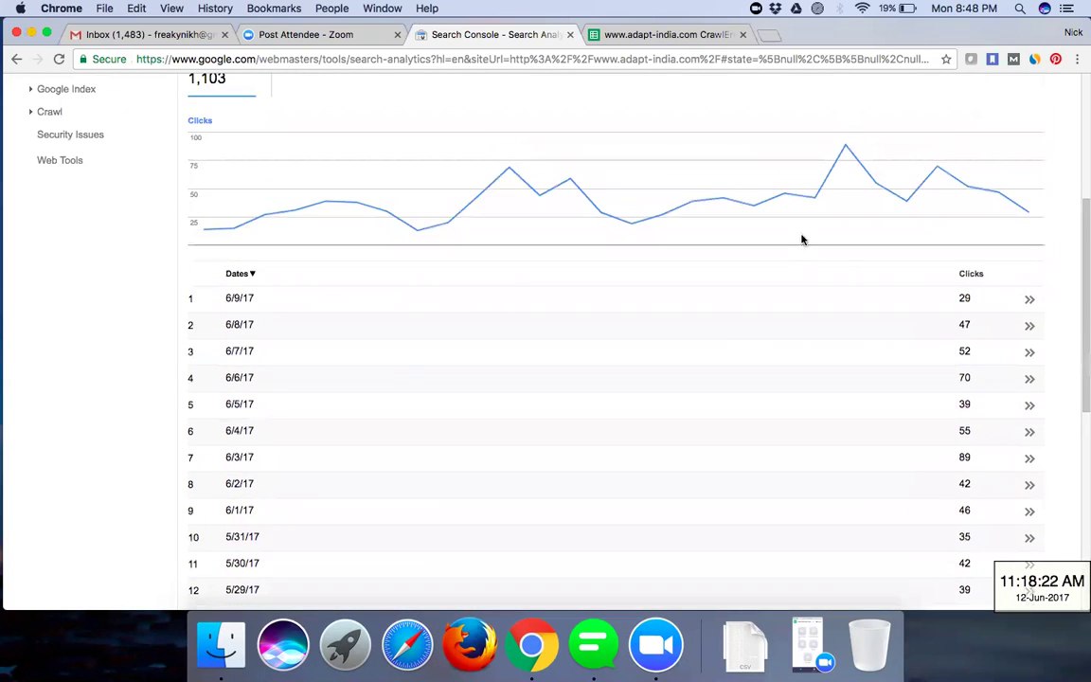
{"action": "scroll", "coordinate": [815, 199], "scroll_direction": "up", "scroll_amount": 3}
{"action": "left_click", "coordinate": [832, 151]}
{"action": "mouse_move", "coordinate": [815, 170]}
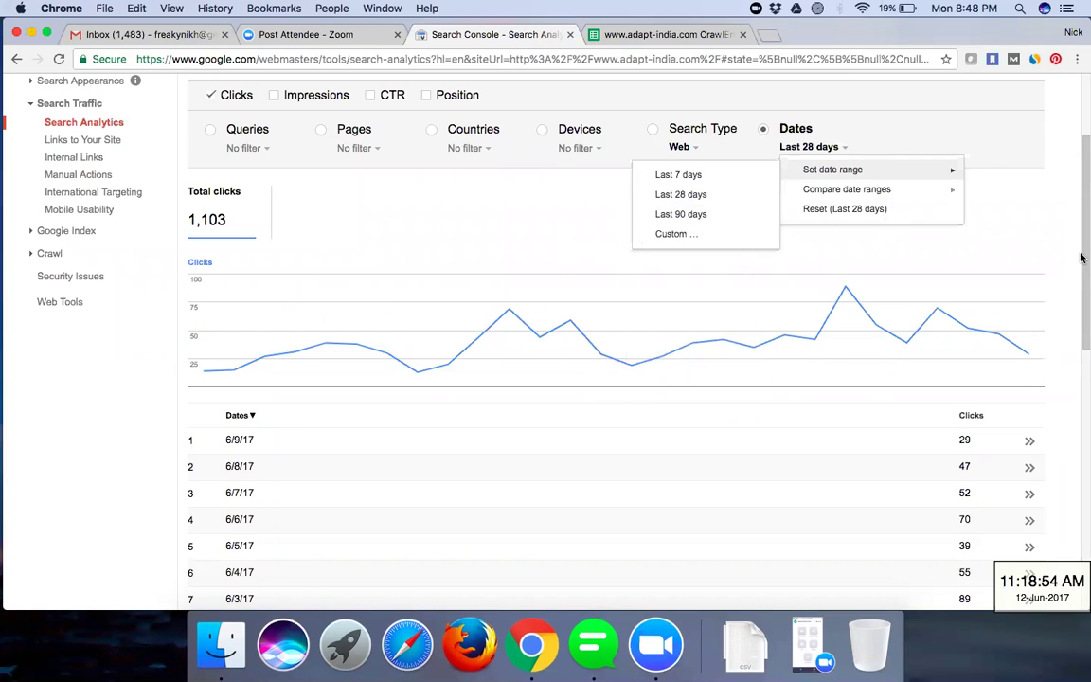
{"action": "left_click", "coordinate": [675, 238]}
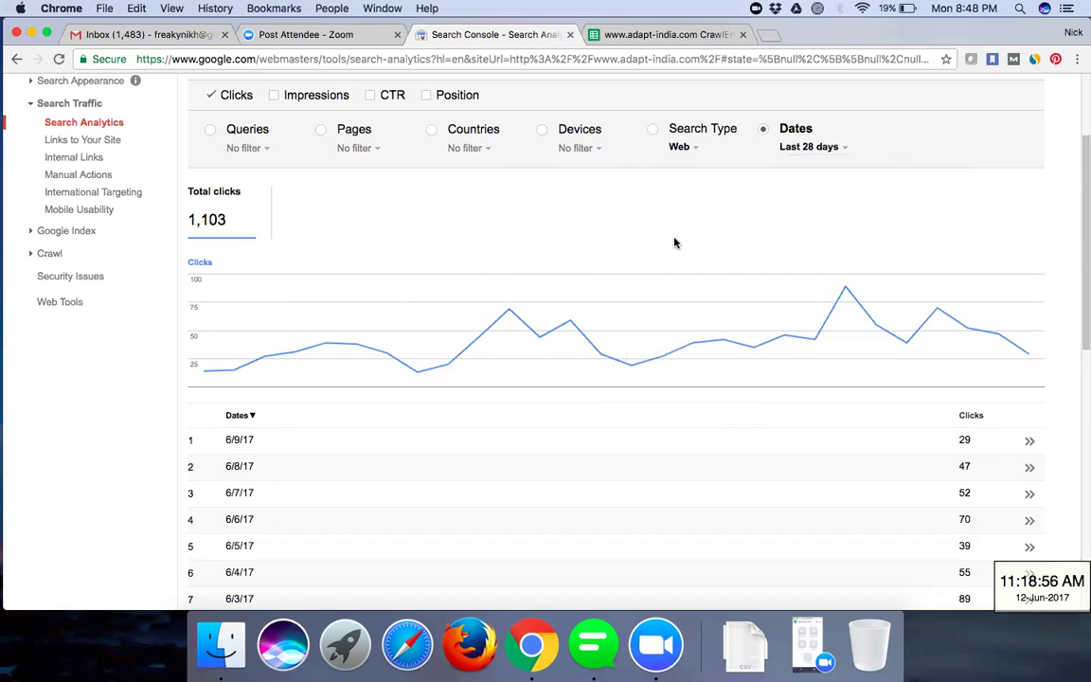
{"action": "left_click", "coordinate": [524, 338]}
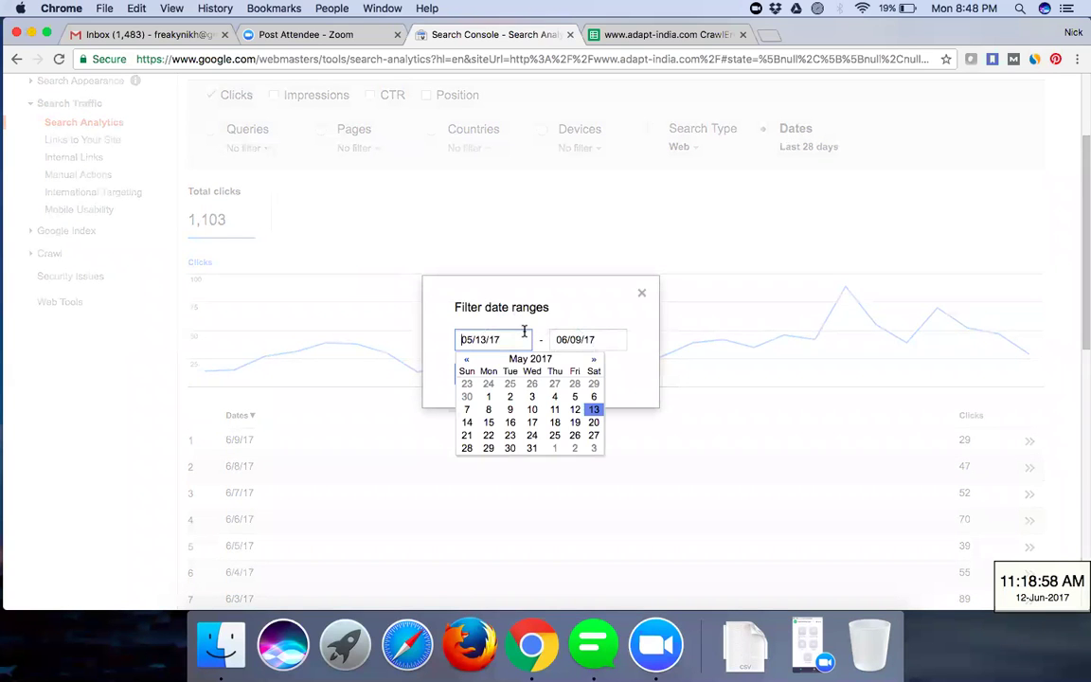
{"action": "left_click", "coordinate": [468, 364]}
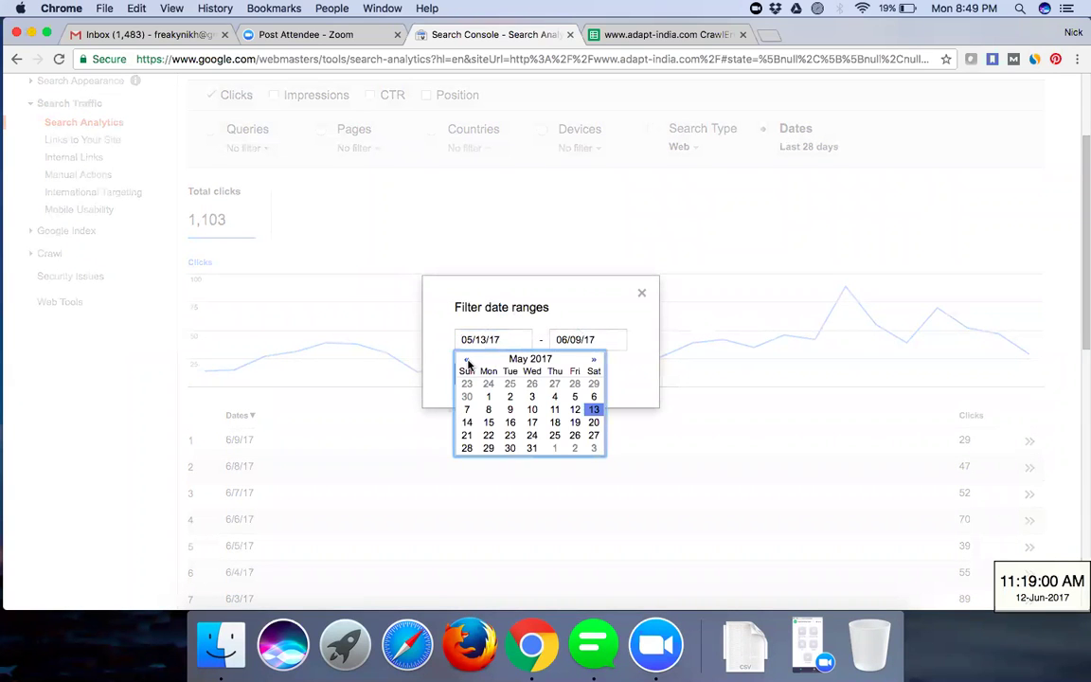
{"action": "double_click", "coordinate": [467, 361]}
{"action": "double_click", "coordinate": [467, 361]}
{"action": "left_click", "coordinate": [467, 361]}
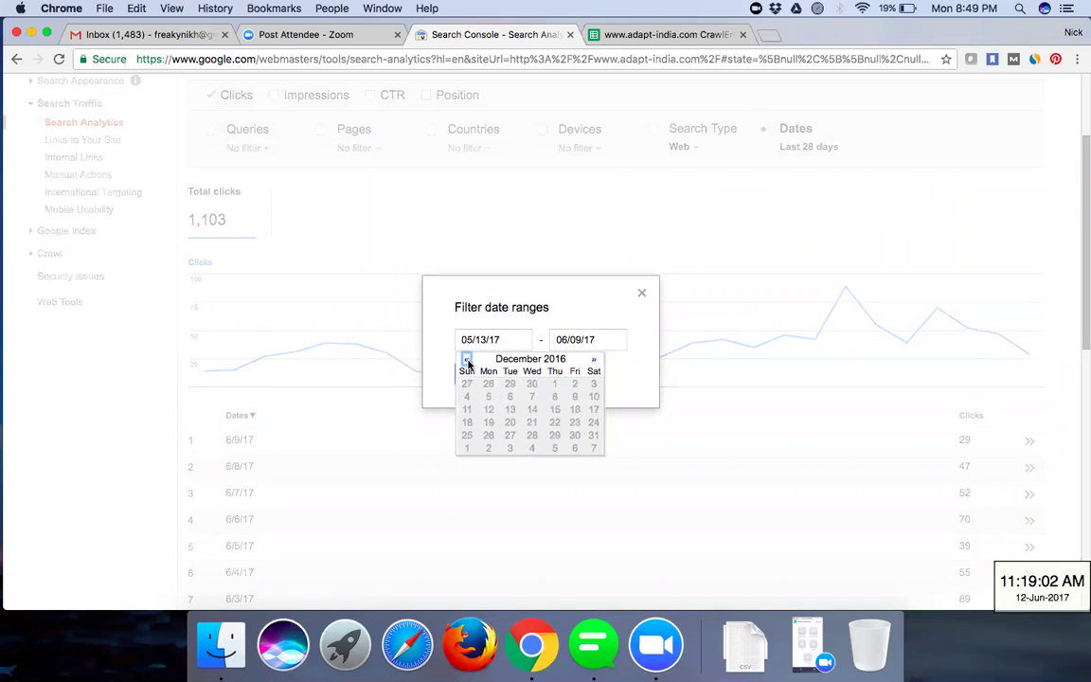
{"action": "double_click", "coordinate": [594, 360]}
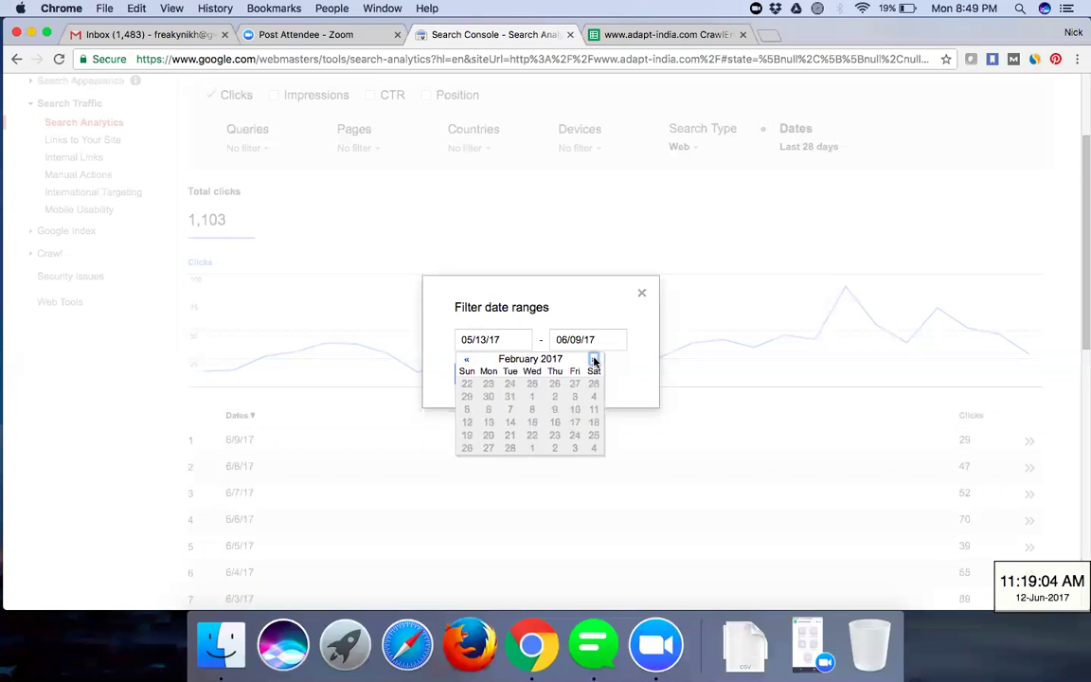
{"action": "left_click", "coordinate": [594, 360]}
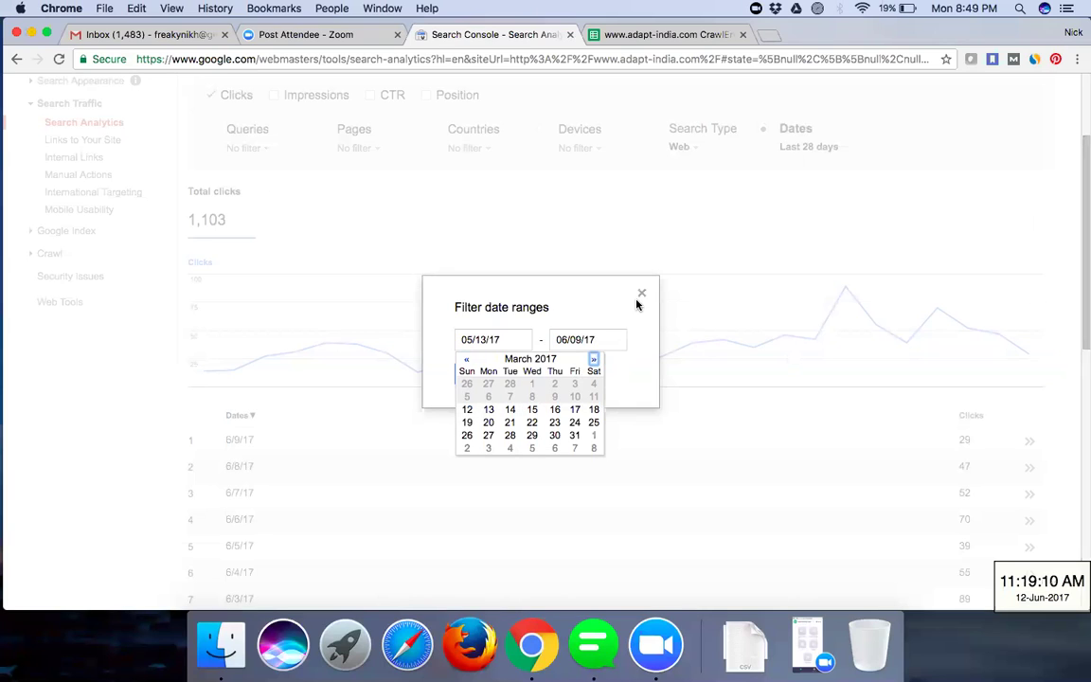
{"action": "left_click", "coordinate": [715, 223]}
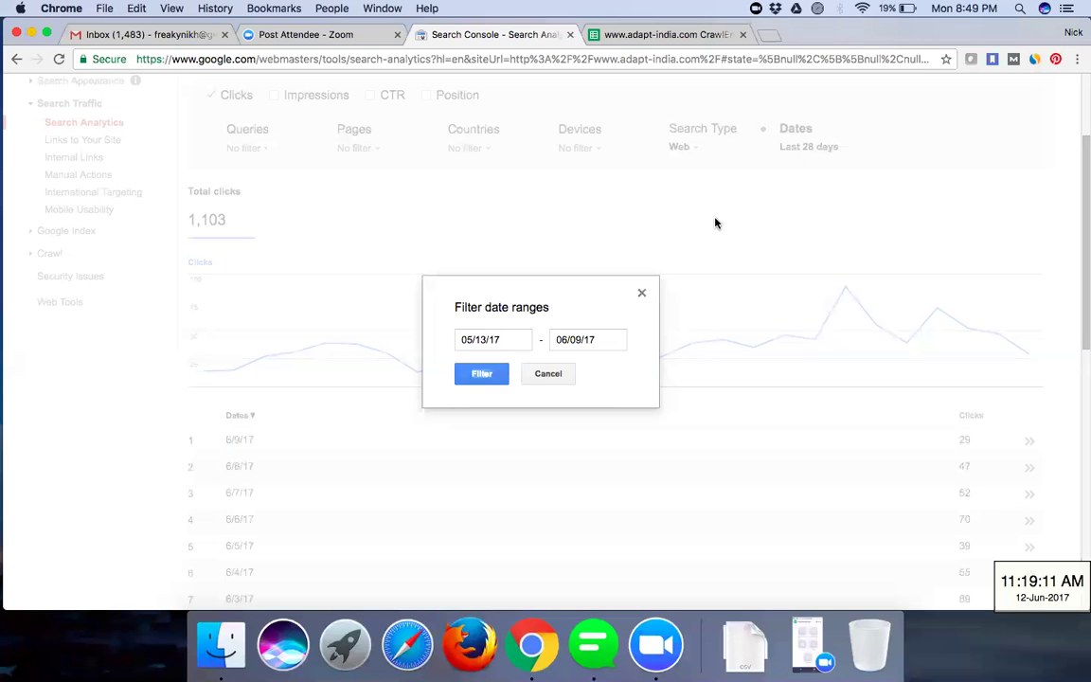
{"action": "left_click", "coordinate": [715, 223]}
{"action": "scroll", "coordinate": [715, 222], "scroll_direction": "up", "scroll_amount": 3}
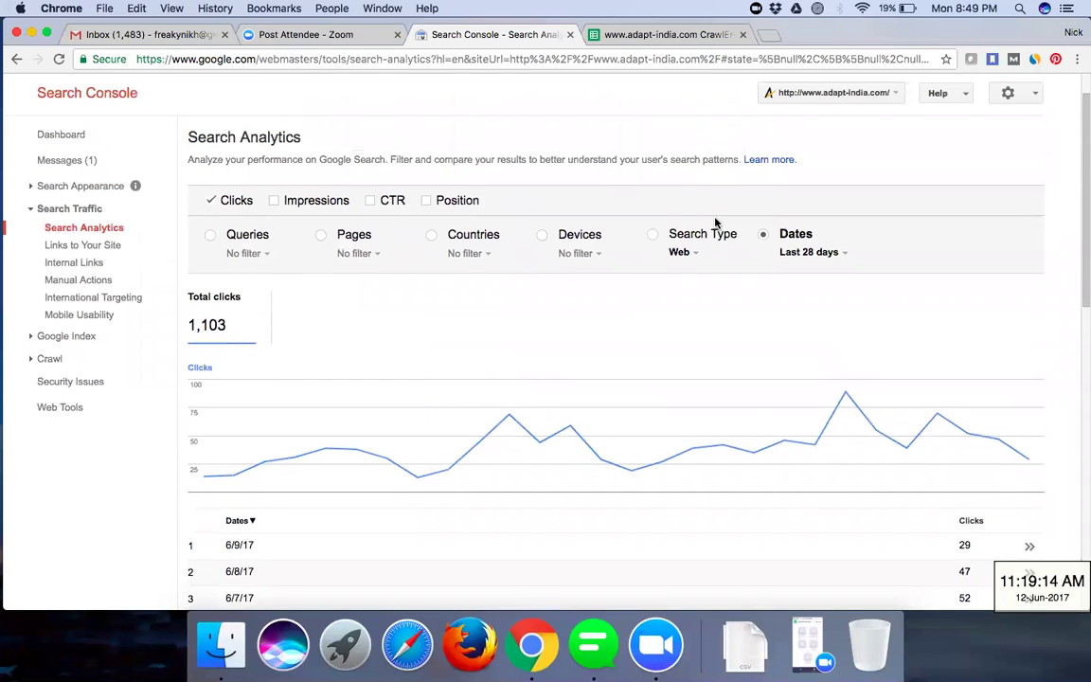
- Filter the report to Web search and break clicks down by device: Desktop 890, Mobile 207, Tablet 6
{"action": "scroll", "coordinate": [715, 222], "scroll_direction": "down", "scroll_amount": 2}
{"action": "scroll", "coordinate": [713, 222], "scroll_direction": "down", "scroll_amount": 2}
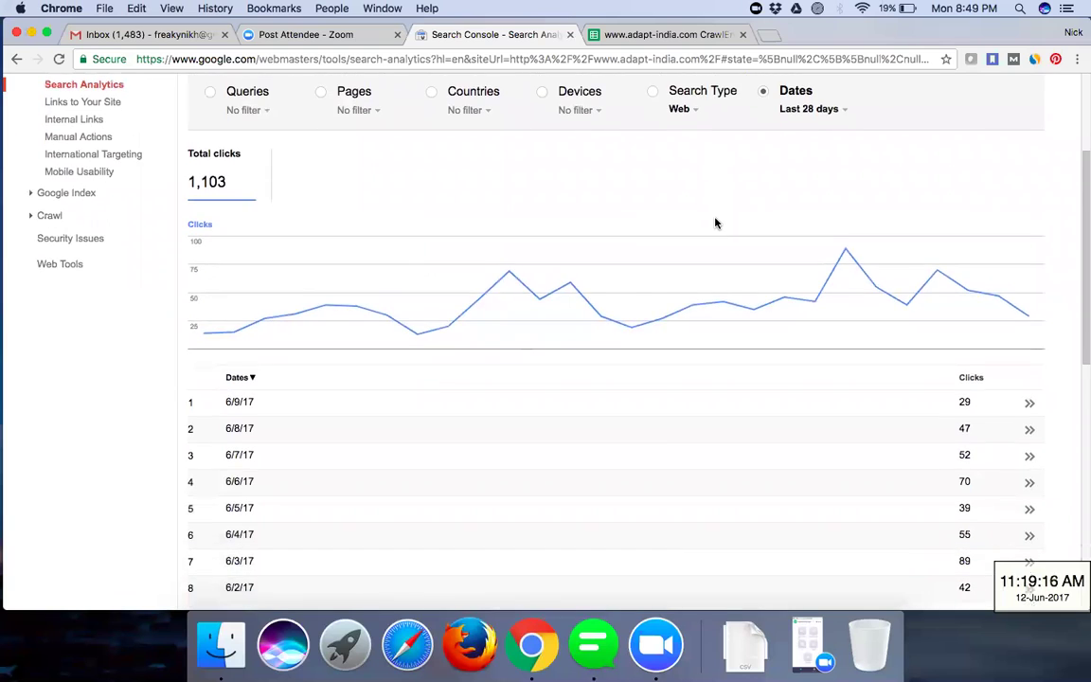
{"action": "scroll", "coordinate": [705, 204], "scroll_direction": "up", "scroll_amount": 2}
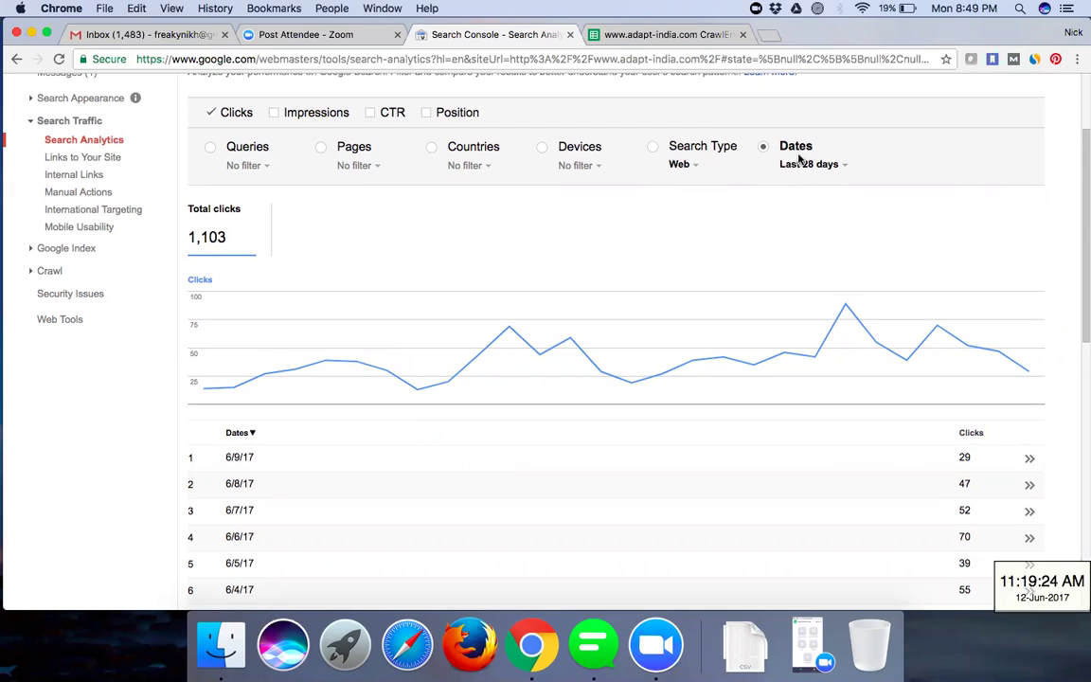
{"action": "left_click", "coordinate": [688, 167]}
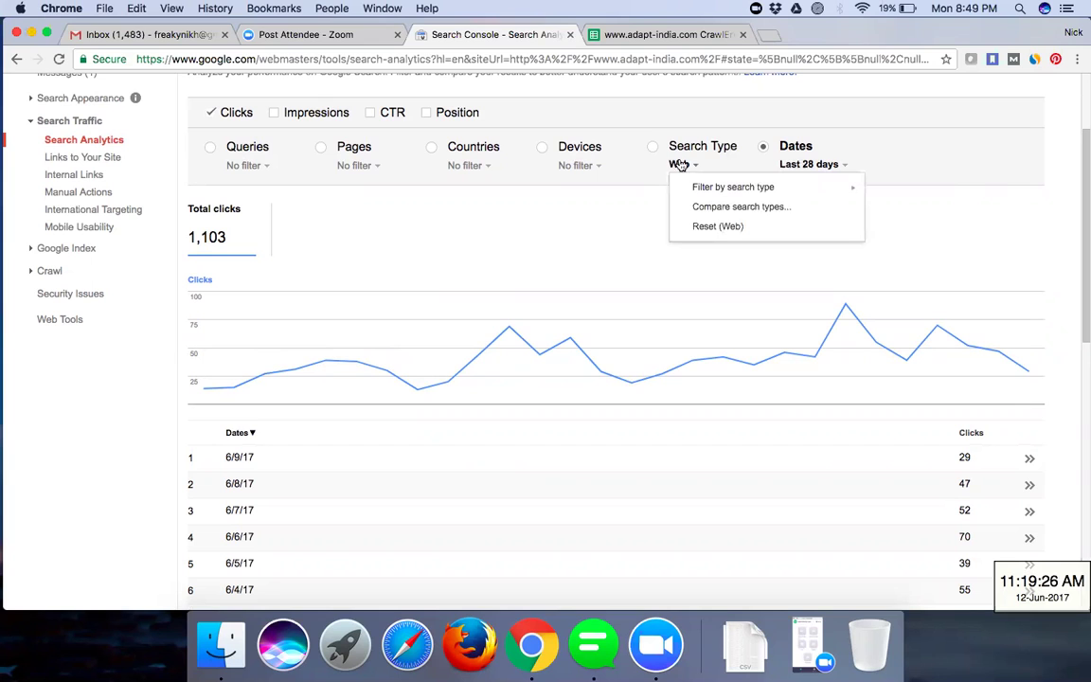
{"action": "left_click", "coordinate": [653, 148]}
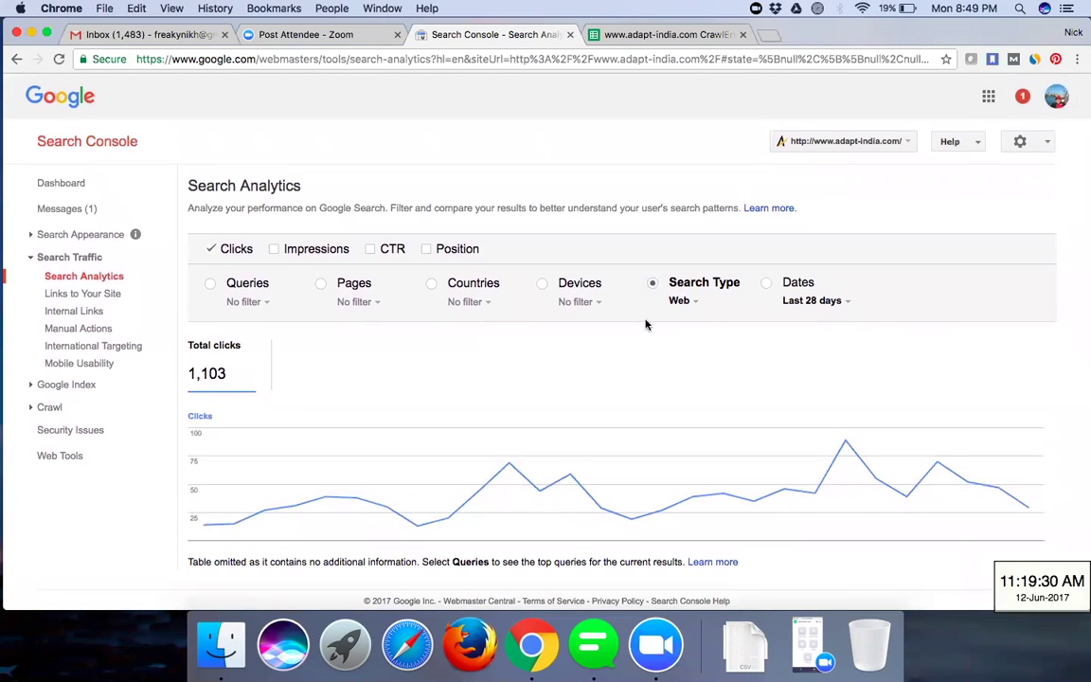
{"action": "left_click", "coordinate": [679, 301]}
{"action": "mouse_move", "coordinate": [693, 323]}
{"action": "left_click", "coordinate": [900, 328]}
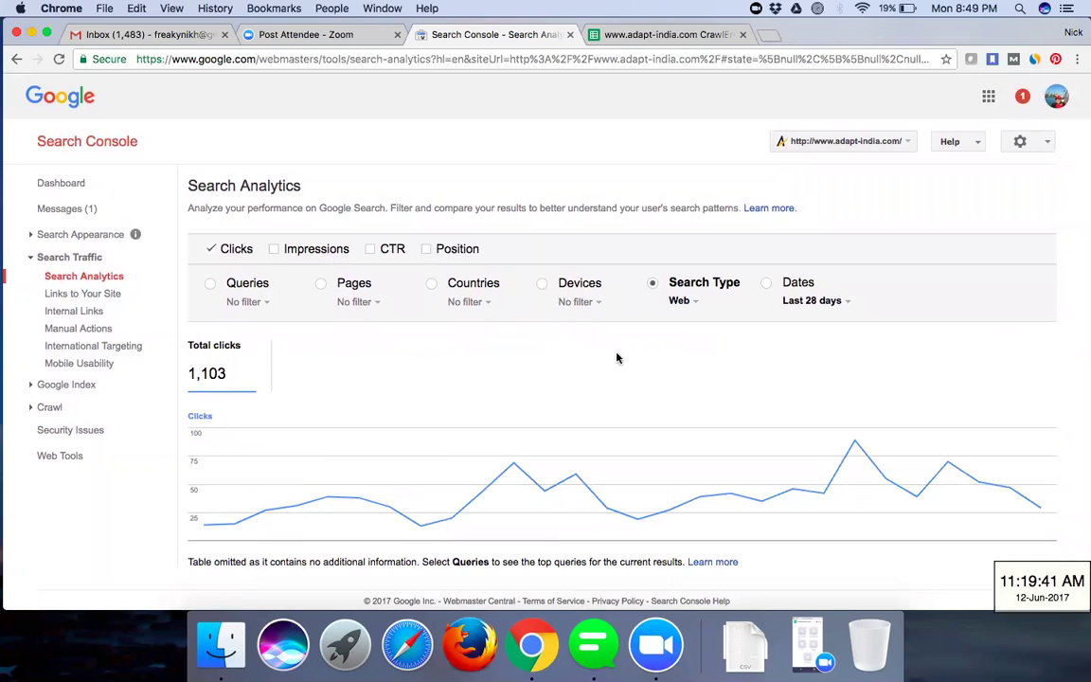
{"action": "scroll", "coordinate": [617, 356], "scroll_direction": "down", "scroll_amount": 3}
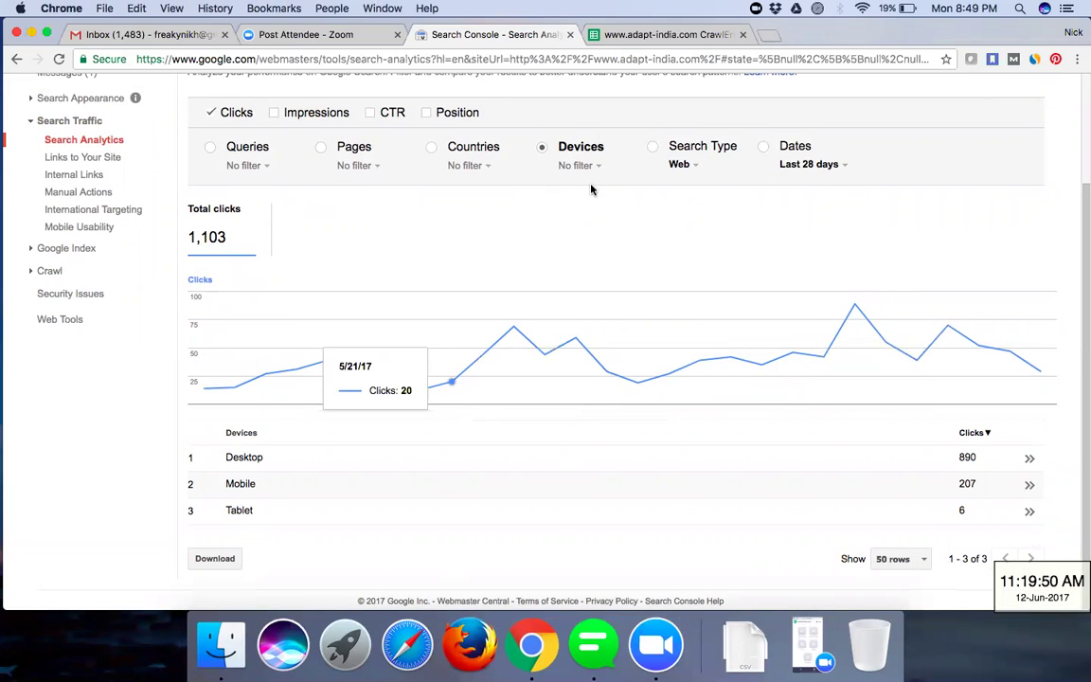
{"action": "left_click", "coordinate": [432, 149]}
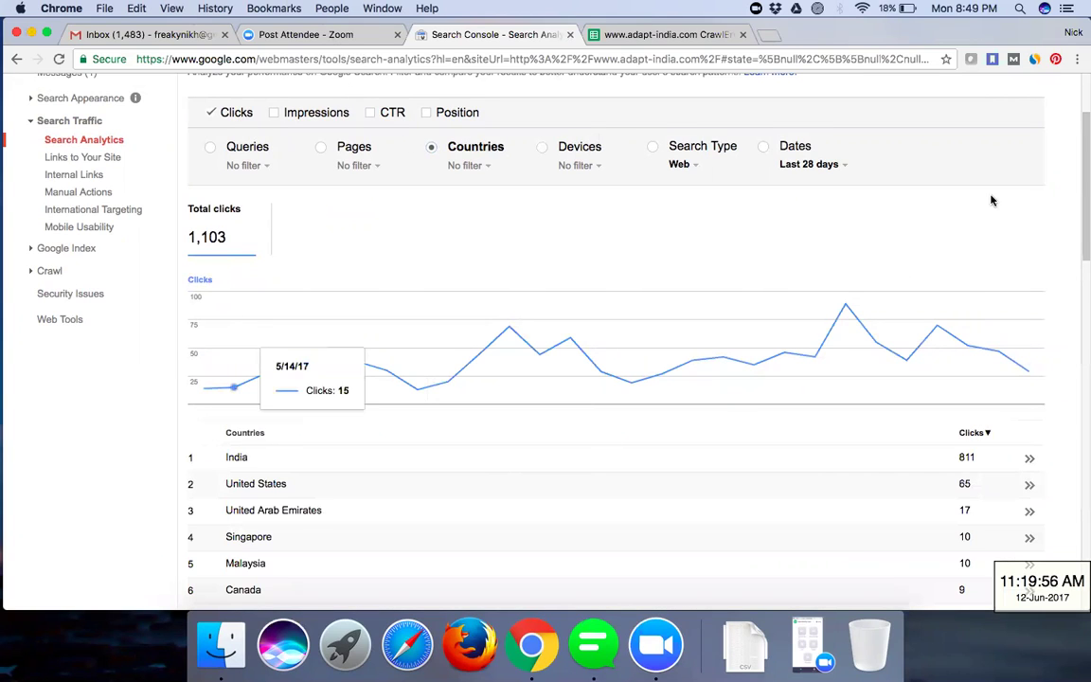
{"action": "scroll", "coordinate": [598, 376], "scroll_direction": "up", "scroll_amount": 2}
{"action": "scroll", "coordinate": [596, 379], "scroll_direction": "down", "scroll_amount": 10}
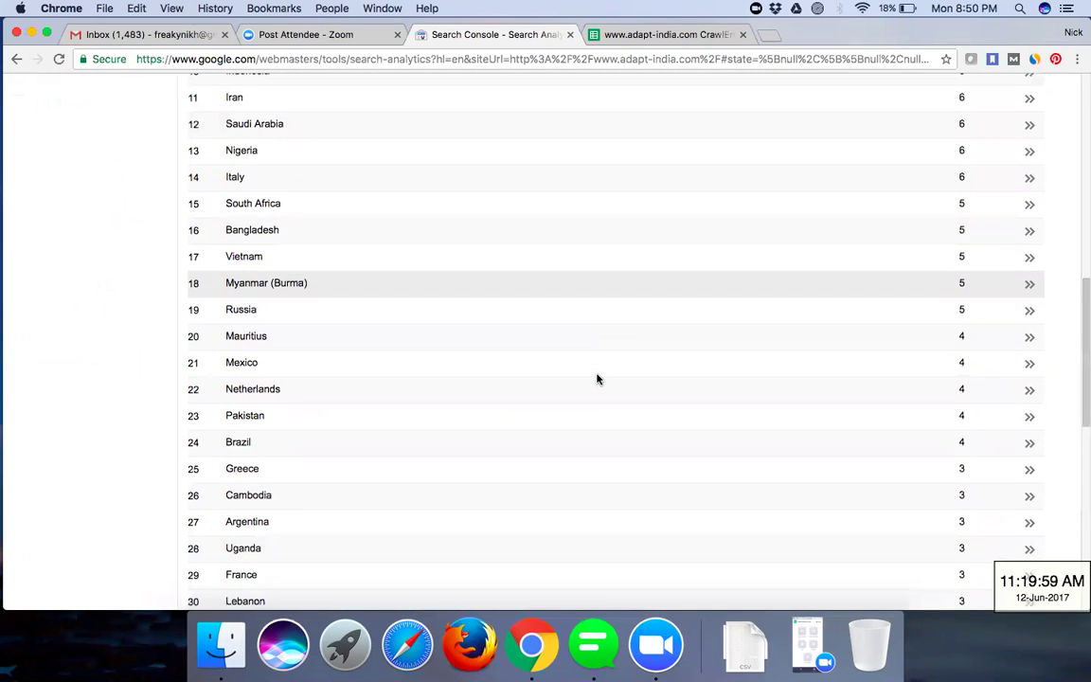
{"action": "scroll", "coordinate": [597, 379], "scroll_direction": "down", "scroll_amount": 9}
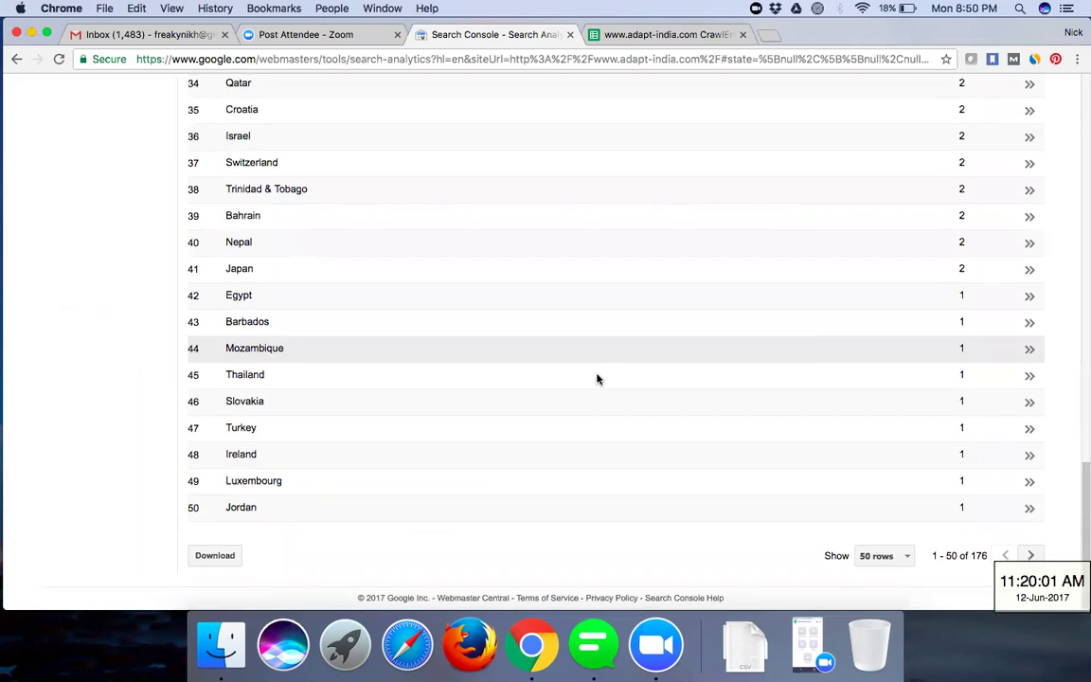
{"action": "scroll", "coordinate": [596, 378], "scroll_direction": "up", "scroll_amount": 14}
{"action": "scroll", "coordinate": [385, 560], "scroll_direction": "up", "scroll_amount": 7}
{"action": "scroll", "coordinate": [384, 559], "scroll_direction": "down", "scroll_amount": 4}
{"action": "scroll", "coordinate": [384, 560], "scroll_direction": "down", "scroll_amount": 9}
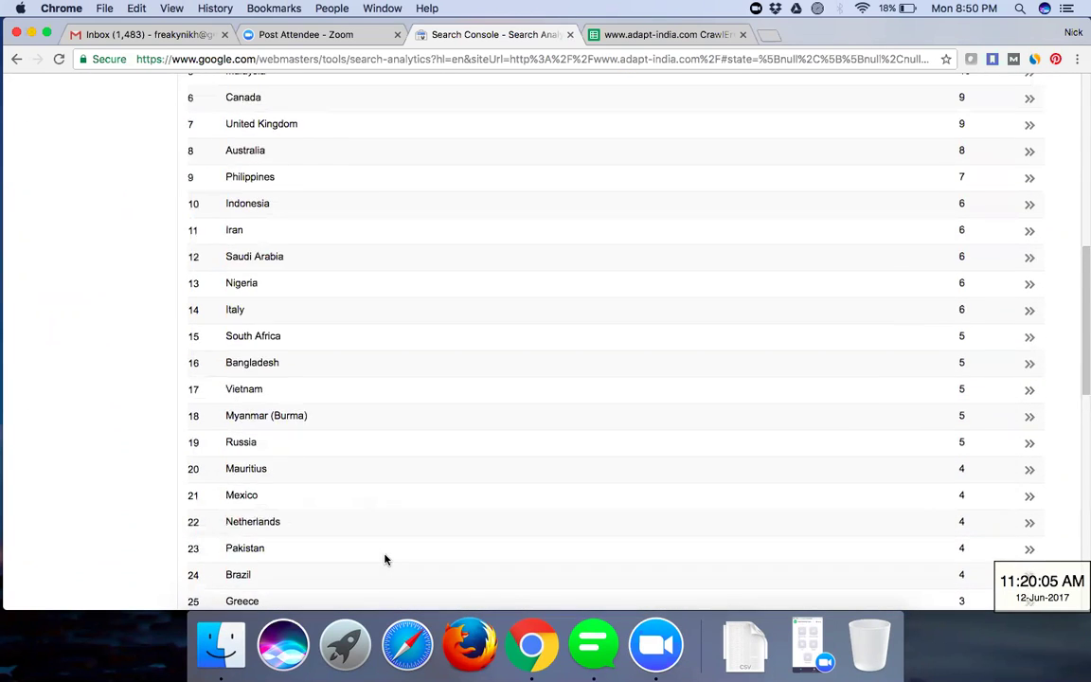
{"action": "scroll", "coordinate": [384, 560], "scroll_direction": "up", "scroll_amount": 6}
{"action": "scroll", "coordinate": [385, 559], "scroll_direction": "up", "scroll_amount": 5}
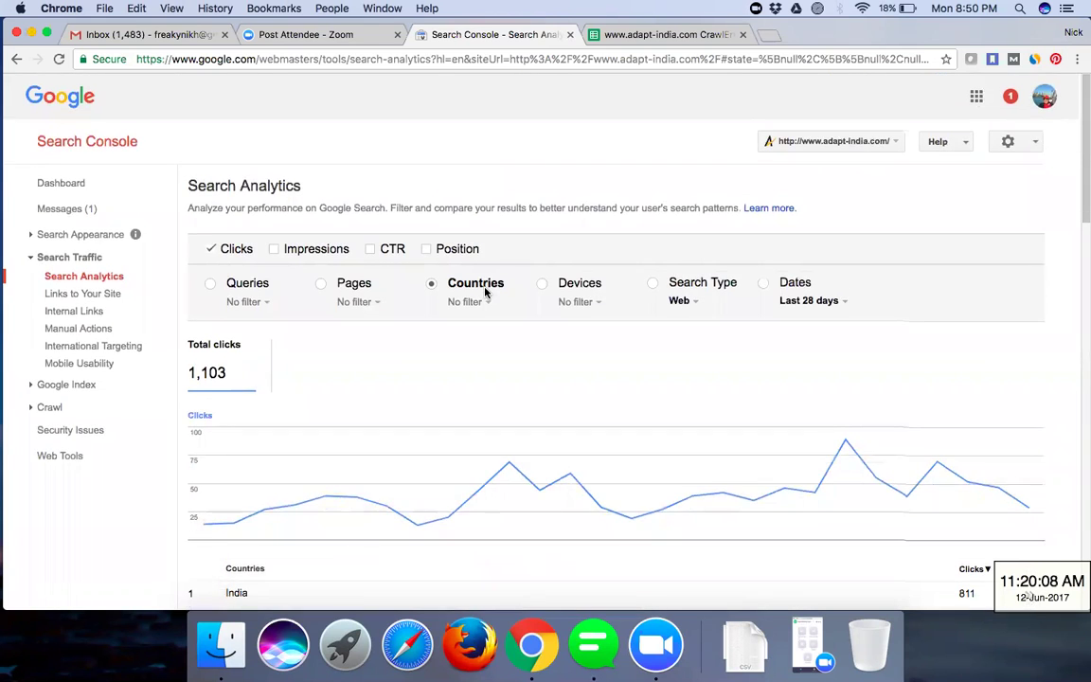
{"action": "scroll", "coordinate": [485, 292], "scroll_direction": "down", "scroll_amount": 2}
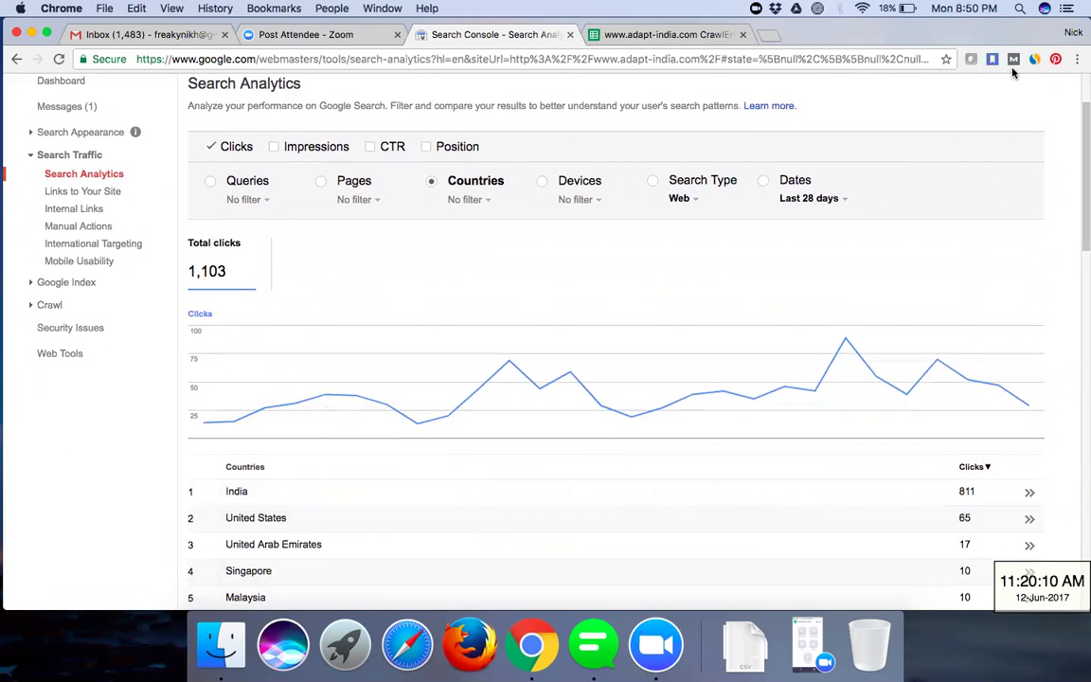
{"action": "left_click", "coordinate": [482, 200]}
{"action": "mouse_move", "coordinate": [492, 226]}
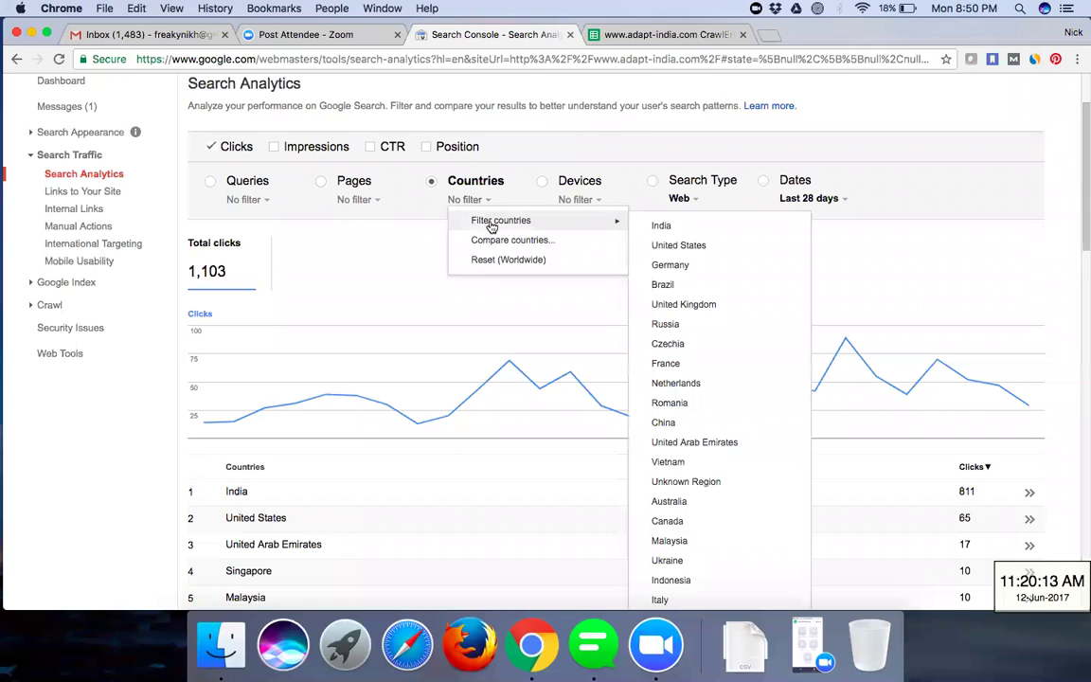
{"action": "left_click", "coordinate": [658, 227]}
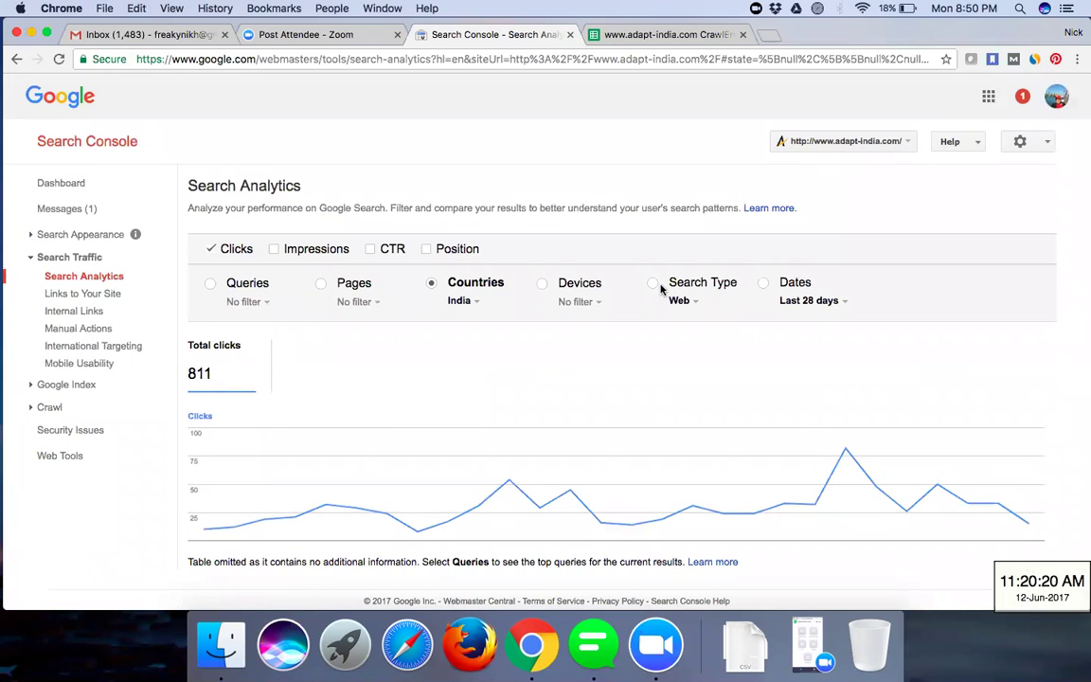
{"action": "left_click", "coordinate": [460, 301]}
{"action": "mouse_move", "coordinate": [469, 321]}
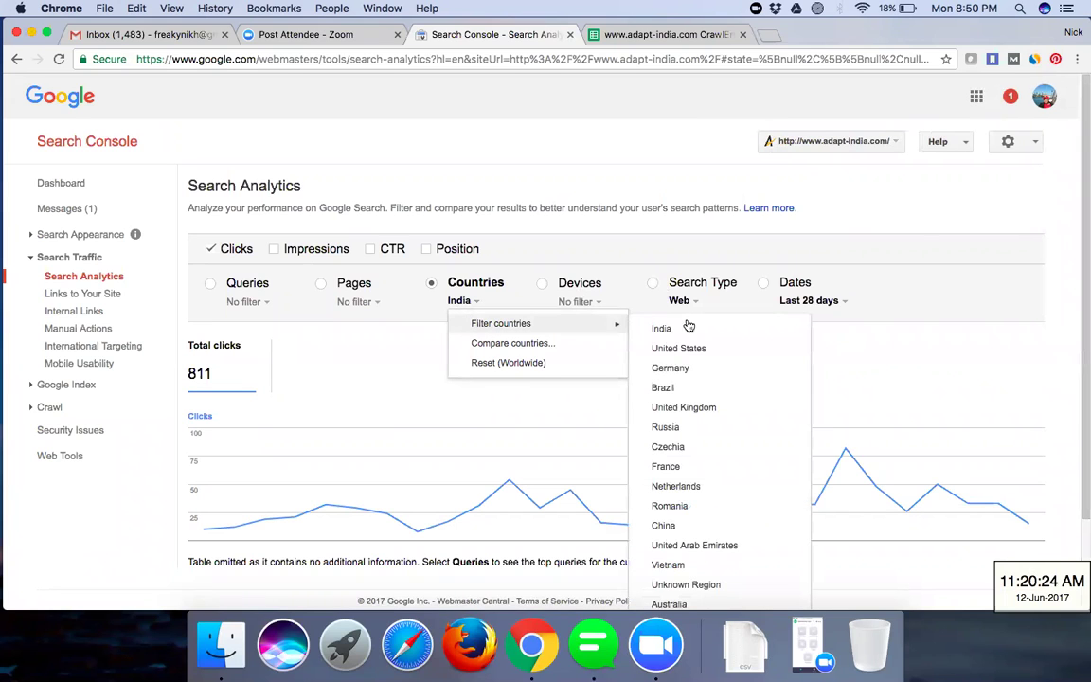
{"action": "left_click", "coordinate": [512, 364]}
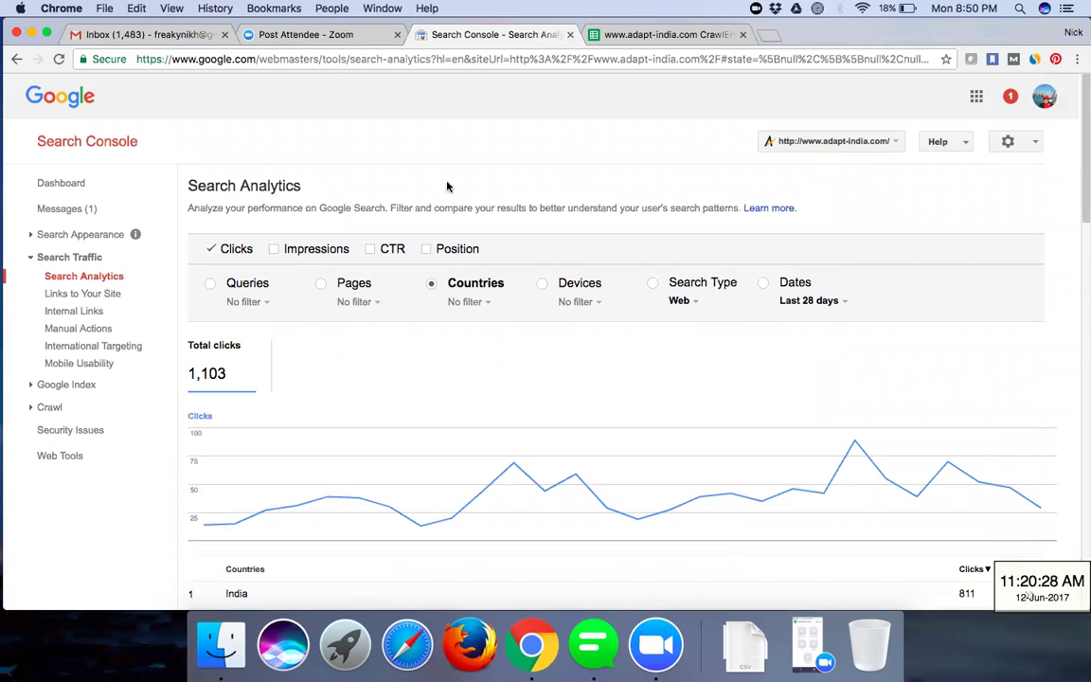
- Group clicks by page: 1,141 total, home page 364, /StepGuideSP2016Installation.aspx 214
{"action": "left_click", "coordinate": [324, 282]}
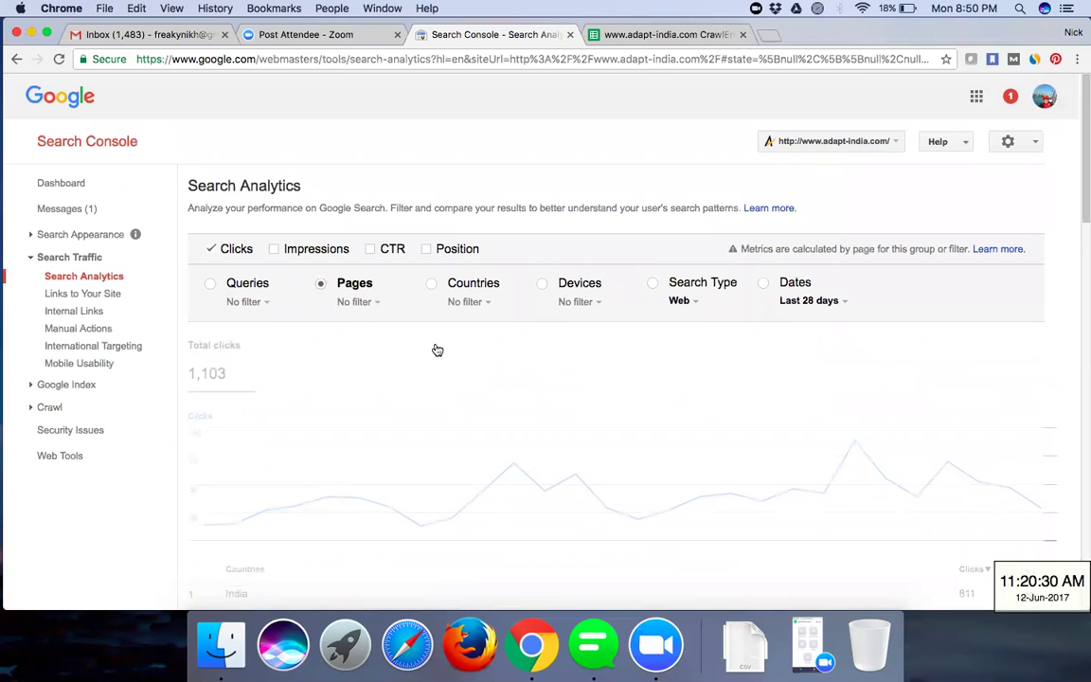
{"action": "scroll", "coordinate": [437, 333], "scroll_direction": "down", "scroll_amount": 1}
{"action": "scroll", "coordinate": [436, 333], "scroll_direction": "down", "scroll_amount": 8}
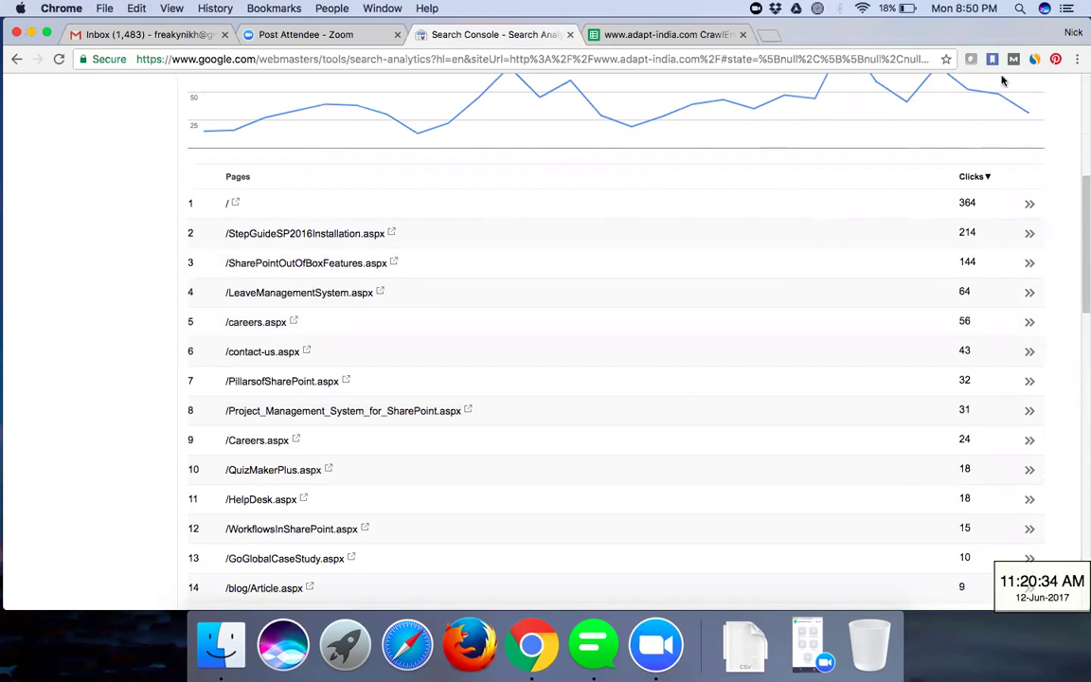
{"action": "mouse_move", "coordinate": [802, 89]}
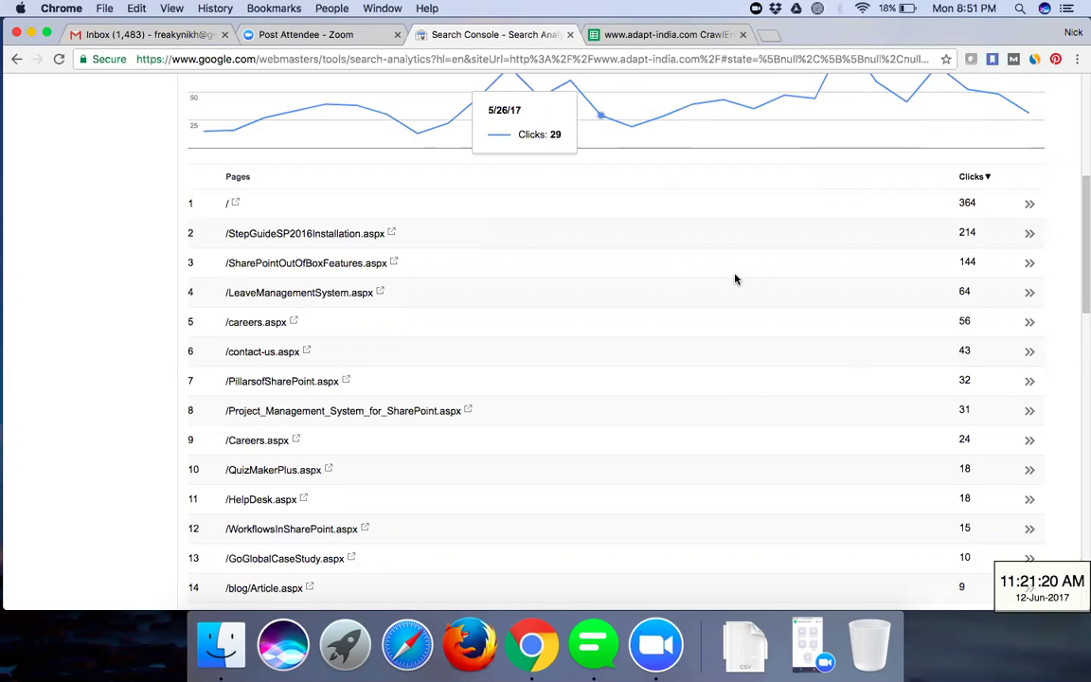
{"action": "scroll", "coordinate": [735, 278], "scroll_direction": "up", "scroll_amount": 3}
{"action": "scroll", "coordinate": [735, 278], "scroll_direction": "down", "scroll_amount": 9}
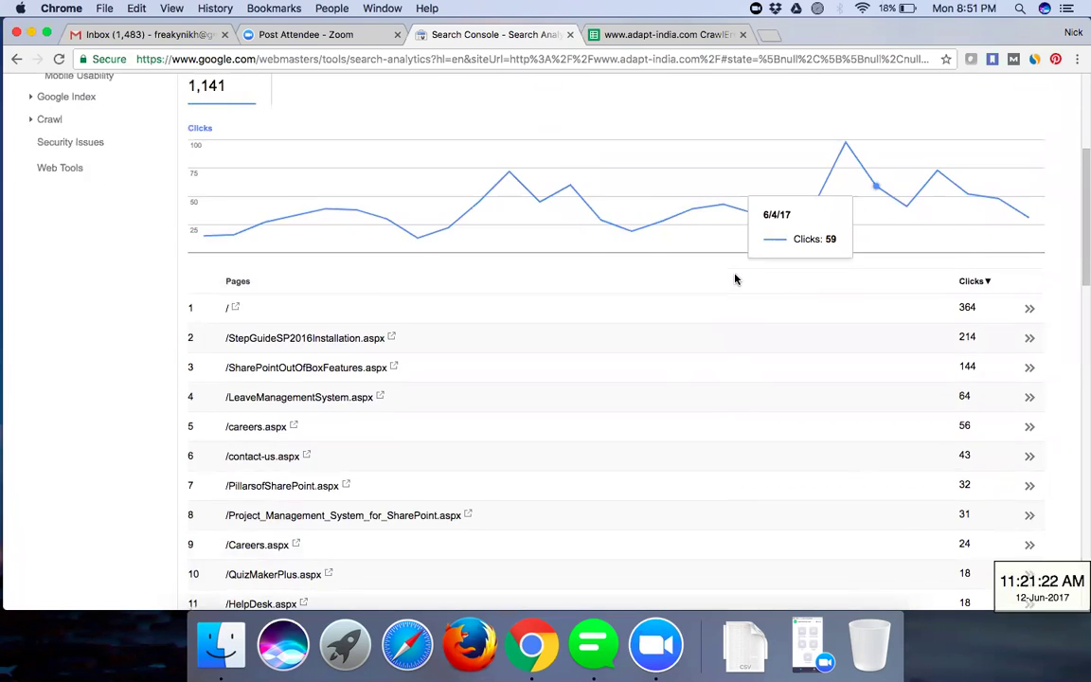
{"action": "scroll", "coordinate": [822, 289], "scroll_direction": "down", "scroll_amount": 6}
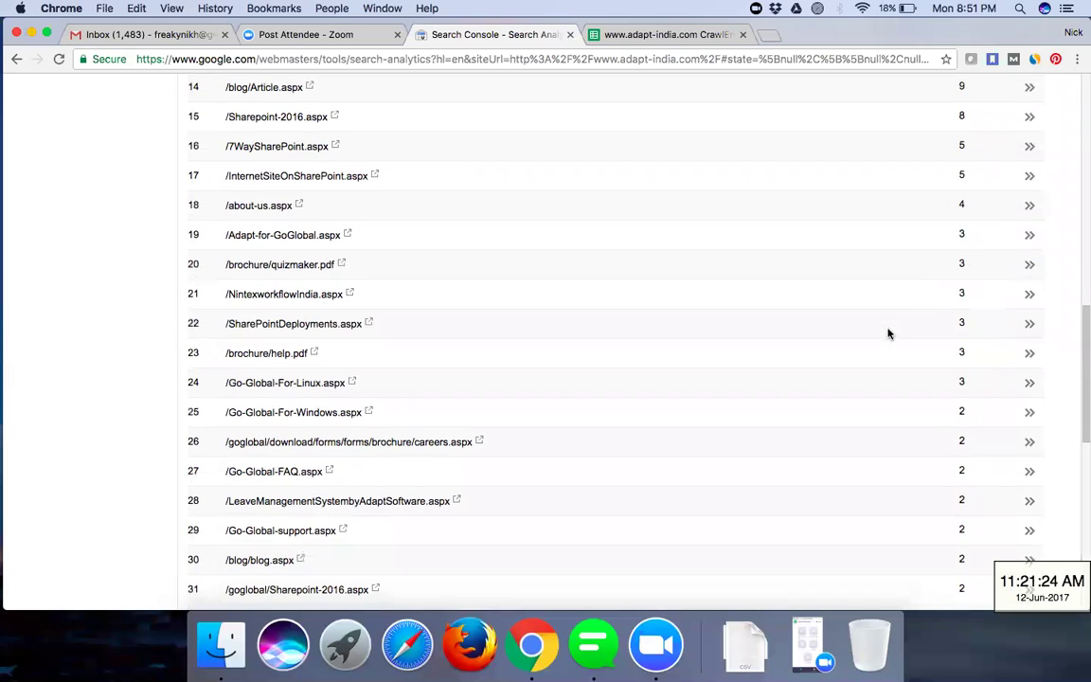
{"action": "scroll", "coordinate": [823, 161], "scroll_direction": "up", "scroll_amount": 5}
{"action": "scroll", "coordinate": [823, 161], "scroll_direction": "up", "scroll_amount": 8}
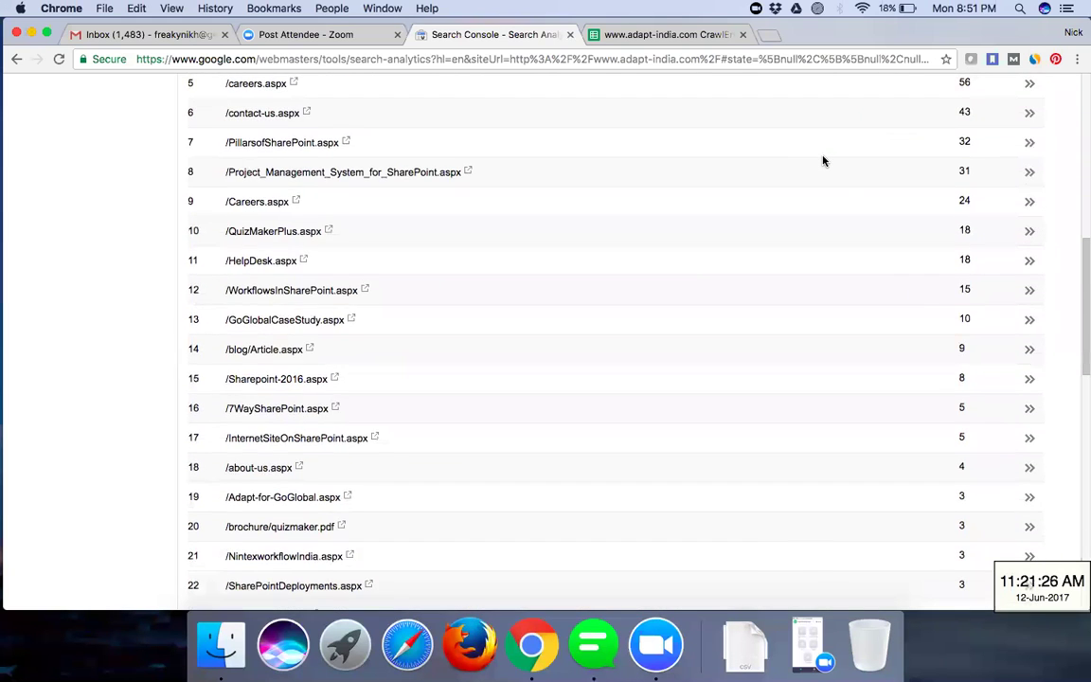
{"action": "scroll", "coordinate": [823, 161], "scroll_direction": "down", "scroll_amount": 5}
{"action": "scroll", "coordinate": [823, 161], "scroll_direction": "up", "scroll_amount": 3}
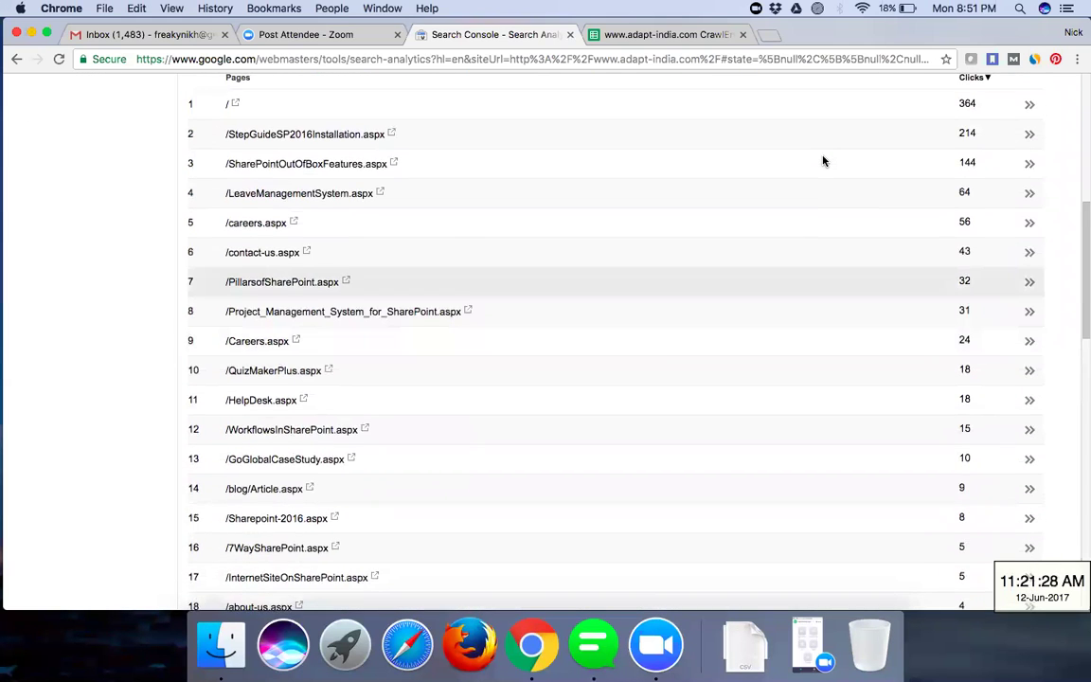
{"action": "scroll", "coordinate": [823, 161], "scroll_direction": "down", "scroll_amount": 4}
{"action": "scroll", "coordinate": [823, 161], "scroll_direction": "down", "scroll_amount": 10}
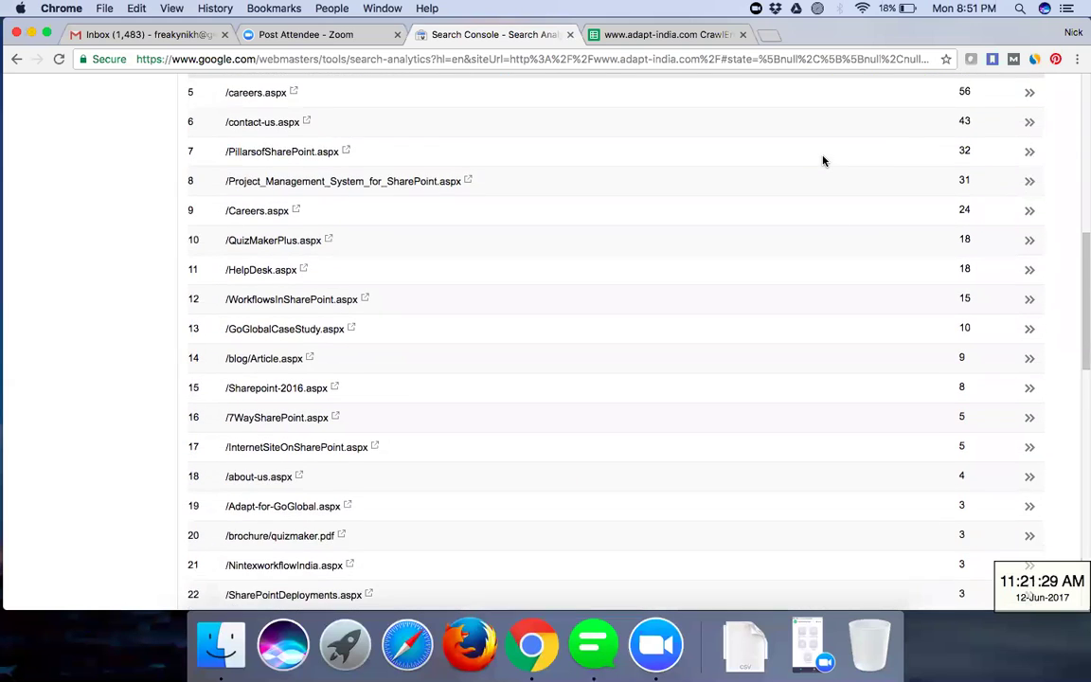
{"action": "scroll", "coordinate": [823, 161], "scroll_direction": "down", "scroll_amount": 7}
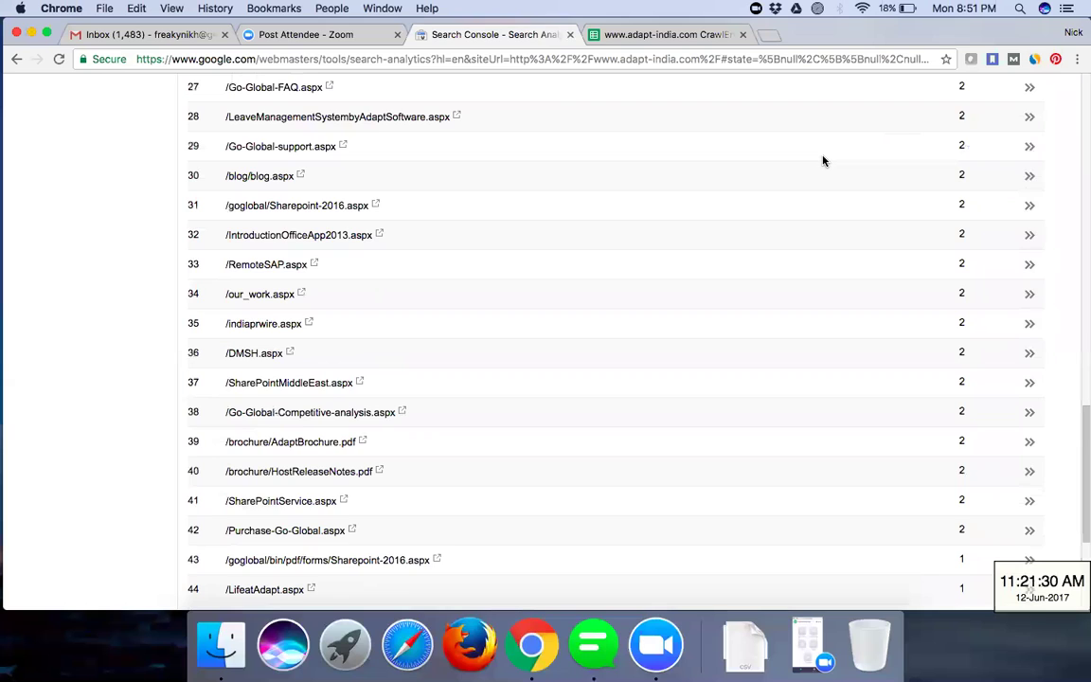
{"action": "scroll", "coordinate": [823, 161], "scroll_direction": "up", "scroll_amount": 20}
{"action": "mouse_move", "coordinate": [762, 299]}
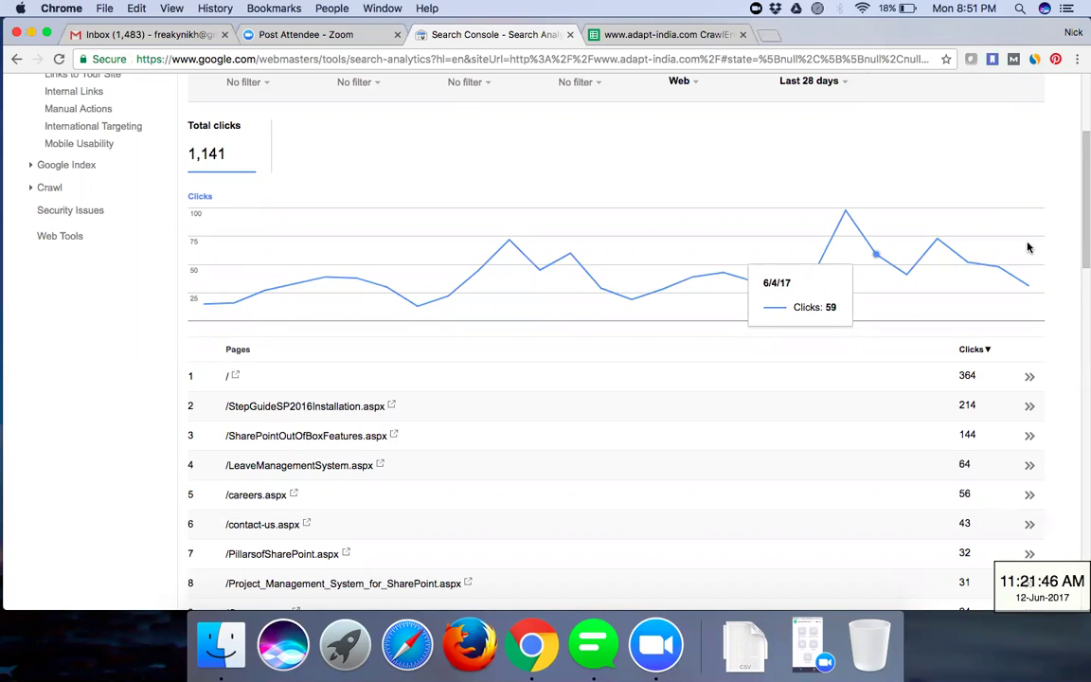
{"action": "scroll", "coordinate": [882, 148], "scroll_direction": "up", "scroll_amount": 5}
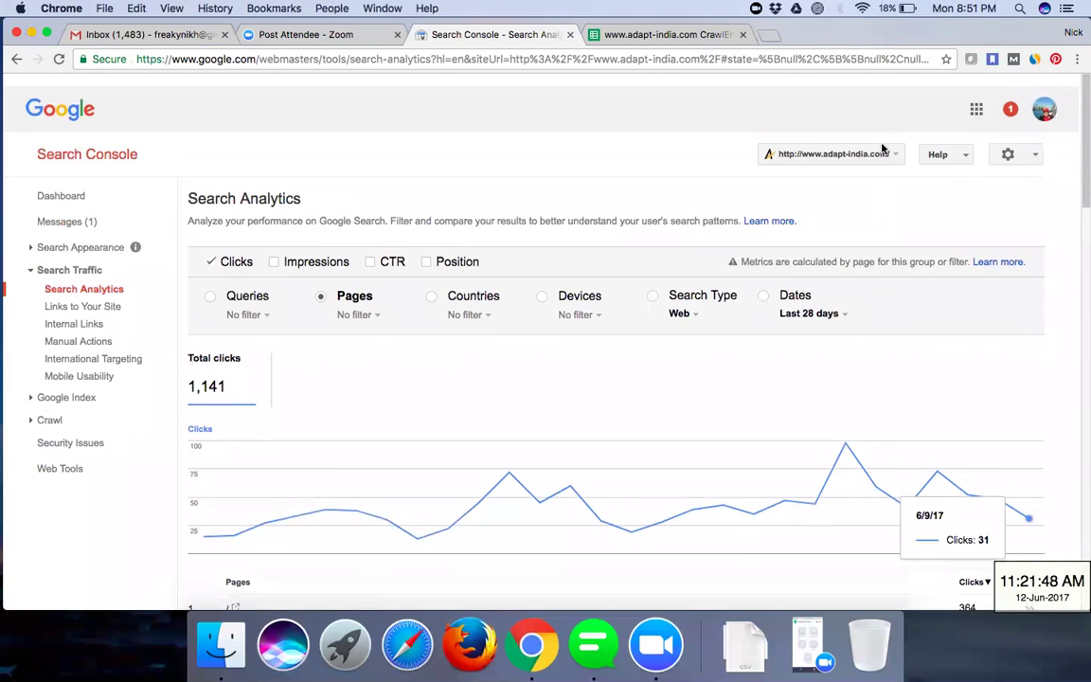
{"action": "scroll", "coordinate": [881, 147], "scroll_direction": "down", "scroll_amount": 3}
{"action": "scroll", "coordinate": [881, 147], "scroll_direction": "up", "scroll_amount": 3}
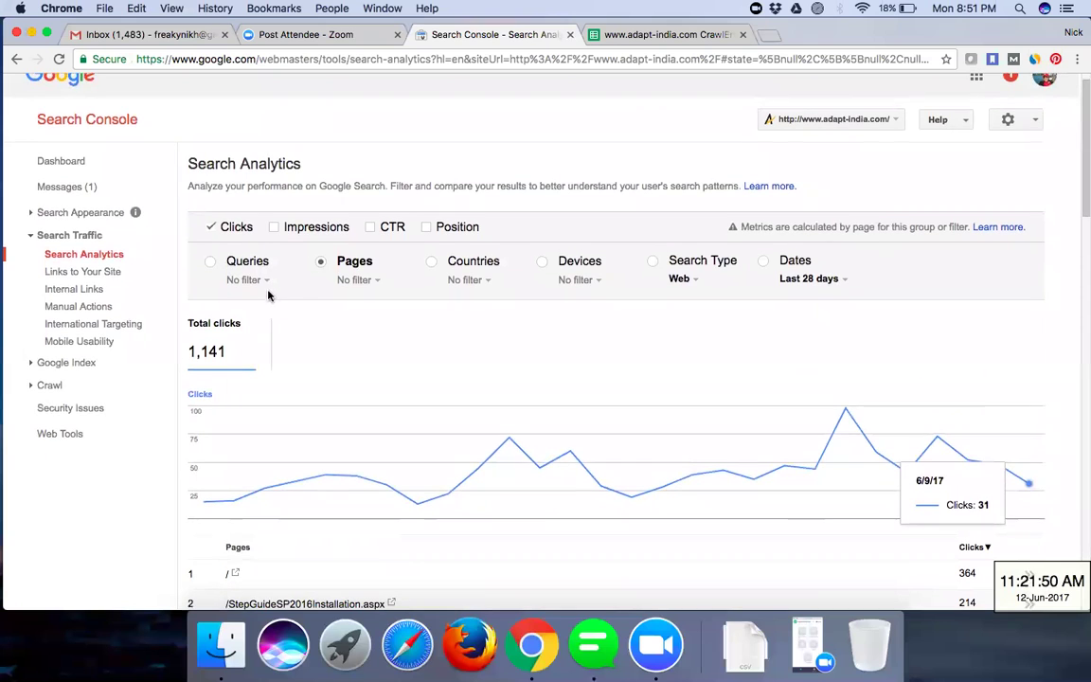
{"action": "left_click", "coordinate": [248, 280]}
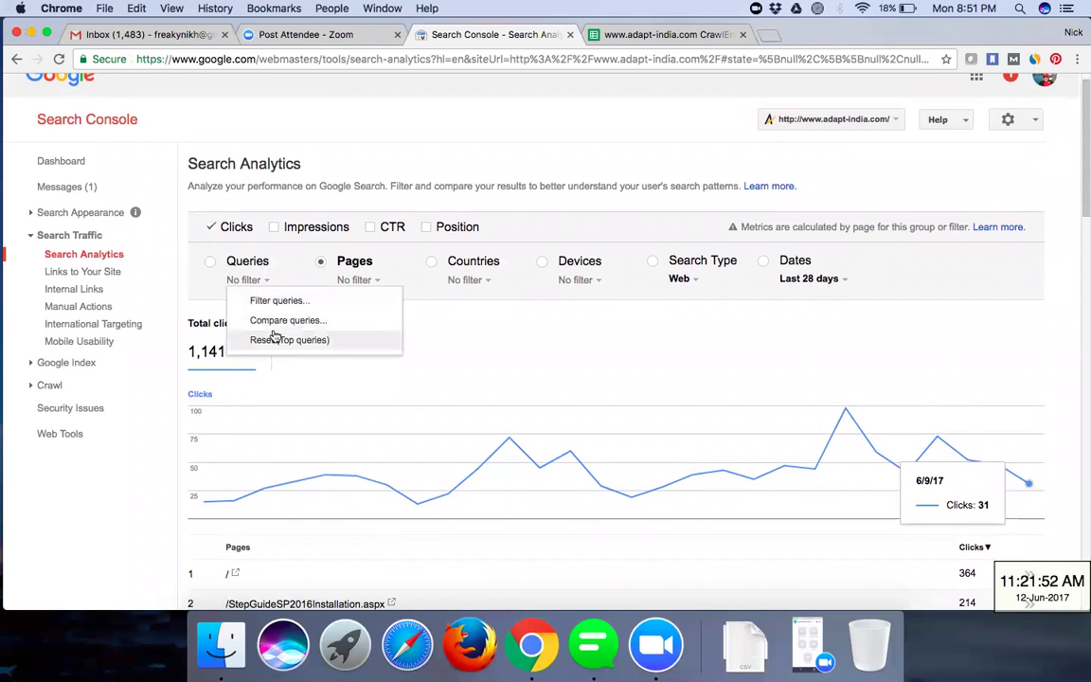
{"action": "left_click", "coordinate": [280, 300]}
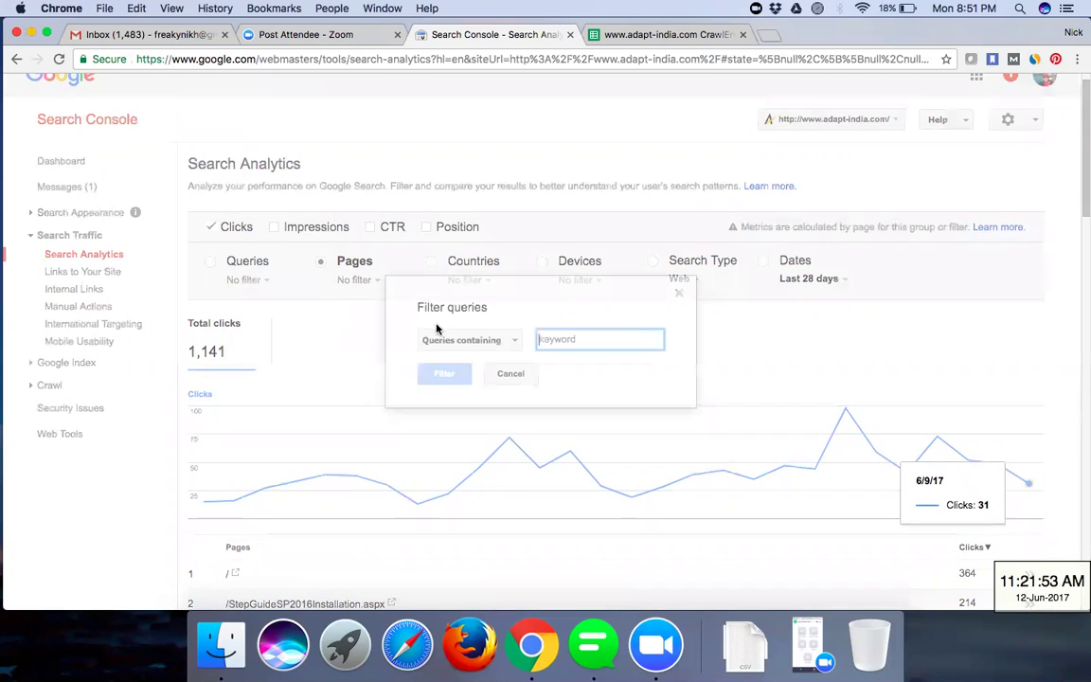
{"action": "left_click", "coordinate": [514, 343]}
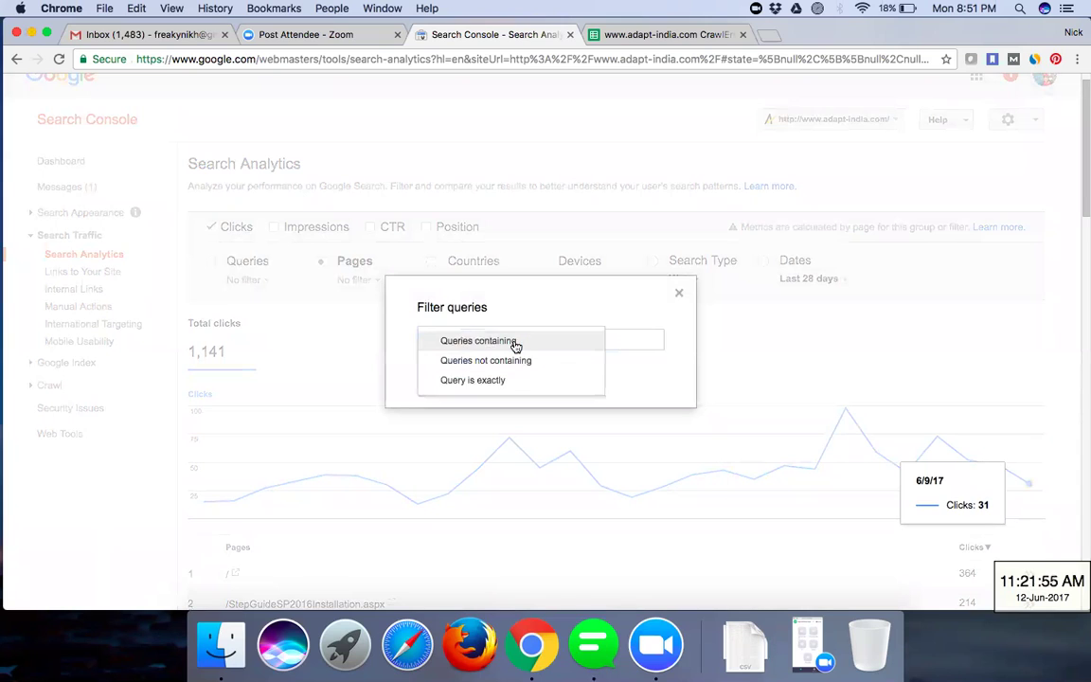
{"action": "left_click", "coordinate": [624, 334]}
{"action": "type", "text": "SharePoint"}
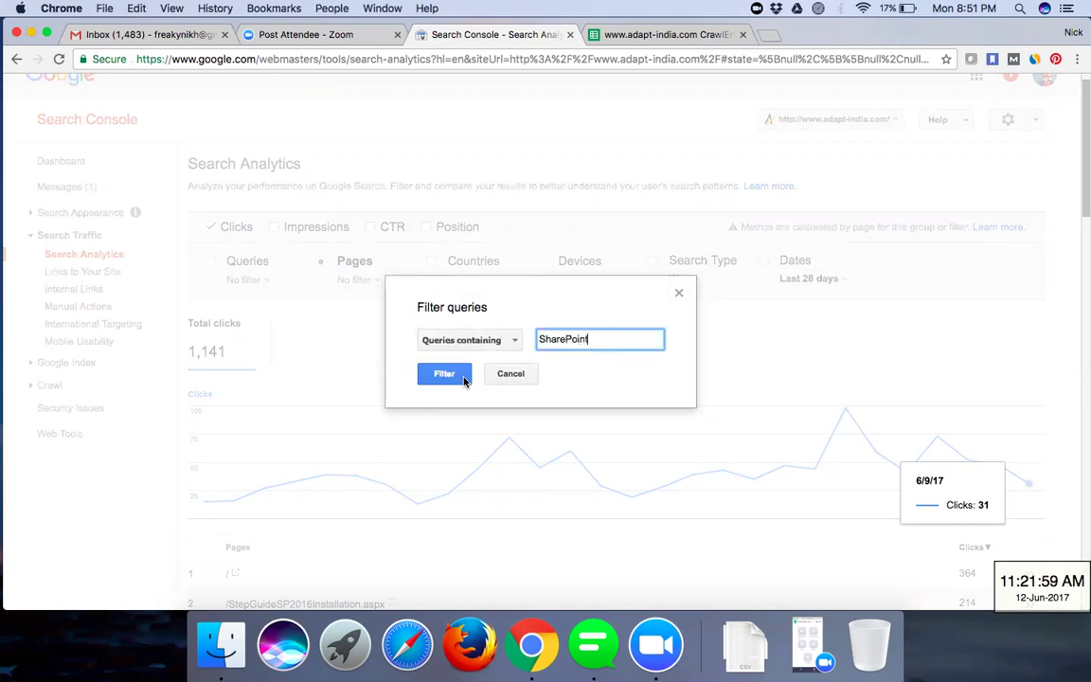
{"action": "key", "text": "Return"}
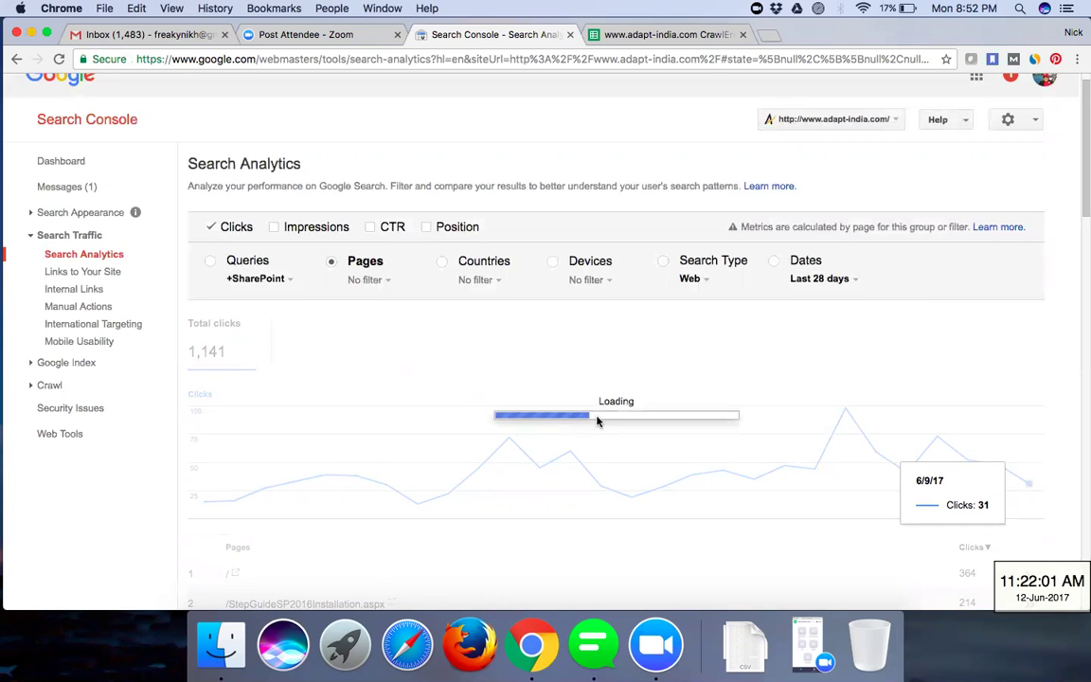
{"action": "scroll", "coordinate": [597, 421], "scroll_direction": "down", "scroll_amount": 15}
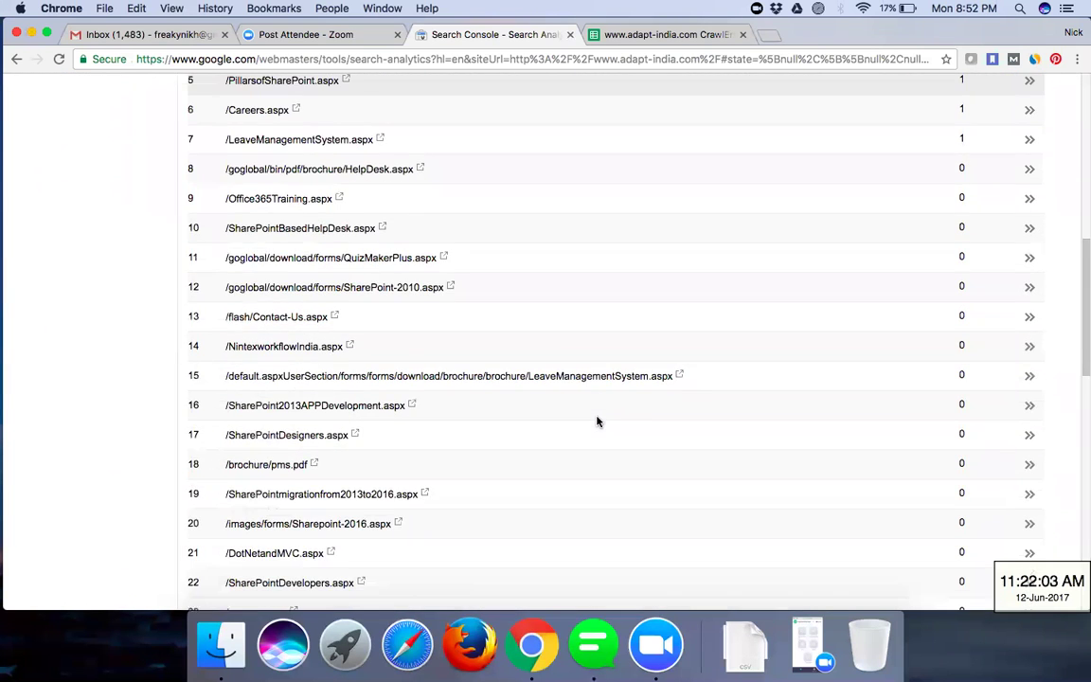
{"action": "scroll", "coordinate": [205, 347], "scroll_direction": "up", "scroll_amount": 15}
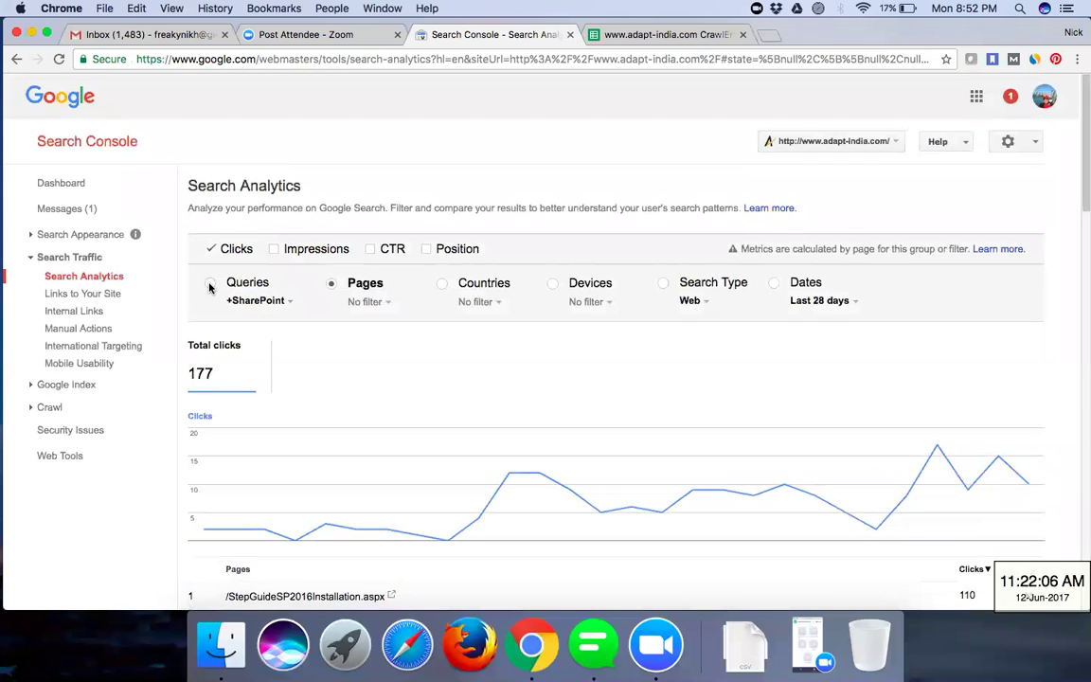
{"action": "left_click", "coordinate": [210, 287]}
{"action": "scroll", "coordinate": [449, 397], "scroll_direction": "down", "scroll_amount": 5}
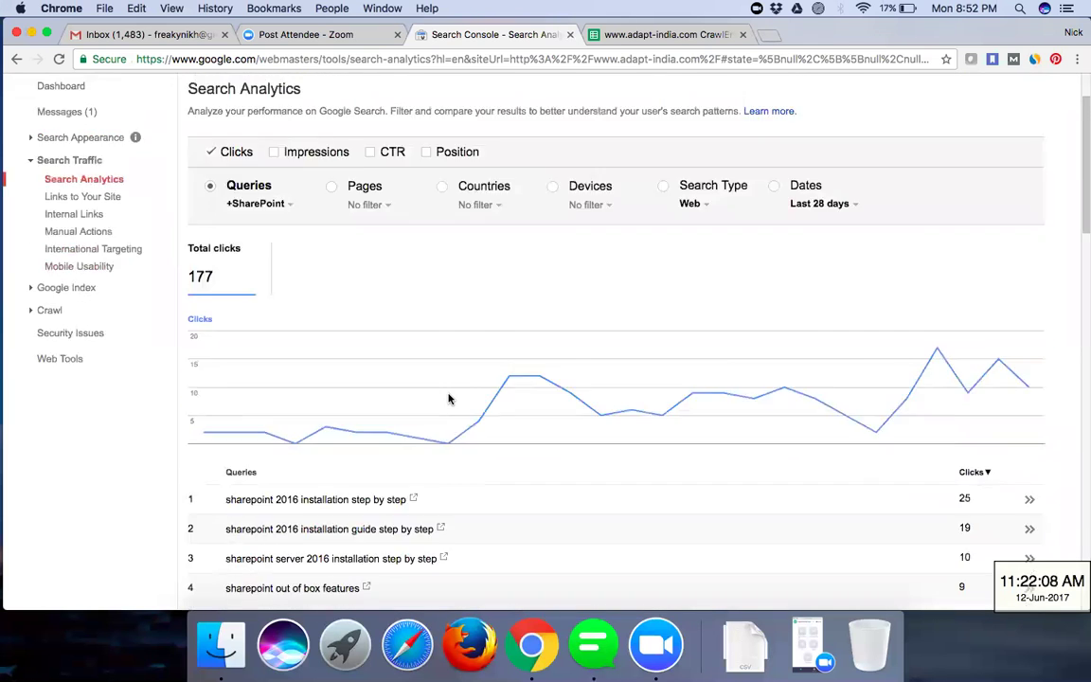
{"action": "scroll", "coordinate": [449, 398], "scroll_direction": "down", "scroll_amount": 8}
{"action": "scroll", "coordinate": [449, 398], "scroll_direction": "up", "scroll_amount": 10}
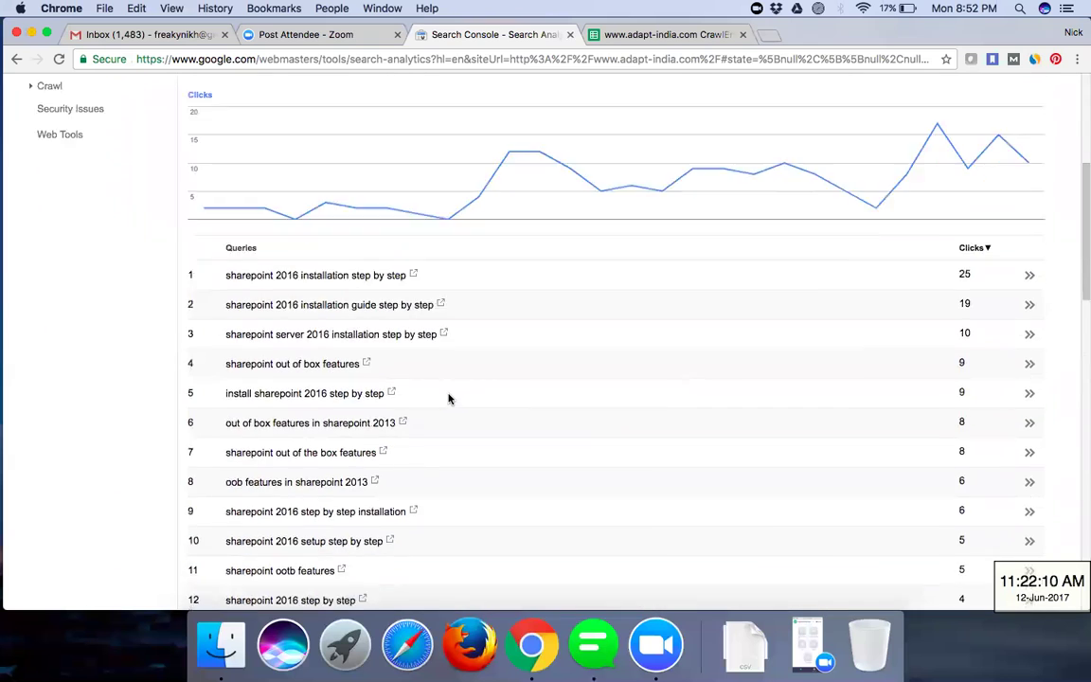
{"action": "scroll", "coordinate": [449, 398], "scroll_direction": "up", "scroll_amount": 3}
{"action": "scroll", "coordinate": [449, 398], "scroll_direction": "down", "scroll_amount": 4}
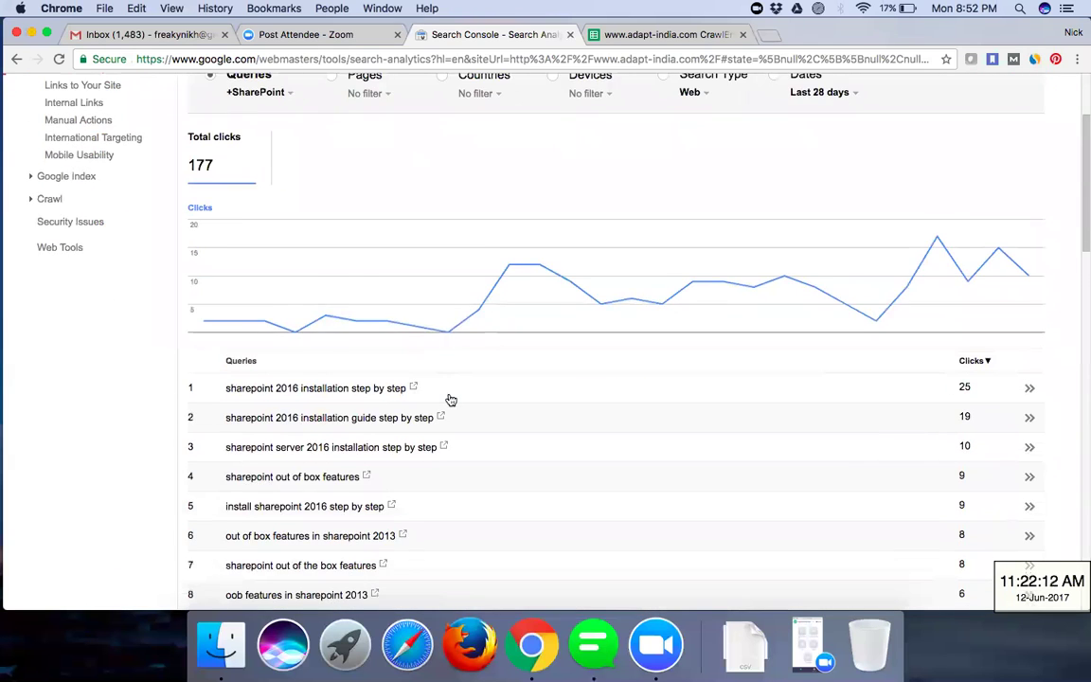
{"action": "scroll", "coordinate": [450, 400], "scroll_direction": "down", "scroll_amount": 5}
{"action": "scroll", "coordinate": [449, 397], "scroll_direction": "up", "scroll_amount": 5}
{"action": "scroll", "coordinate": [448, 398], "scroll_direction": "up", "scroll_amount": 3}
- Add the Impressions, CTR and Position metrics to the SharePoint queries report
{"action": "left_click", "coordinate": [275, 164]}
{"action": "scroll", "coordinate": [468, 297], "scroll_direction": "down", "scroll_amount": 7}
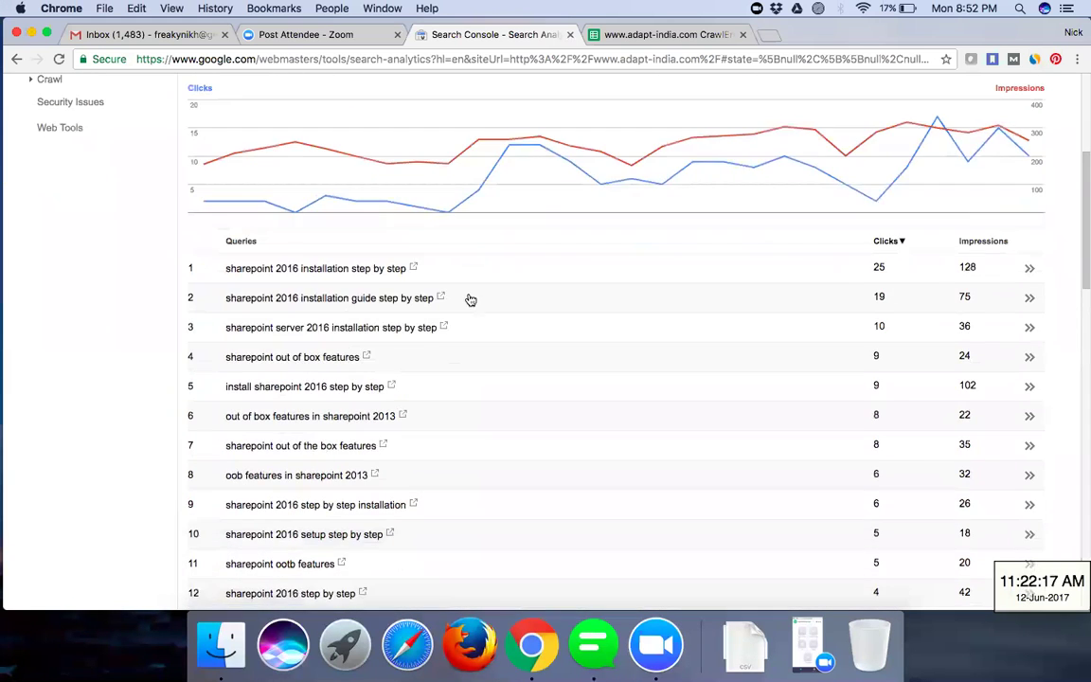
{"action": "scroll", "coordinate": [360, 190], "scroll_direction": "up", "scroll_amount": 6}
{"action": "left_click", "coordinate": [370, 178]}
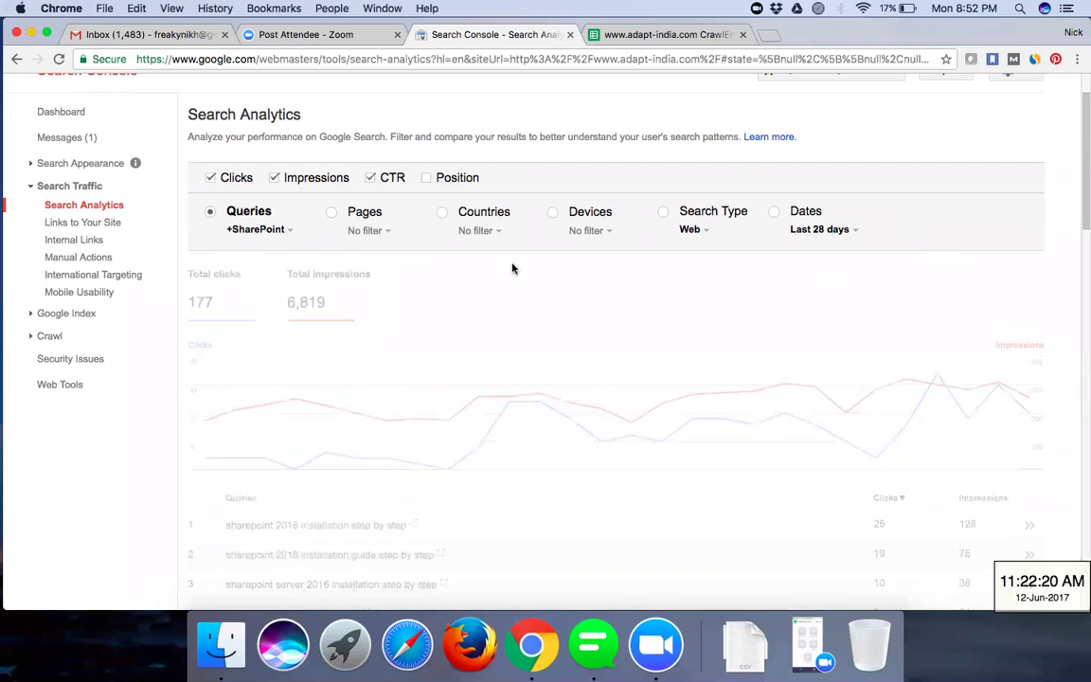
{"action": "left_click", "coordinate": [426, 179]}
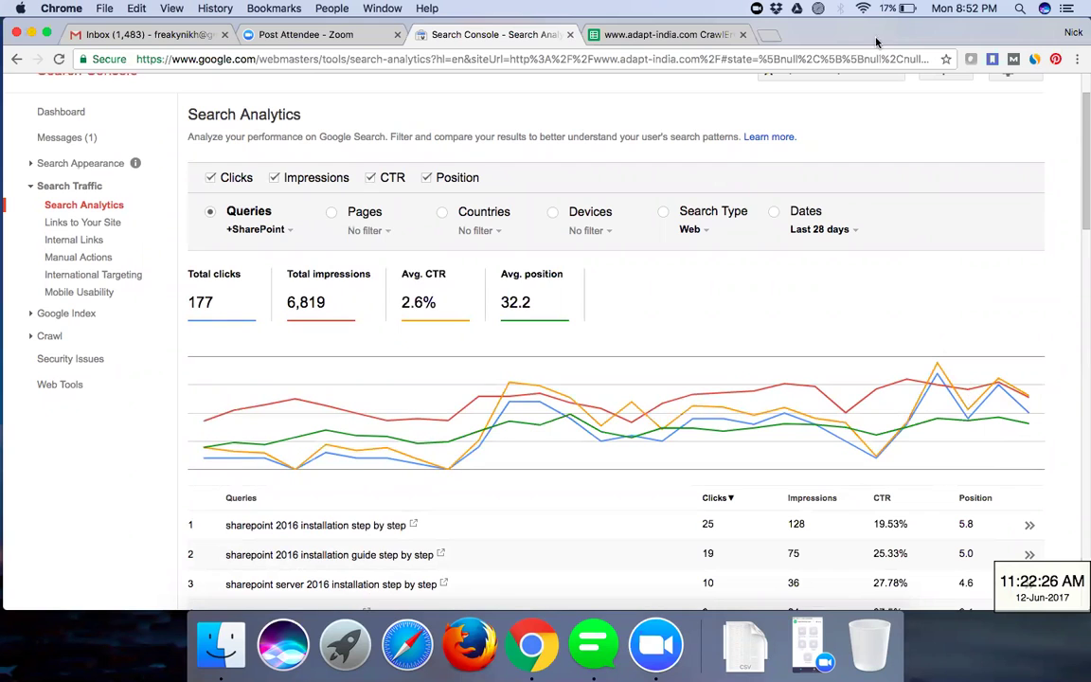
- Review the 2.6% average CTR and 32.2 average position, then open a spare blank browser tab
{"action": "scroll", "coordinate": [796, 414], "scroll_direction": "down", "scroll_amount": 2}
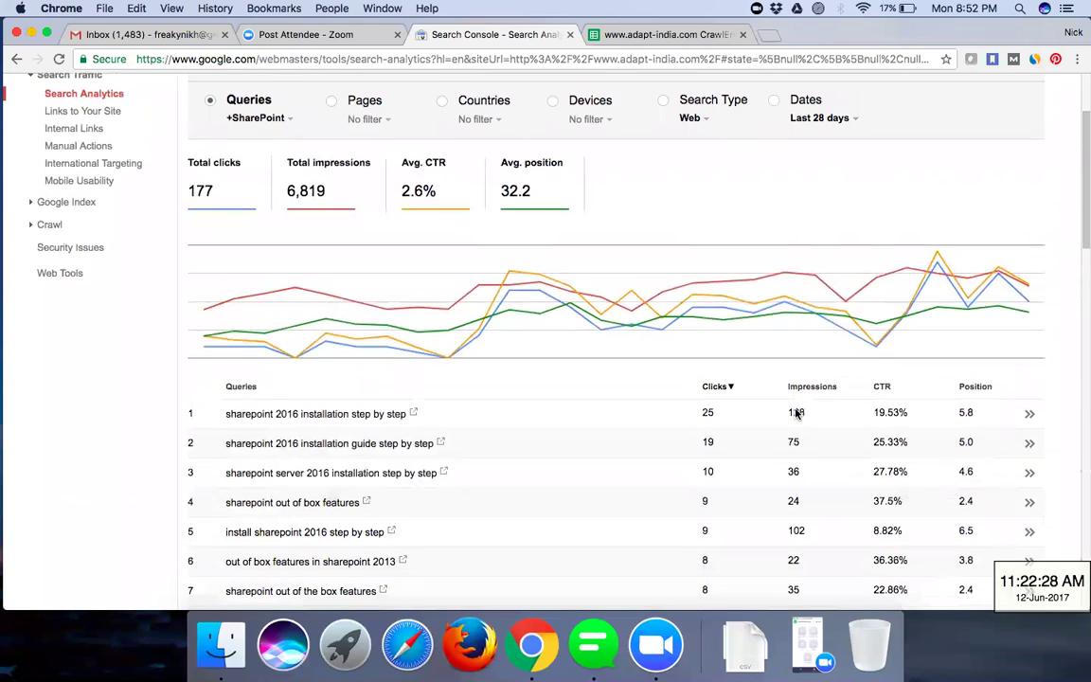
{"action": "scroll", "coordinate": [796, 414], "scroll_direction": "down", "scroll_amount": 4}
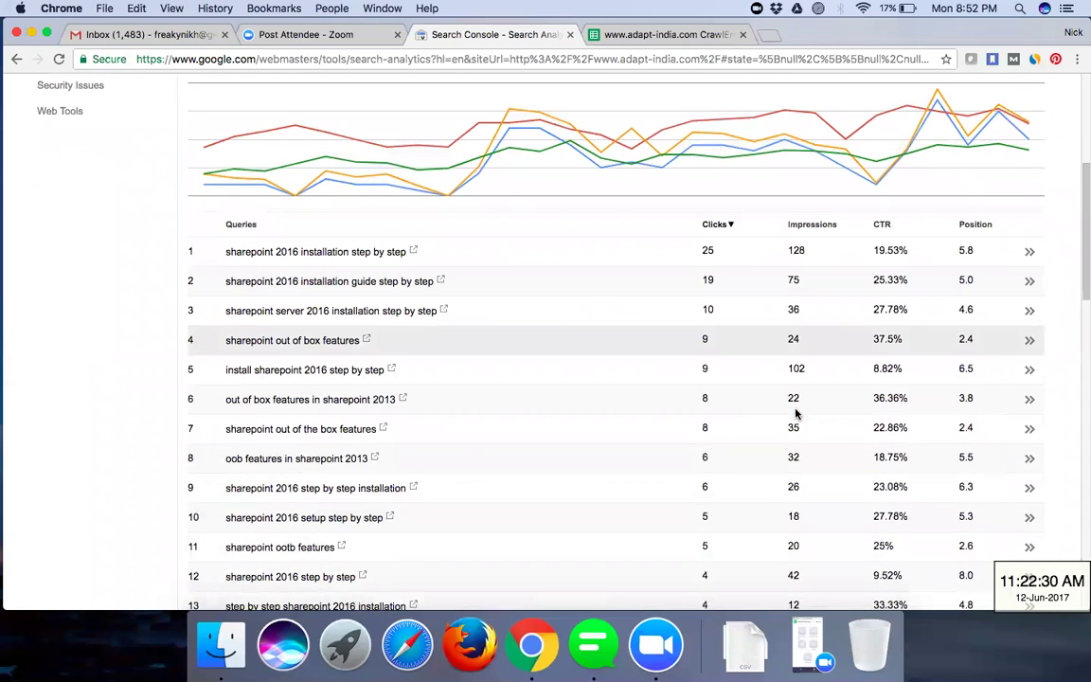
{"action": "scroll", "coordinate": [796, 414], "scroll_direction": "up", "scroll_amount": 2}
{"action": "scroll", "coordinate": [795, 414], "scroll_direction": "up", "scroll_amount": 2}
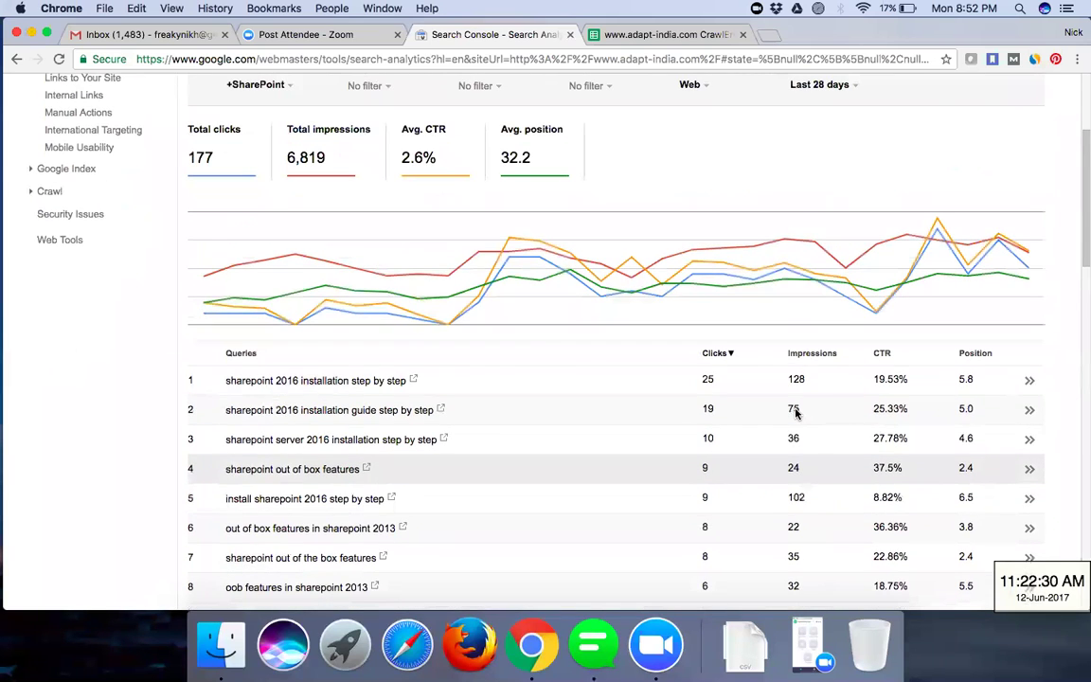
{"action": "scroll", "coordinate": [796, 414], "scroll_direction": "up", "scroll_amount": 3}
{"action": "scroll", "coordinate": [796, 414], "scroll_direction": "down", "scroll_amount": 1}
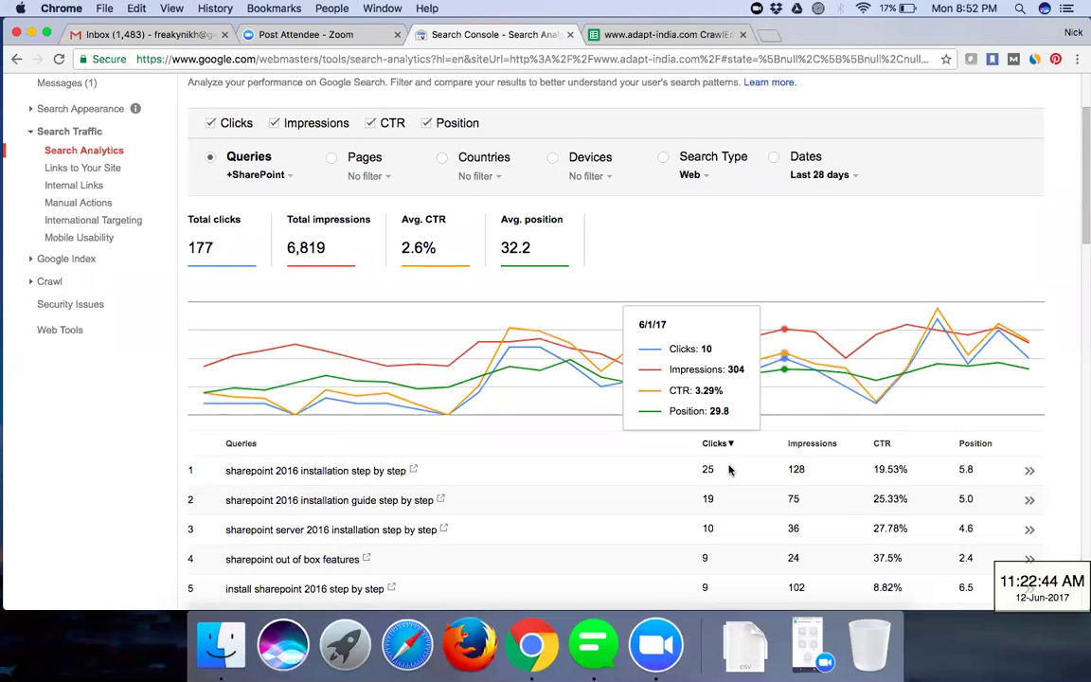
{"action": "scroll", "coordinate": [961, 488], "scroll_direction": "down", "scroll_amount": 2}
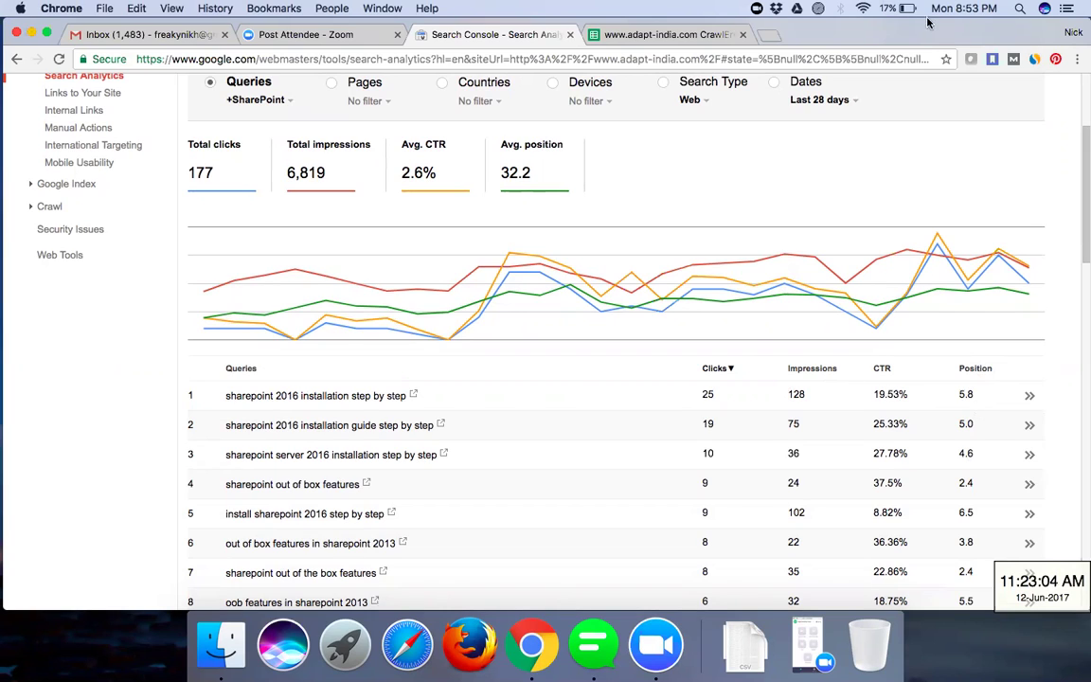
{"action": "left_click", "coordinate": [772, 35]}
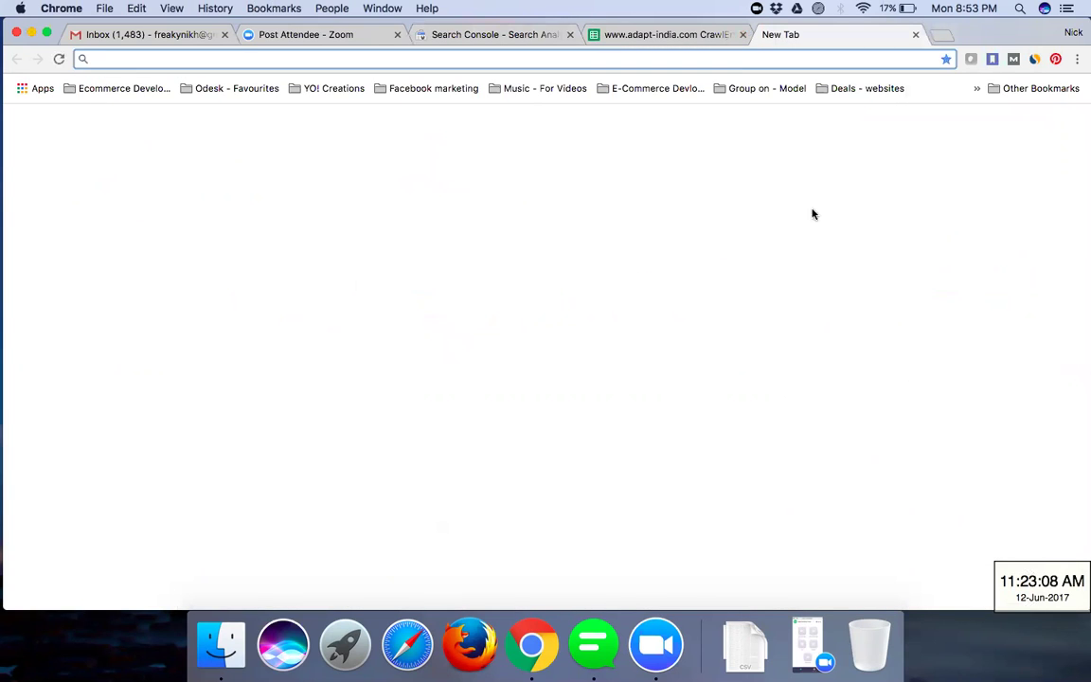
{"action": "left_click", "coordinate": [533, 36]}
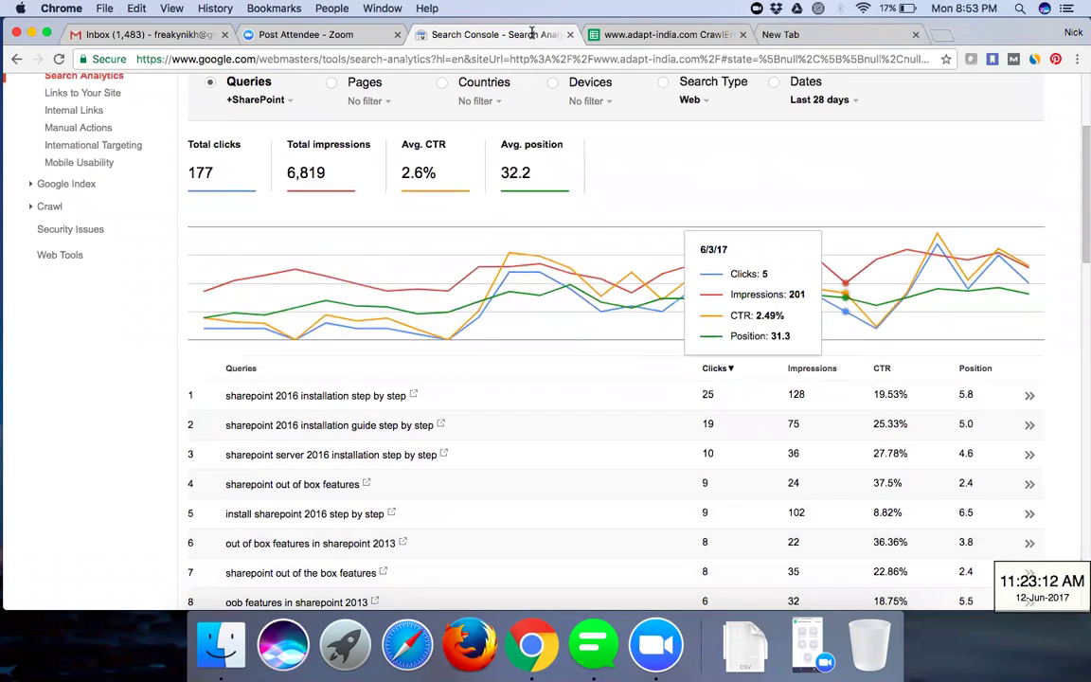
- Search Google for 'sharepoint 2016 installation step by step', finding the site's guide ranked second
{"action": "left_click", "coordinate": [413, 395]}
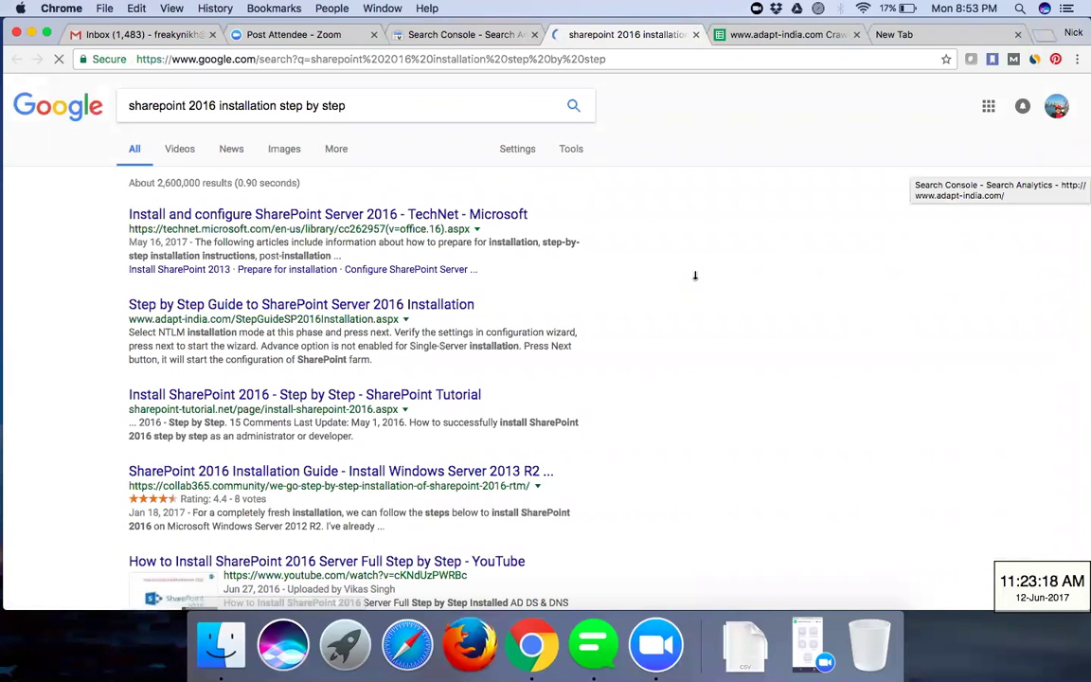
{"action": "scroll", "coordinate": [694, 276], "scroll_direction": "down", "scroll_amount": 4}
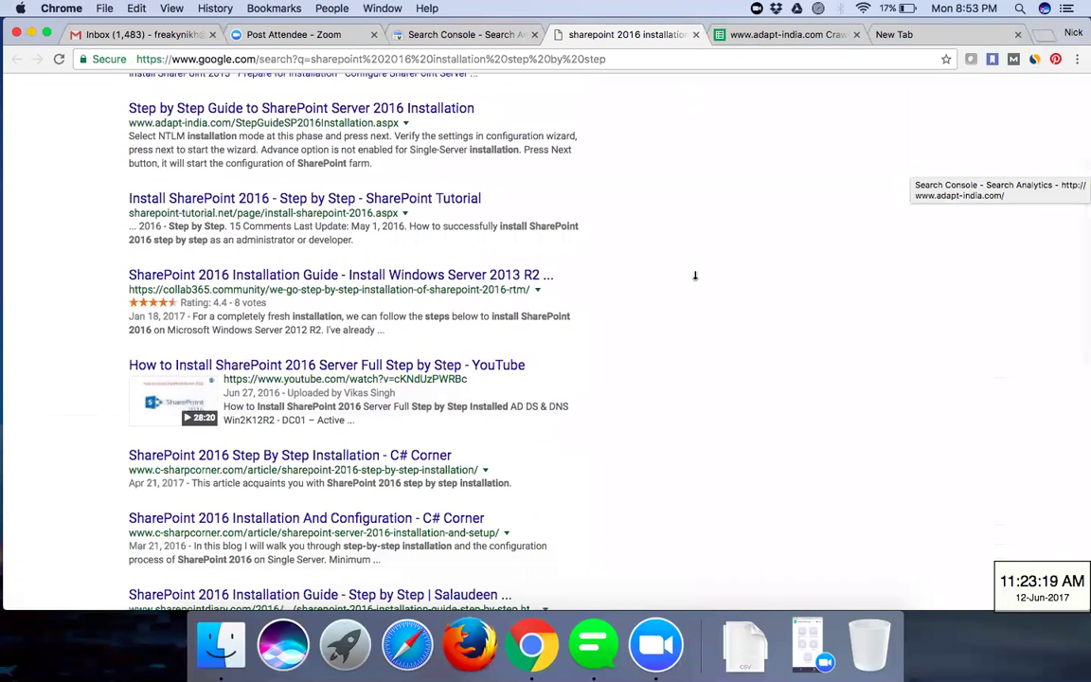
{"action": "scroll", "coordinate": [694, 276], "scroll_direction": "down", "scroll_amount": 1}
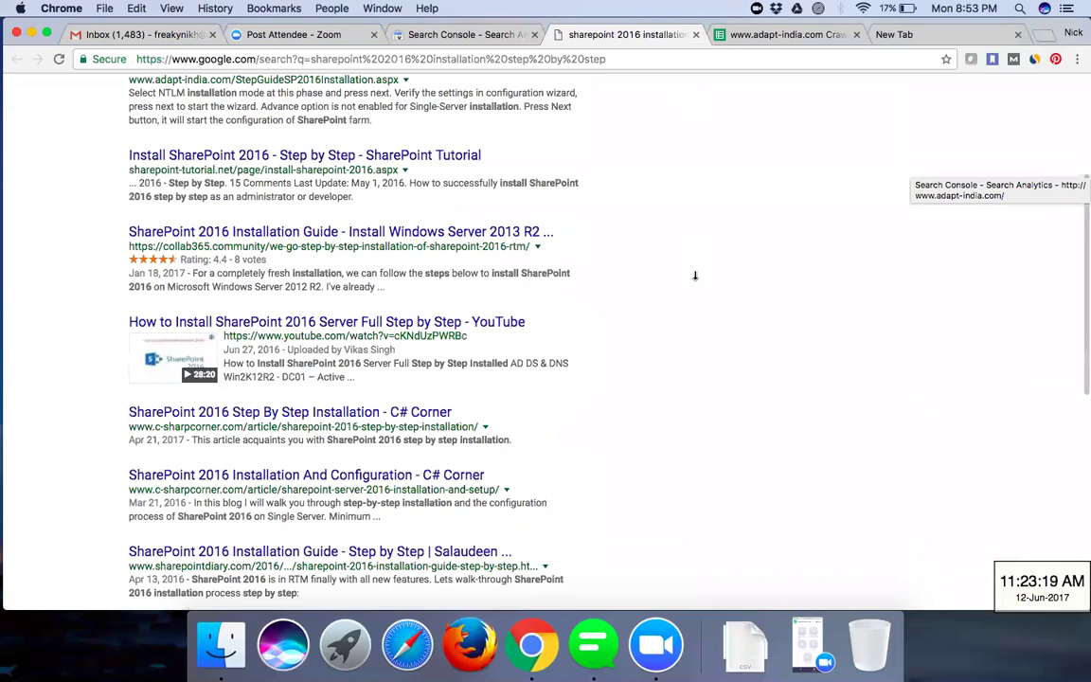
{"action": "scroll", "coordinate": [694, 276], "scroll_direction": "down", "scroll_amount": 3}
{"action": "scroll", "coordinate": [695, 276], "scroll_direction": "down", "scroll_amount": 7}
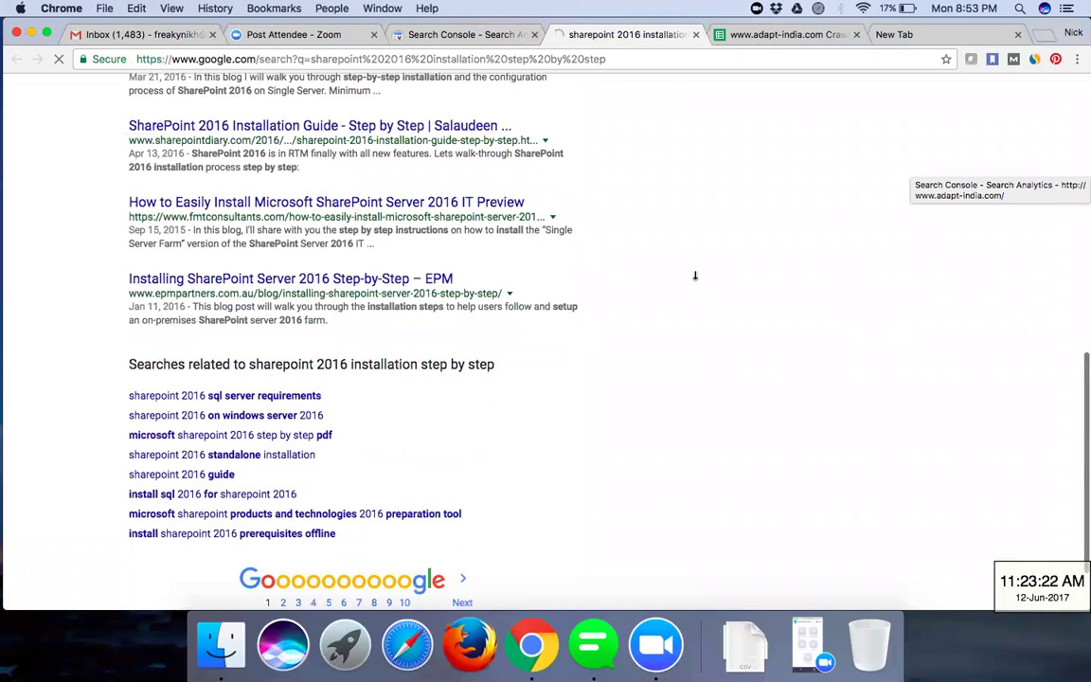
{"action": "scroll", "coordinate": [694, 275], "scroll_direction": "up", "scroll_amount": 6}
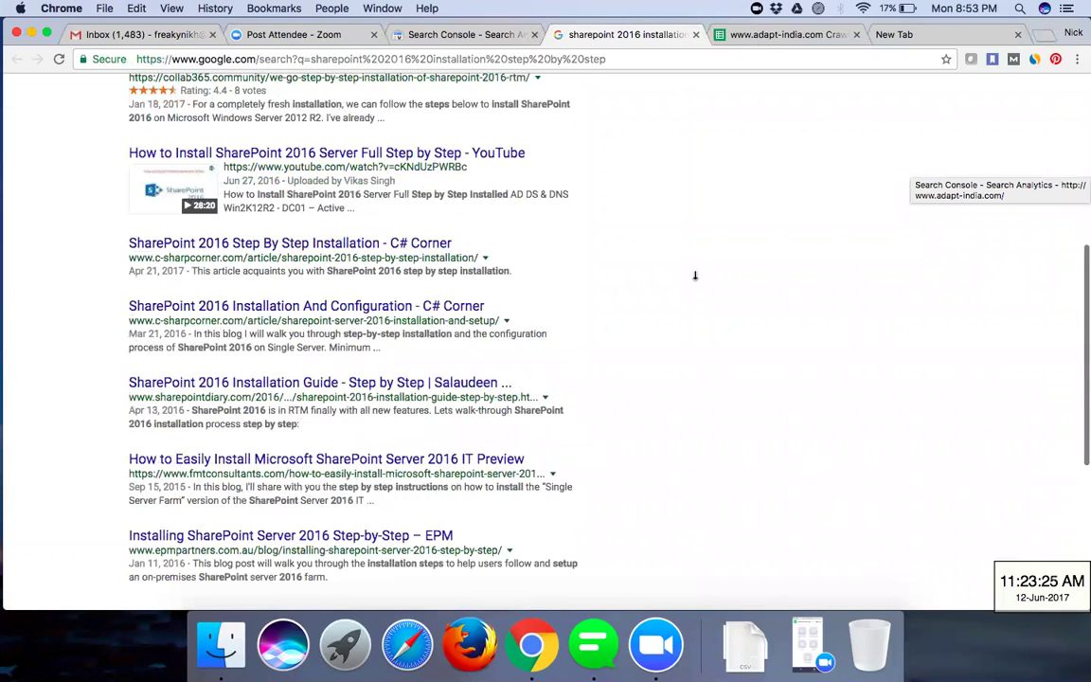
{"action": "scroll", "coordinate": [694, 276], "scroll_direction": "up", "scroll_amount": 6}
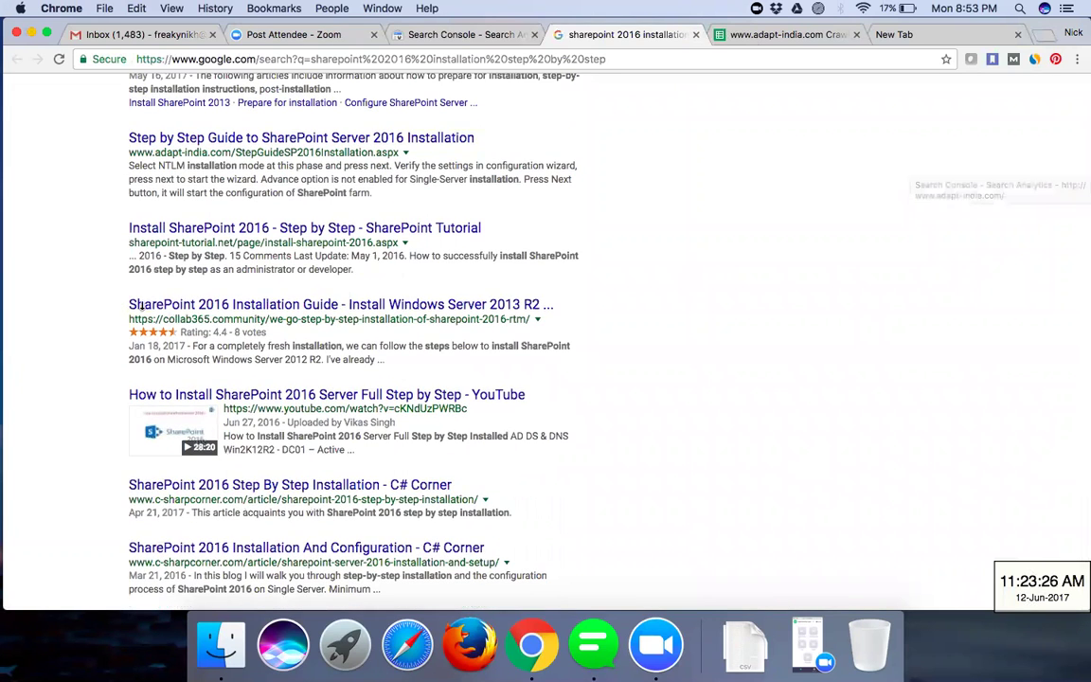
{"action": "scroll", "coordinate": [140, 305], "scroll_direction": "up", "scroll_amount": 4}
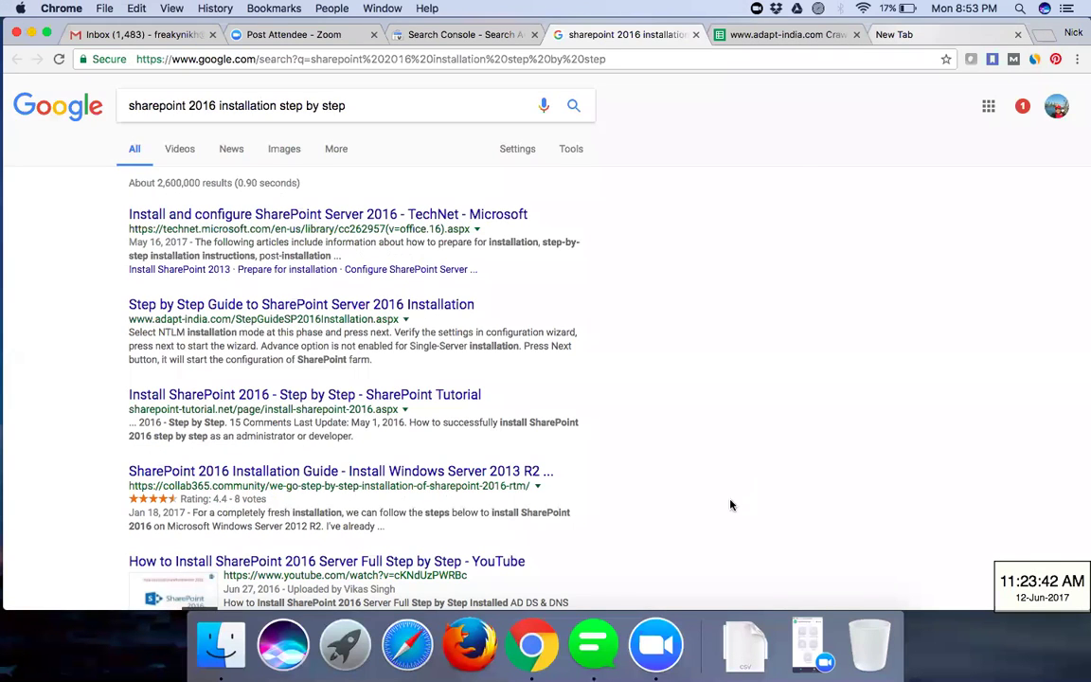
{"action": "key", "text": "super+9"}
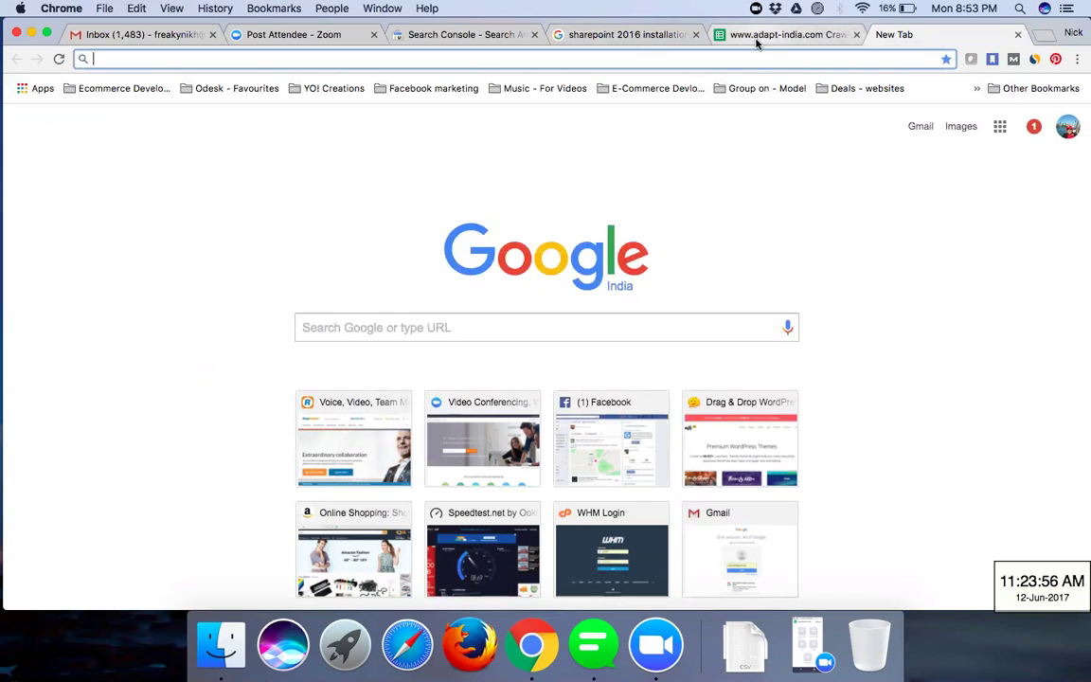
- Glance at the CrawlErrors sheet, then return to the SharePoint queries report (177 clicks, 6,819 impressions)
{"action": "key", "text": "ctrl+shift+Tab"}
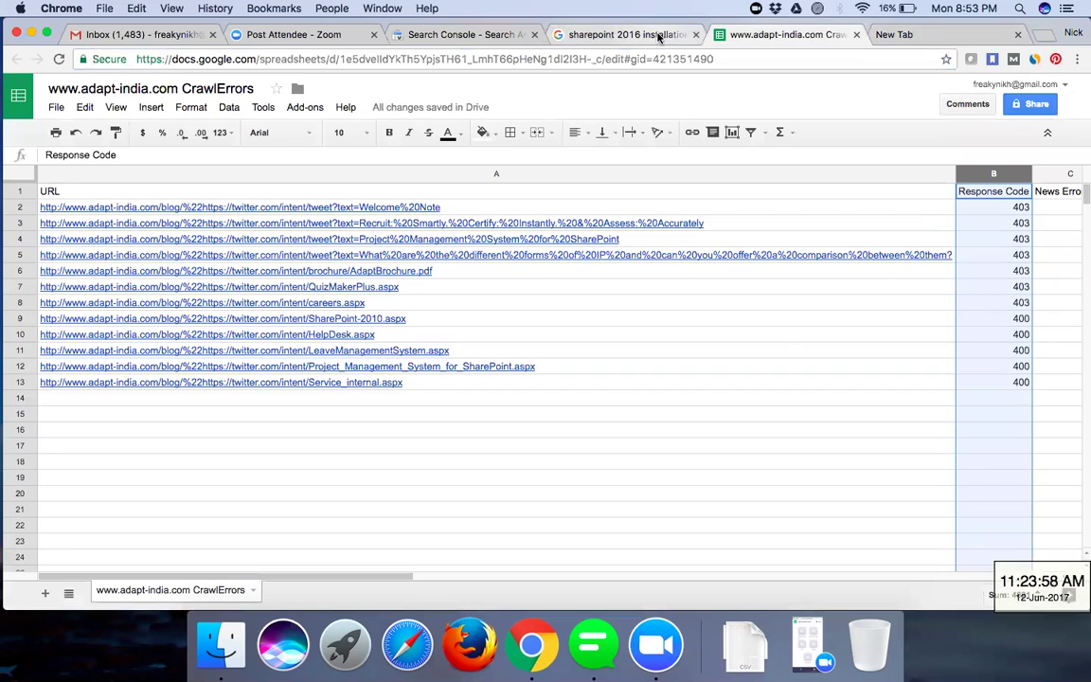
{"action": "left_click", "coordinate": [486, 38]}
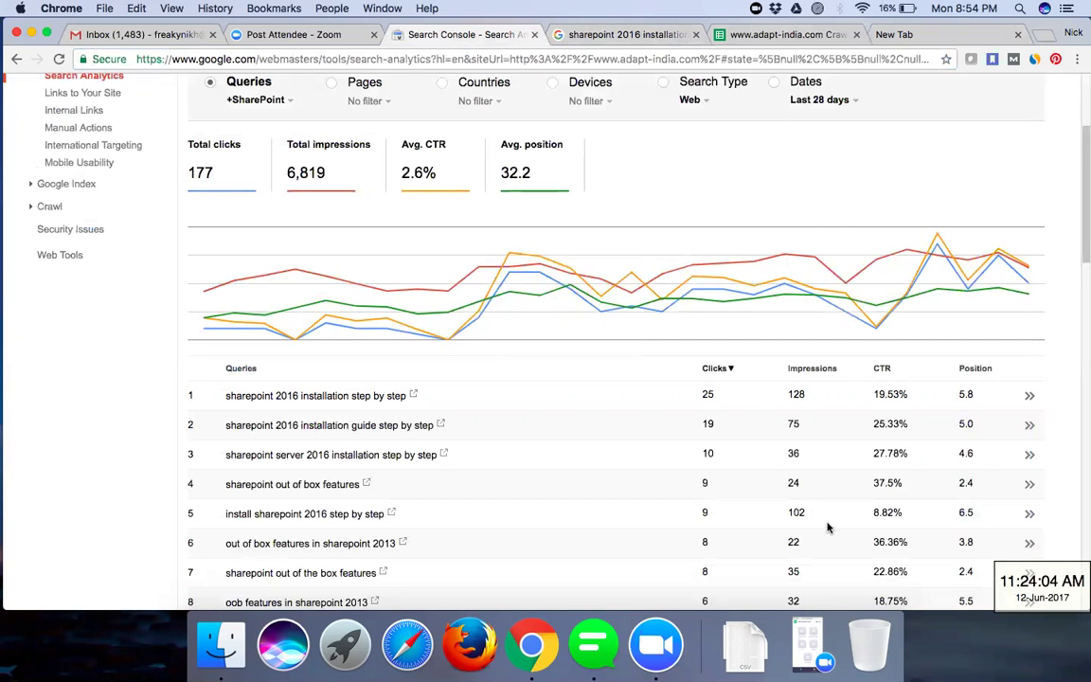
- Filter the report to 'sharepoint 2016 installation' (4 clicks, 18 impressions) and compare its Google results
{"action": "scroll", "coordinate": [786, 502], "scroll_direction": "down", "scroll_amount": 2}
{"action": "scroll", "coordinate": [827, 528], "scroll_direction": "down", "scroll_amount": 8}
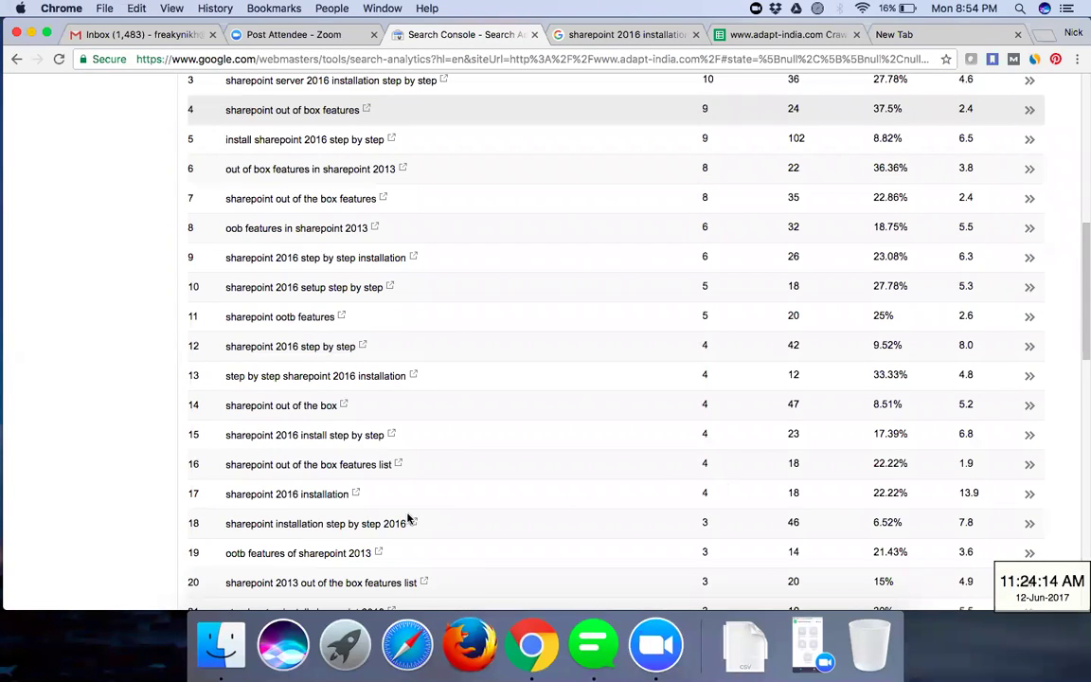
{"action": "left_click", "coordinate": [330, 495]}
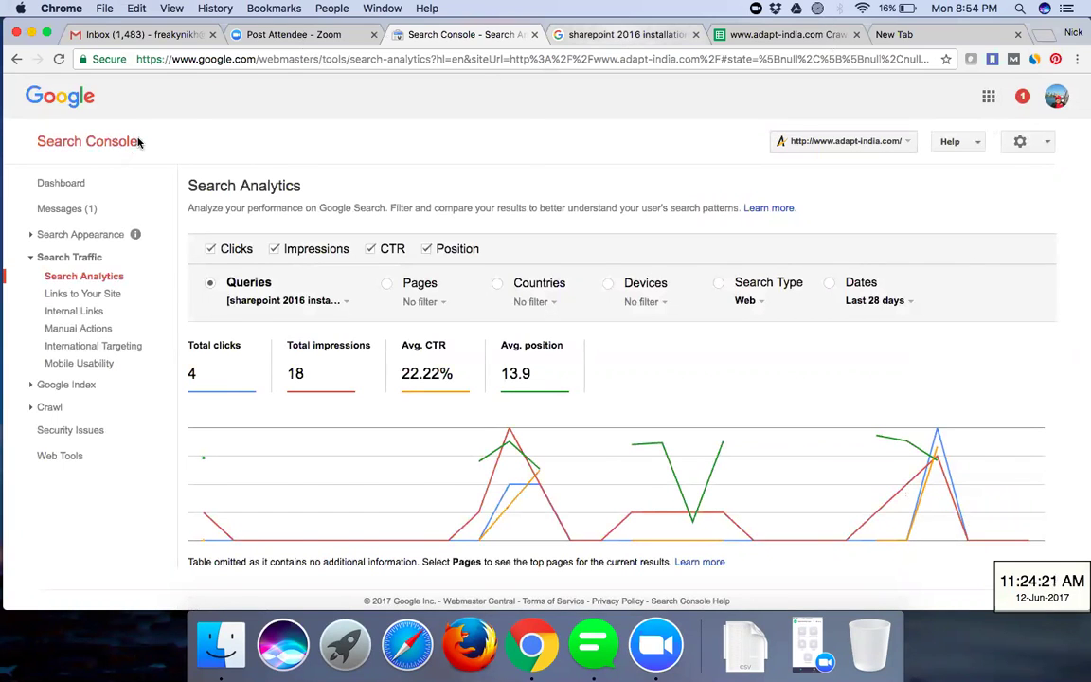
{"action": "key", "text": "ctrl+Tab"}
{"action": "left_click", "coordinate": [397, 36]}
- Reset the Queries filter to Top queries so the report covers all queries
{"action": "mouse_move", "coordinate": [518, 509]}
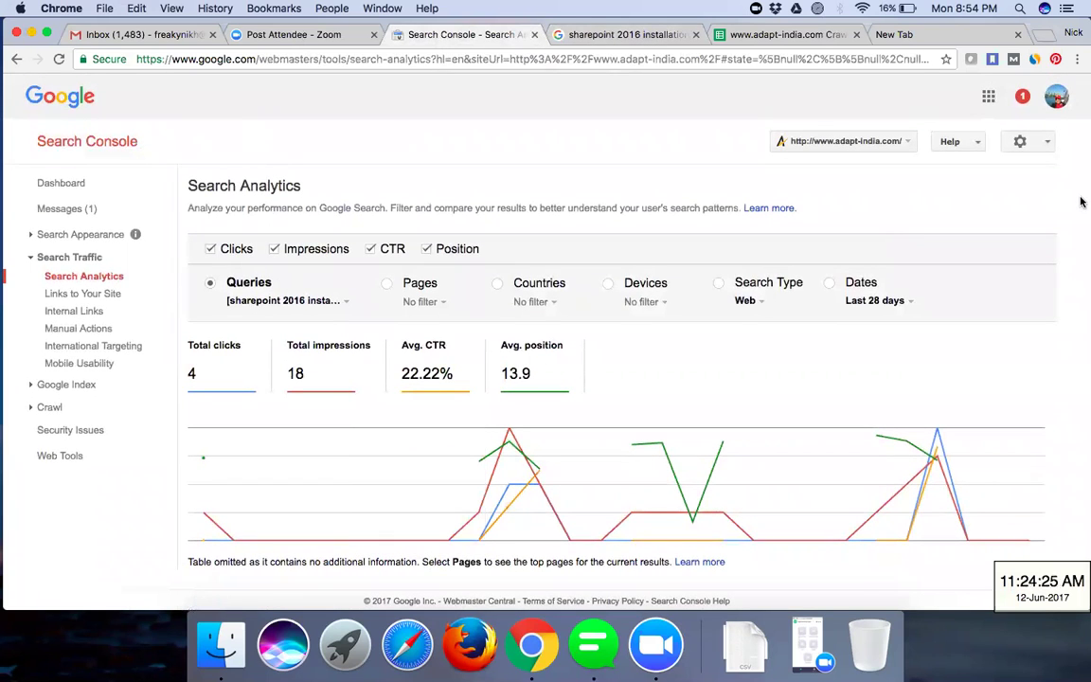
{"action": "left_click", "coordinate": [269, 306]}
{"action": "left_click", "coordinate": [286, 362]}
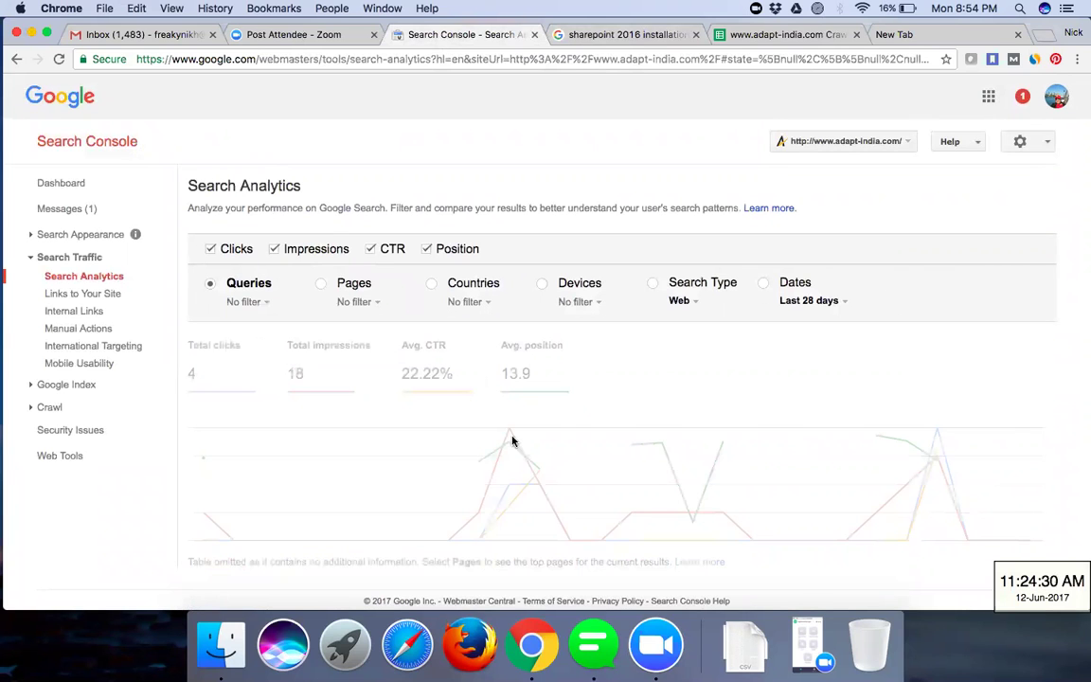
- Scroll the Queries table and filter the report to the 'sharepoint 2016 installation' query
{"action": "scroll", "coordinate": [511, 440], "scroll_direction": "down", "scroll_amount": 5}
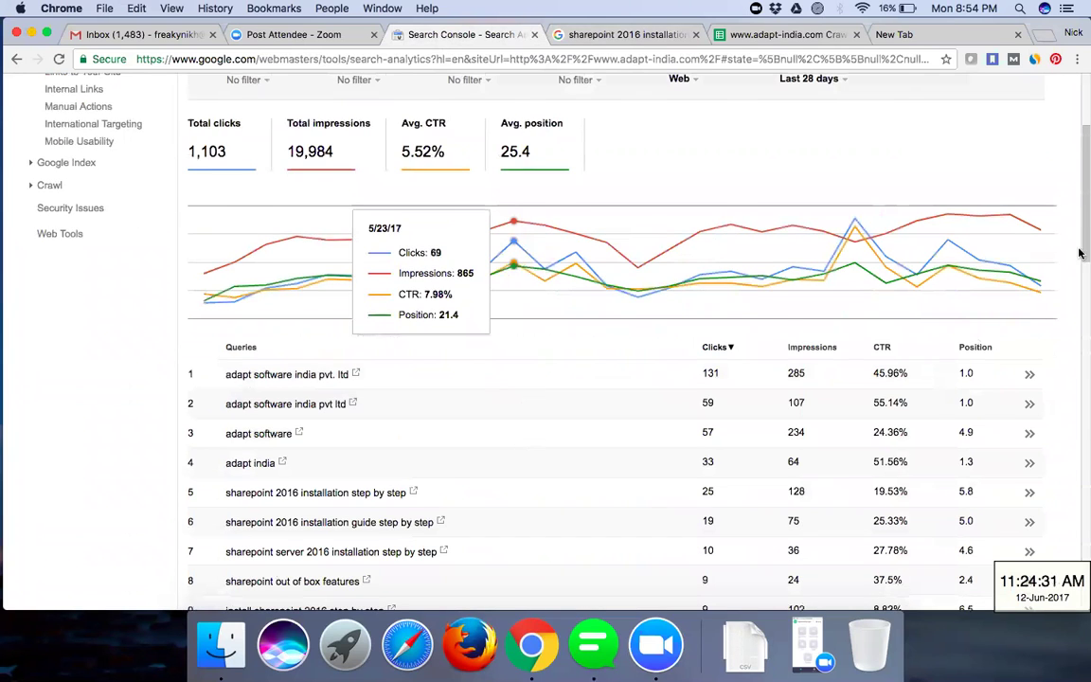
{"action": "scroll", "coordinate": [1042, 227], "scroll_direction": "down", "scroll_amount": 3}
{"action": "scroll", "coordinate": [840, 170], "scroll_direction": "down", "scroll_amount": 4}
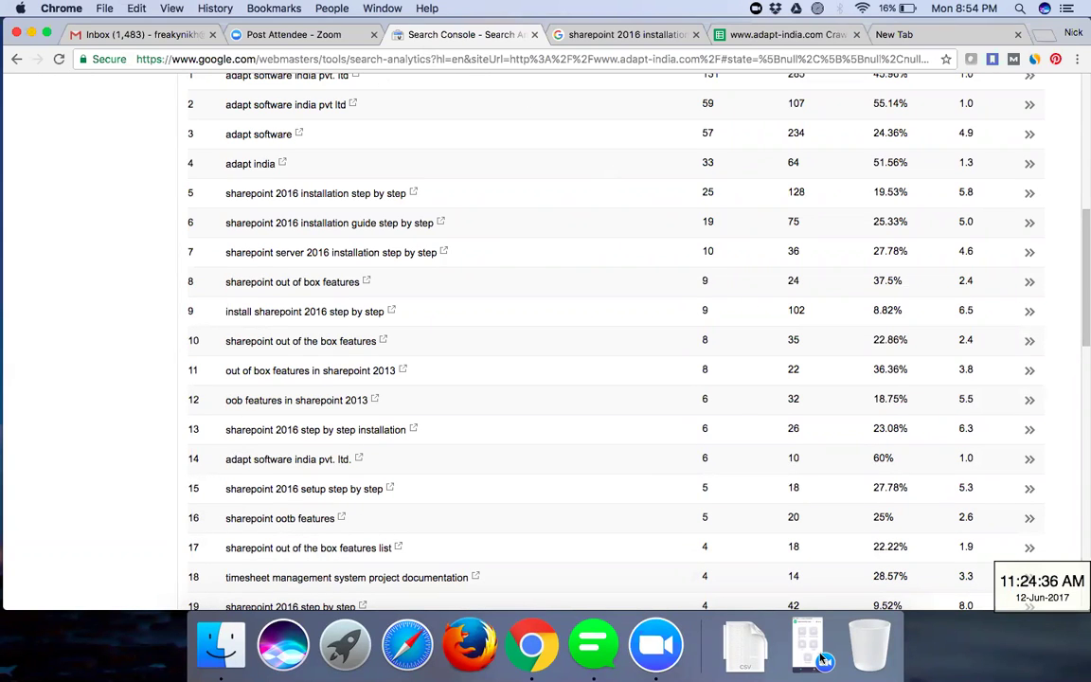
{"action": "scroll", "coordinate": [821, 522], "scroll_direction": "down", "scroll_amount": 1}
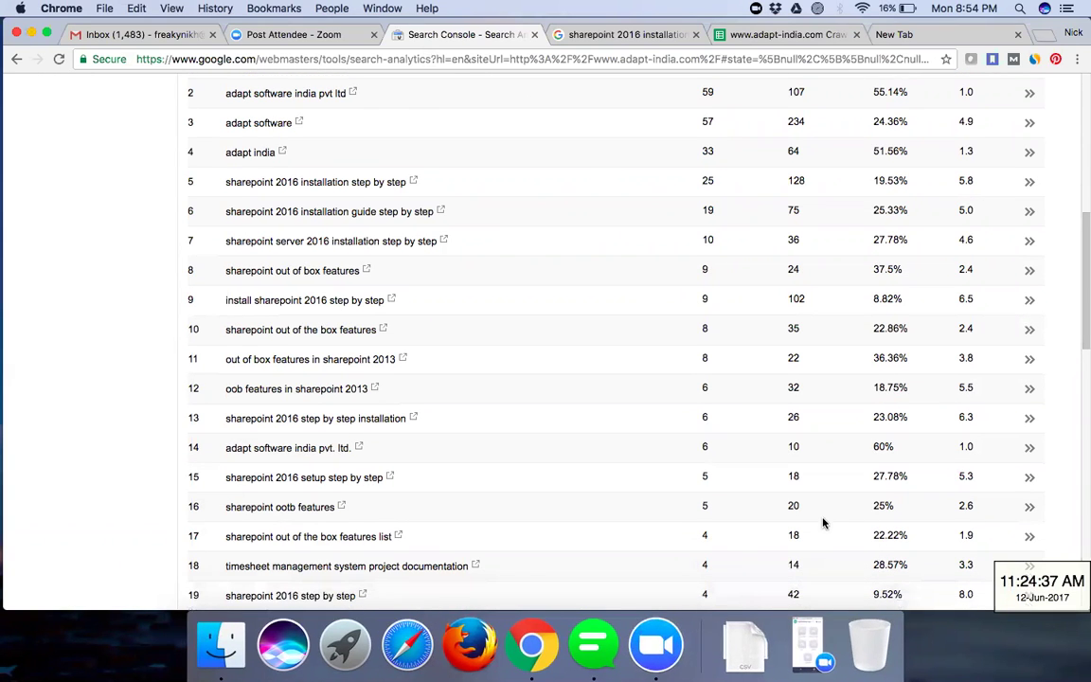
{"action": "scroll", "coordinate": [822, 523], "scroll_direction": "down", "scroll_amount": 5}
{"action": "scroll", "coordinate": [822, 523], "scroll_direction": "down", "scroll_amount": 3}
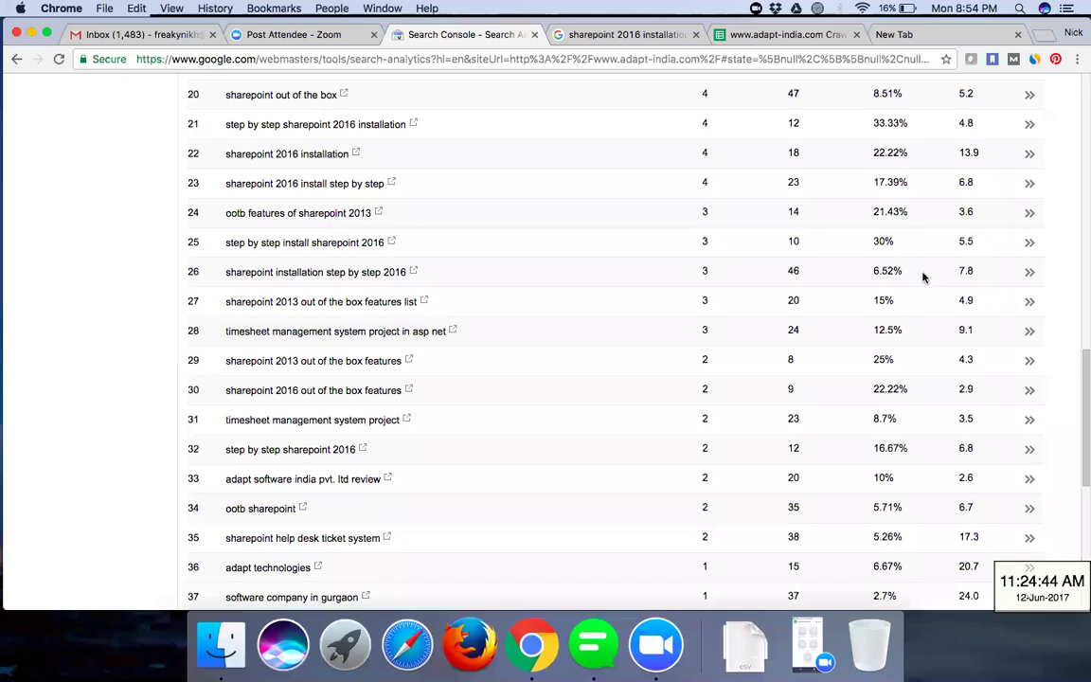
{"action": "left_click", "coordinate": [890, 155]}
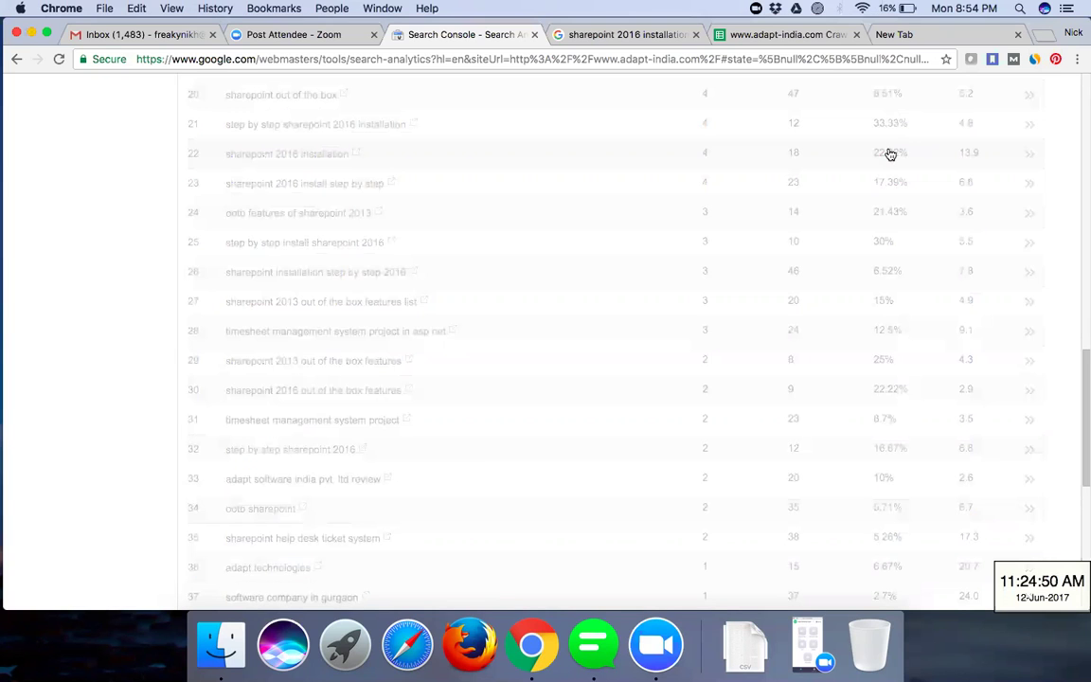
- Go back to all queries (1,103 clicks), browse the table, then Google 'sharepoint 2016 installation'
{"action": "left_click", "coordinate": [15, 60]}
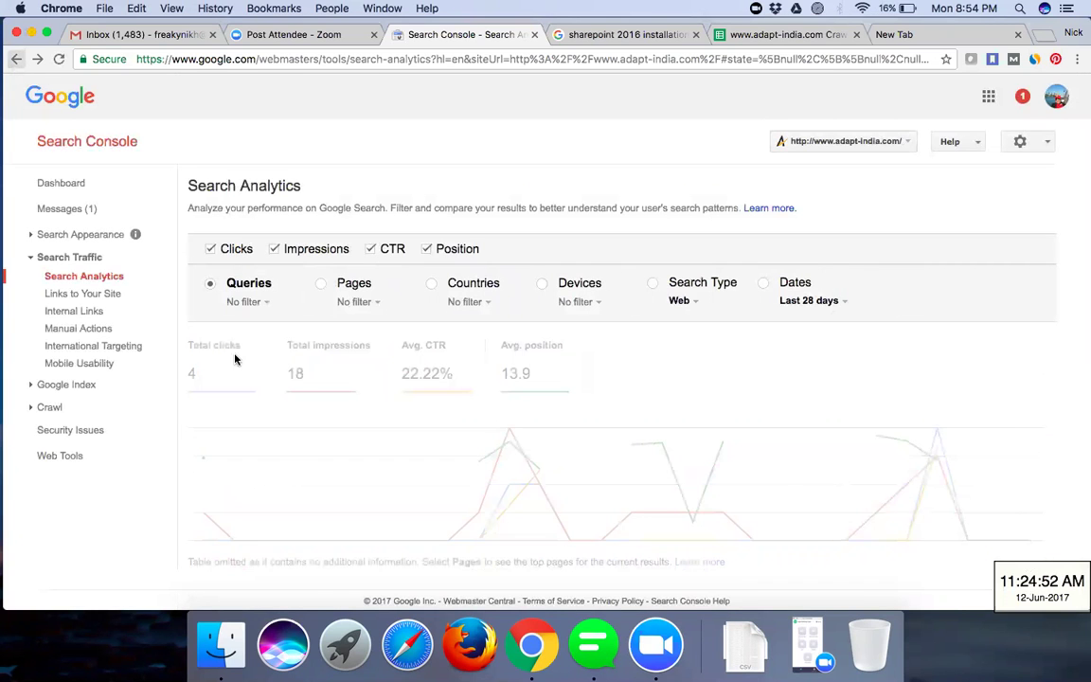
{"action": "scroll", "coordinate": [424, 212], "scroll_direction": "down", "scroll_amount": 3}
{"action": "scroll", "coordinate": [422, 211], "scroll_direction": "down", "scroll_amount": 3}
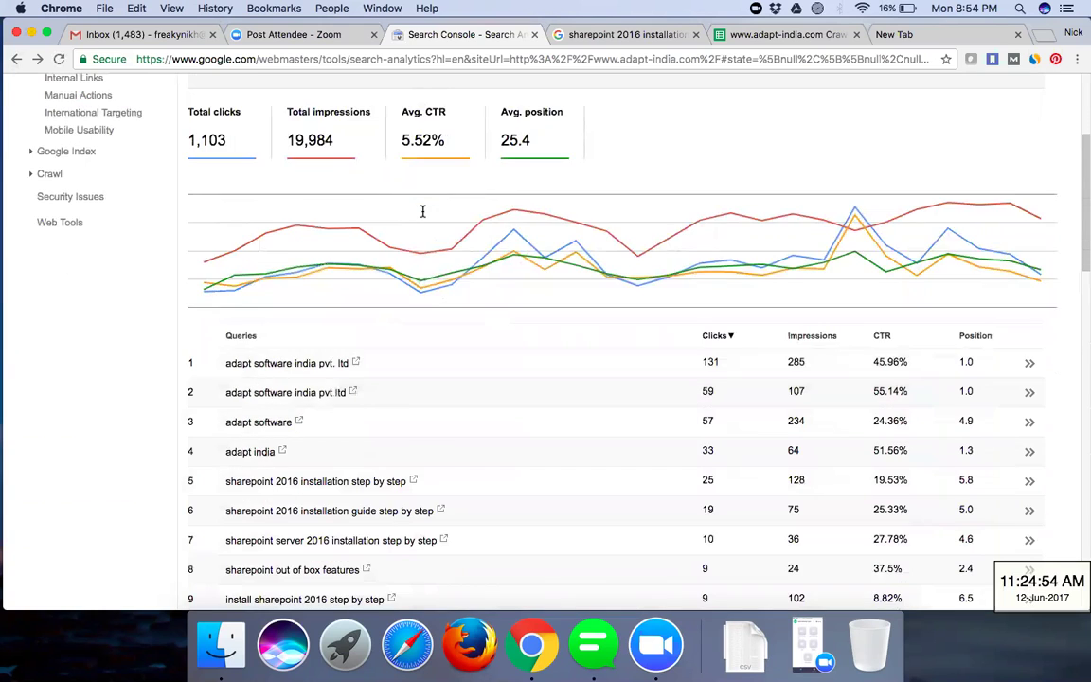
{"action": "scroll", "coordinate": [422, 211], "scroll_direction": "down", "scroll_amount": 5}
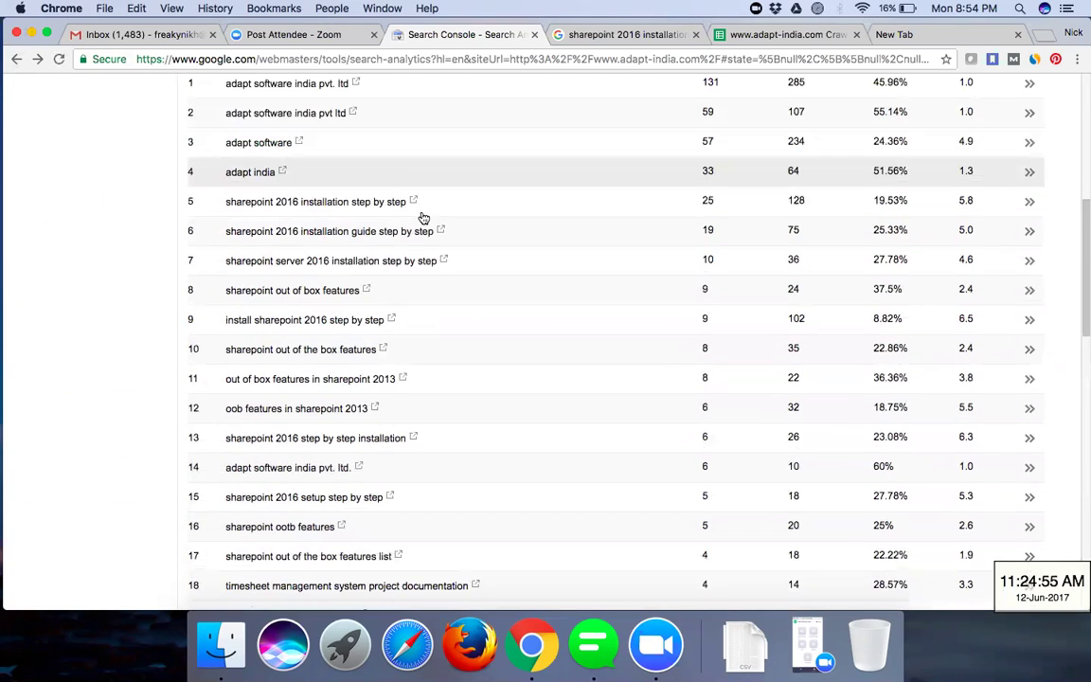
{"action": "scroll", "coordinate": [424, 218], "scroll_direction": "down", "scroll_amount": 3}
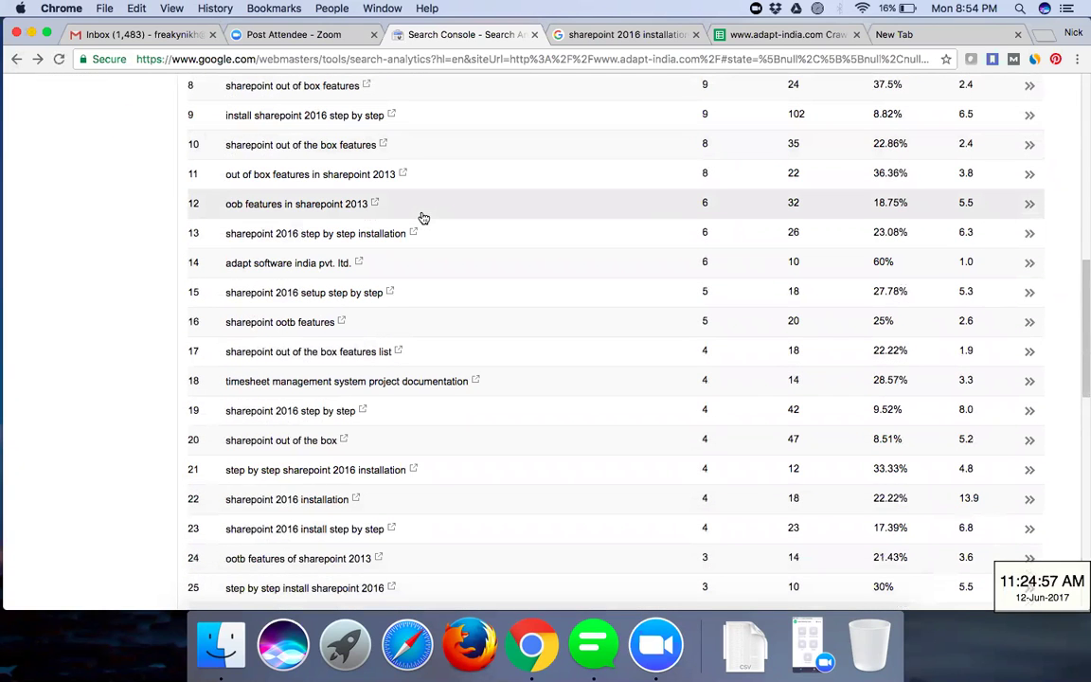
{"action": "scroll", "coordinate": [423, 218], "scroll_direction": "down", "scroll_amount": 1}
{"action": "scroll", "coordinate": [424, 218], "scroll_direction": "down", "scroll_amount": 2}
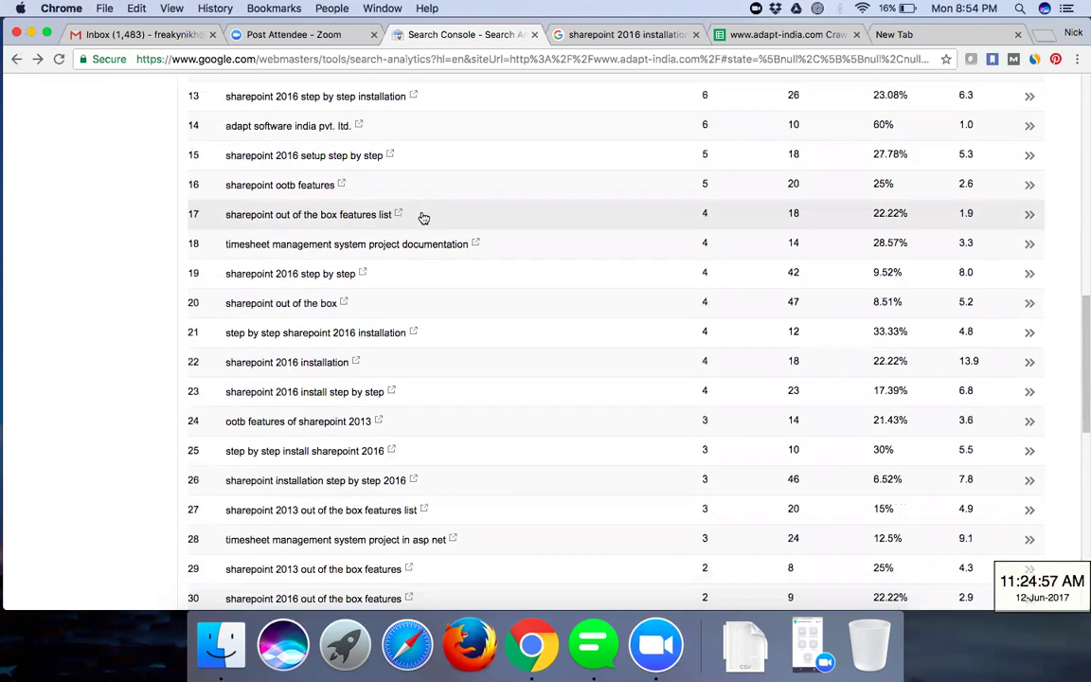
{"action": "scroll", "coordinate": [422, 217], "scroll_direction": "down", "scroll_amount": 10}
{"action": "scroll", "coordinate": [427, 214], "scroll_direction": "up", "scroll_amount": 2}
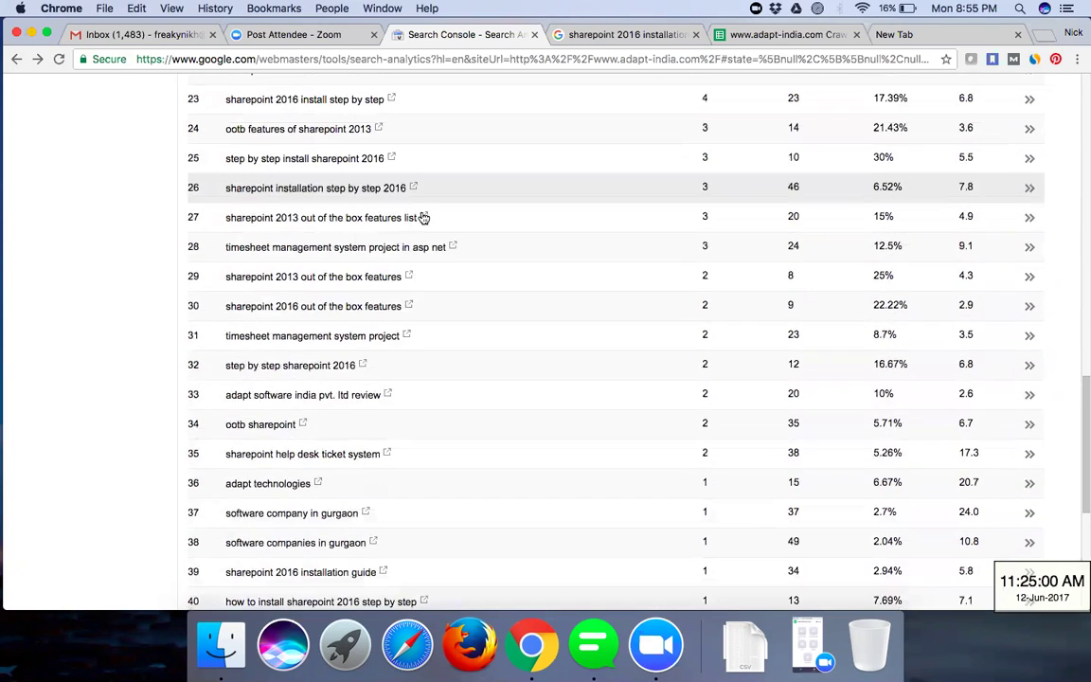
{"action": "left_click", "coordinate": [424, 215]}
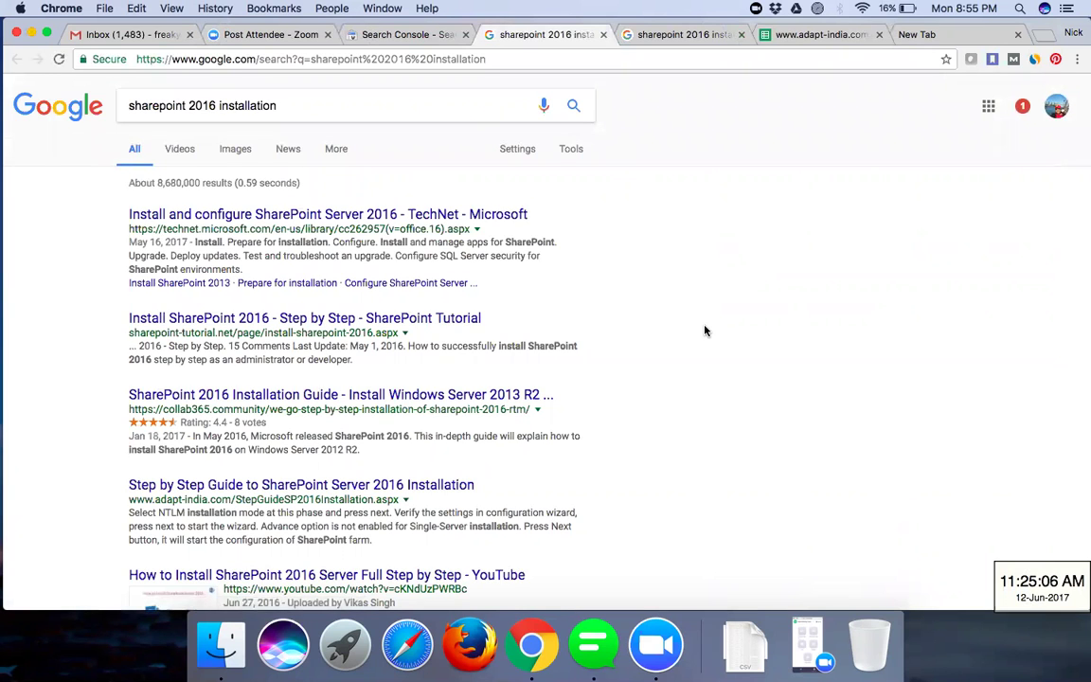
- Browse the first page of 'sharepoint 2016 installation' results and move on to page 2
{"action": "scroll", "coordinate": [704, 331], "scroll_direction": "down", "scroll_amount": 3}
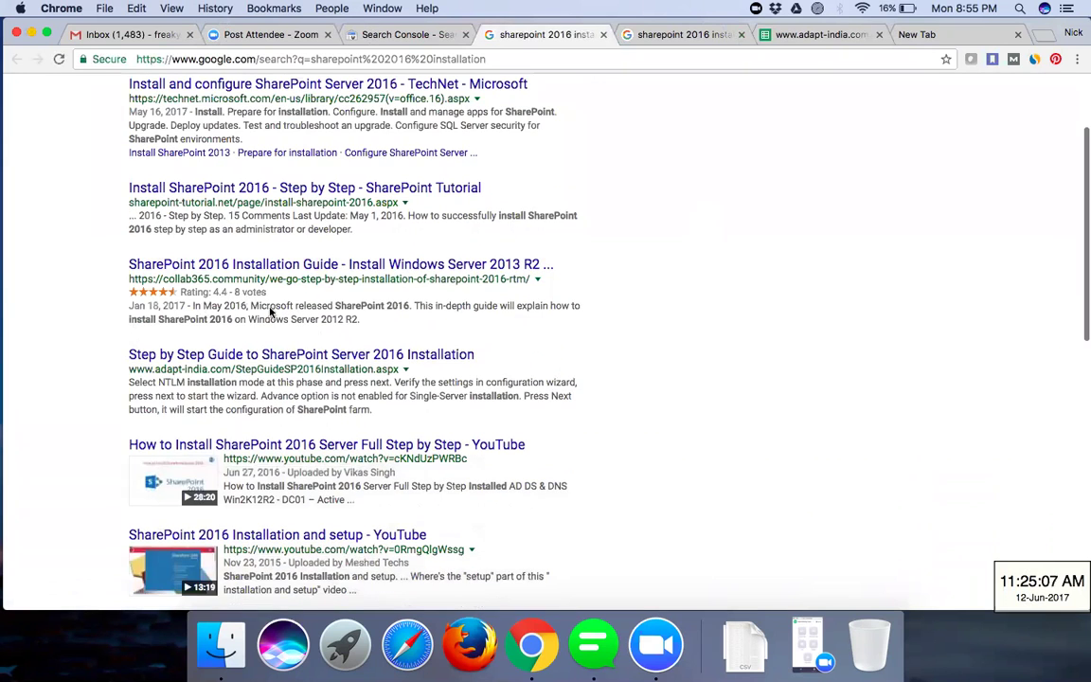
{"action": "scroll", "coordinate": [161, 358], "scroll_direction": "down", "scroll_amount": 1}
{"action": "scroll", "coordinate": [312, 284], "scroll_direction": "up", "scroll_amount": 3}
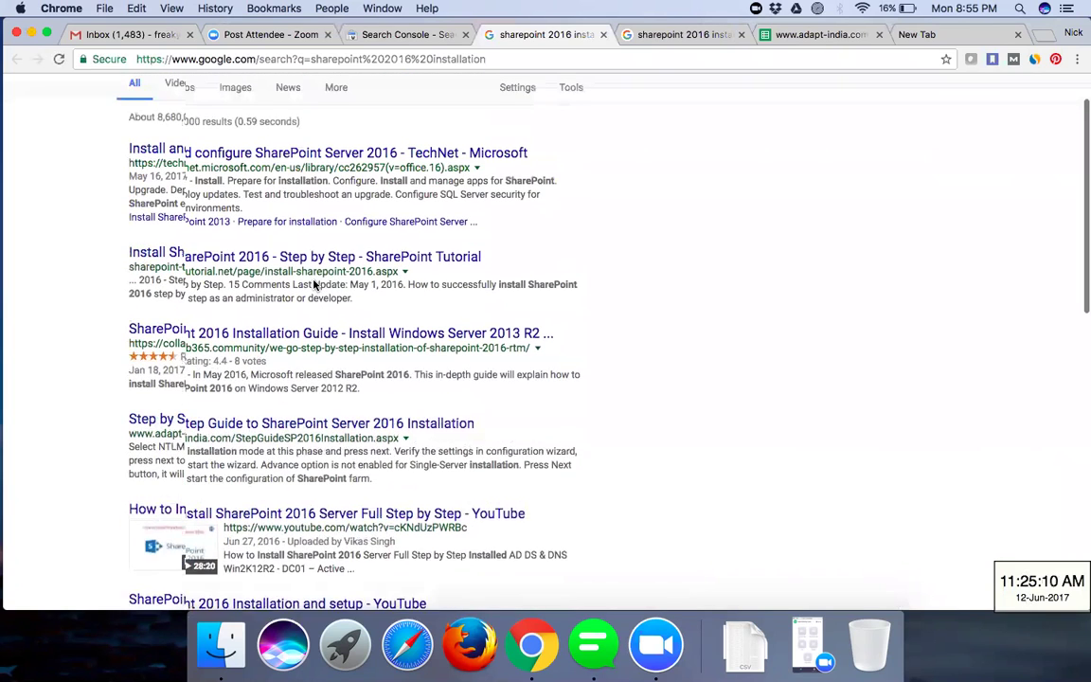
{"action": "scroll", "coordinate": [308, 280], "scroll_direction": "up", "scroll_amount": 1}
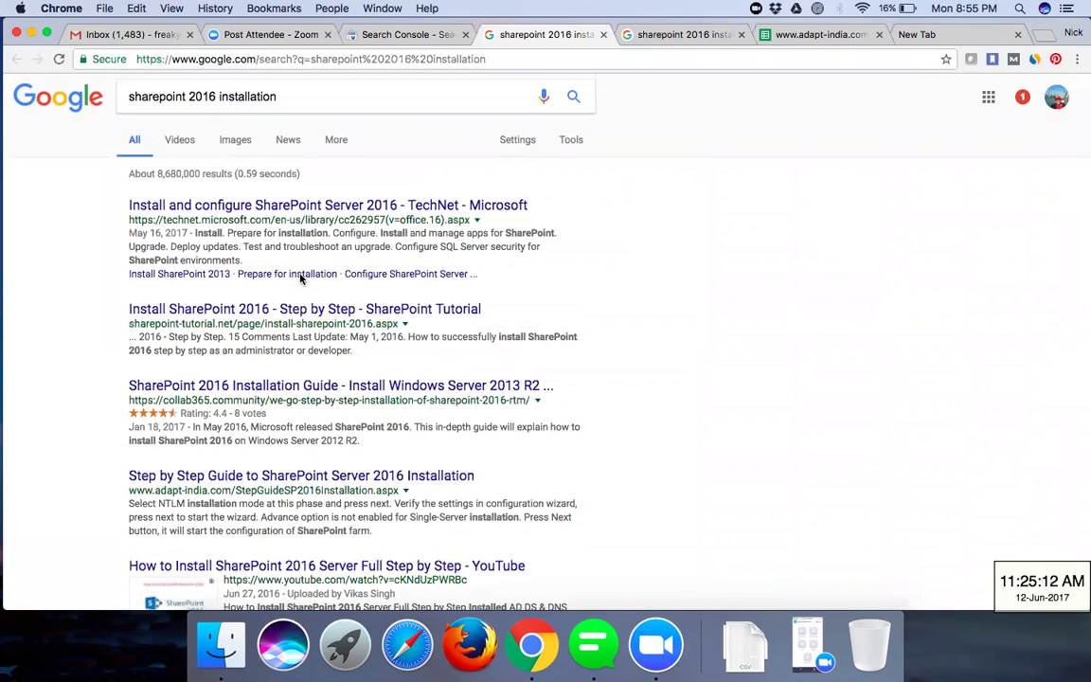
{"action": "scroll", "coordinate": [300, 277], "scroll_direction": "down", "scroll_amount": 1}
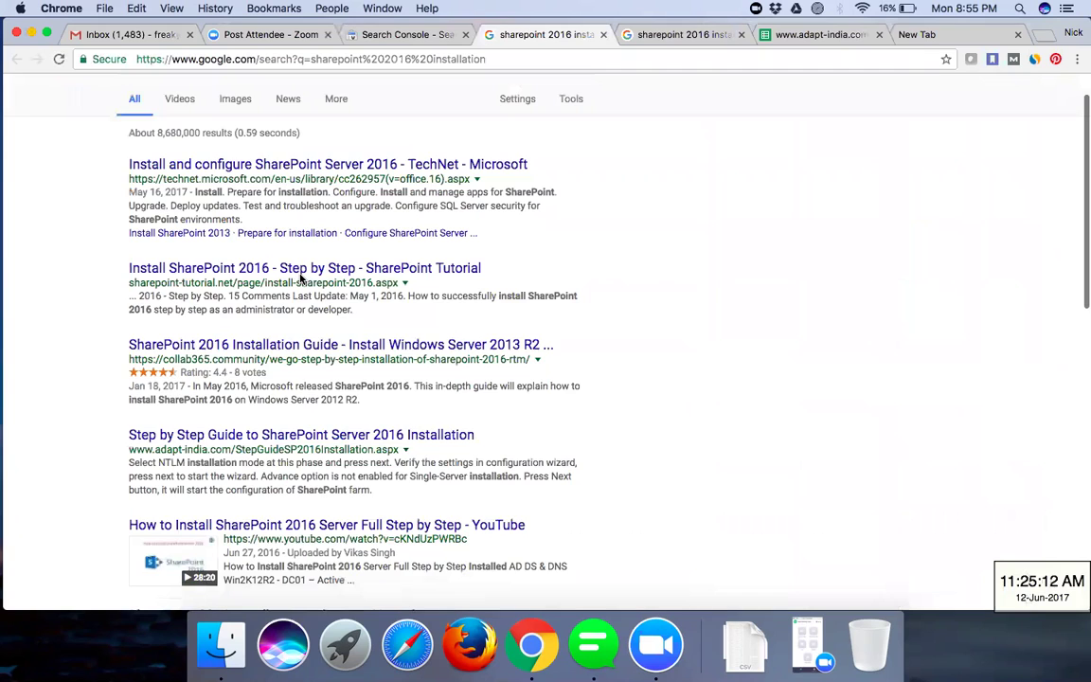
{"action": "scroll", "coordinate": [302, 277], "scroll_direction": "down", "scroll_amount": 2}
{"action": "scroll", "coordinate": [297, 397], "scroll_direction": "down", "scroll_amount": 10}
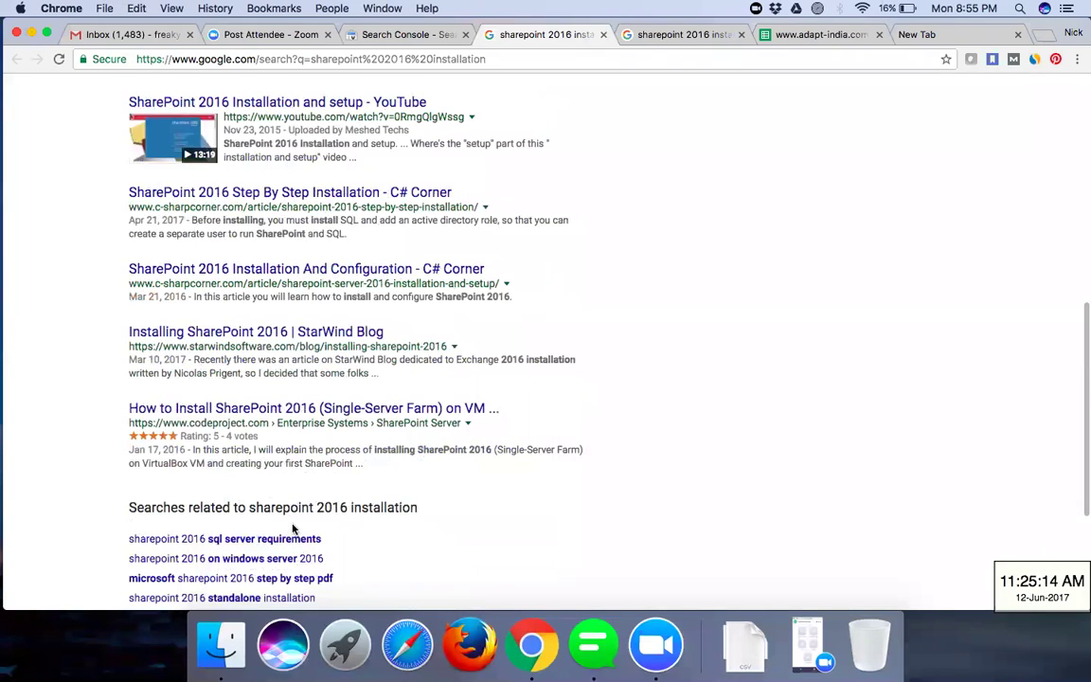
{"action": "scroll", "coordinate": [285, 519], "scroll_direction": "down", "scroll_amount": 5}
{"action": "left_click", "coordinate": [287, 519]}
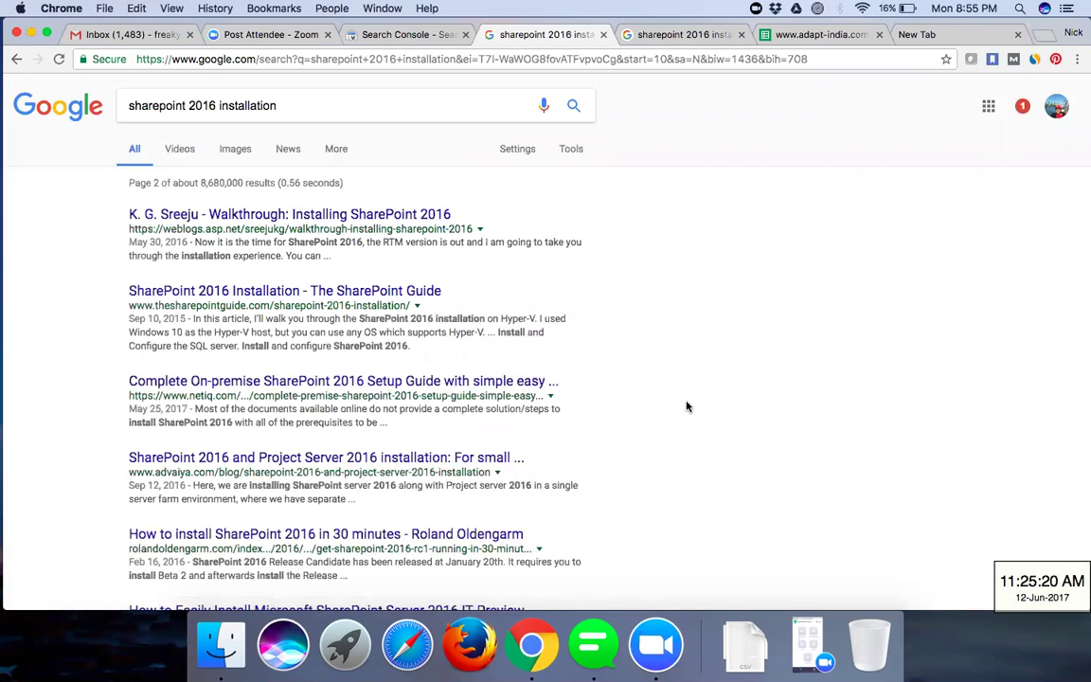
- Scroll through results page 2 and continue to page 3
{"action": "scroll", "coordinate": [682, 341], "scroll_direction": "down", "scroll_amount": 1}
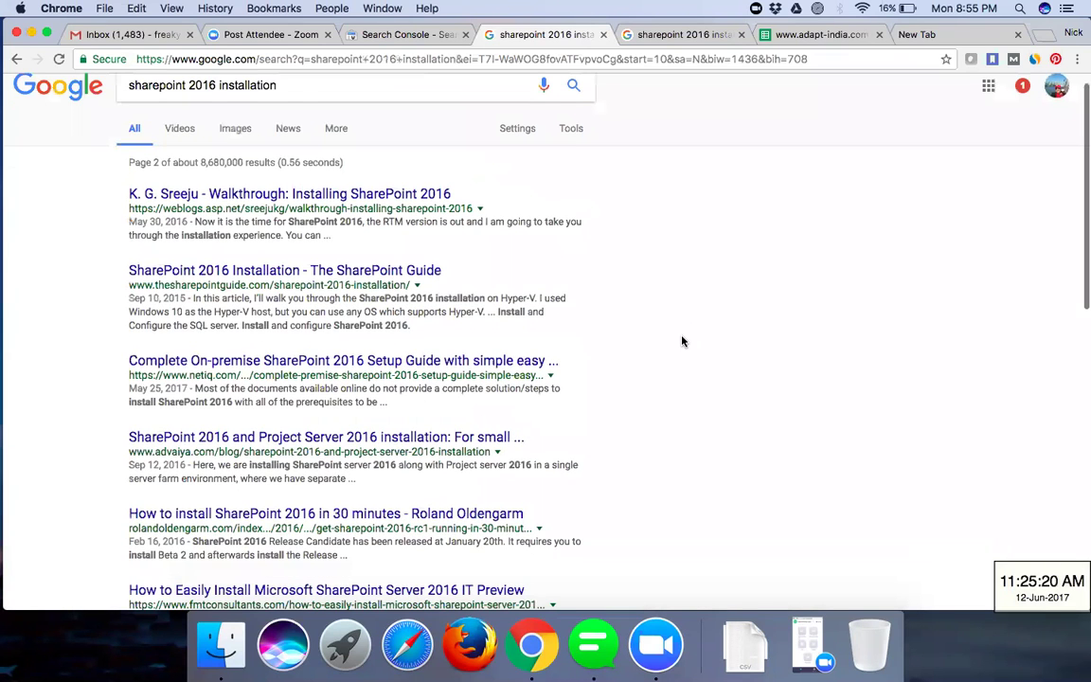
{"action": "scroll", "coordinate": [682, 341], "scroll_direction": "down", "scroll_amount": 5}
{"action": "scroll", "coordinate": [341, 530], "scroll_direction": "down", "scroll_amount": 2}
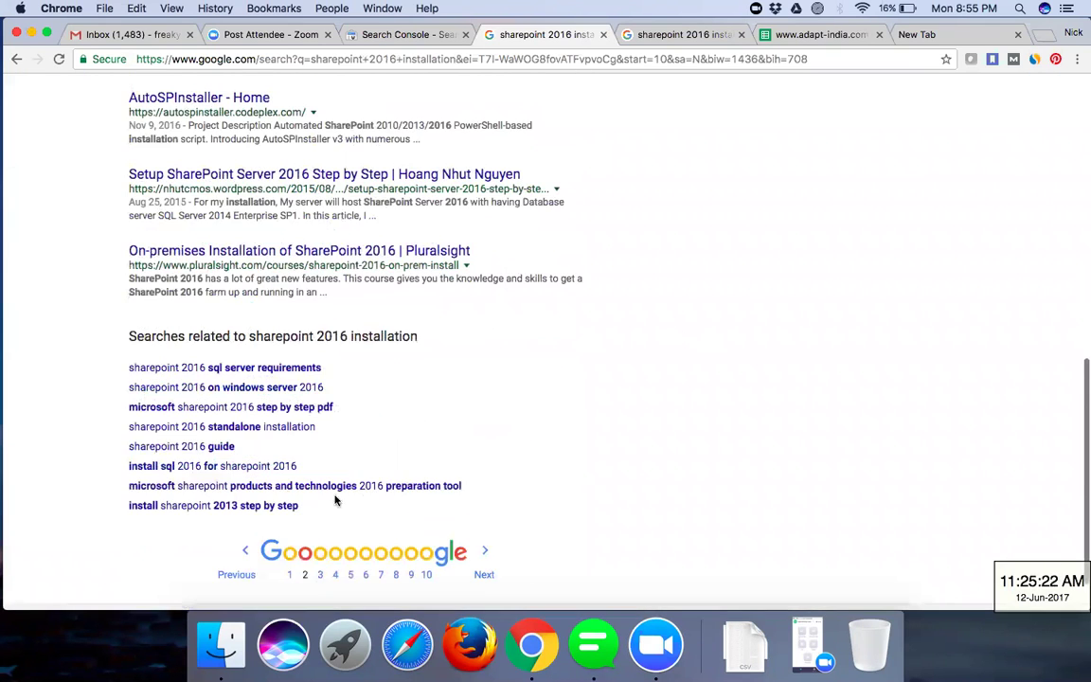
{"action": "scroll", "coordinate": [335, 500], "scroll_direction": "down", "scroll_amount": 1}
{"action": "left_click", "coordinate": [321, 519]}
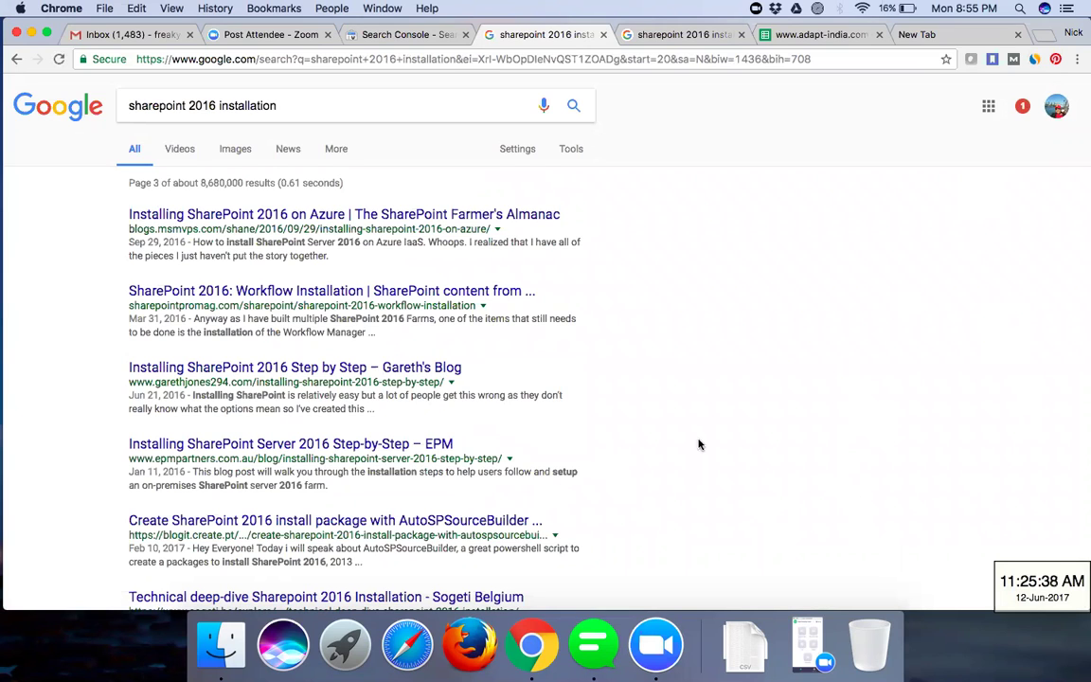
- Review page 3, glance at the step-by-step results tab, then return to the original results
{"action": "scroll", "coordinate": [701, 444], "scroll_direction": "down", "scroll_amount": 3}
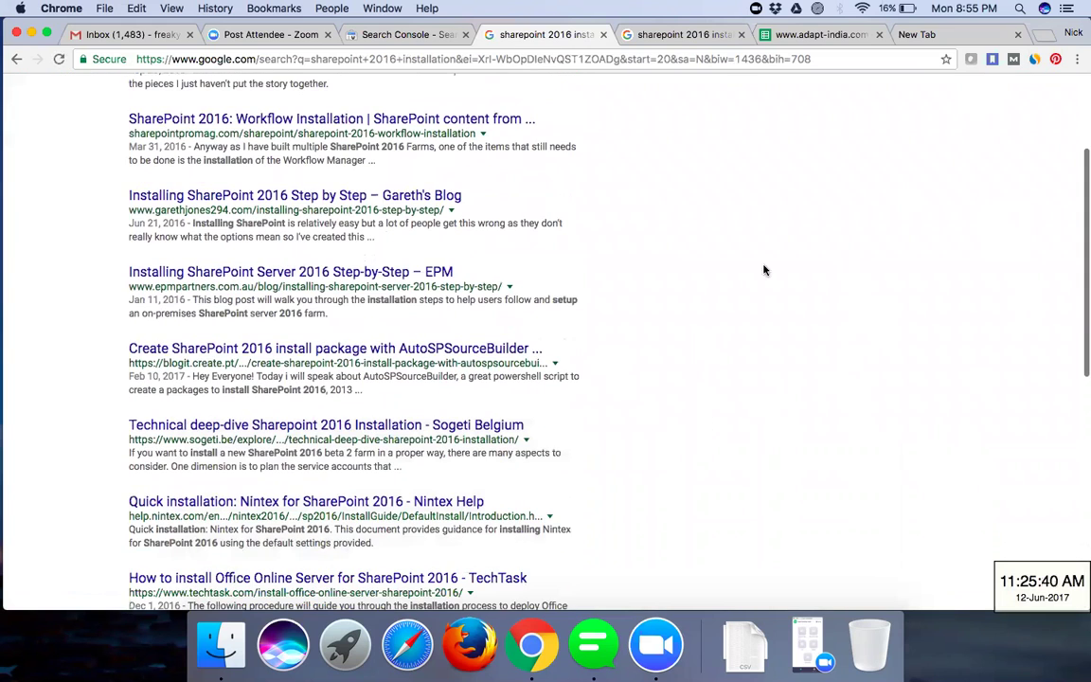
{"action": "scroll", "coordinate": [739, 123], "scroll_direction": "down", "scroll_amount": 1}
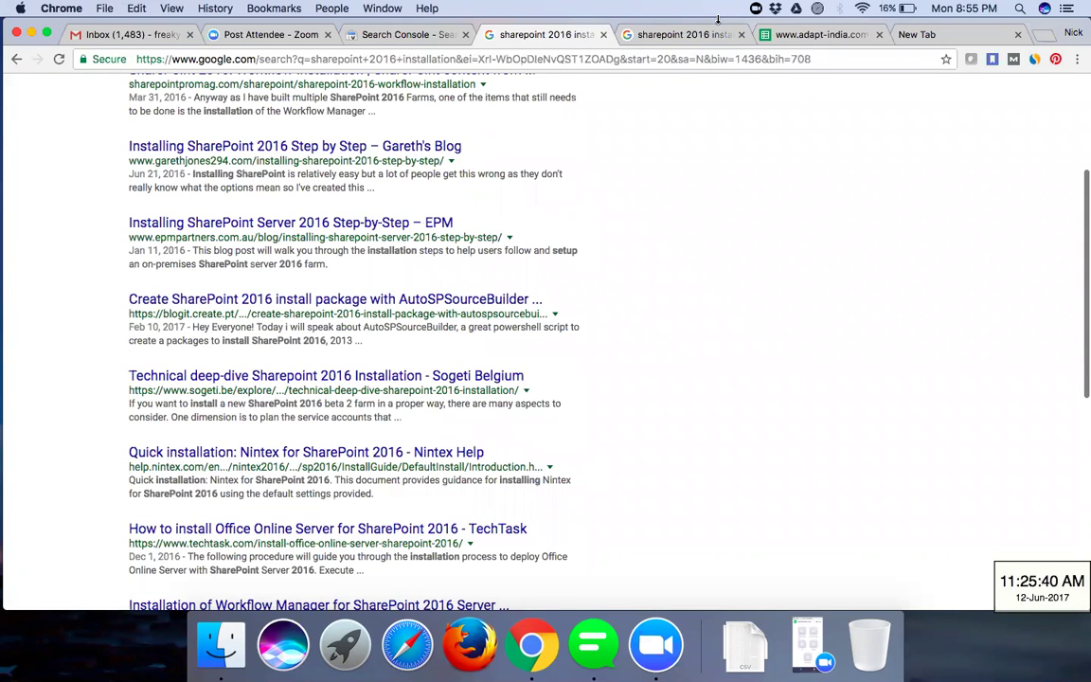
{"action": "scroll", "coordinate": [952, 227], "scroll_direction": "down", "scroll_amount": 8}
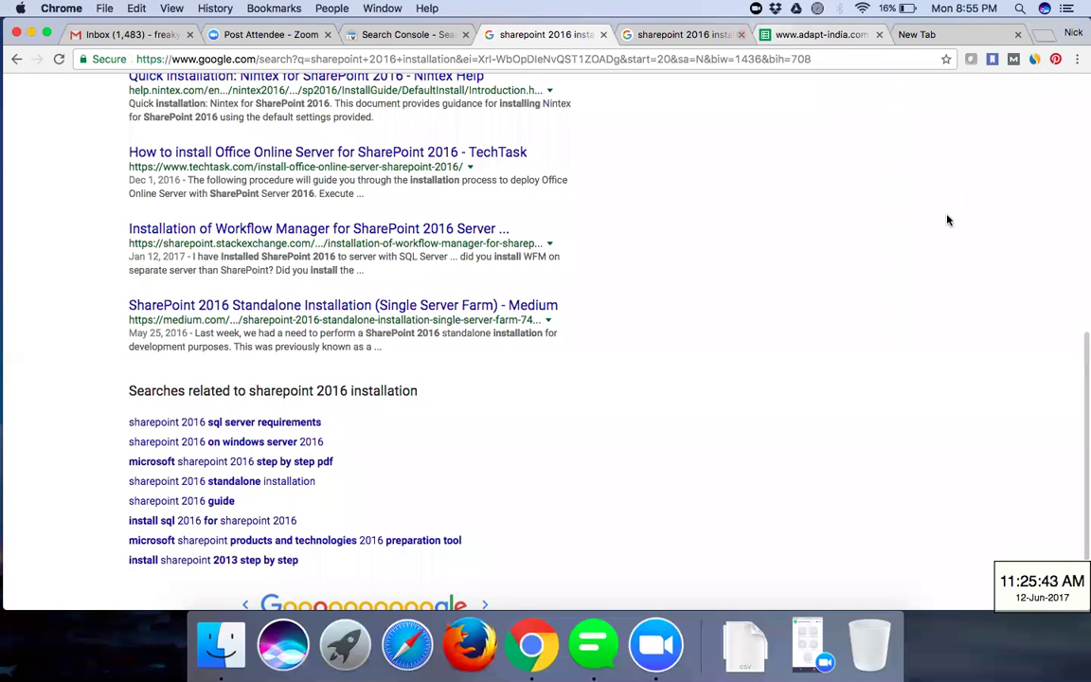
{"action": "key", "text": "ctrl+Tab"}
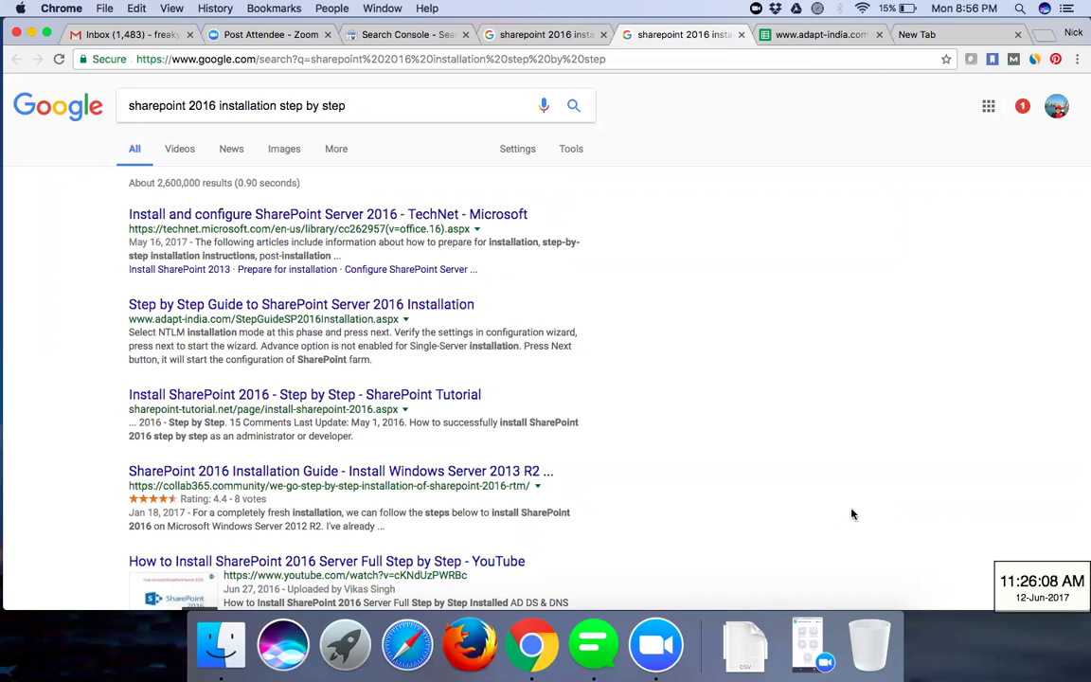
{"action": "left_click", "coordinate": [548, 36]}
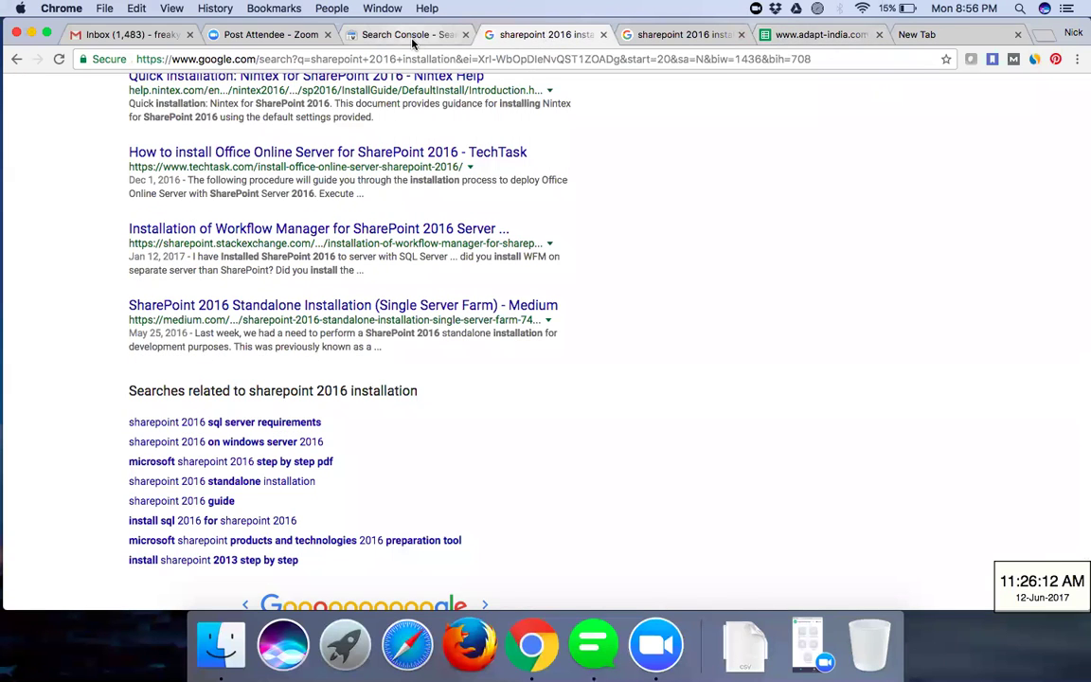
- Switch back to Search Console, review the queries chart and table, then go to the Dashboard
{"action": "key", "text": "ctrl+shift+Tab"}
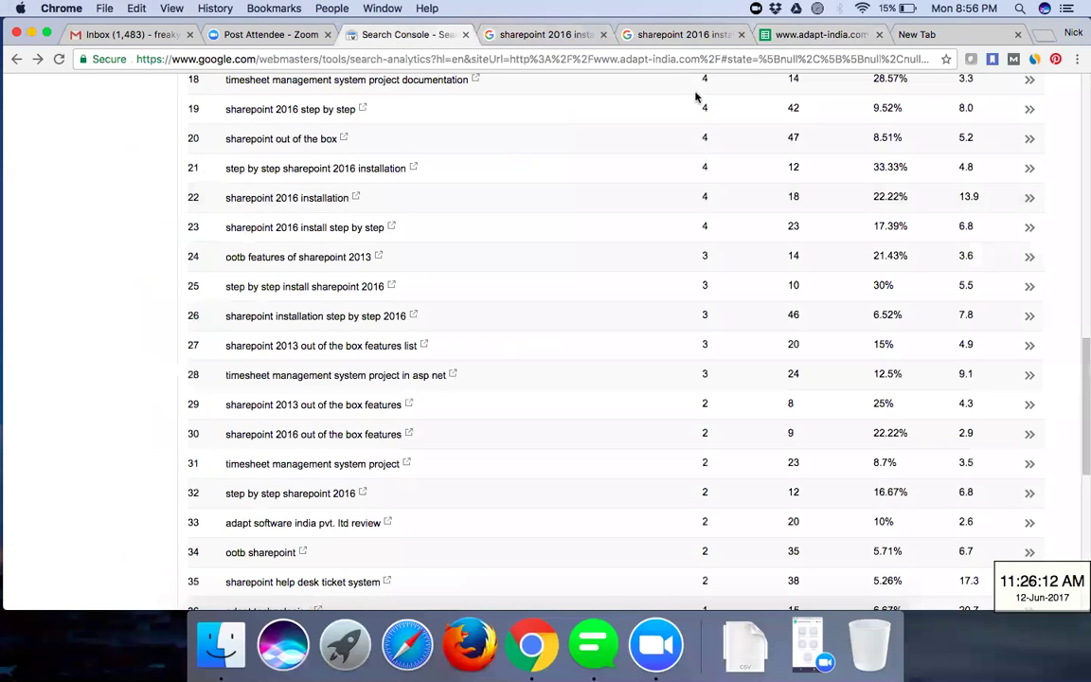
{"action": "scroll", "coordinate": [656, 234], "scroll_direction": "up", "scroll_amount": 1}
{"action": "scroll", "coordinate": [656, 234], "scroll_direction": "up", "scroll_amount": 2}
{"action": "scroll", "coordinate": [656, 234], "scroll_direction": "up", "scroll_amount": 10}
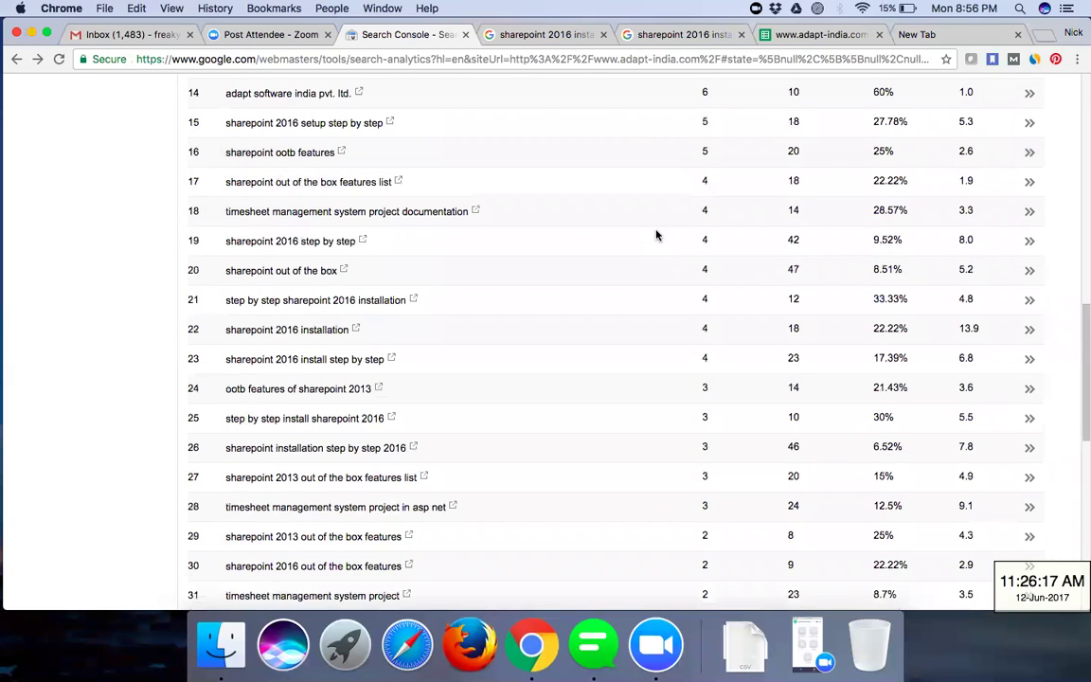
{"action": "scroll", "coordinate": [206, 193], "scroll_direction": "up", "scroll_amount": 5}
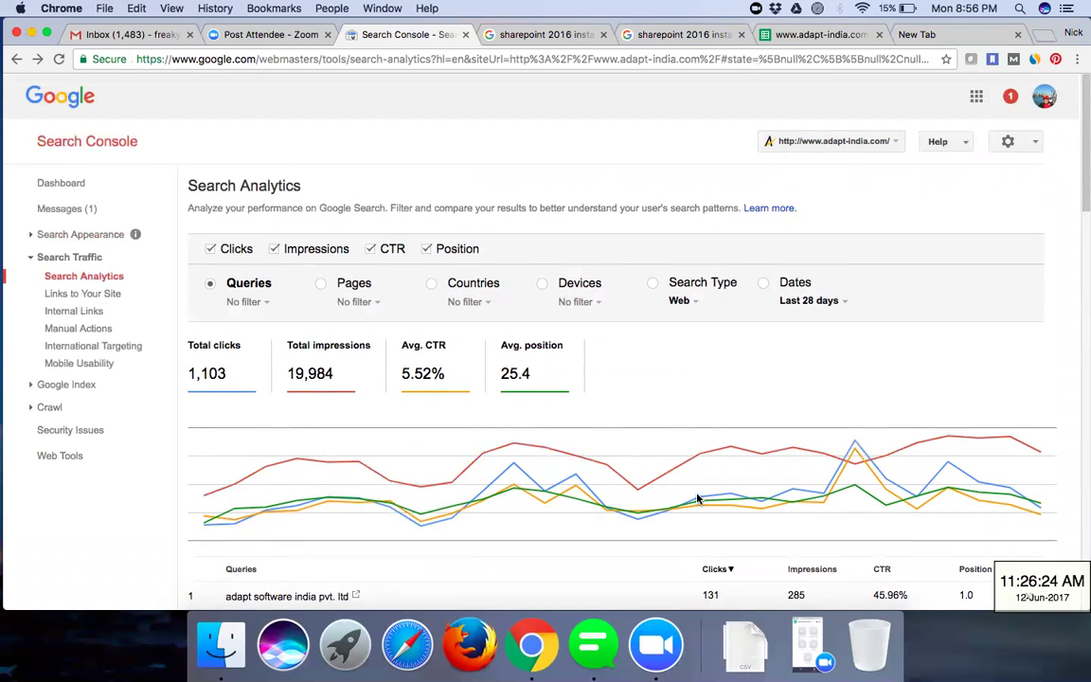
{"action": "scroll", "coordinate": [686, 499], "scroll_direction": "down", "scroll_amount": 3}
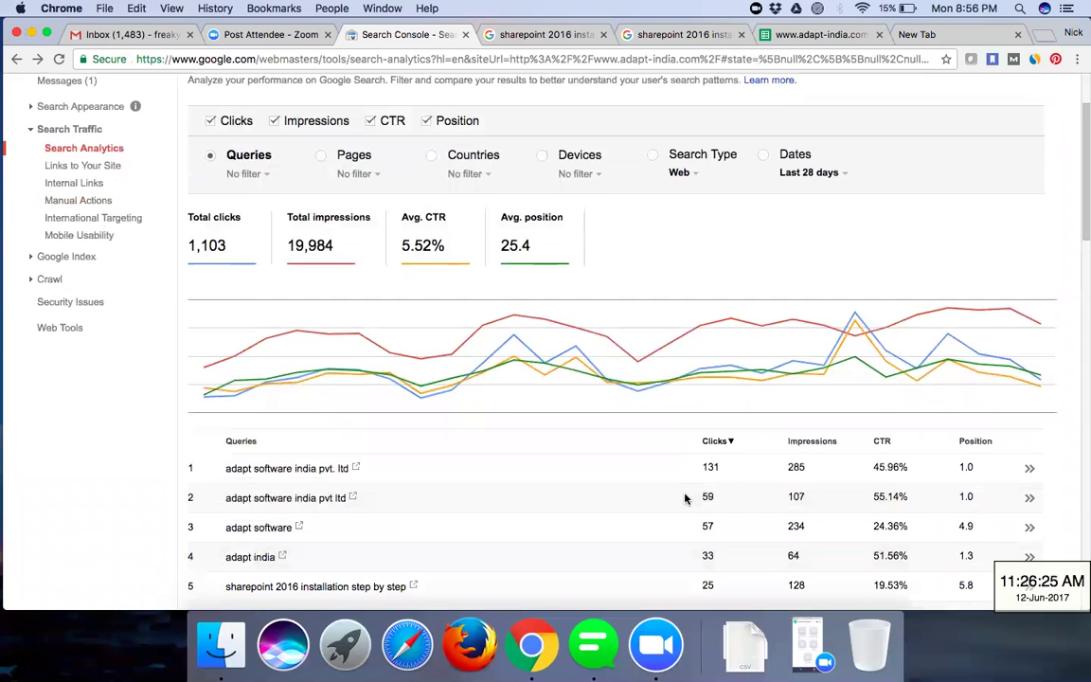
{"action": "scroll", "coordinate": [685, 499], "scroll_direction": "down", "scroll_amount": 3}
{"action": "scroll", "coordinate": [718, 494], "scroll_direction": "up", "scroll_amount": 3}
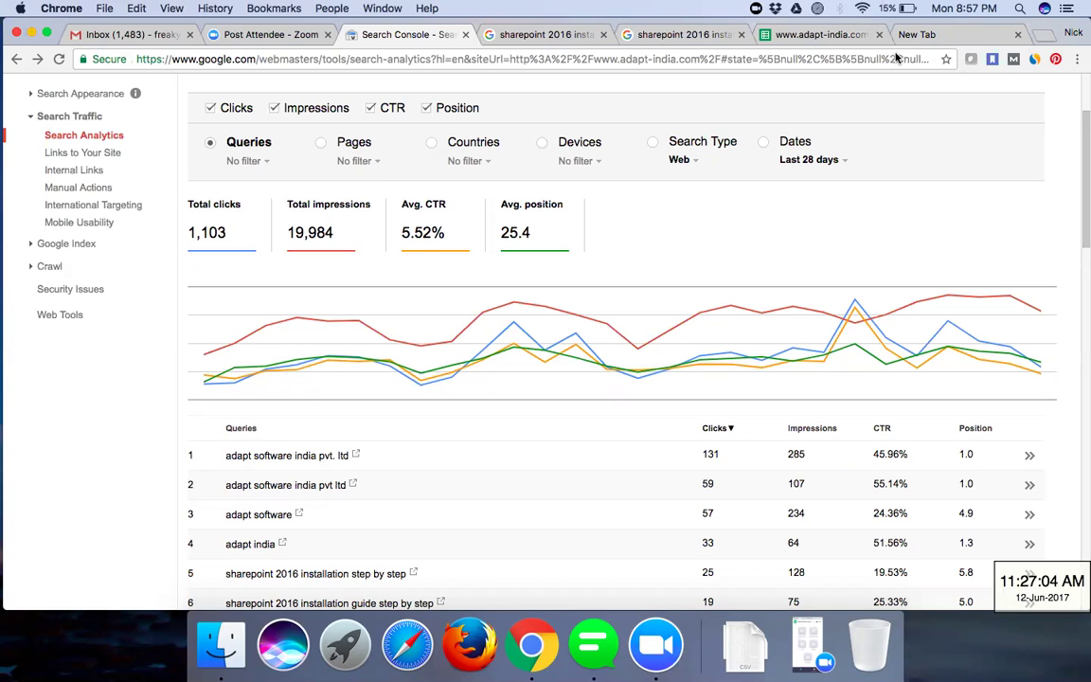
{"action": "scroll", "coordinate": [773, 503], "scroll_direction": "down", "scroll_amount": 4}
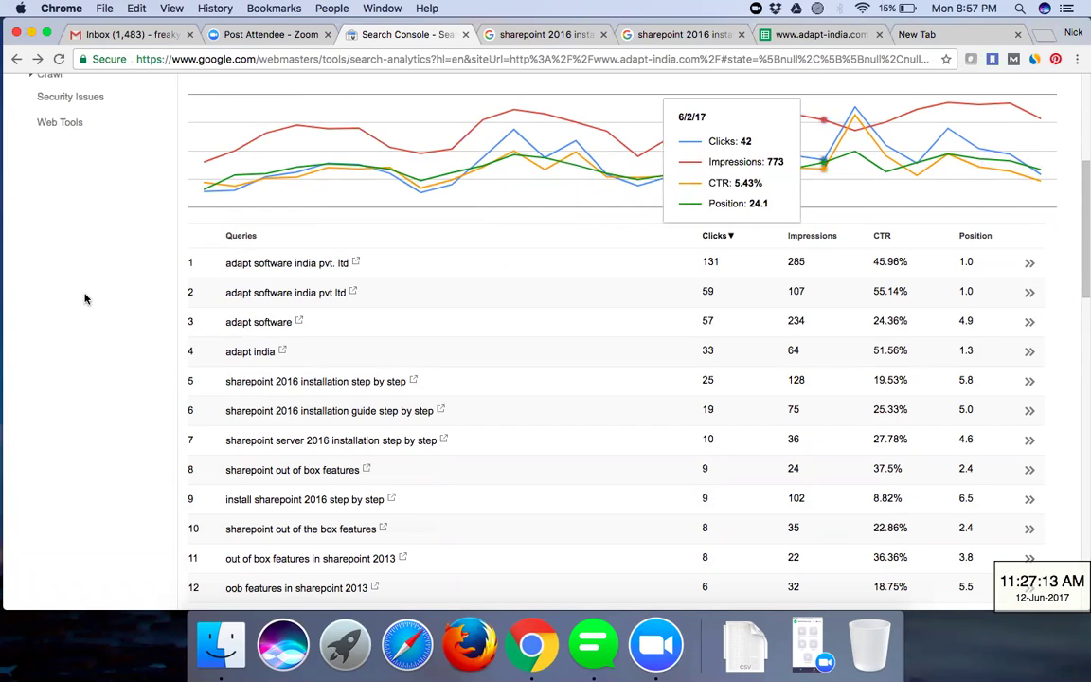
{"action": "scroll", "coordinate": [84, 300], "scroll_direction": "up", "scroll_amount": 5}
{"action": "left_click", "coordinate": [75, 104]}
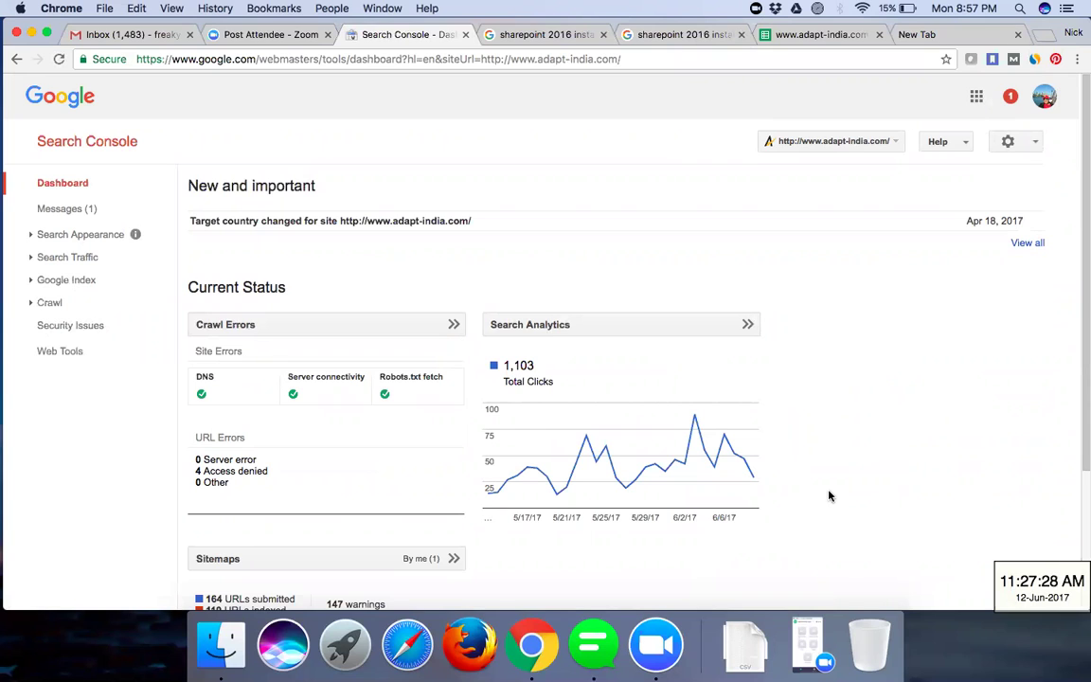
{"action": "scroll", "coordinate": [828, 495], "scroll_direction": "down", "scroll_amount": 2}
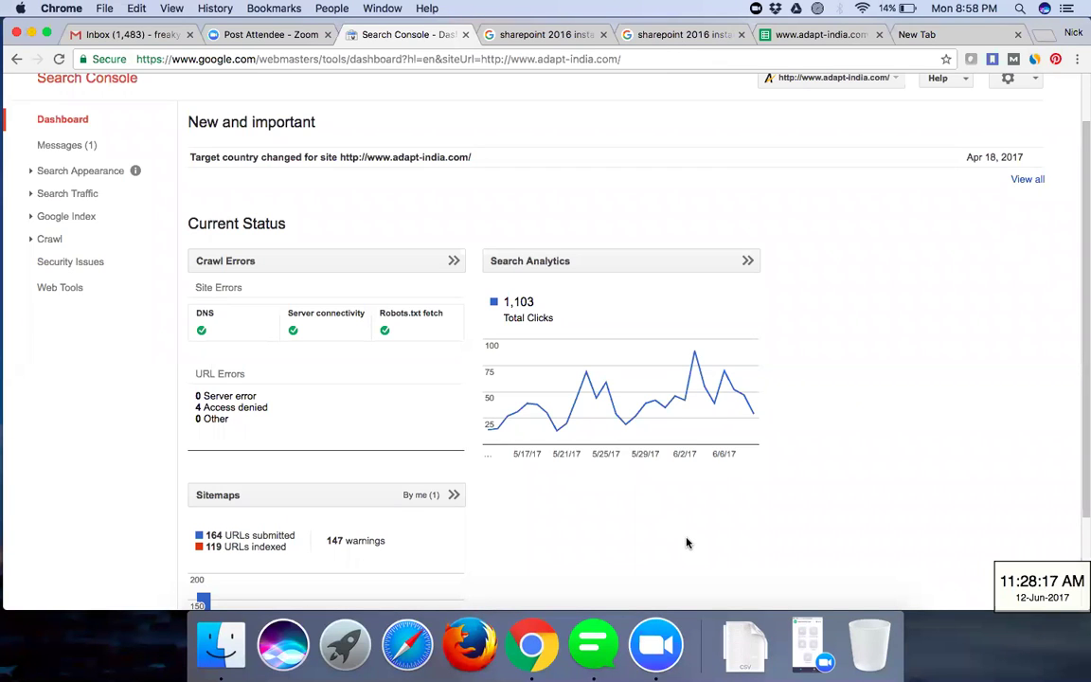
{"action": "scroll", "coordinate": [688, 543], "scroll_direction": "down", "scroll_amount": 3}
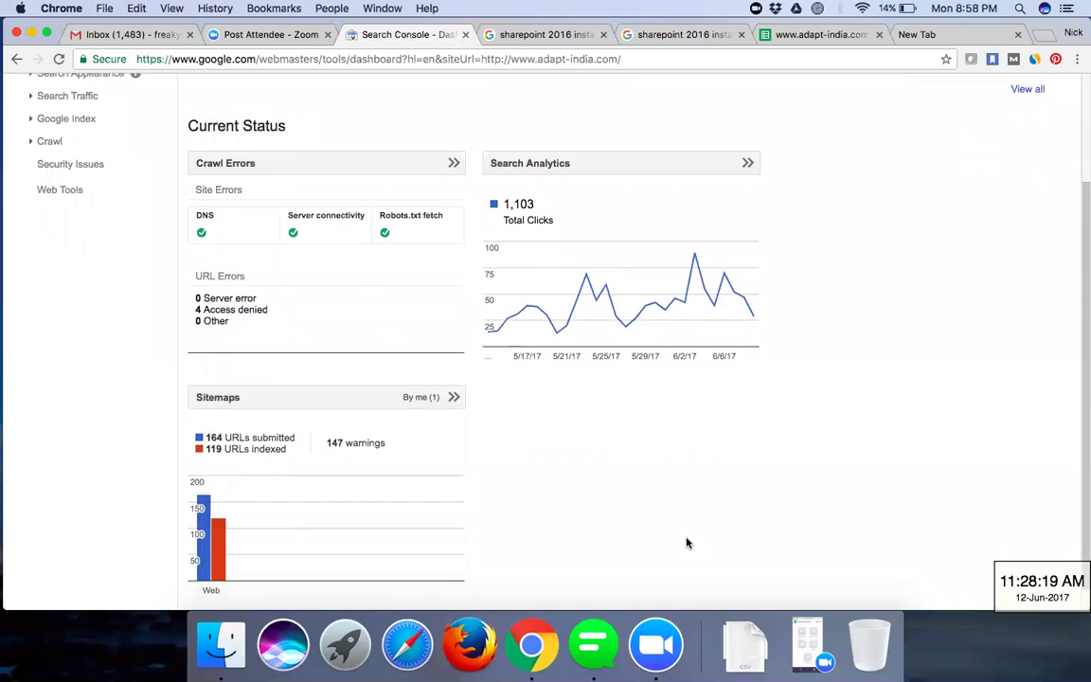
{"action": "scroll", "coordinate": [688, 543], "scroll_direction": "up", "scroll_amount": 5}
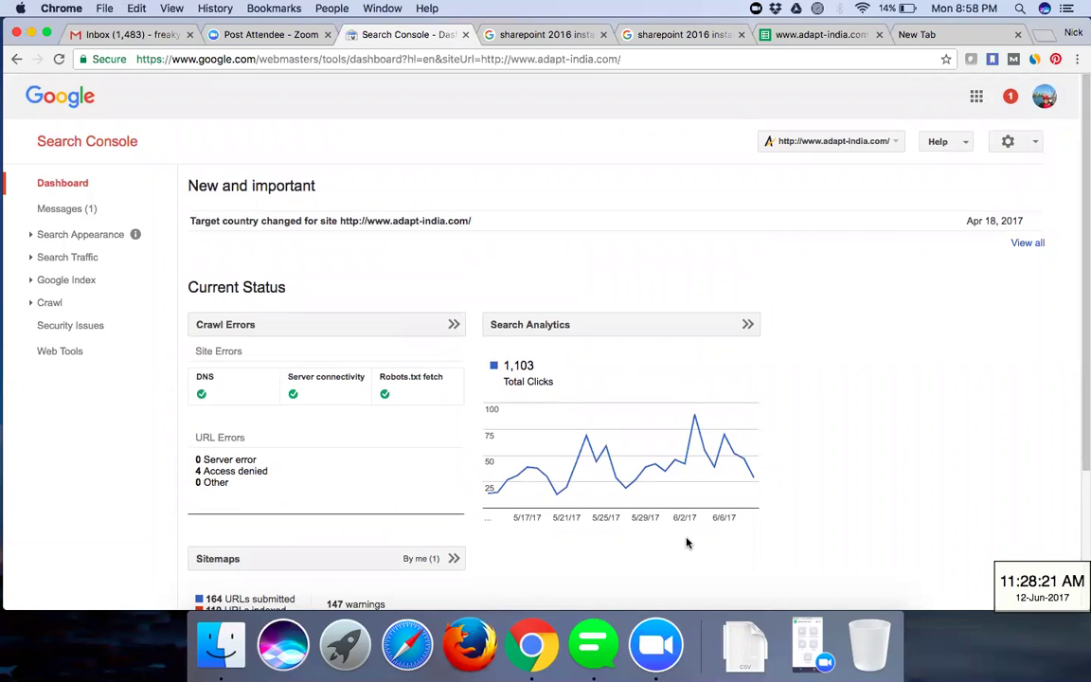
{"action": "scroll", "coordinate": [687, 543], "scroll_direction": "down", "scroll_amount": 1}
{"action": "left_click", "coordinate": [593, 328]}
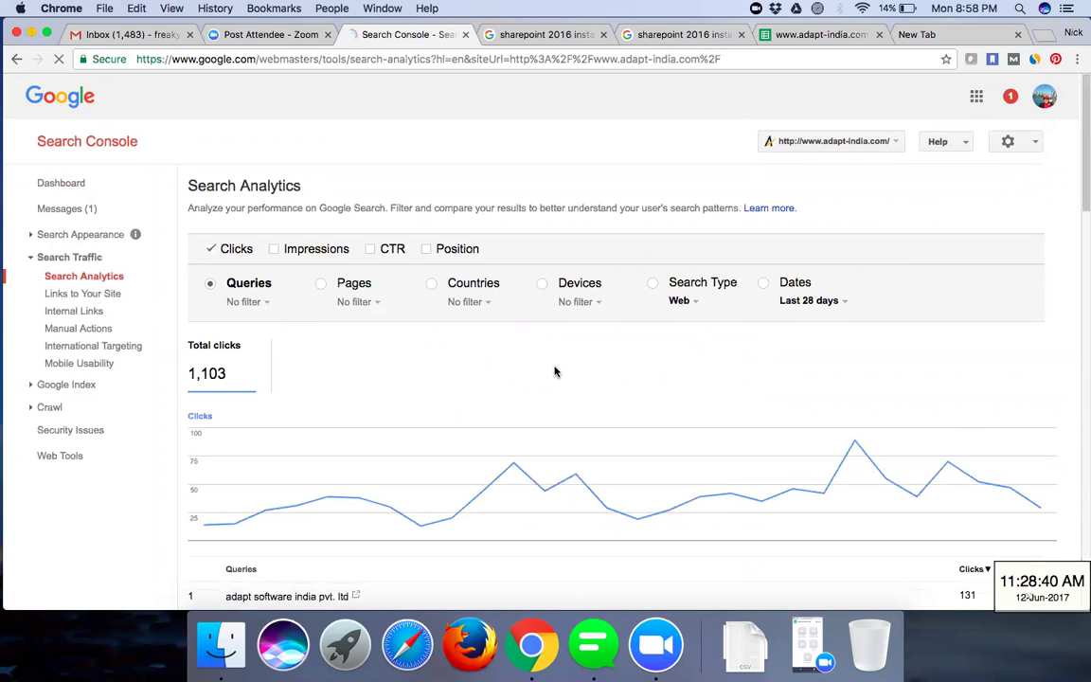
{"action": "scroll", "coordinate": [555, 371], "scroll_direction": "down", "scroll_amount": 4}
{"action": "scroll", "coordinate": [555, 371], "scroll_direction": "down", "scroll_amount": 4}
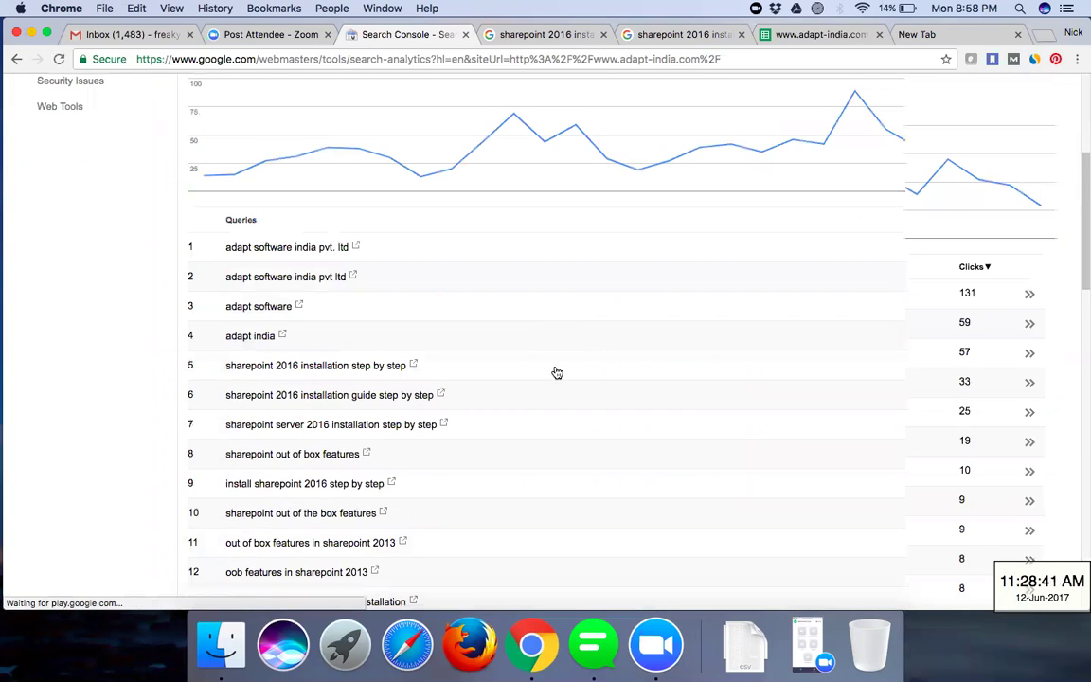
{"action": "scroll", "coordinate": [557, 373], "scroll_direction": "up", "scroll_amount": 8}
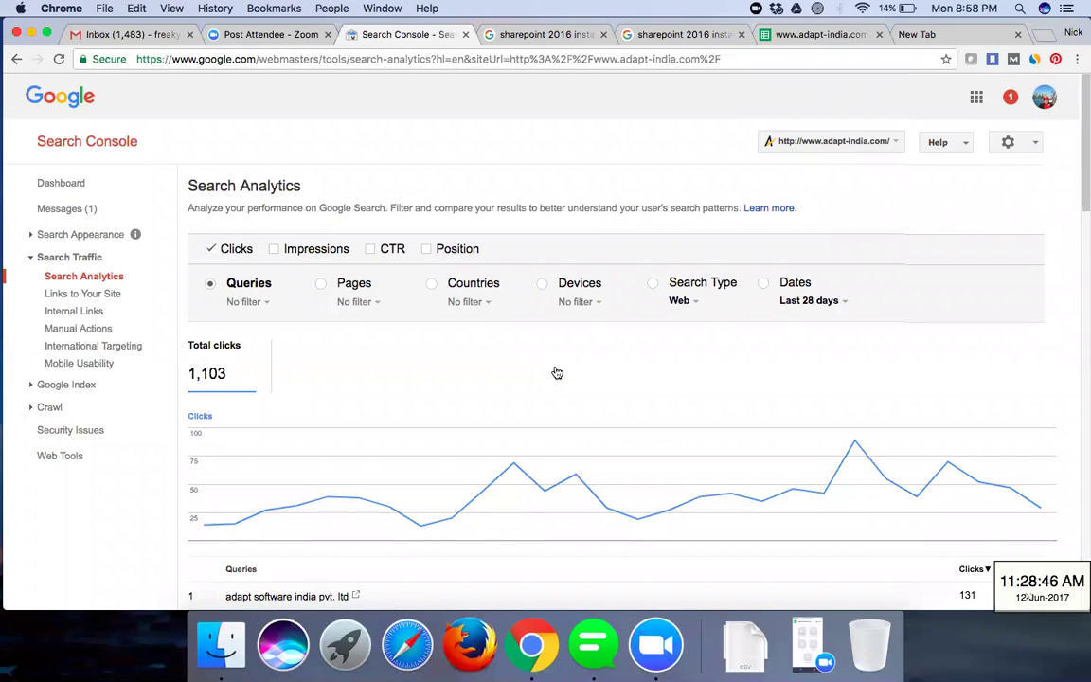
{"action": "scroll", "coordinate": [556, 372], "scroll_direction": "down", "scroll_amount": 6}
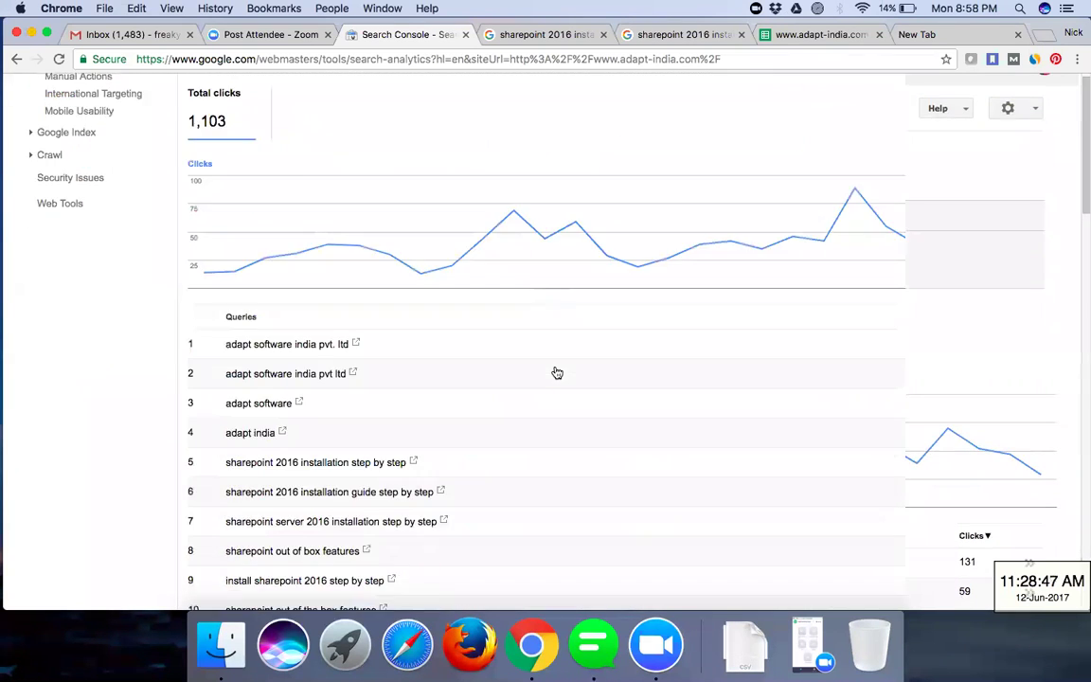
{"action": "scroll", "coordinate": [557, 372], "scroll_direction": "down", "scroll_amount": 3}
{"action": "scroll", "coordinate": [557, 372], "scroll_direction": "up", "scroll_amount": 7}
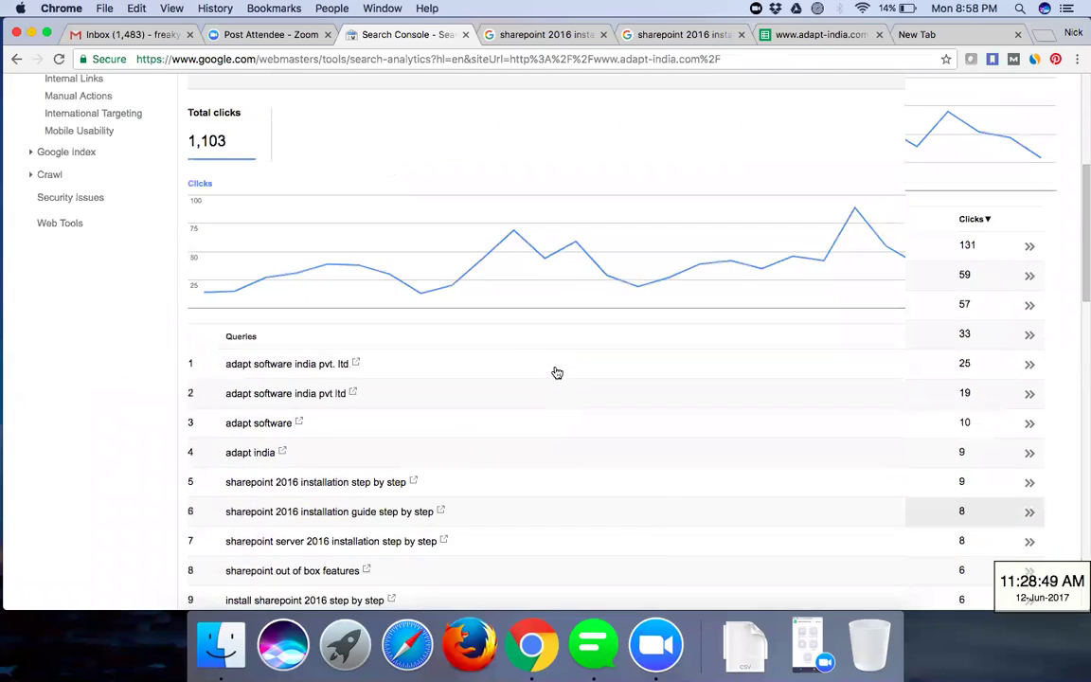
{"action": "scroll", "coordinate": [557, 372], "scroll_direction": "up", "scroll_amount": 1}
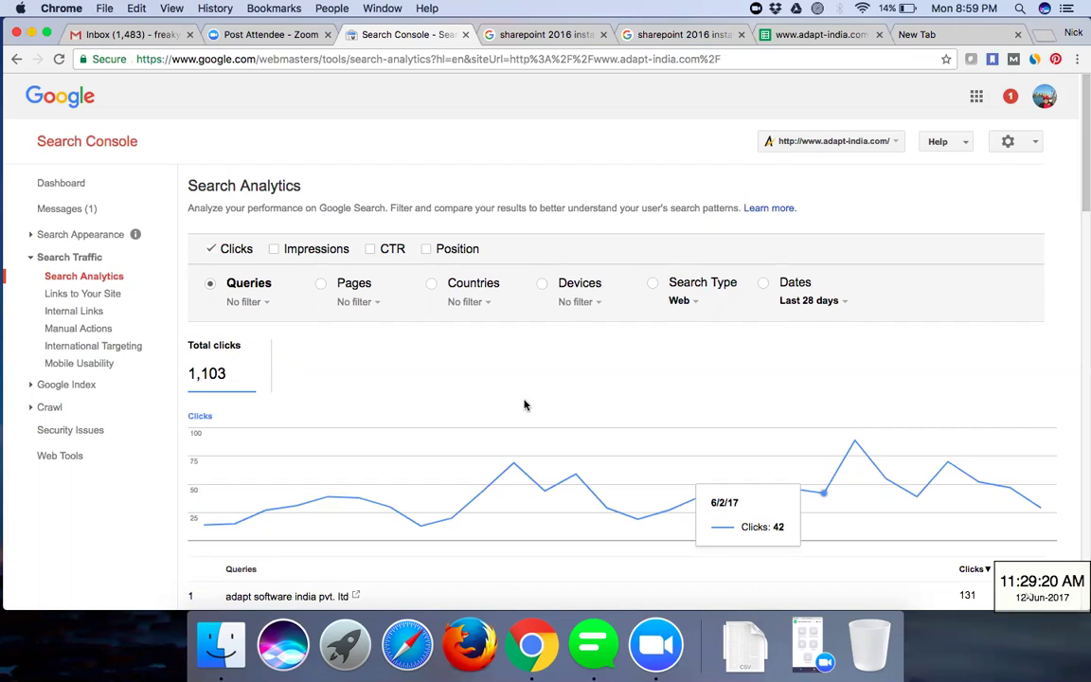
{"action": "left_click", "coordinate": [43, 182]}
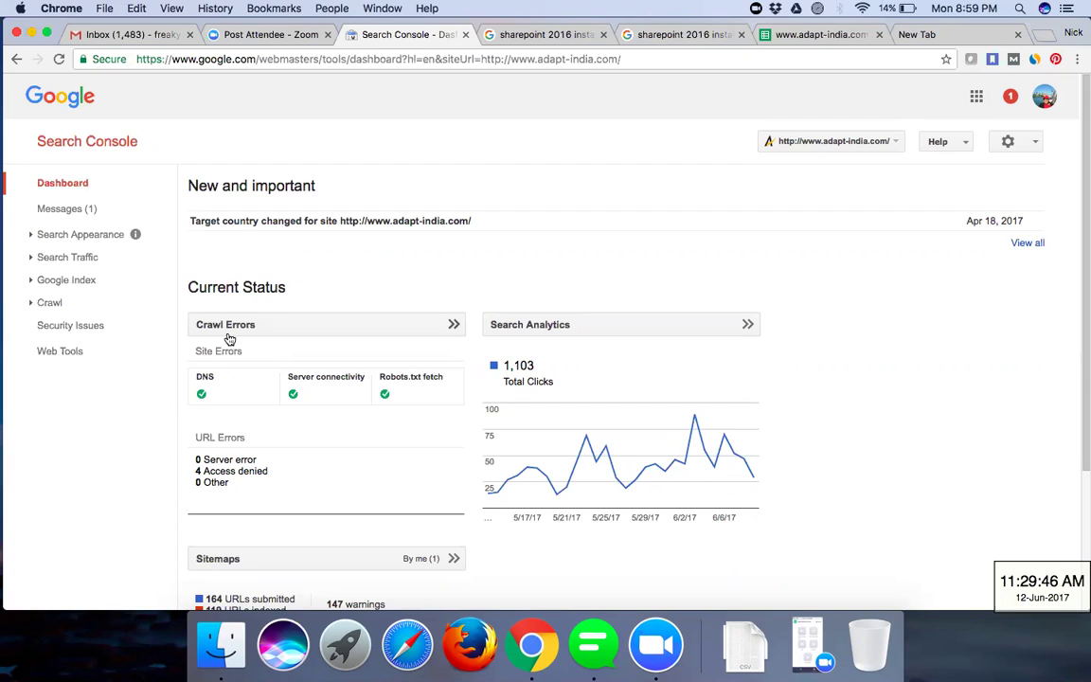
- Show the Crawl Errors report and review the site checks and the 4 access-denied URL errors
{"action": "left_click", "coordinate": [389, 323]}
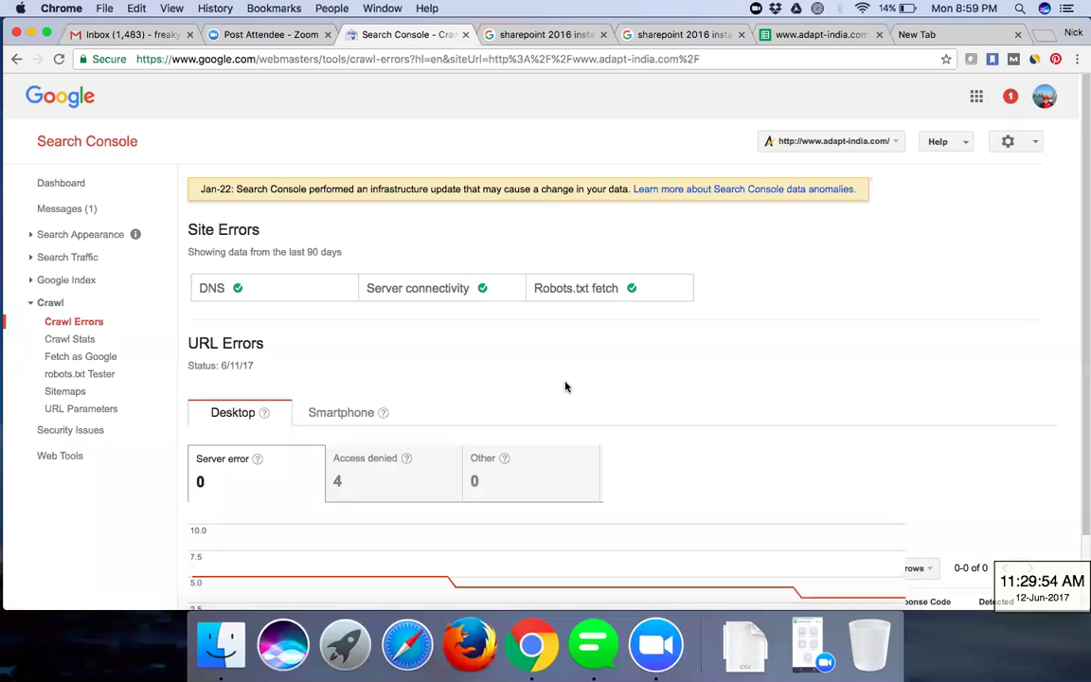
{"action": "scroll", "coordinate": [565, 386], "scroll_direction": "down", "scroll_amount": 5}
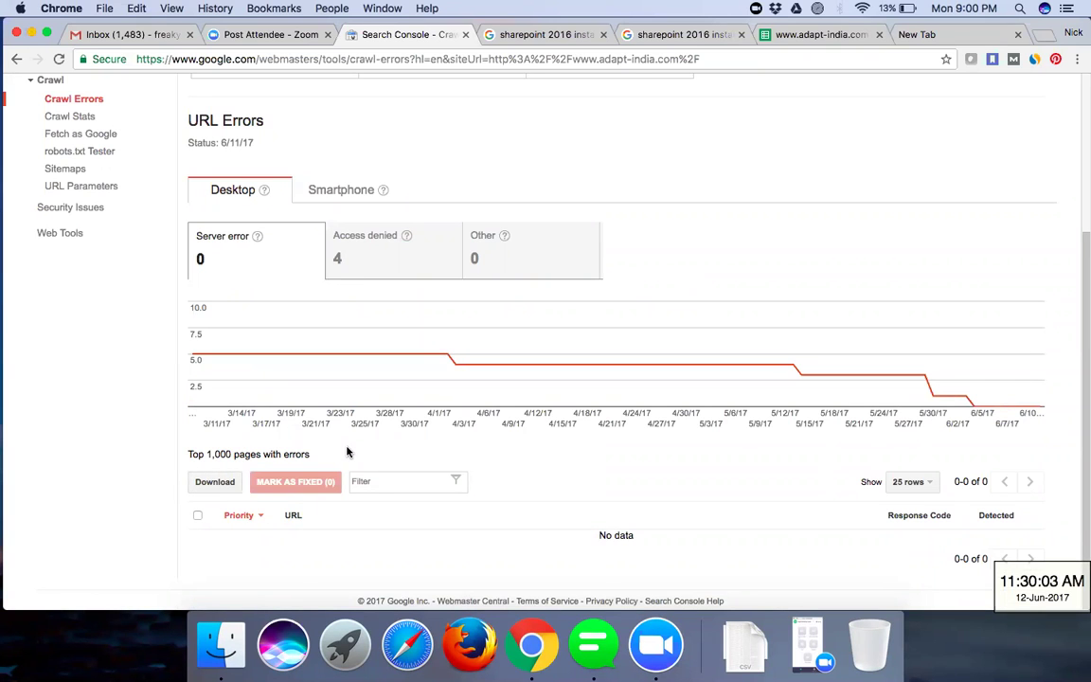
{"action": "scroll", "coordinate": [346, 453], "scroll_direction": "up", "scroll_amount": 4}
{"action": "scroll", "coordinate": [347, 452], "scroll_direction": "down", "scroll_amount": 3}
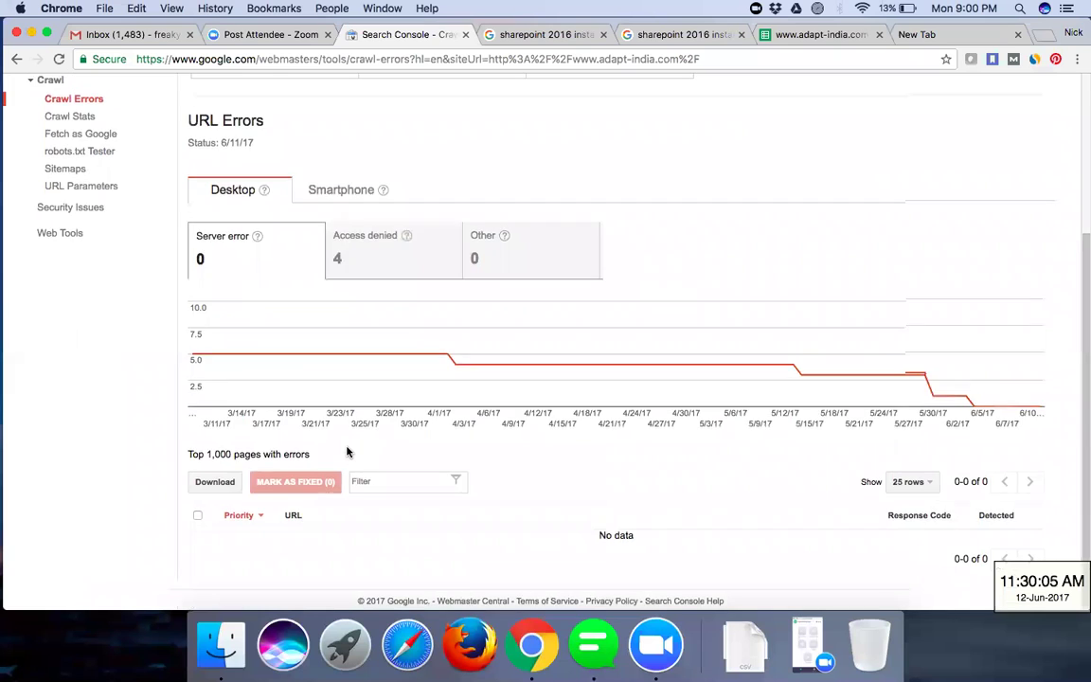
{"action": "scroll", "coordinate": [346, 452], "scroll_direction": "up", "scroll_amount": 4}
{"action": "scroll", "coordinate": [347, 452], "scroll_direction": "down", "scroll_amount": 4}
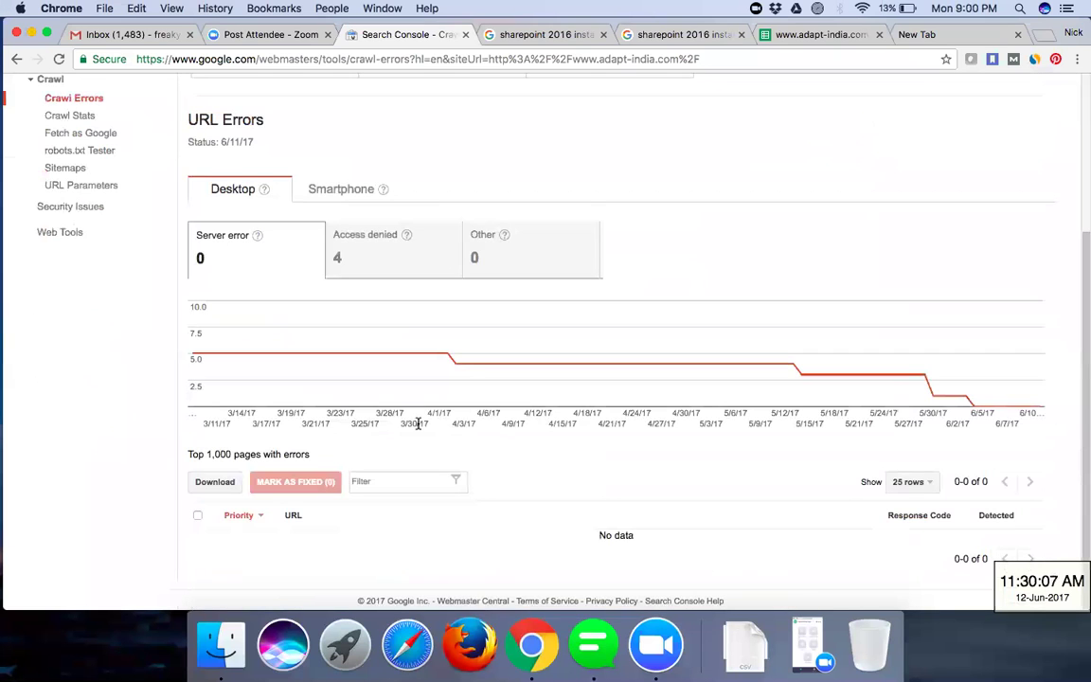
{"action": "scroll", "coordinate": [418, 424], "scroll_direction": "up", "scroll_amount": 4}
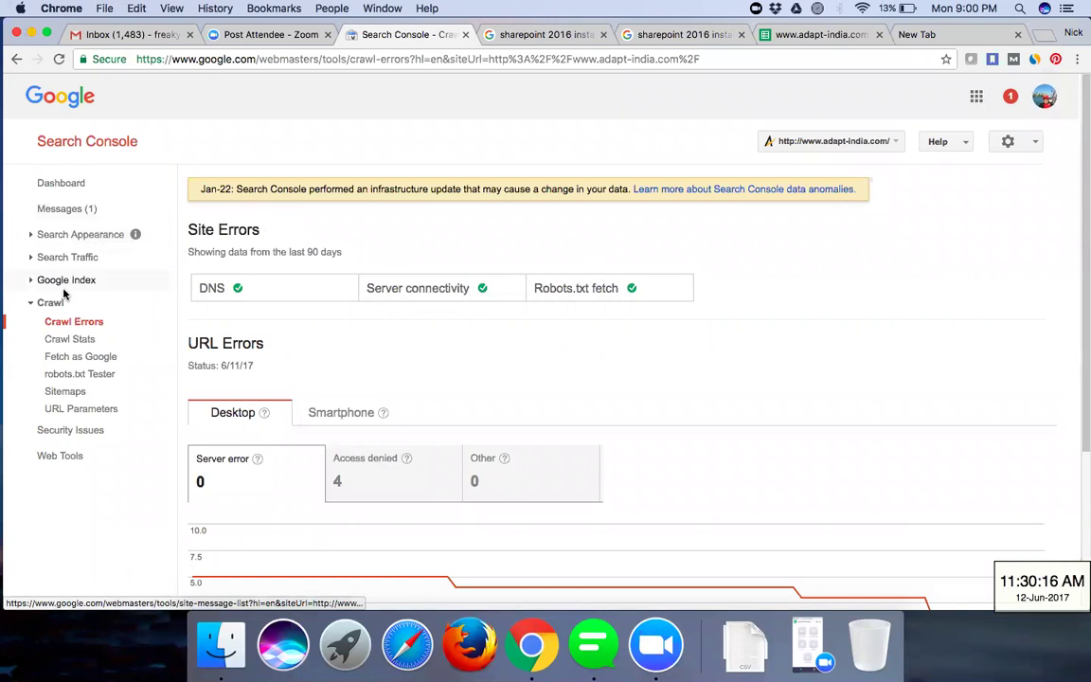
- Return to the adapt-india.com Dashboard showing 1,103 clicks and 4 access-denied errors
{"action": "left_click", "coordinate": [64, 189]}
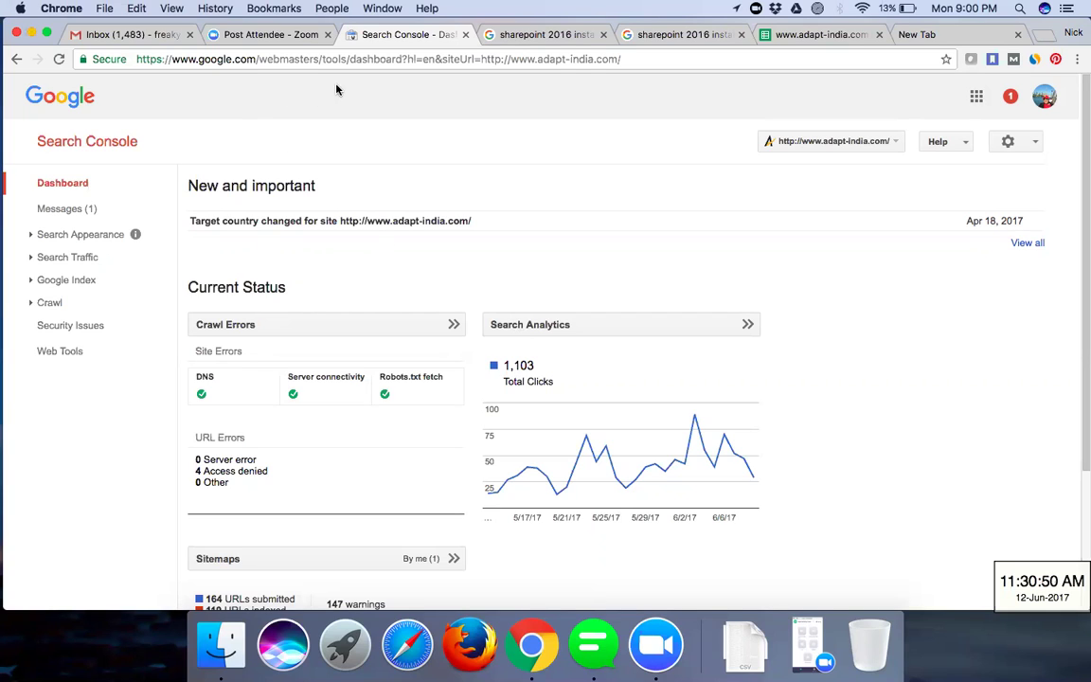
{"action": "mouse_move", "coordinate": [529, 237]}
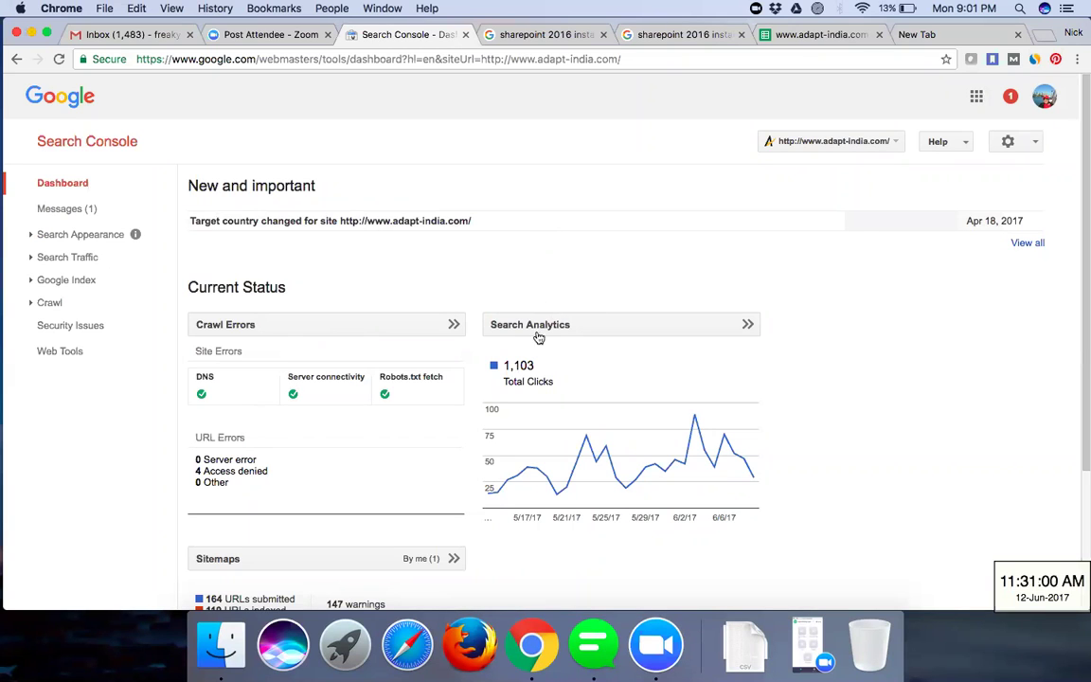
- Show Search Analytics and scan the Queries table, led by 'adapt software india pvt. ltd' with 131 clicks
{"action": "left_click", "coordinate": [502, 334]}
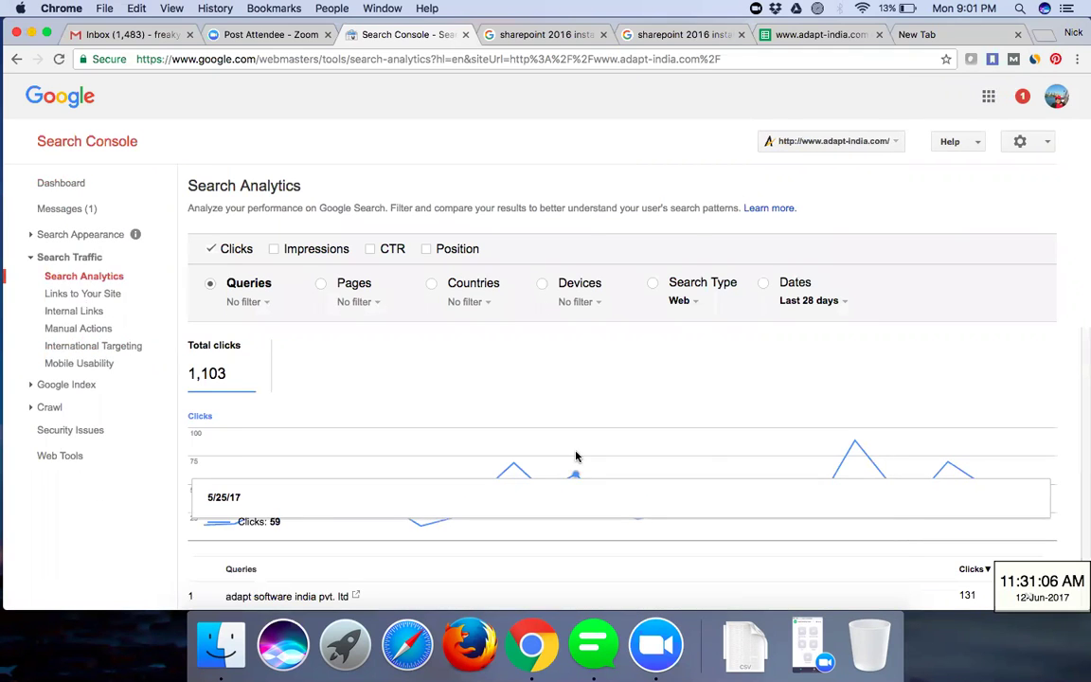
{"action": "scroll", "coordinate": [575, 457], "scroll_direction": "down", "scroll_amount": 5}
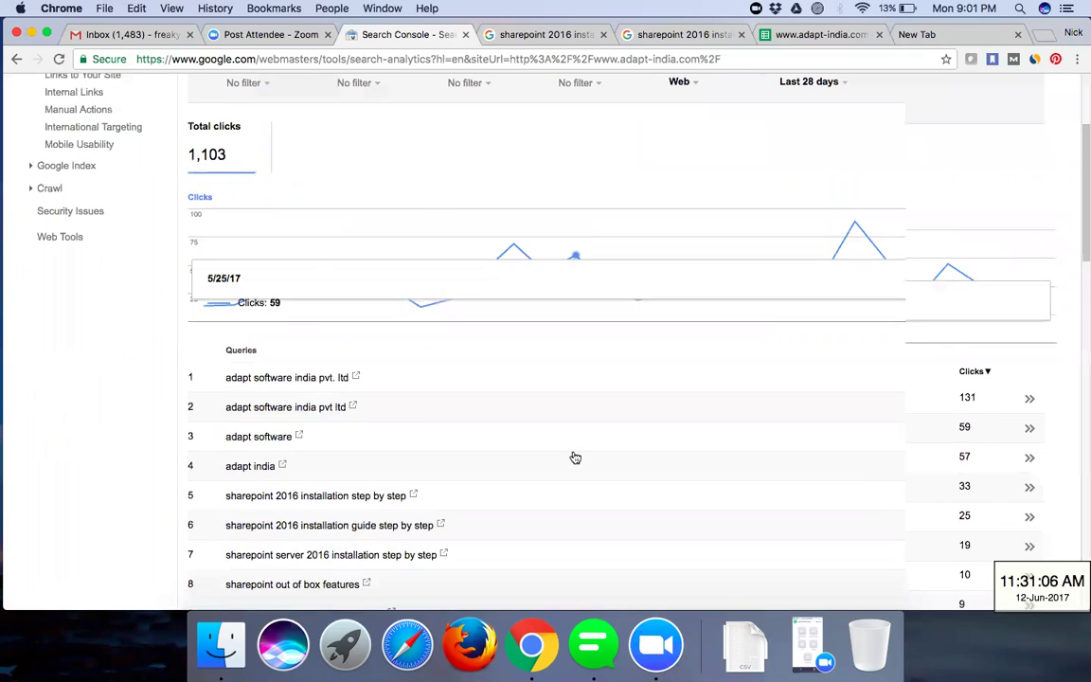
{"action": "scroll", "coordinate": [575, 457], "scroll_direction": "down", "scroll_amount": 3}
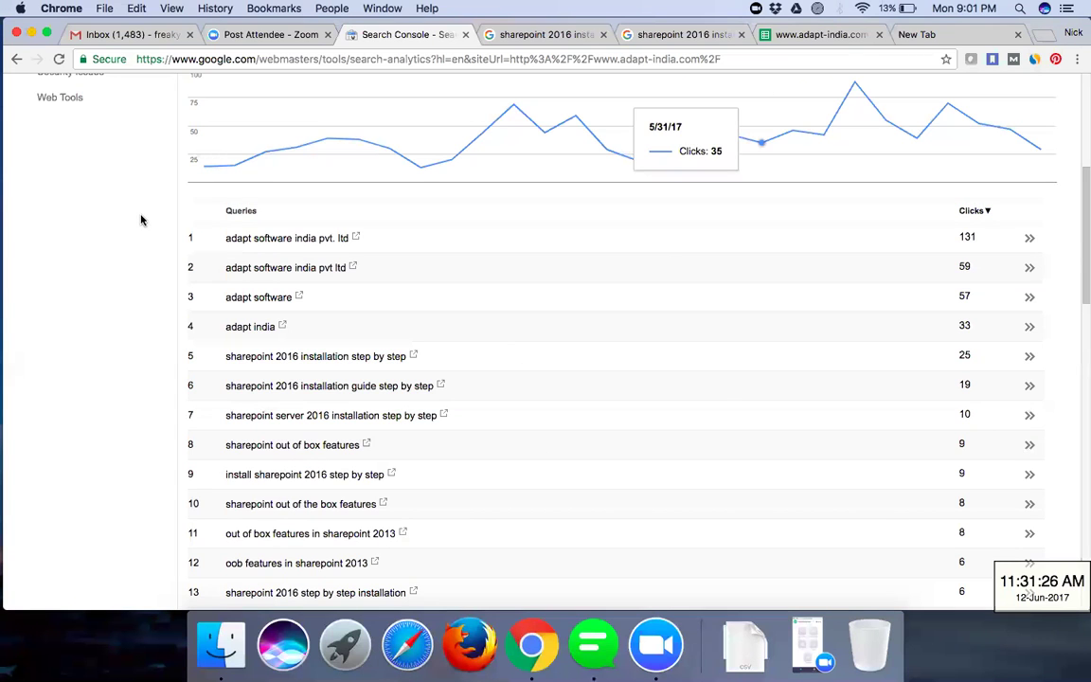
{"action": "scroll", "coordinate": [141, 219], "scroll_direction": "up", "scroll_amount": 5}
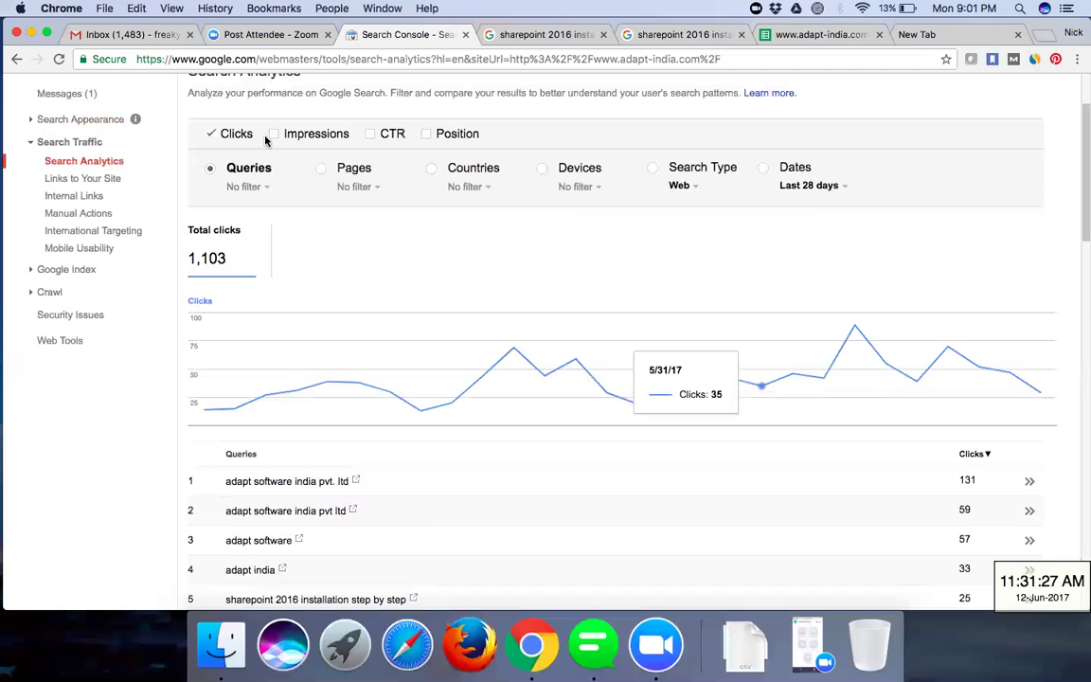
- Add Impressions and CTR metrics to the Search Analytics chart and table
{"action": "left_click", "coordinate": [275, 135]}
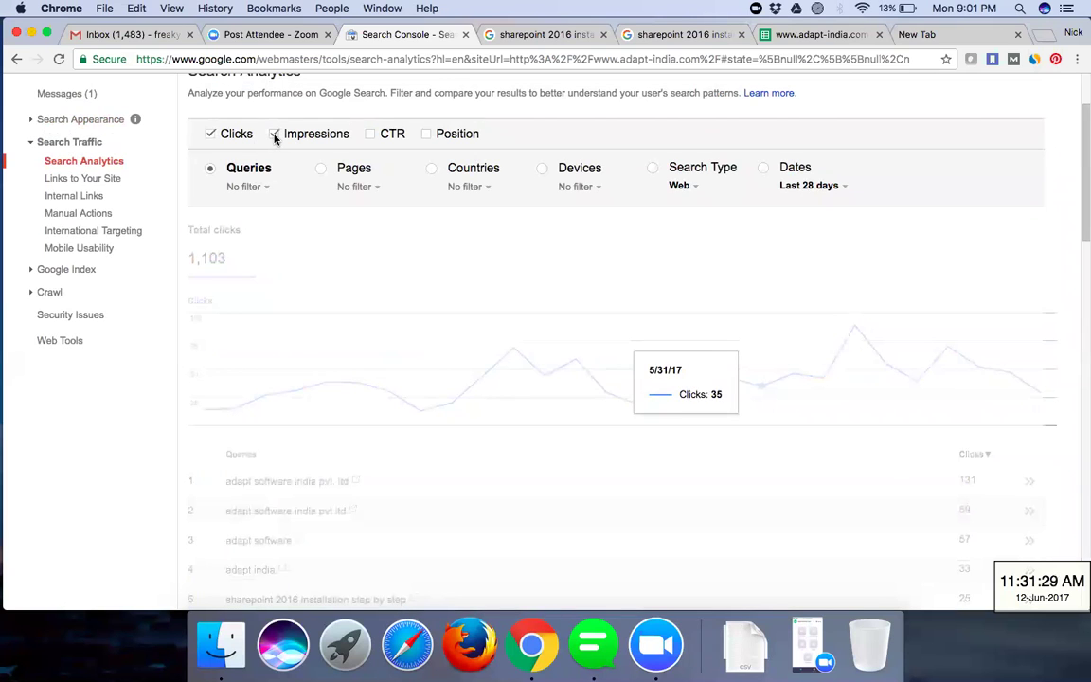
{"action": "left_click", "coordinate": [371, 134]}
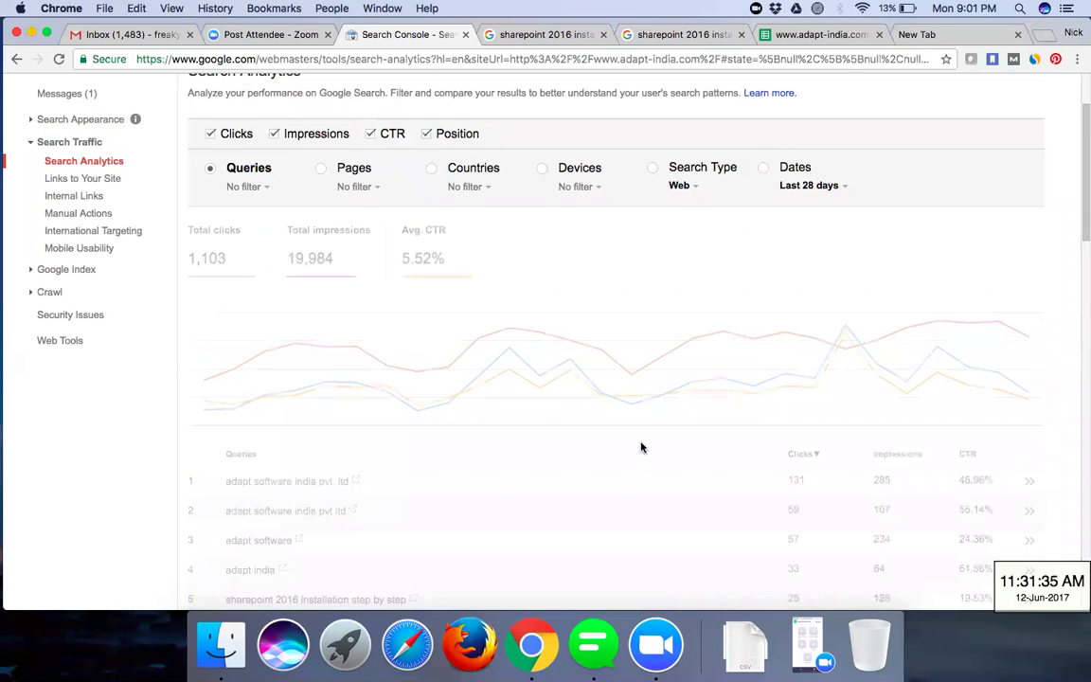
{"action": "scroll", "coordinate": [641, 447], "scroll_direction": "down", "scroll_amount": 5}
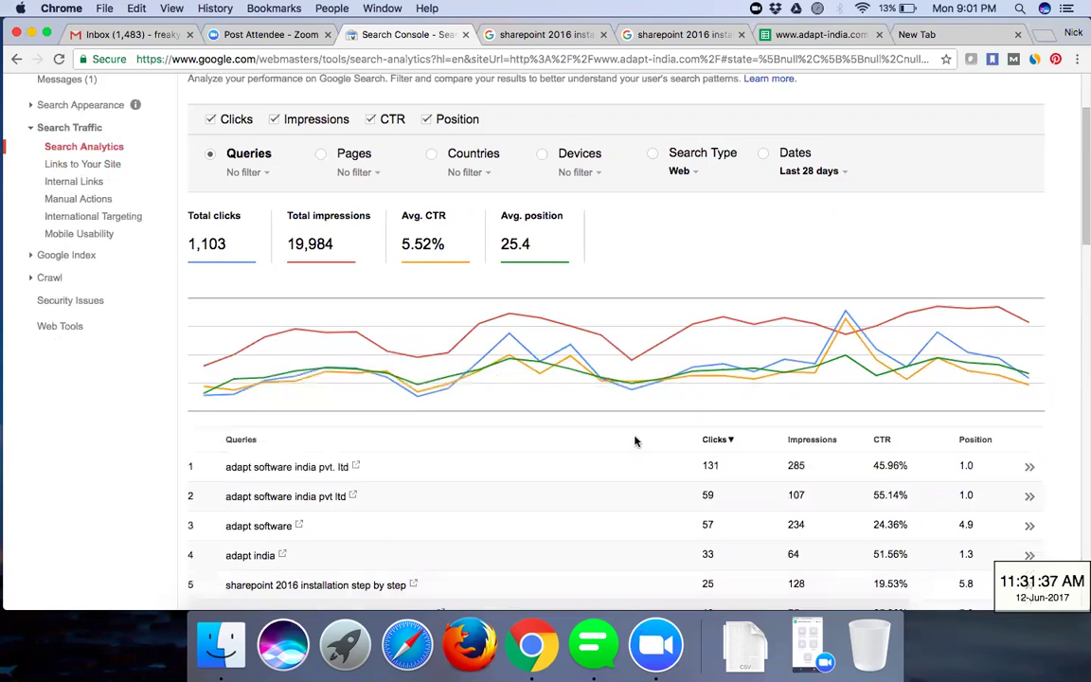
{"action": "scroll", "coordinate": [636, 442], "scroll_direction": "up", "scroll_amount": 7}
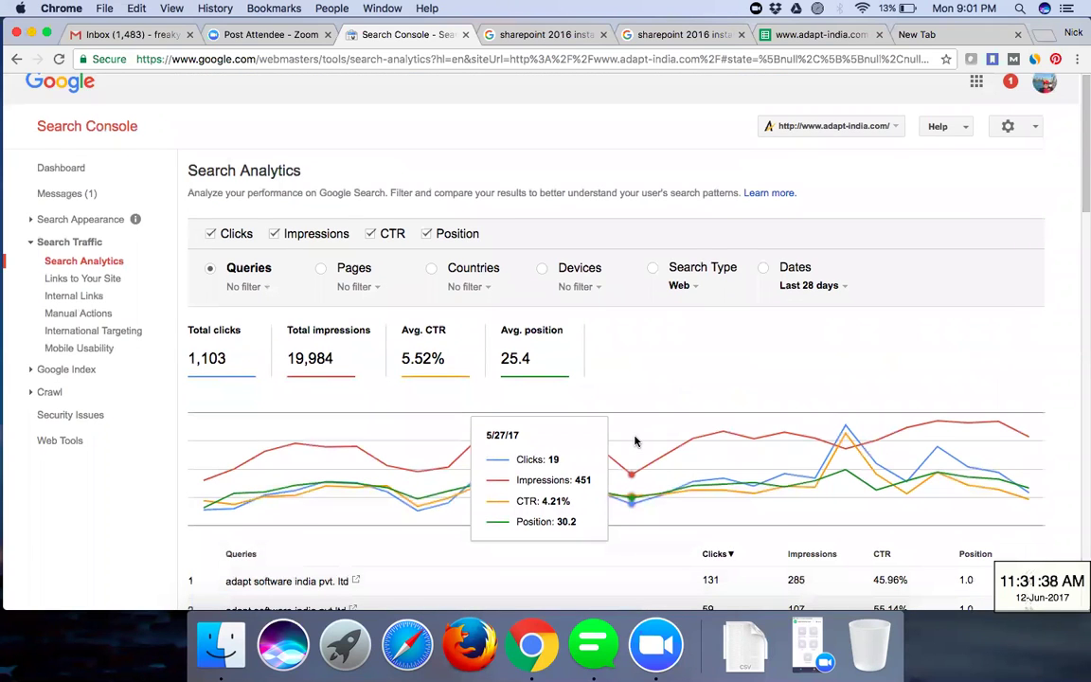
{"action": "scroll", "coordinate": [726, 247], "scroll_direction": "down", "scroll_amount": 3}
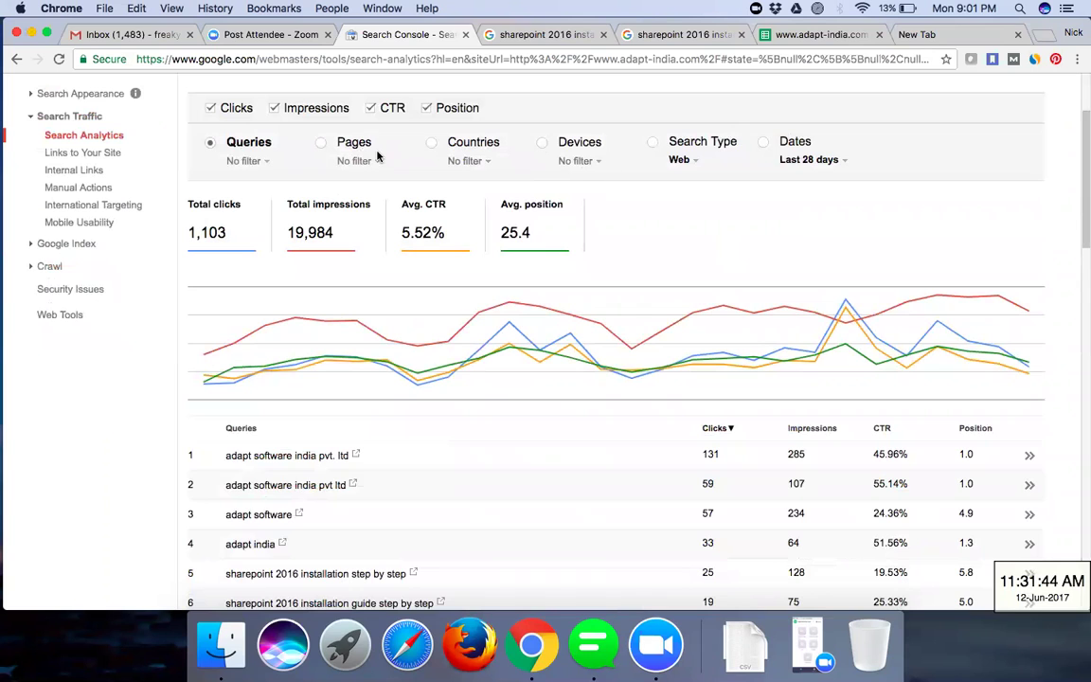
- Group the report by Dates and bring up the date range options
{"action": "left_click", "coordinate": [764, 143]}
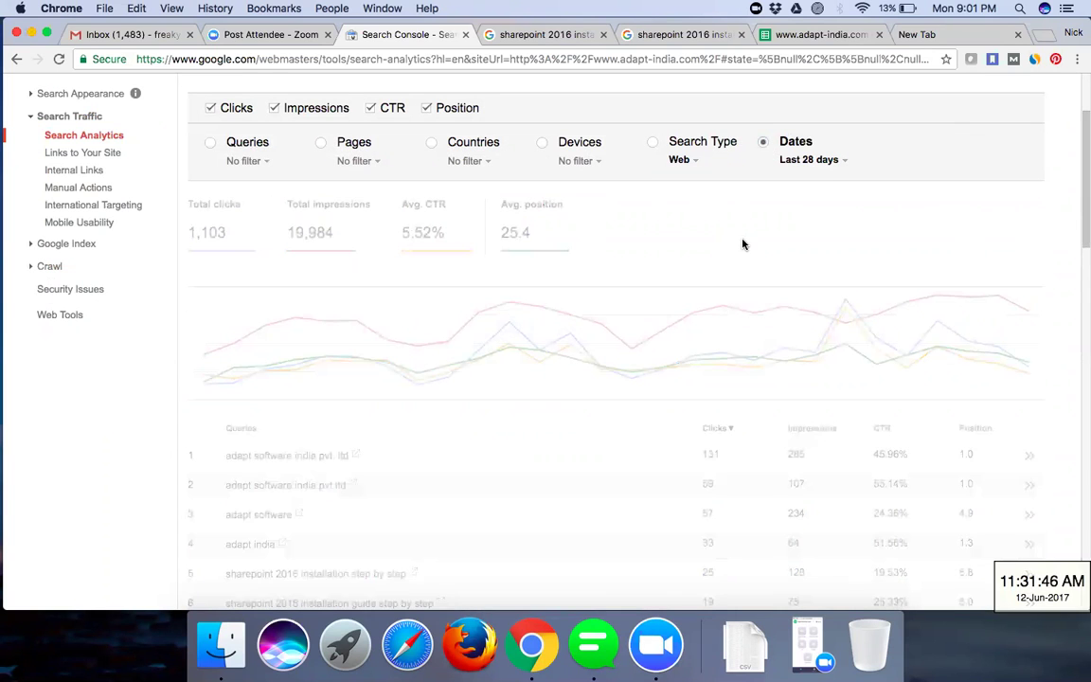
{"action": "scroll", "coordinate": [419, 527], "scroll_direction": "down", "scroll_amount": 5}
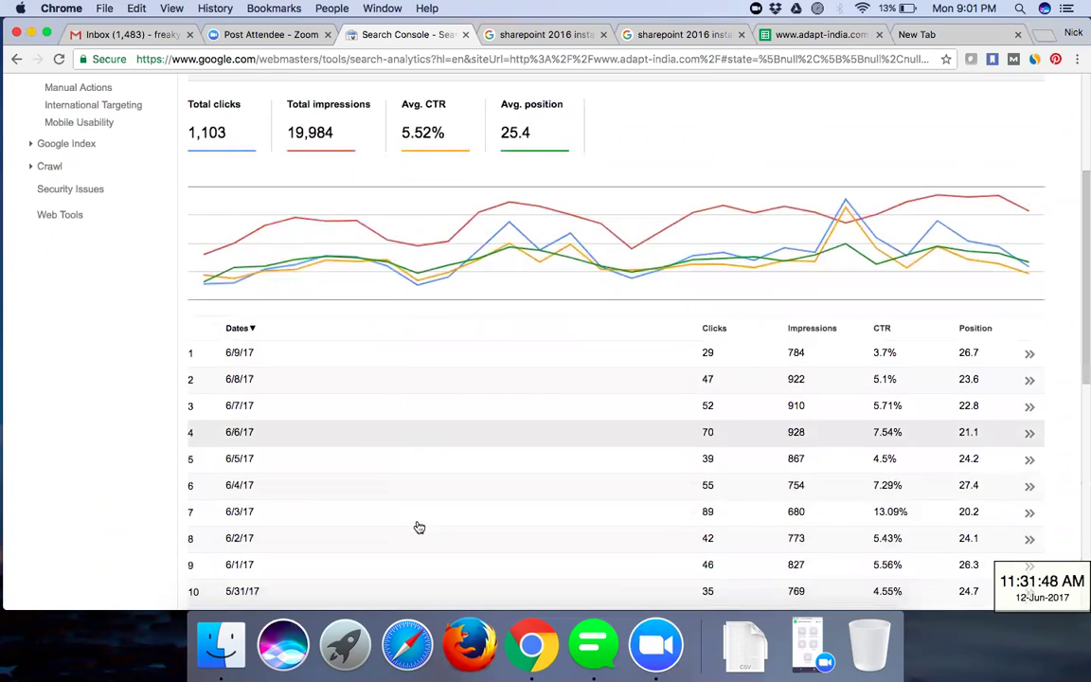
{"action": "scroll", "coordinate": [419, 528], "scroll_direction": "up", "scroll_amount": 7}
{"action": "scroll", "coordinate": [419, 528], "scroll_direction": "down", "scroll_amount": 5}
{"action": "scroll", "coordinate": [419, 528], "scroll_direction": "up", "scroll_amount": 1}
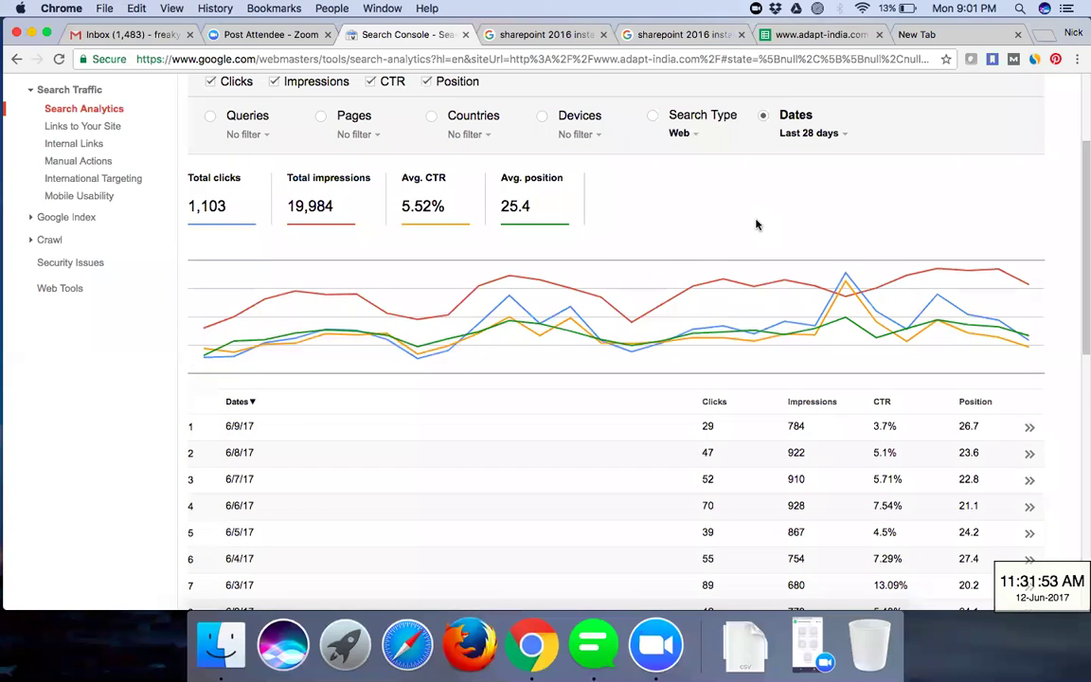
{"action": "scroll", "coordinate": [378, 507], "scroll_direction": "up", "scroll_amount": 2}
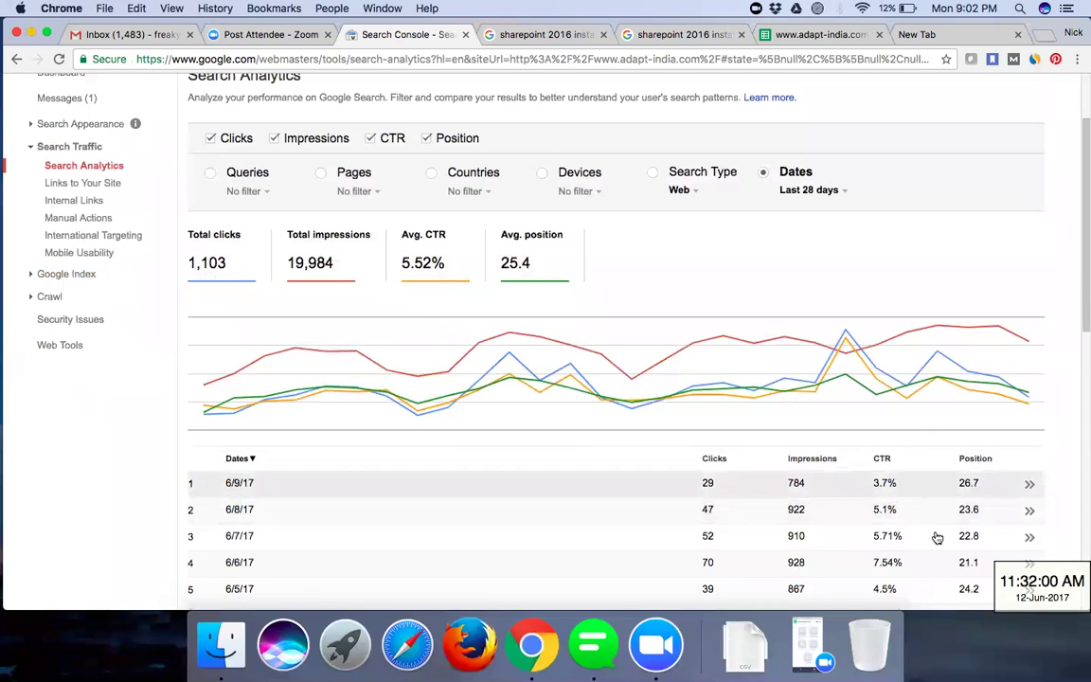
{"action": "left_click", "coordinate": [820, 190]}
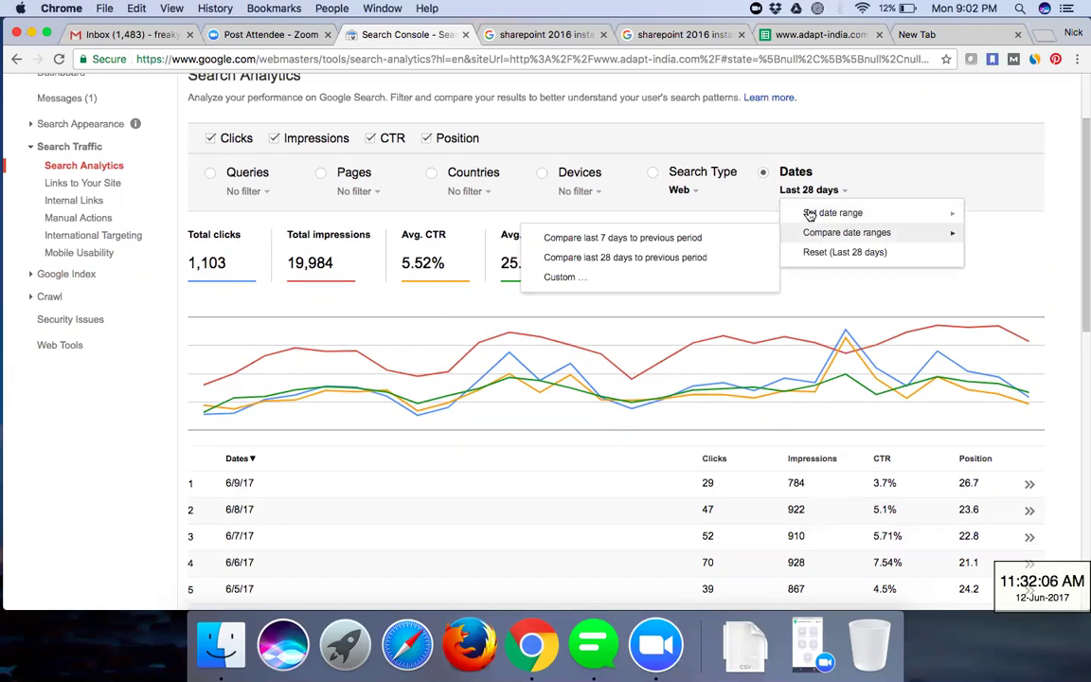
- Keep the Last 28 days range and scroll back to the top of the date-grouped report
{"action": "mouse_move", "coordinate": [809, 215]}
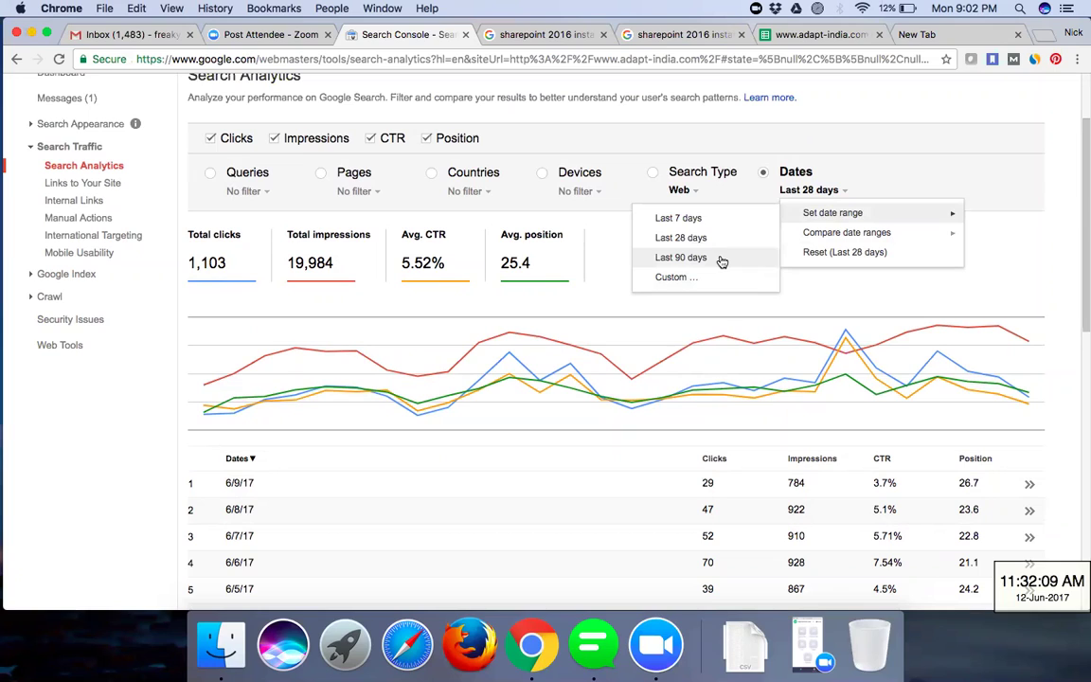
{"action": "left_click", "coordinate": [811, 291]}
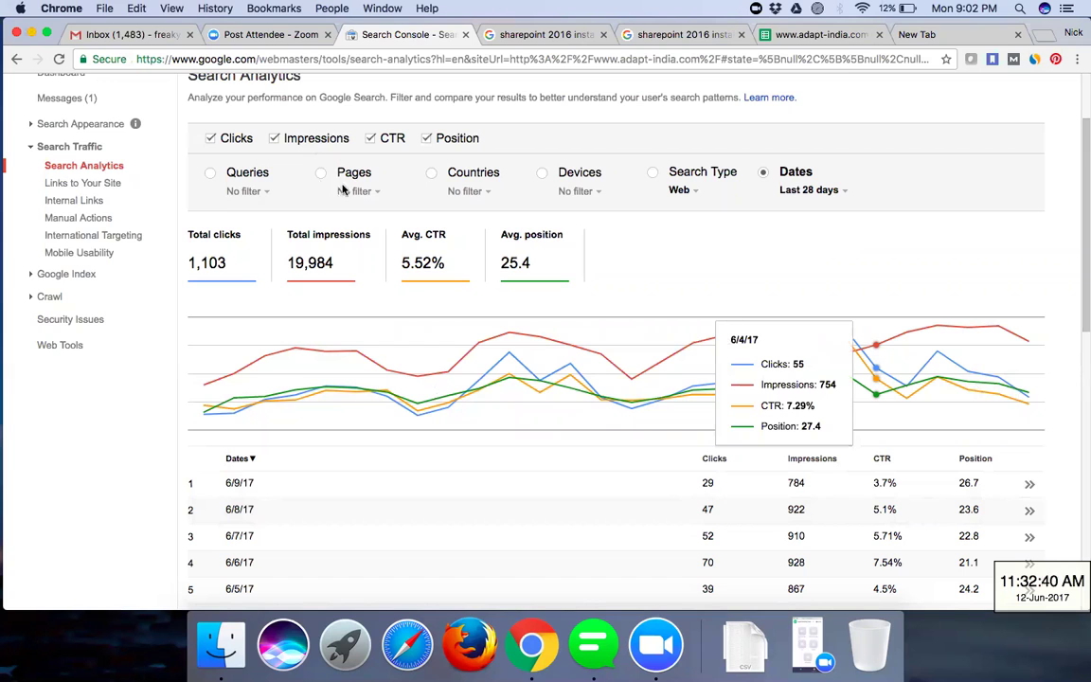
{"action": "scroll", "coordinate": [322, 183], "scroll_direction": "up", "scroll_amount": 1}
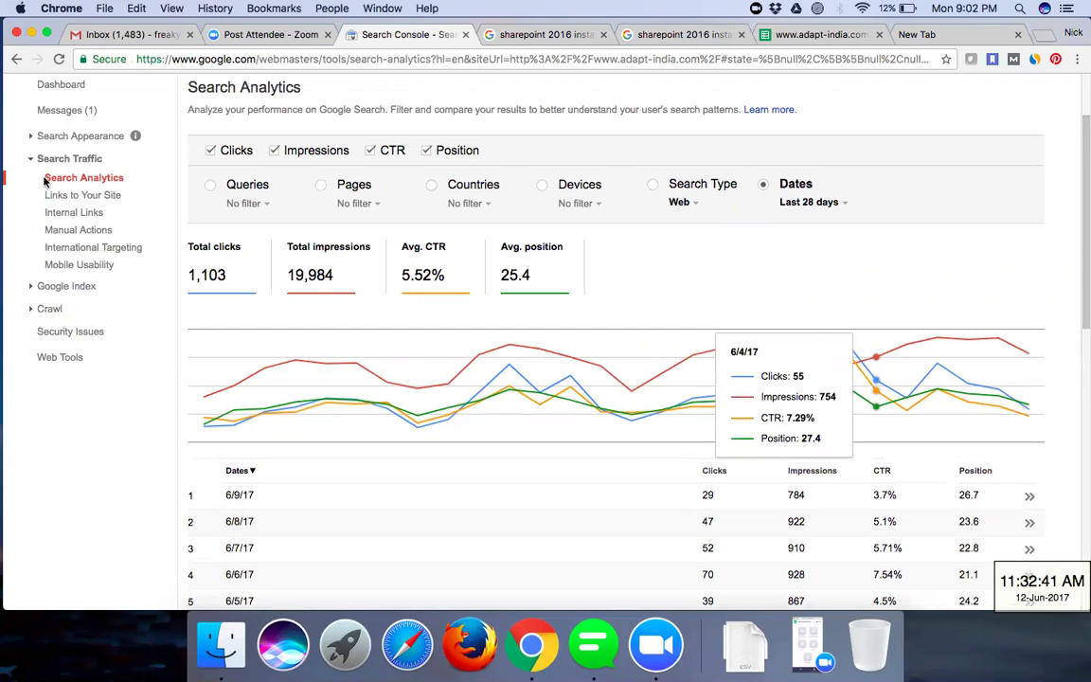
{"action": "scroll", "coordinate": [47, 178], "scroll_direction": "up", "scroll_amount": 3}
- Return to the Dashboard, expand Search Appearance and Search Traffic, and go to Links to Your Site
{"action": "left_click", "coordinate": [87, 192]}
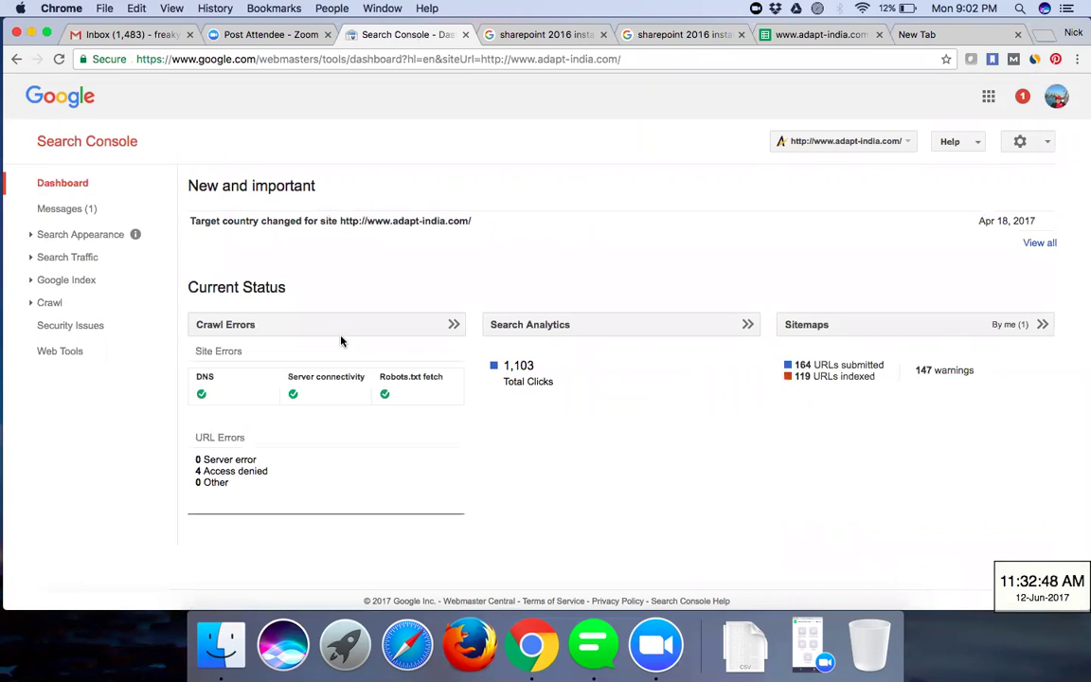
{"action": "left_click", "coordinate": [29, 236]}
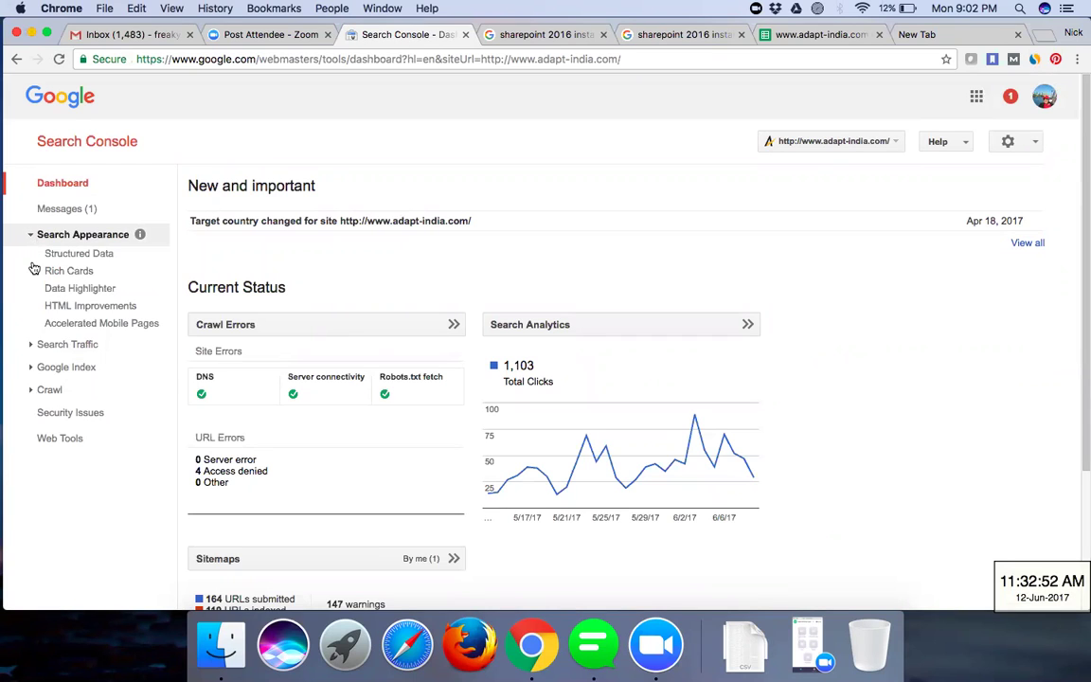
{"action": "left_click", "coordinate": [30, 347]}
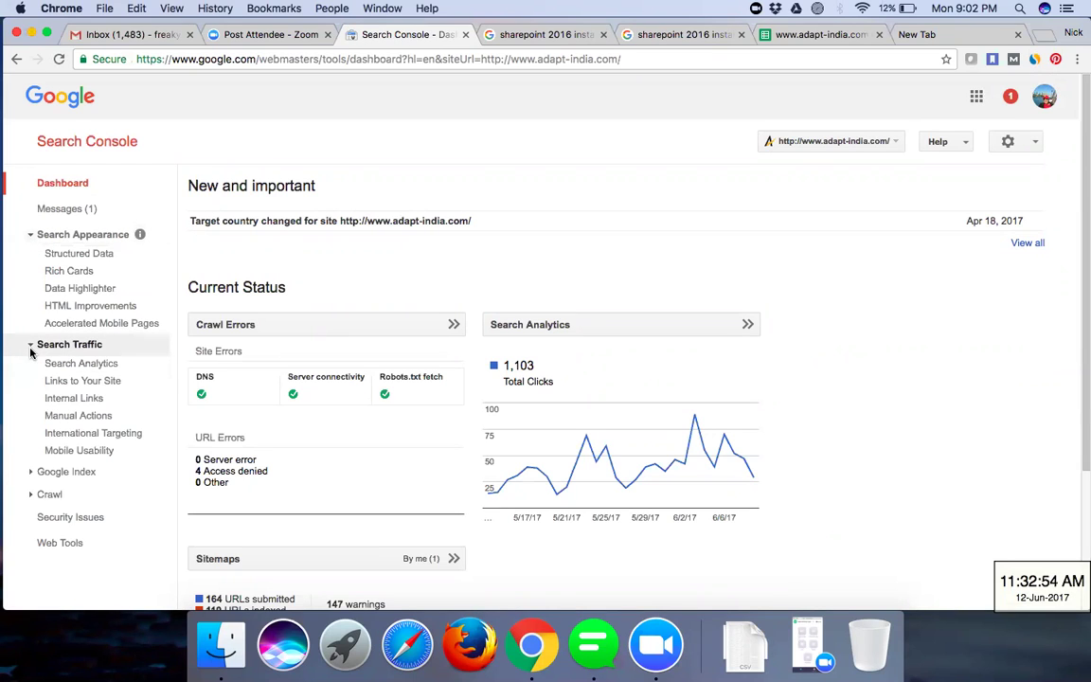
{"action": "left_click", "coordinate": [83, 384]}
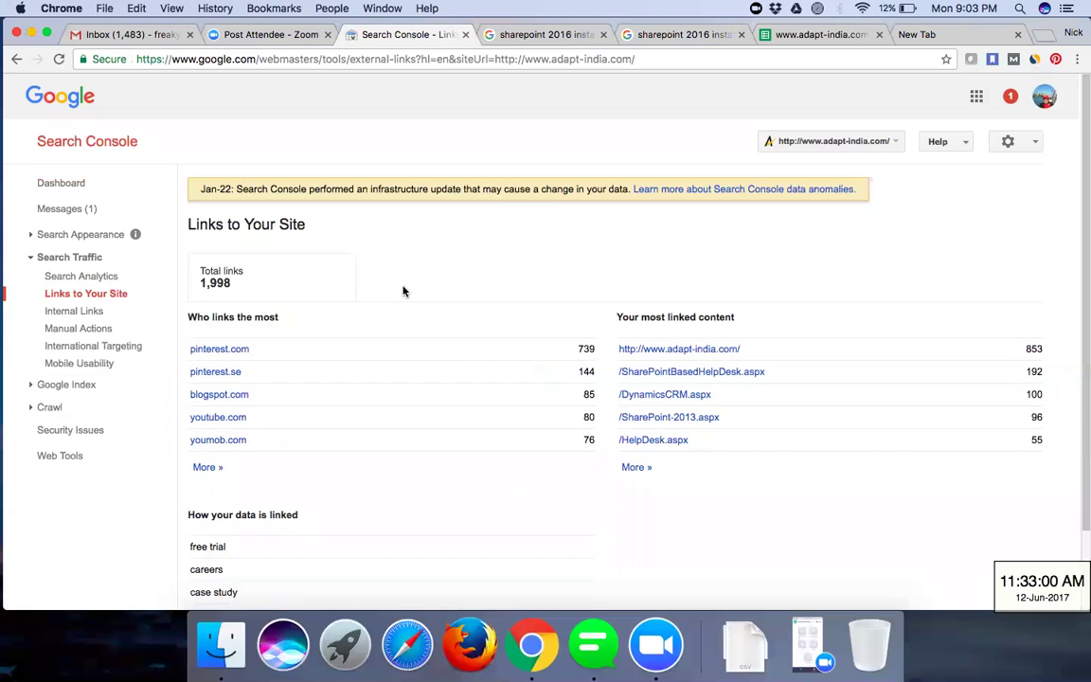
- Review Links to Your Site: 1,998 links, pinterest.com top source, home page most linked at 853
{"action": "scroll", "coordinate": [402, 290], "scroll_direction": "down", "scroll_amount": 2}
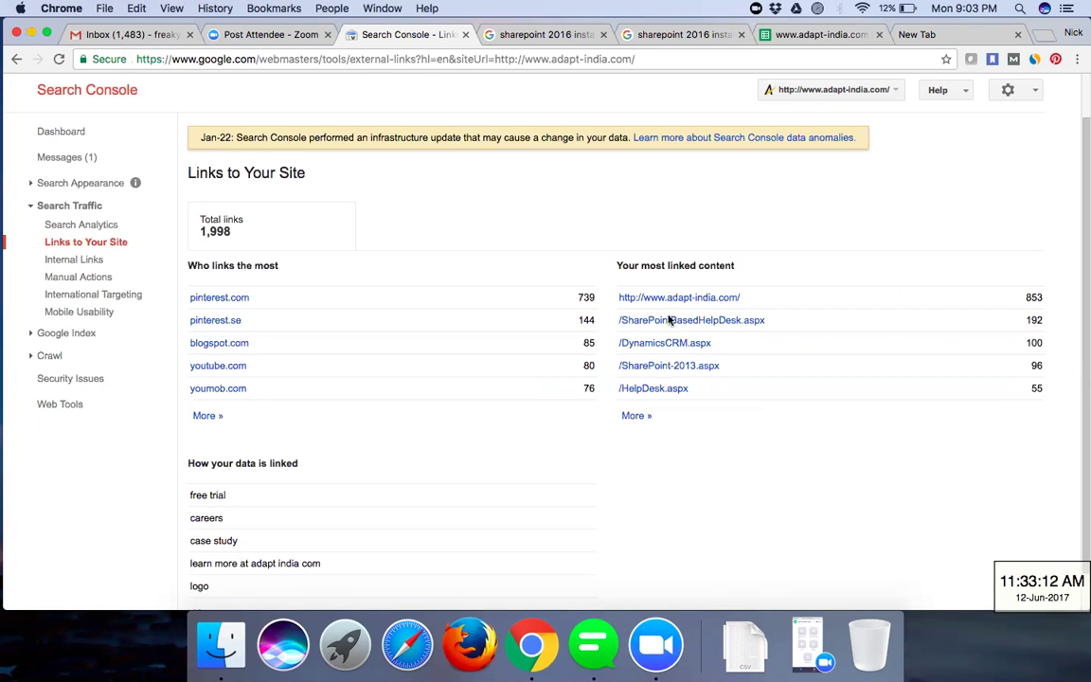
{"action": "scroll", "coordinate": [688, 473], "scroll_direction": "down", "scroll_amount": 1}
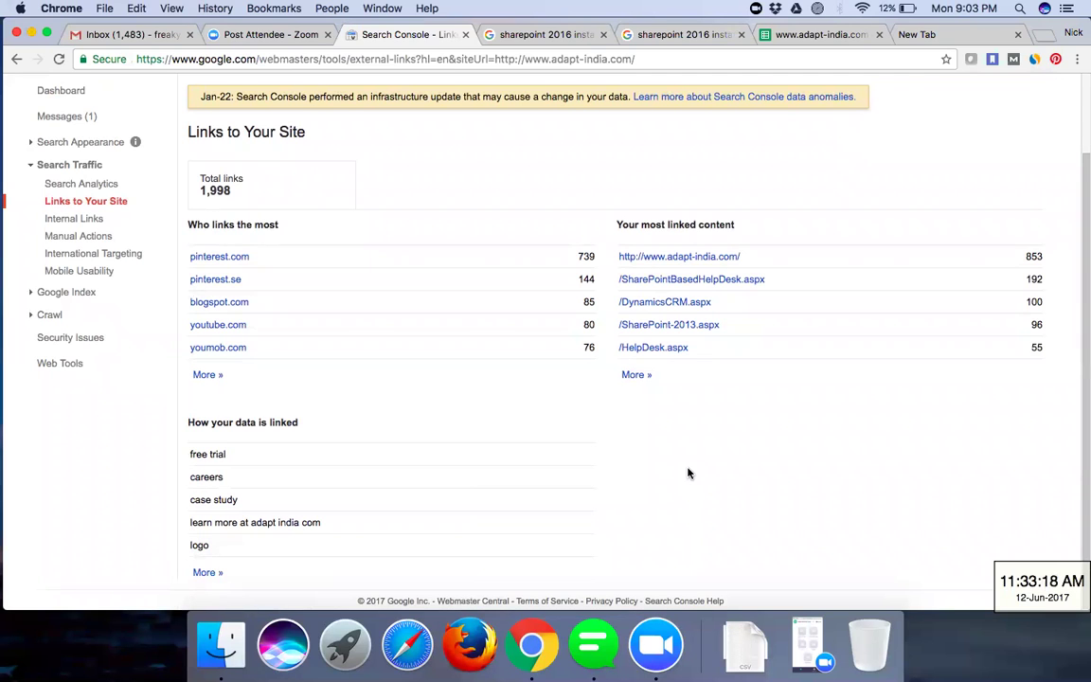
{"action": "scroll", "coordinate": [688, 473], "scroll_direction": "up", "scroll_amount": 1}
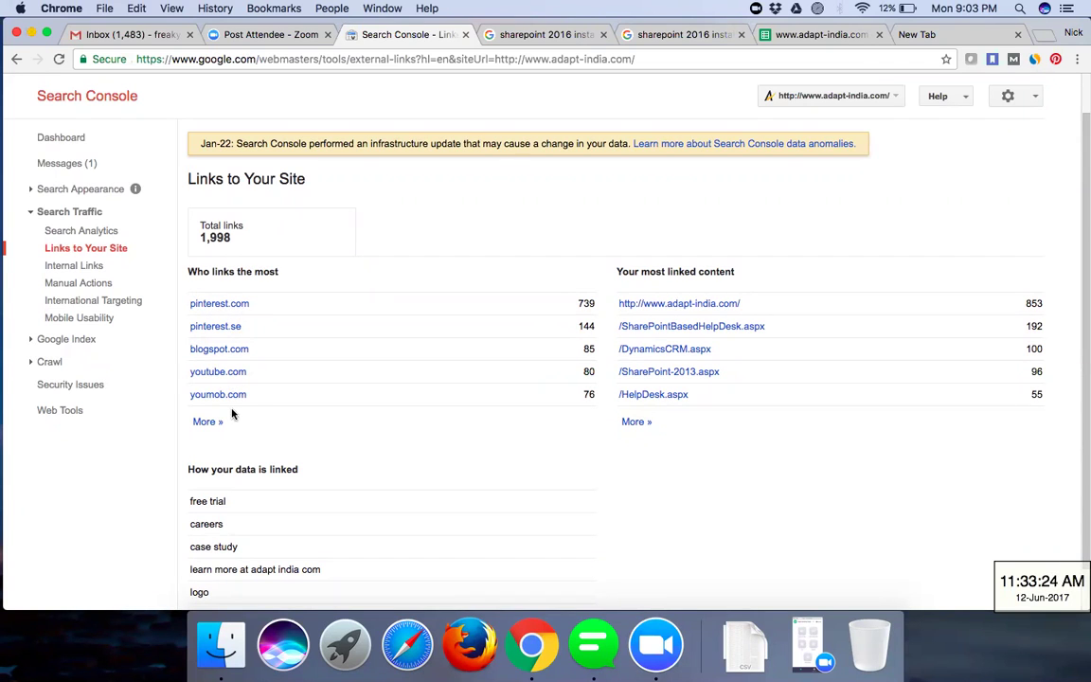
{"action": "scroll", "coordinate": [483, 484], "scroll_direction": "down", "scroll_amount": 2}
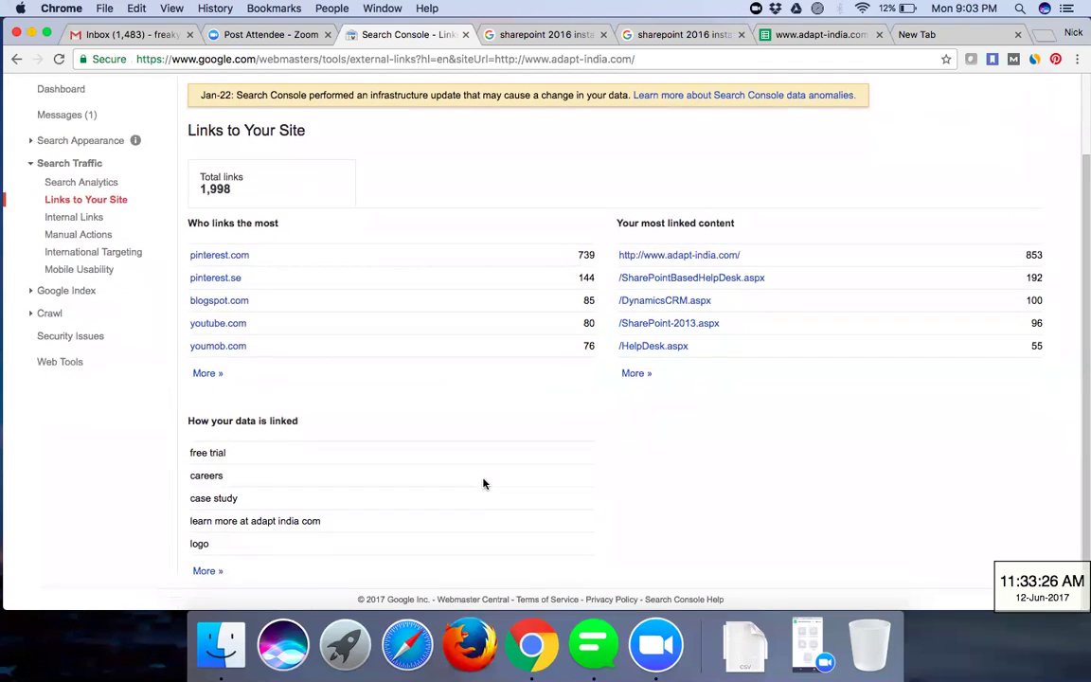
{"action": "scroll", "coordinate": [579, 554], "scroll_direction": "up", "scroll_amount": 2}
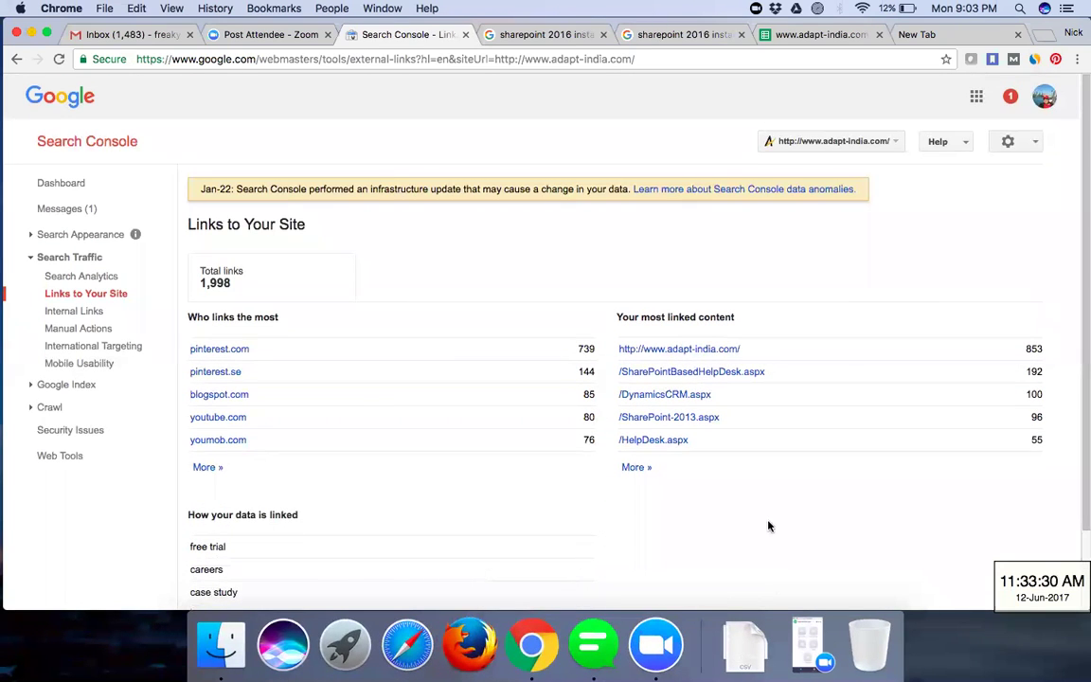
{"action": "scroll", "coordinate": [768, 526], "scroll_direction": "down", "scroll_amount": 2}
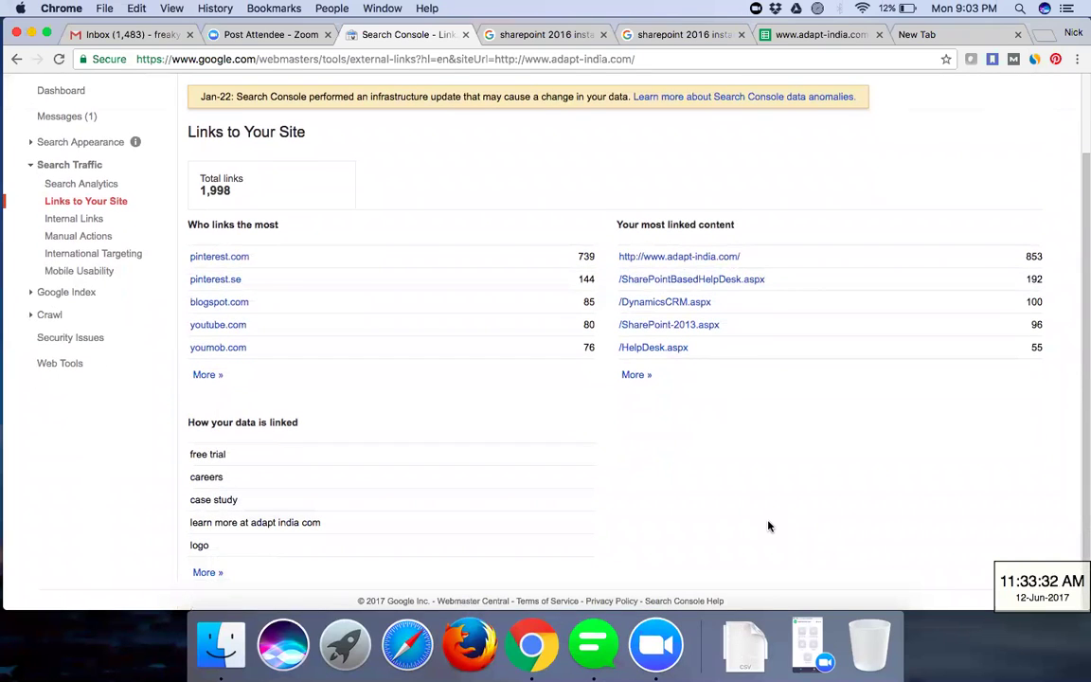
{"action": "scroll", "coordinate": [769, 524], "scroll_direction": "up", "scroll_amount": 1}
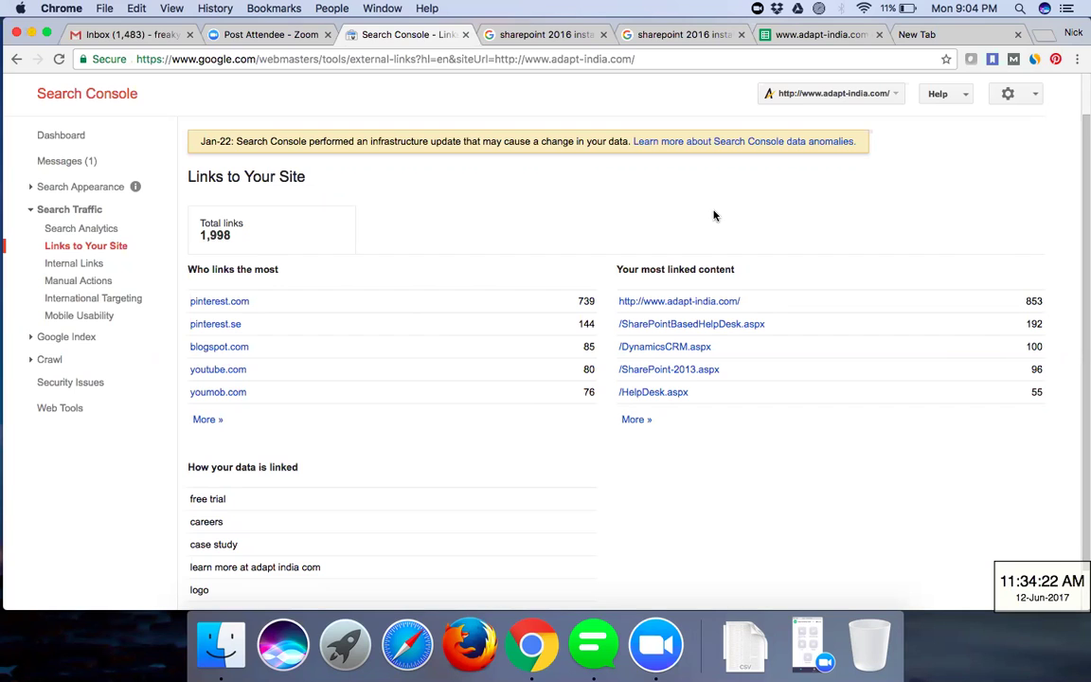
- Review the Internal Links target pages, led by /contact-us.aspx with 789 links
{"action": "left_click", "coordinate": [104, 264]}
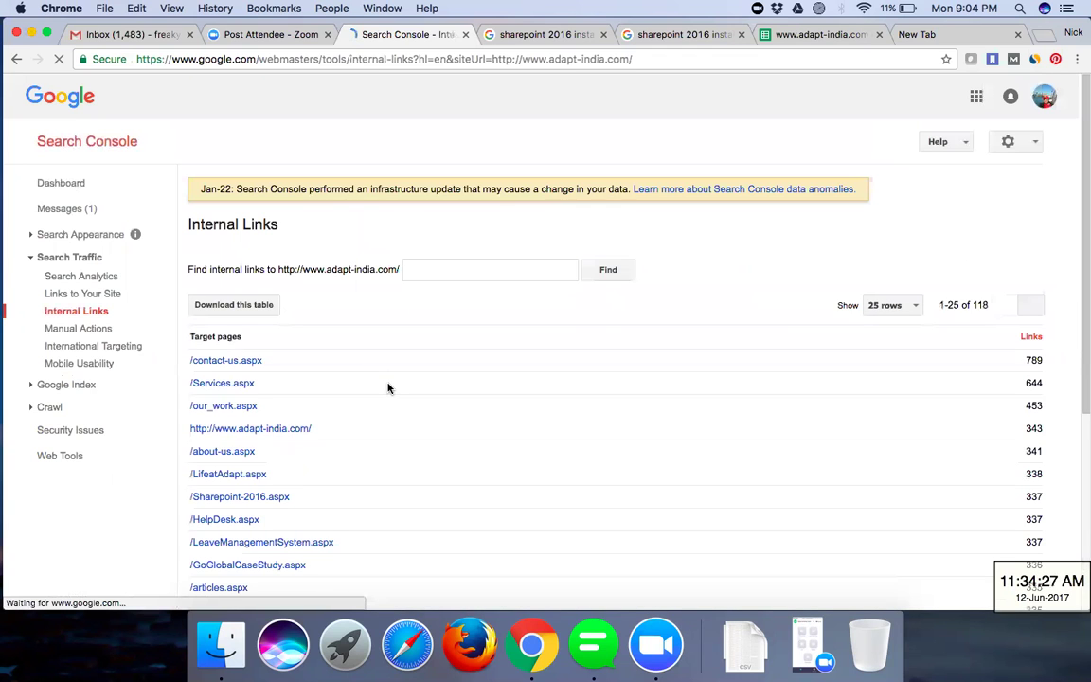
{"action": "scroll", "coordinate": [387, 387], "scroll_direction": "down", "scroll_amount": 5}
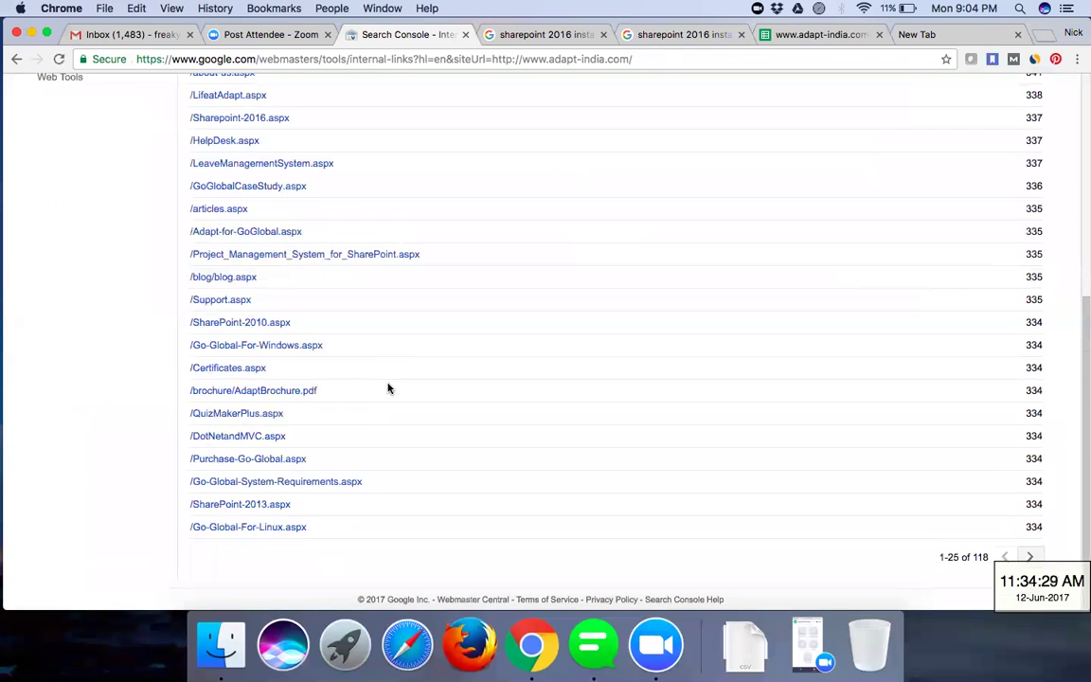
{"action": "scroll", "coordinate": [387, 388], "scroll_direction": "up", "scroll_amount": 5}
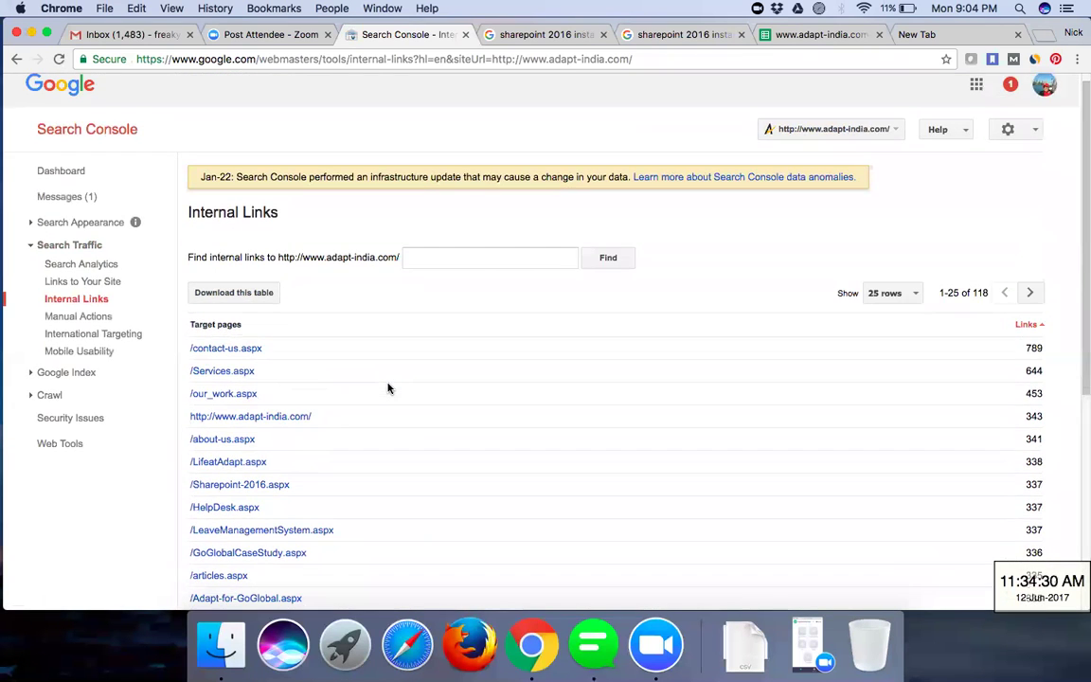
{"action": "scroll", "coordinate": [388, 387], "scroll_direction": "down", "scroll_amount": 1}
{"action": "scroll", "coordinate": [387, 387], "scroll_direction": "down", "scroll_amount": 1}
{"action": "scroll", "coordinate": [387, 387], "scroll_direction": "up", "scroll_amount": 1}
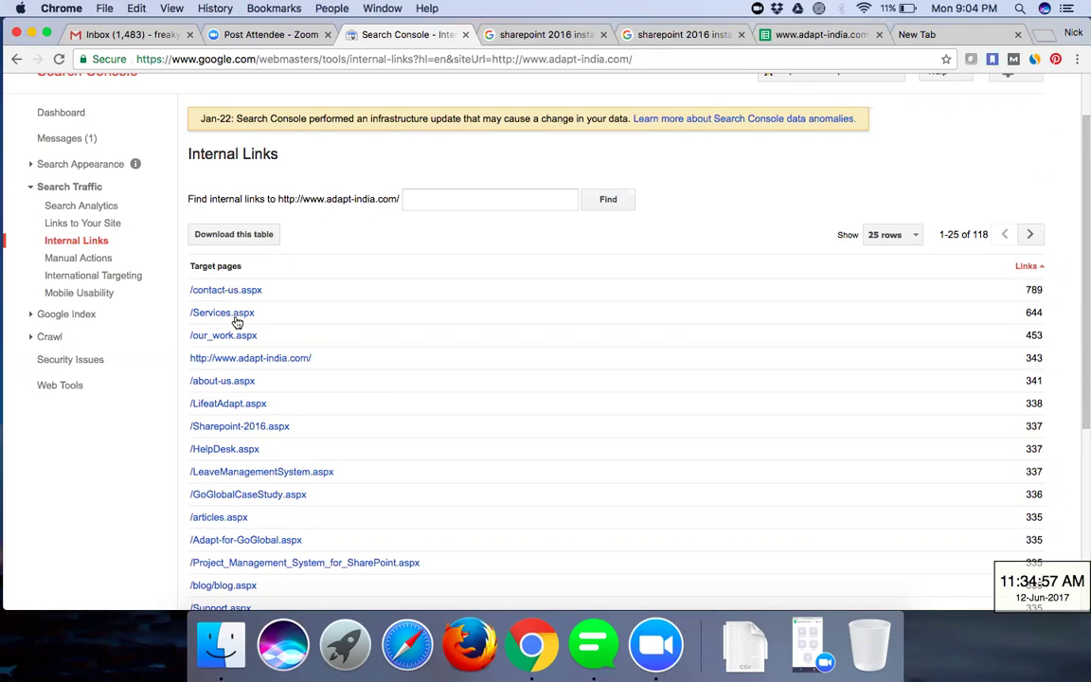
{"action": "scroll", "coordinate": [260, 386], "scroll_direction": "down", "scroll_amount": 5}
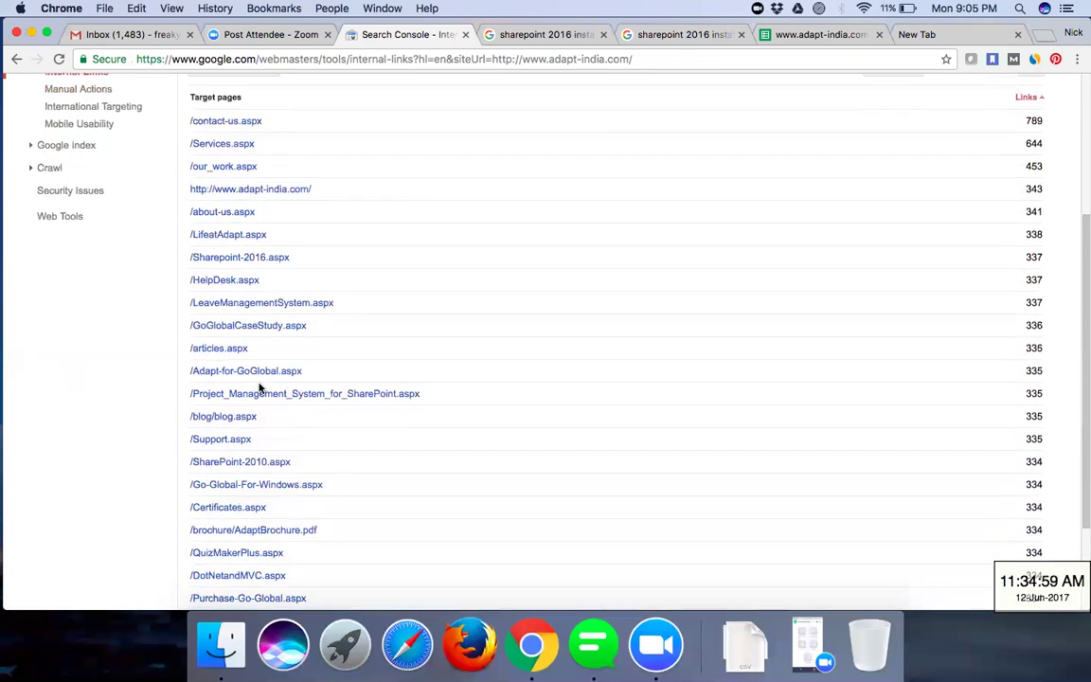
{"action": "scroll", "coordinate": [259, 388], "scroll_direction": "down", "scroll_amount": 3}
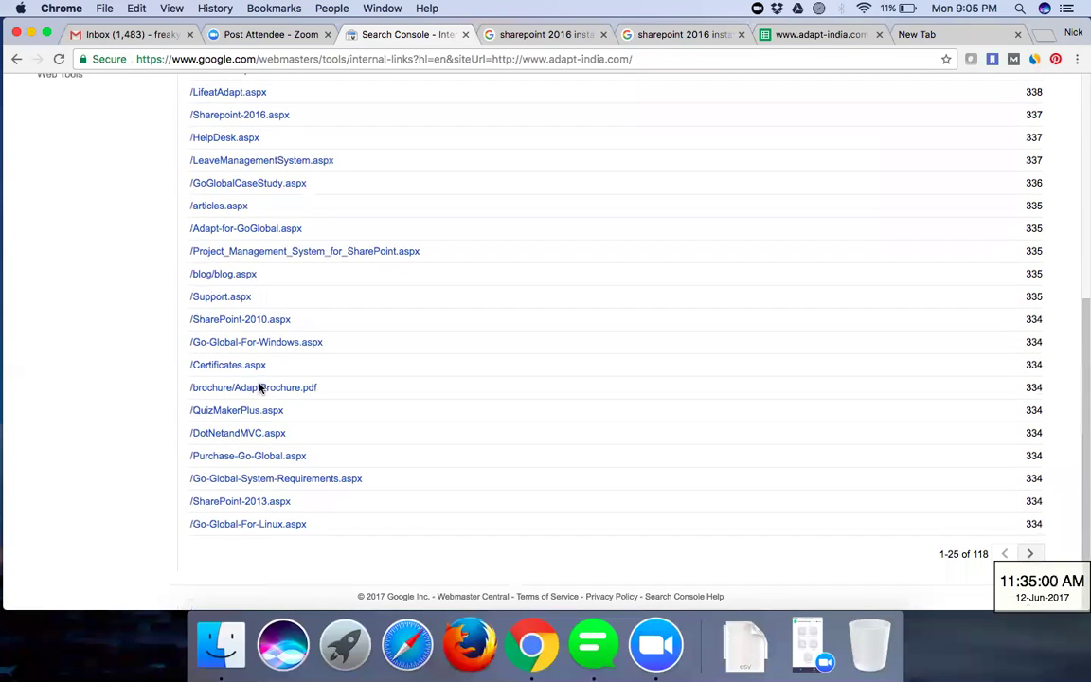
{"action": "scroll", "coordinate": [260, 386], "scroll_direction": "up", "scroll_amount": 6}
{"action": "scroll", "coordinate": [259, 386], "scroll_direction": "up", "scroll_amount": 2}
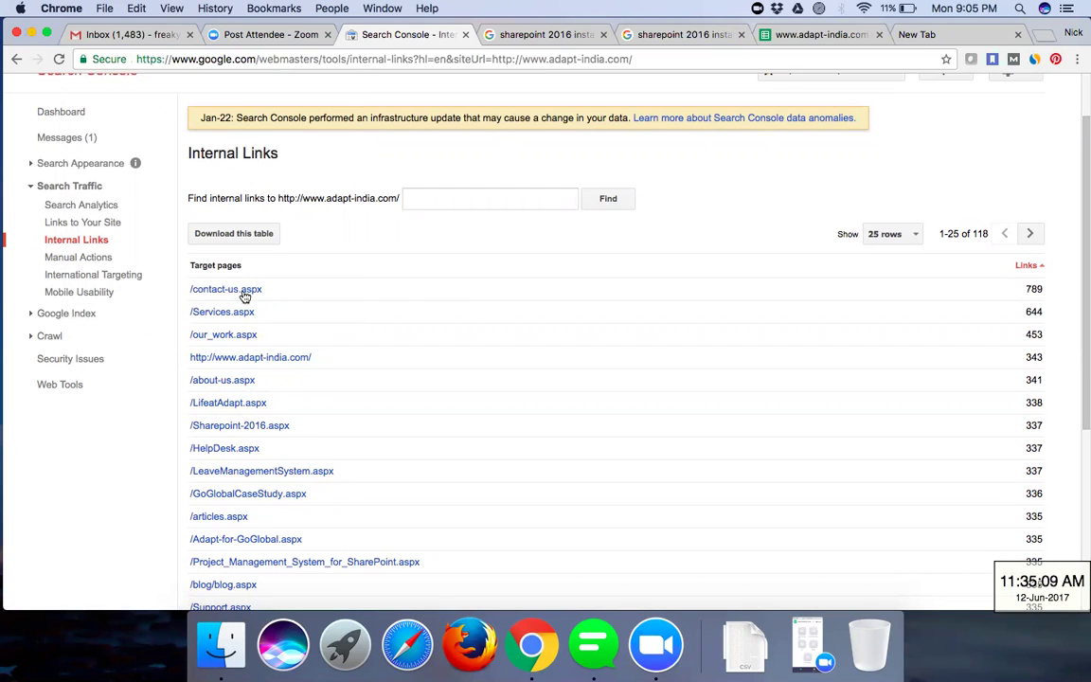
- Check the Manual Actions page for any webspam actions against the site
{"action": "mouse_move", "coordinate": [243, 298]}
{"action": "scroll", "coordinate": [118, 379], "scroll_direction": "down", "scroll_amount": 1}
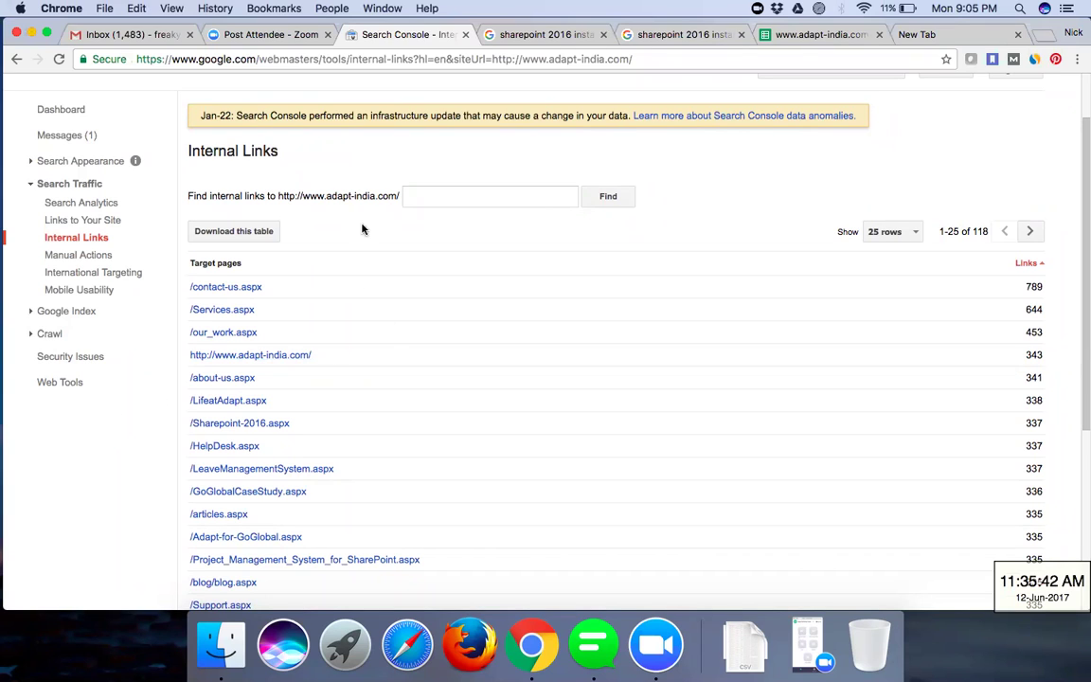
{"action": "left_click", "coordinate": [87, 255]}
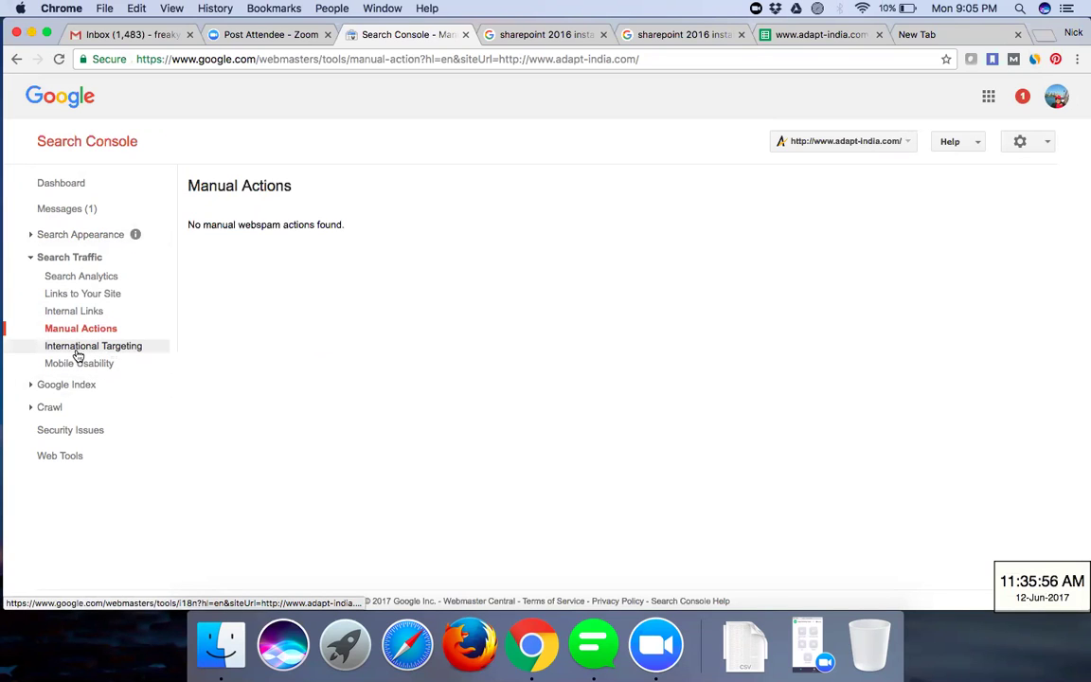
- View International Targeting, which shows the site has no hreflang tags
{"action": "left_click", "coordinate": [78, 347]}
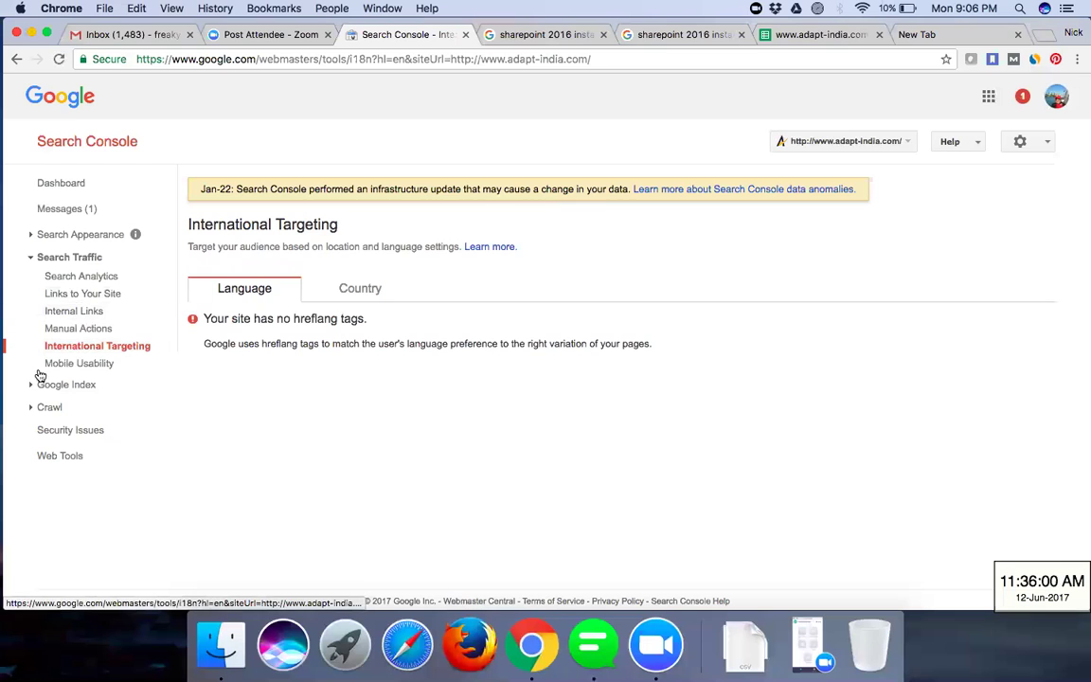
- Inspect the Mobile Usability chart of 17 affected pages and expand the Google Index reports
{"action": "left_click", "coordinate": [93, 369]}
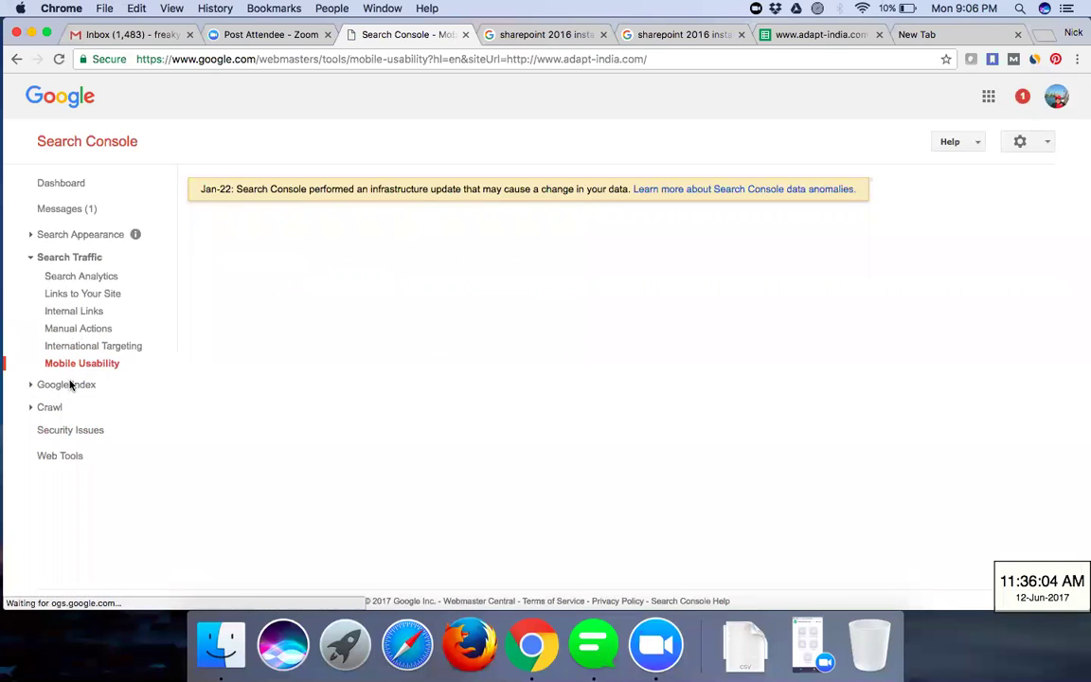
{"action": "left_click", "coordinate": [59, 385]}
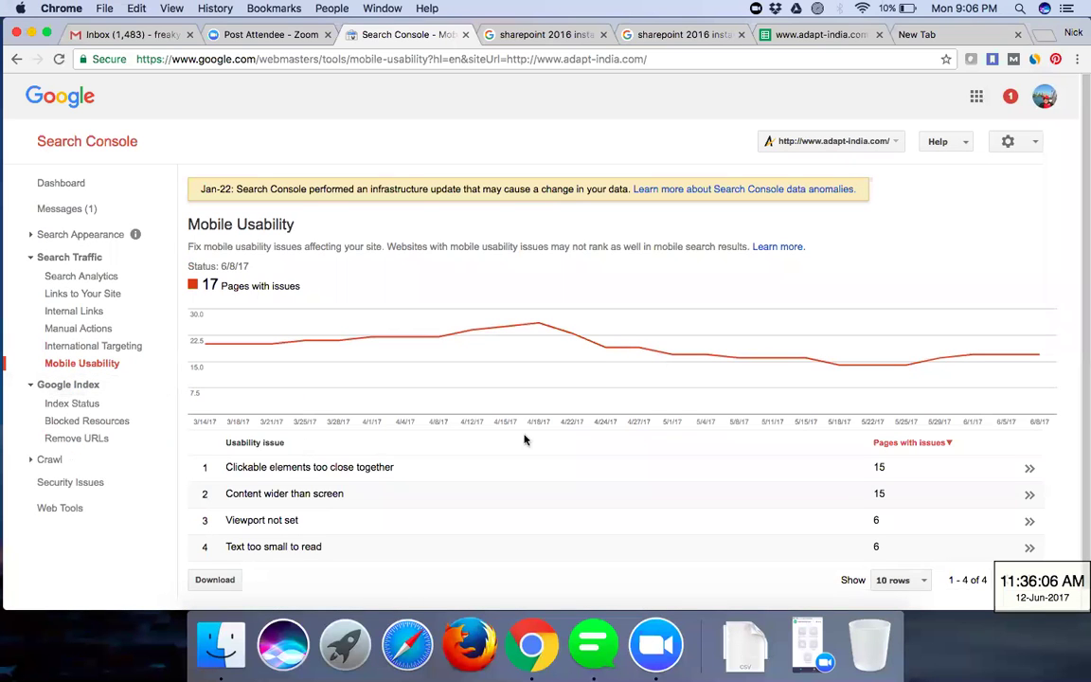
{"action": "scroll", "coordinate": [596, 489], "scroll_direction": "down", "scroll_amount": 1}
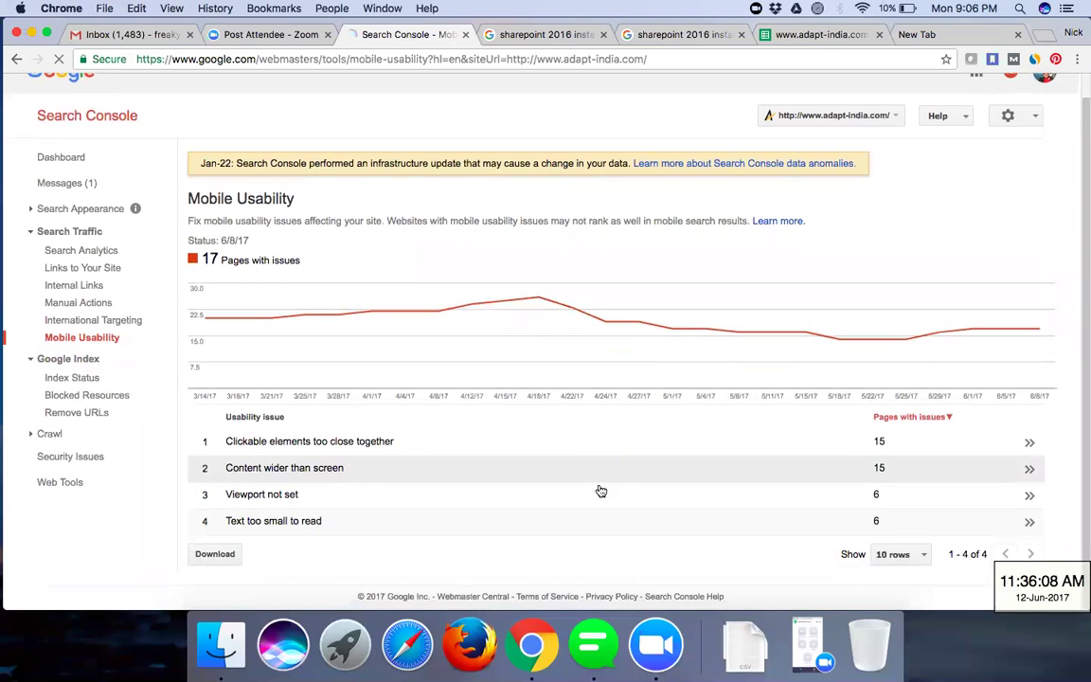
{"action": "scroll", "coordinate": [601, 490], "scroll_direction": "up", "scroll_amount": 1}
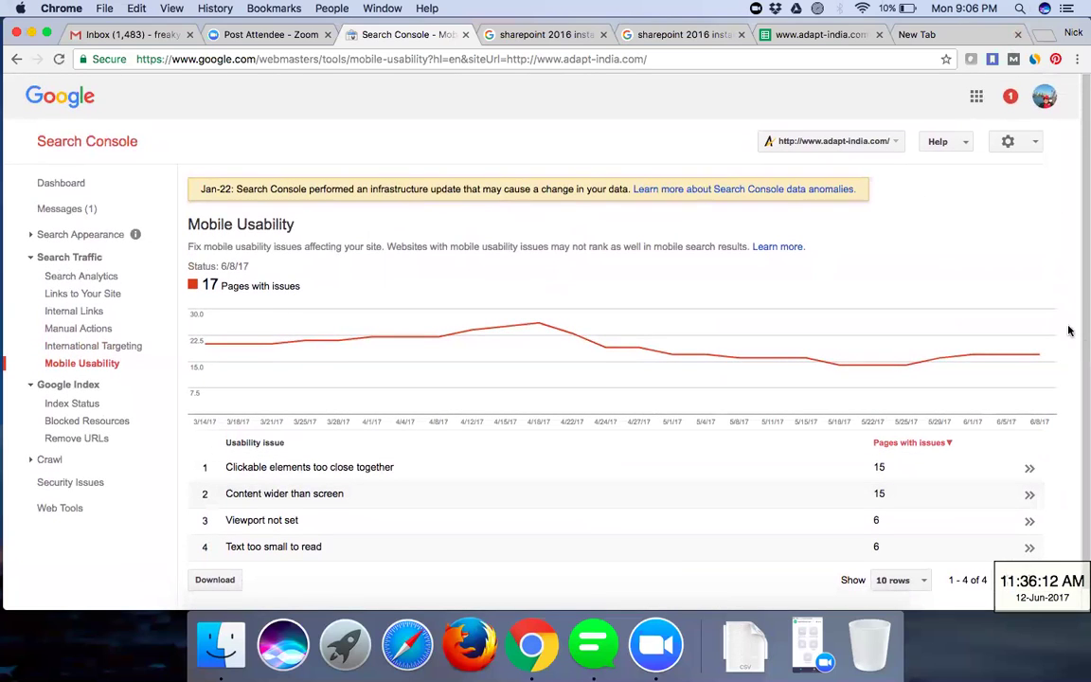
{"action": "mouse_move", "coordinate": [911, 369]}
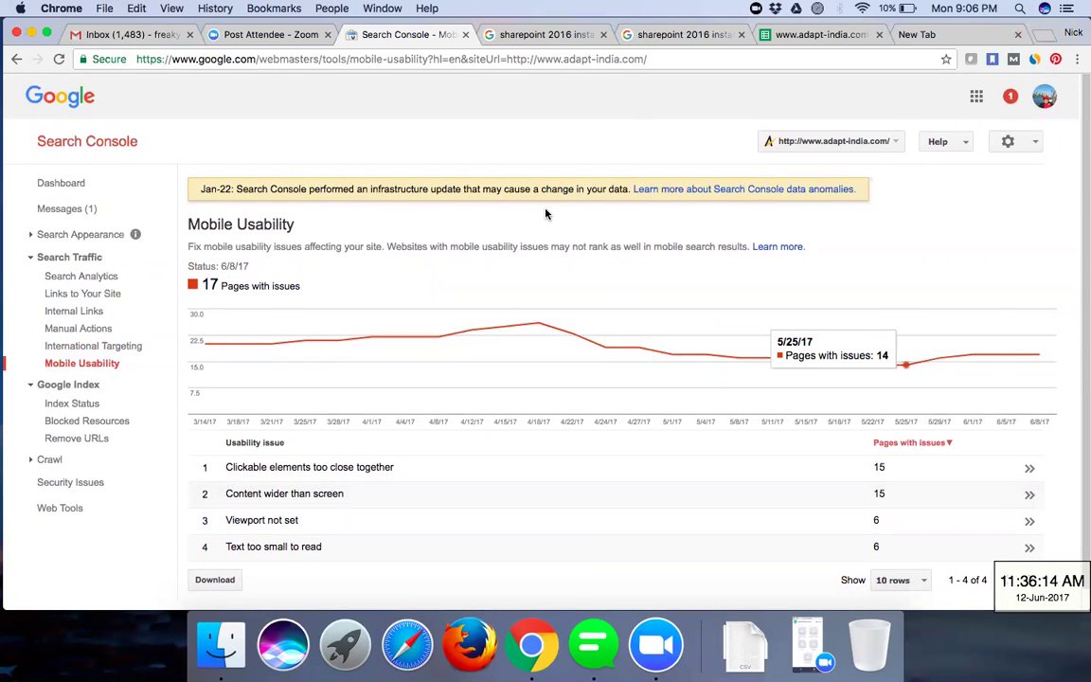
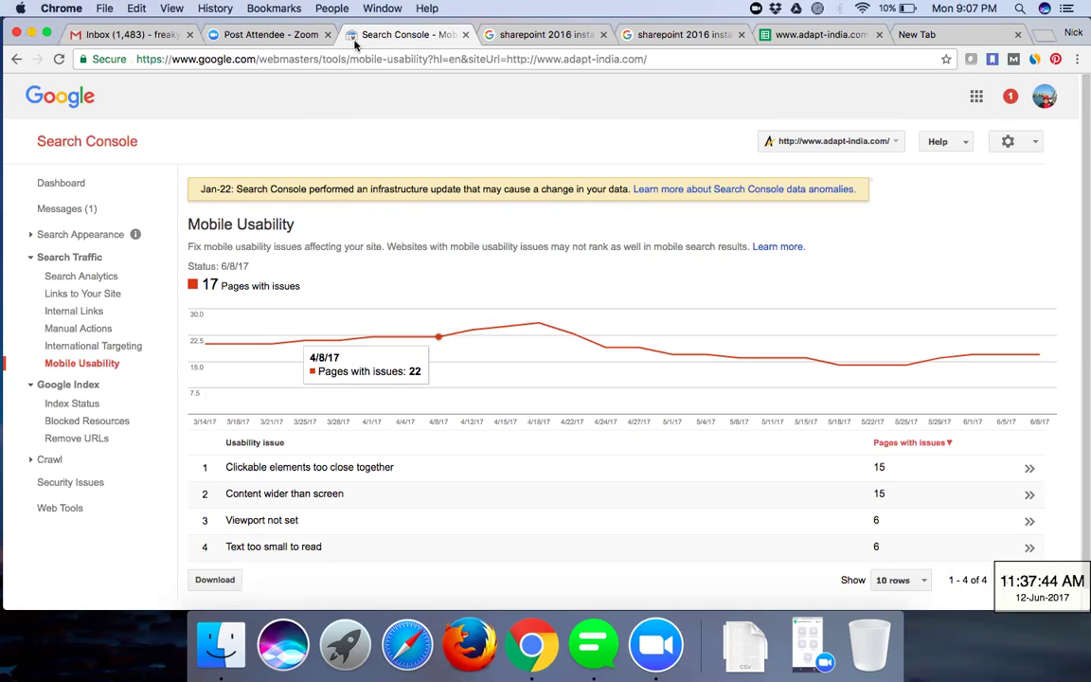
- Switch to the empty new tab and clear the partly typed 'w' from the omnibox
{"action": "left_click", "coordinate": [985, 34]}
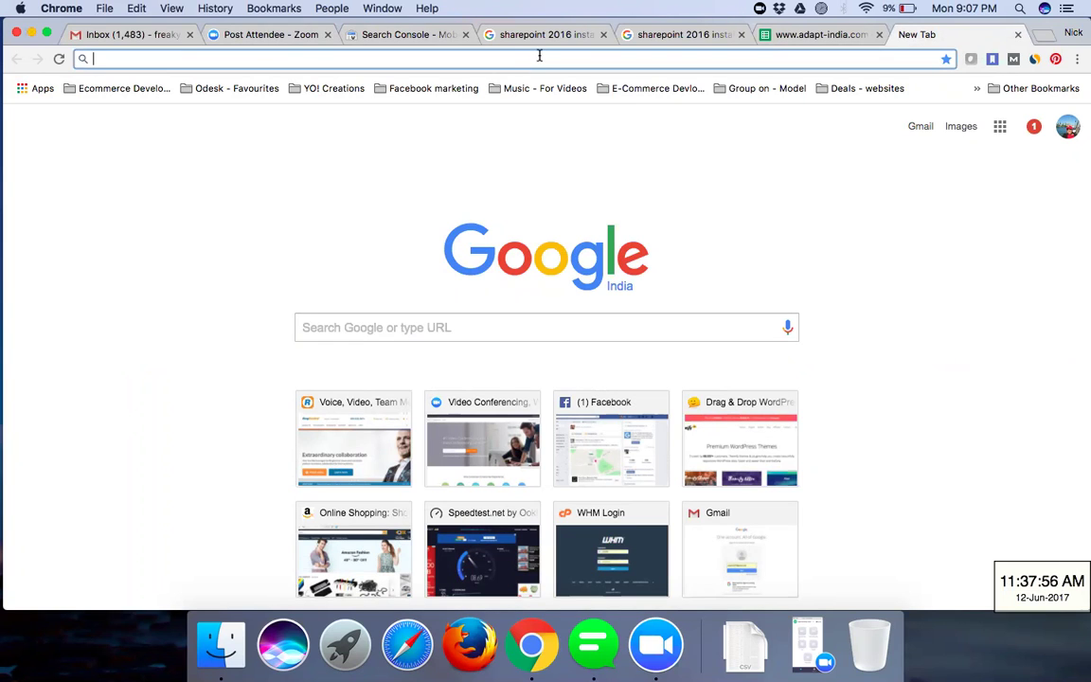
{"action": "type", "text": "w"}
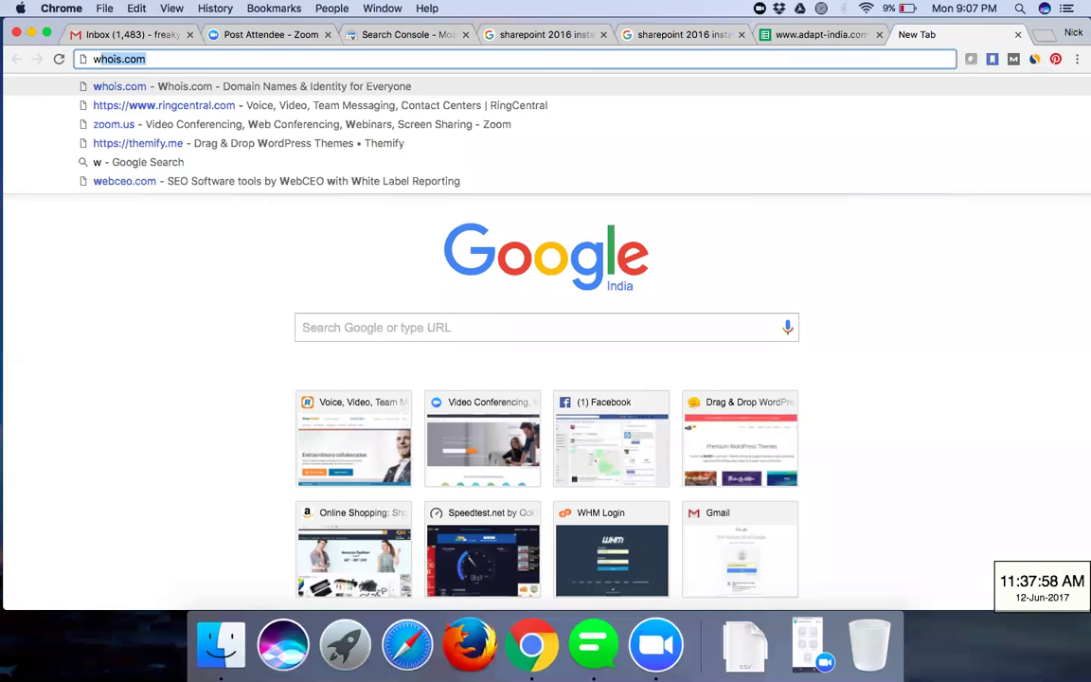
{"action": "key", "text": "BackSpace"}
{"action": "key", "text": "BackSpace"}
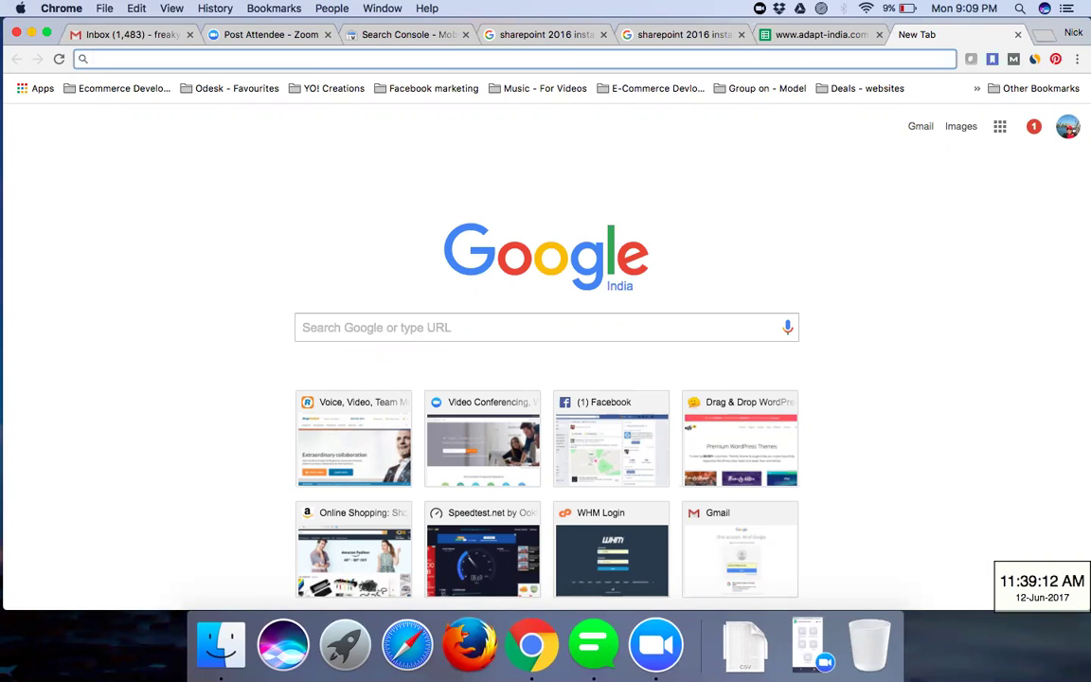
{"action": "type", "text": "vasuin"}
{"action": "key", "text": "BackSpace"}
{"action": "type", "text": "frastru"}
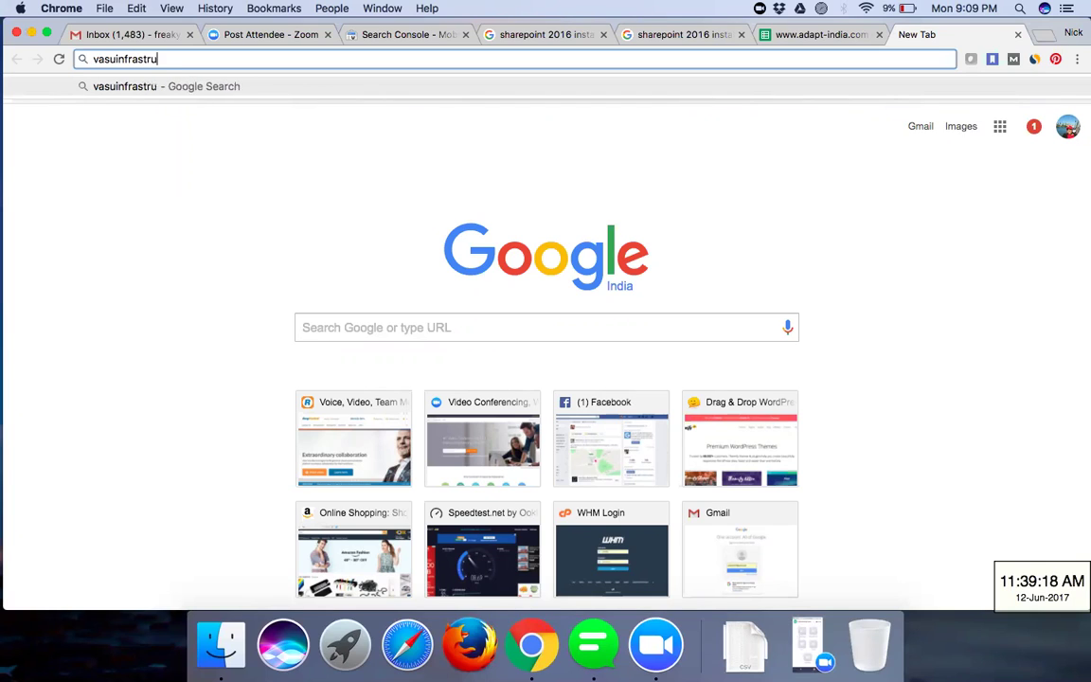
{"action": "type", "text": "cture."}
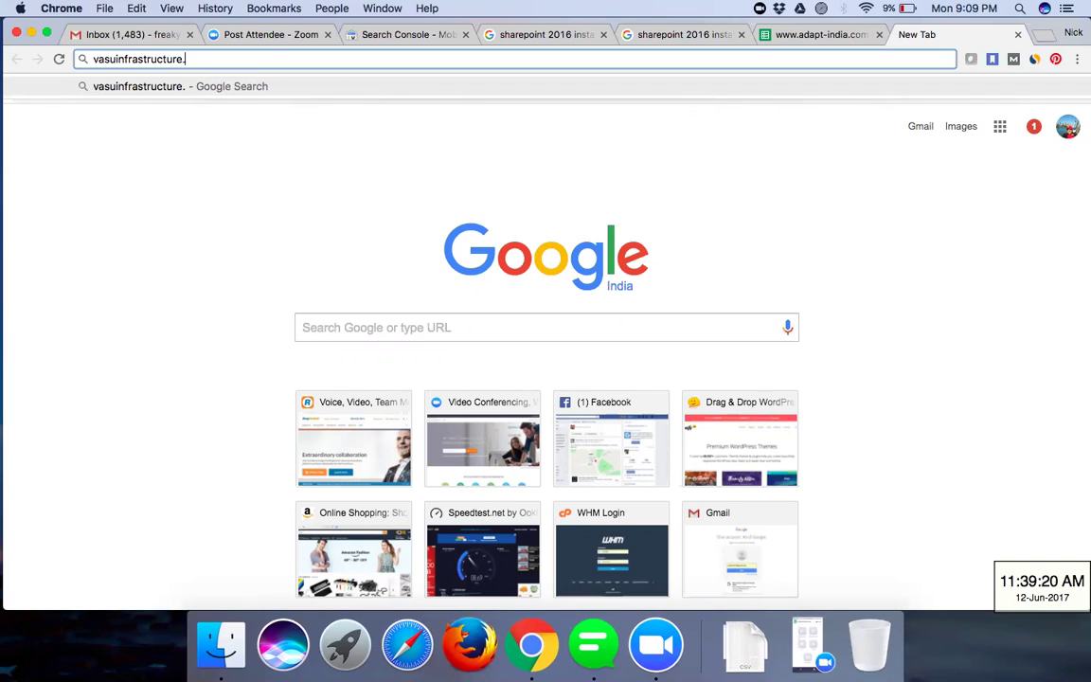
{"action": "type", "text": "in/wp-admi"}
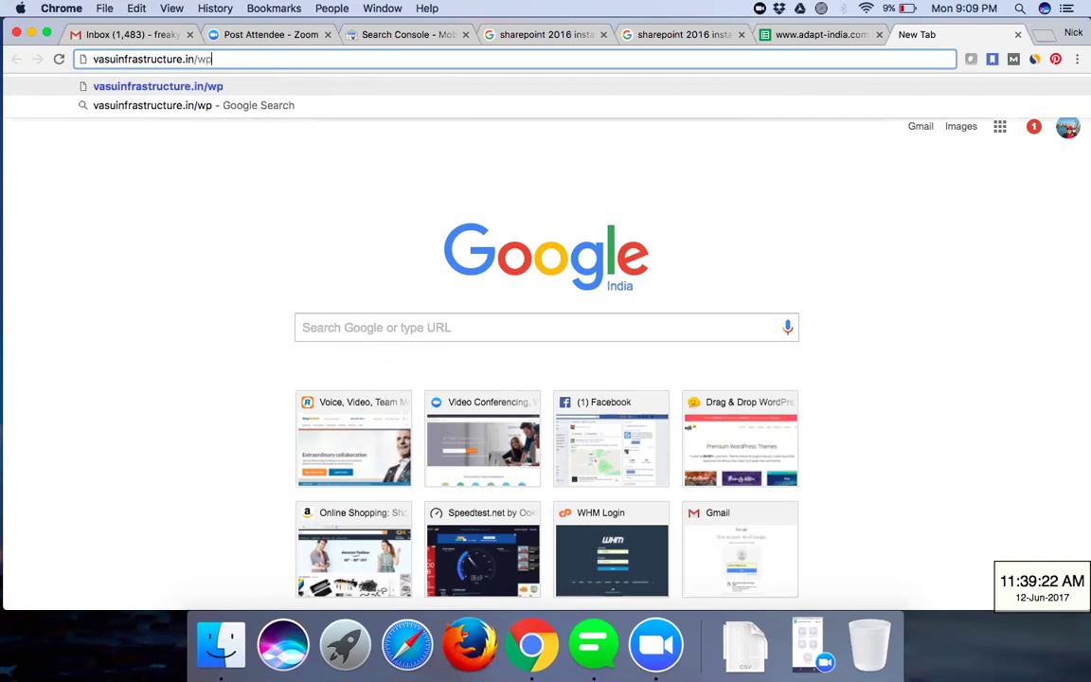
{"action": "type", "text": "n"}
{"action": "key", "text": "Return"}
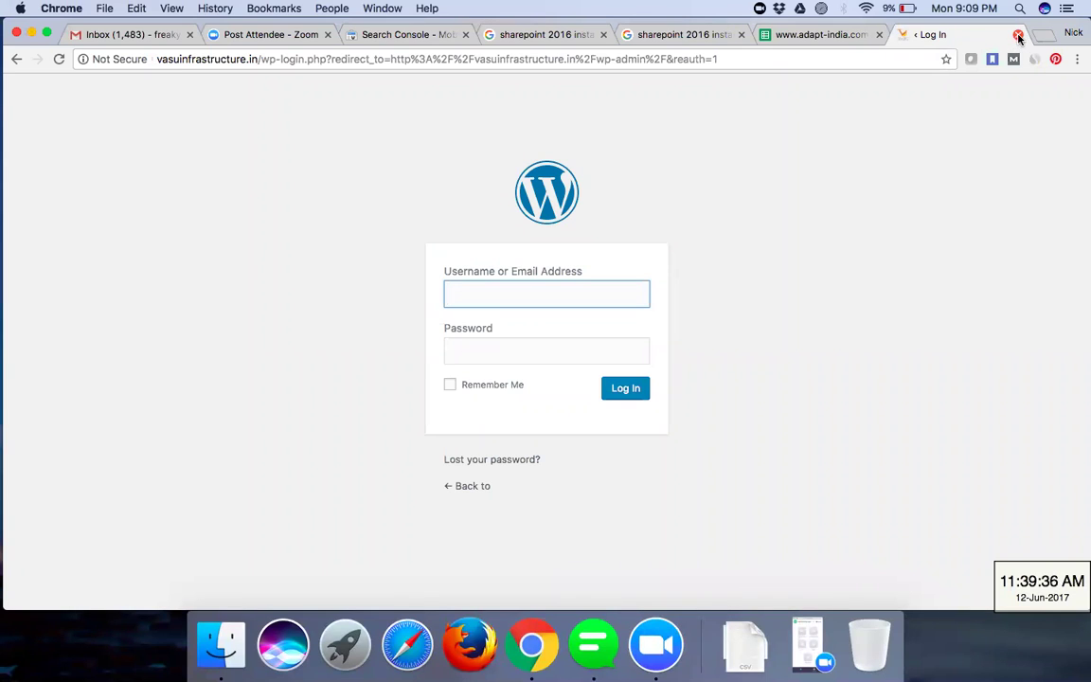
{"action": "left_click", "coordinate": [17, 60]}
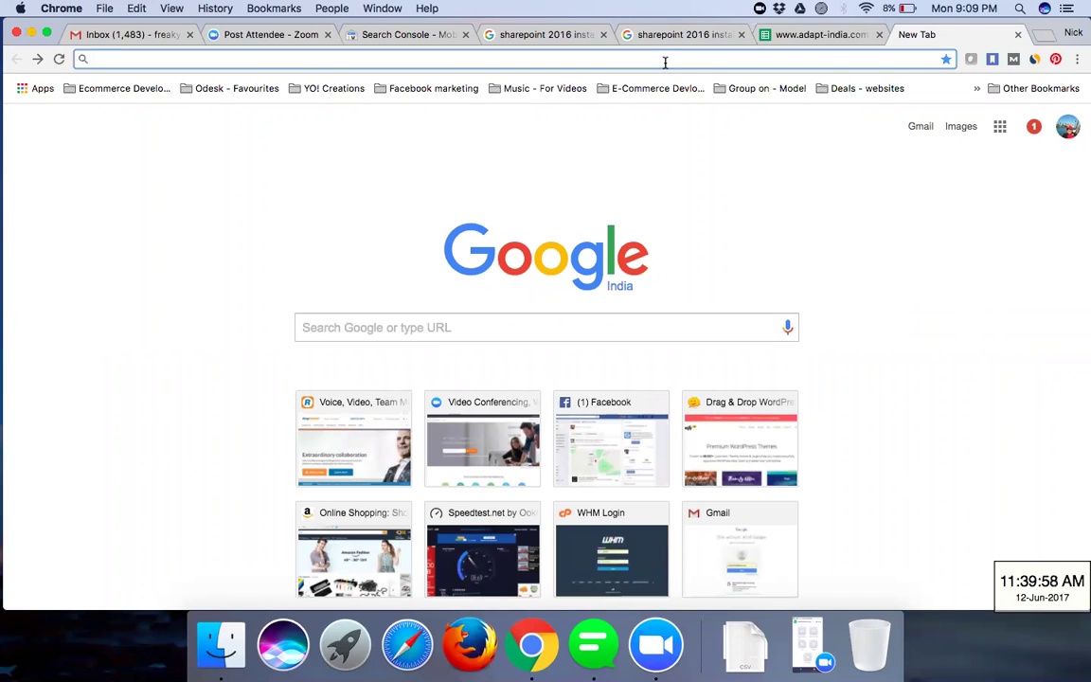
- Load pulsedma.com, then go to its /wp-admin login page
{"action": "type", "text": "pul"}
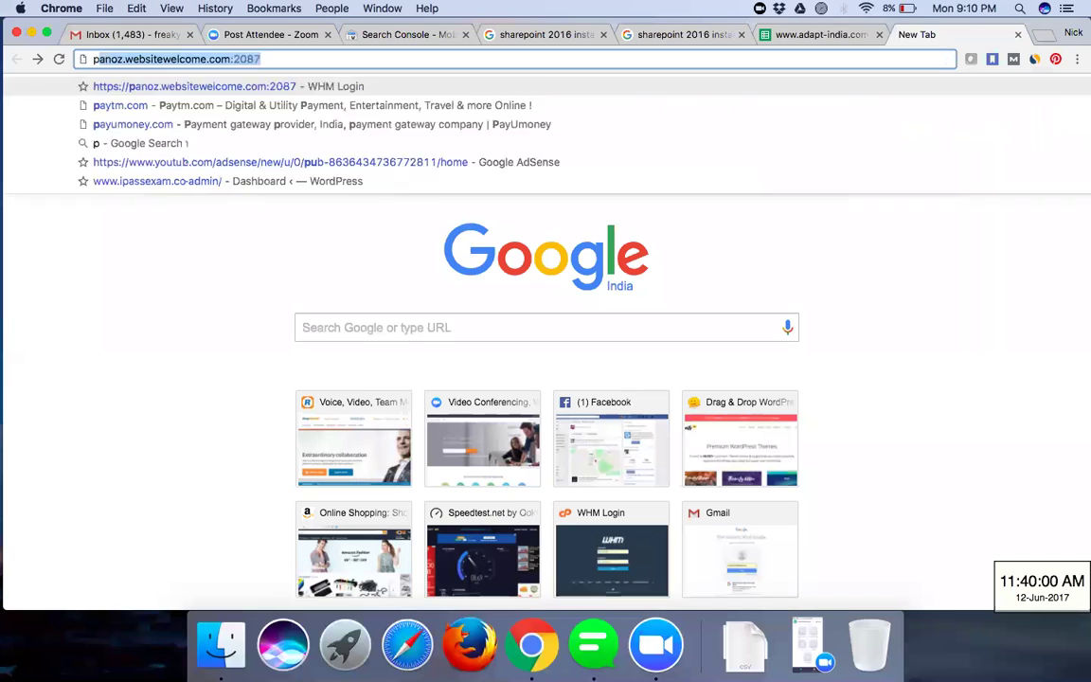
{"action": "type", "text": "se"}
{"action": "key", "text": "Return"}
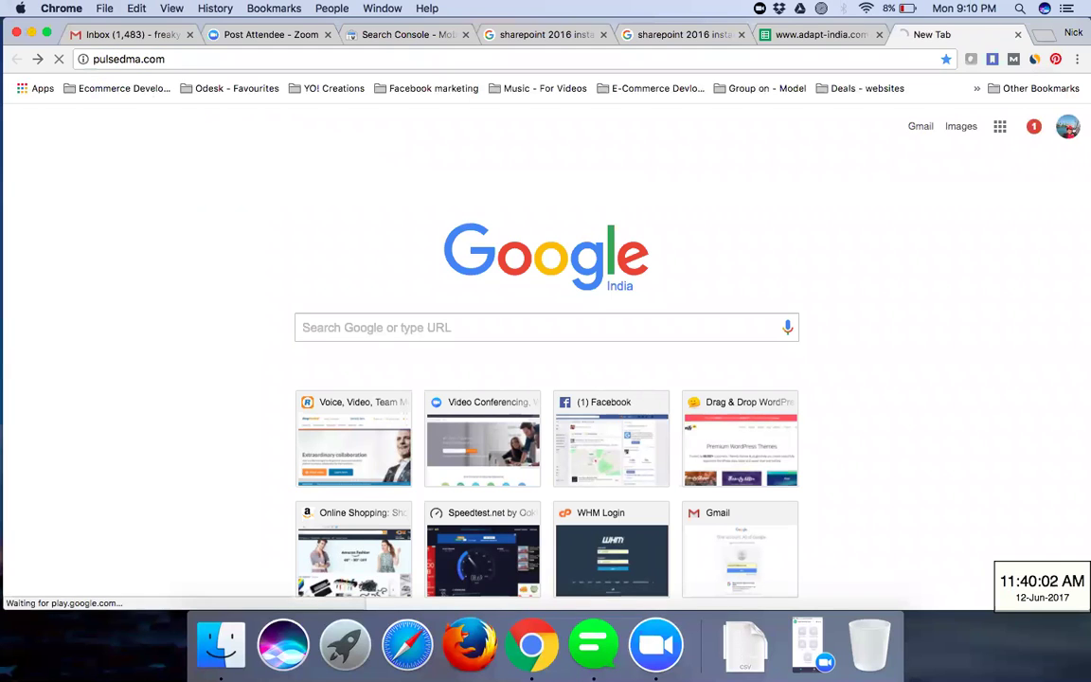
{"action": "left_click", "coordinate": [483, 57]}
{"action": "left_click", "coordinate": [483, 57]}
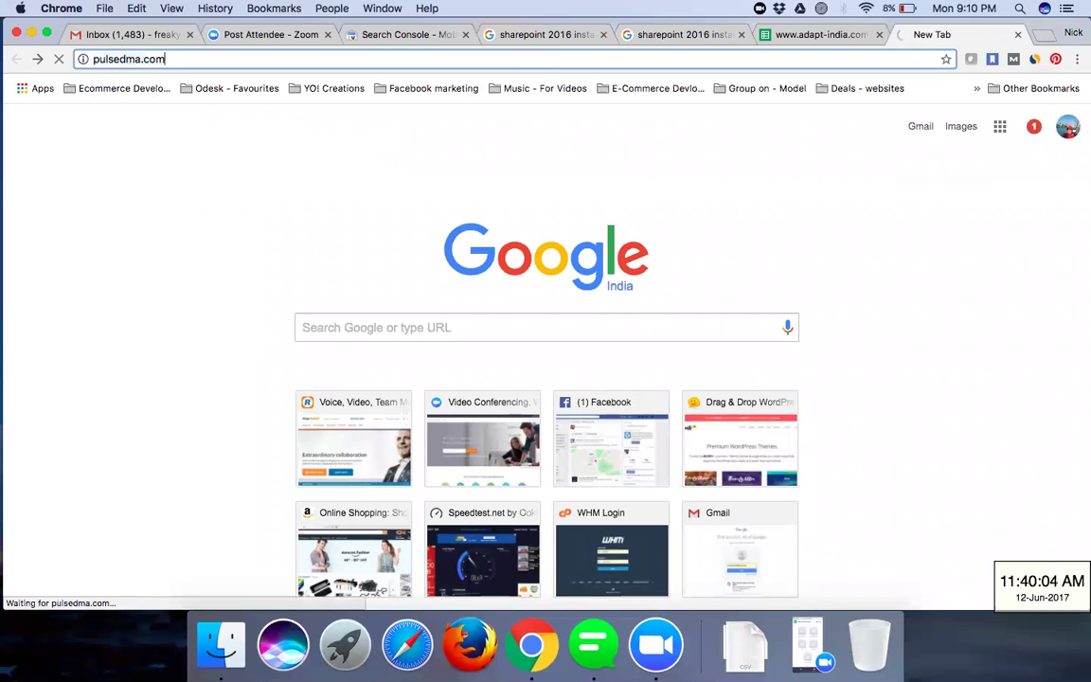
{"action": "type", "text": "/wp-admin"}
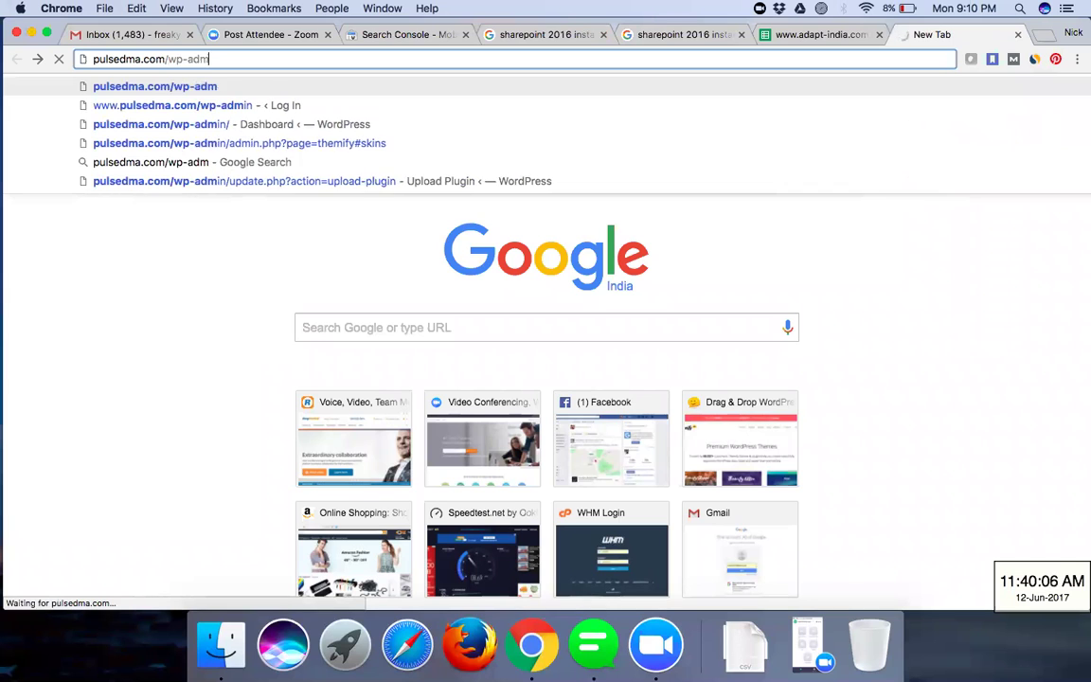
{"action": "key", "text": "Return"}
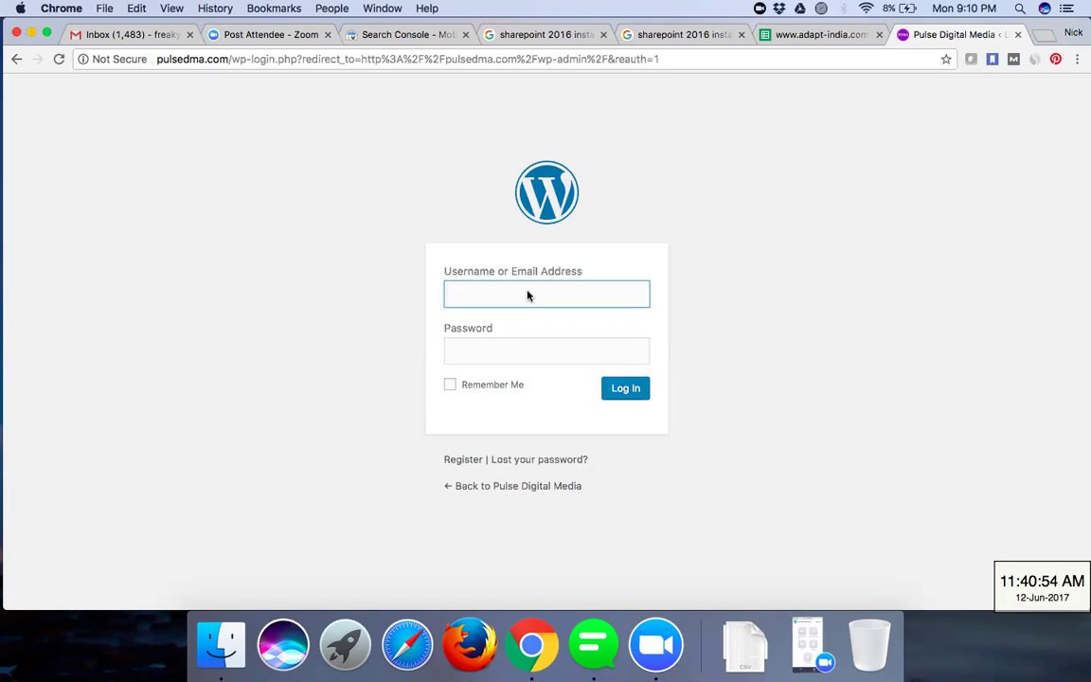
- Sign in to the pulsedma.com WordPress admin with the account username and password, declining to save the password
{"action": "left_click", "coordinate": [548, 295]}
{"action": "type", "text": "ad"}
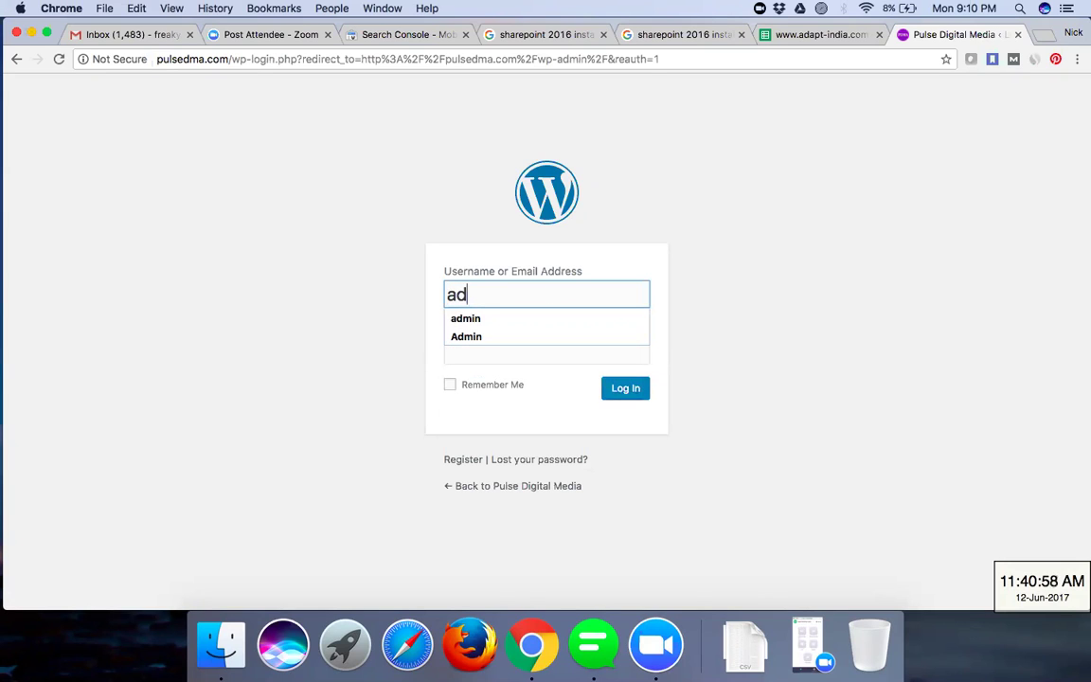
{"action": "type", "text": "min"}
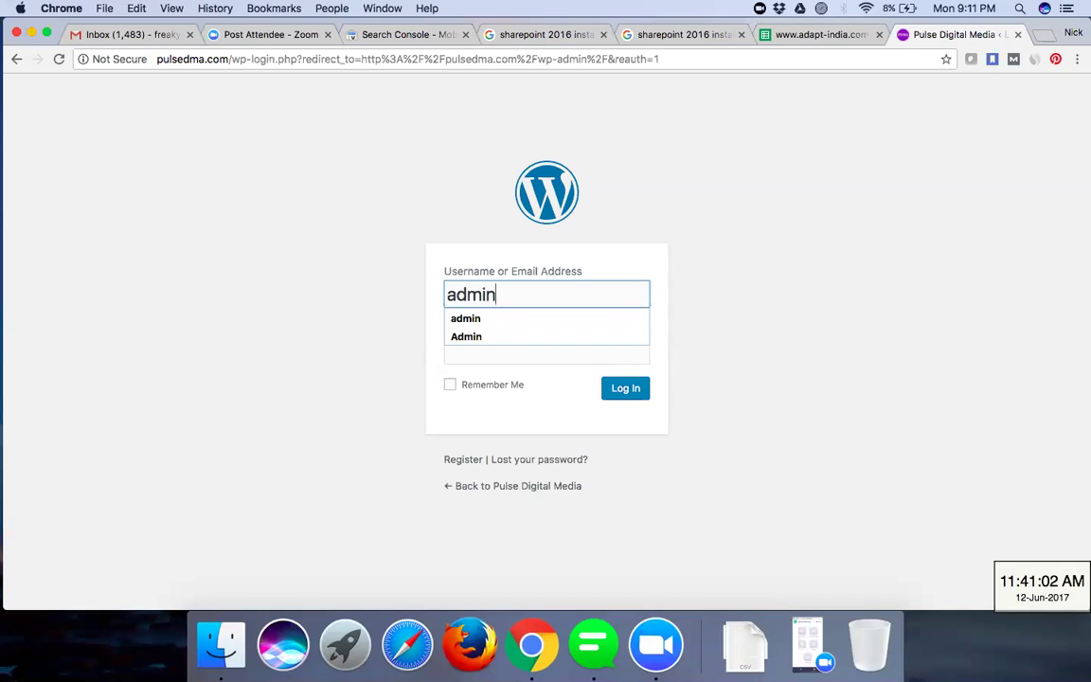
{"action": "key", "text": "Tab"}
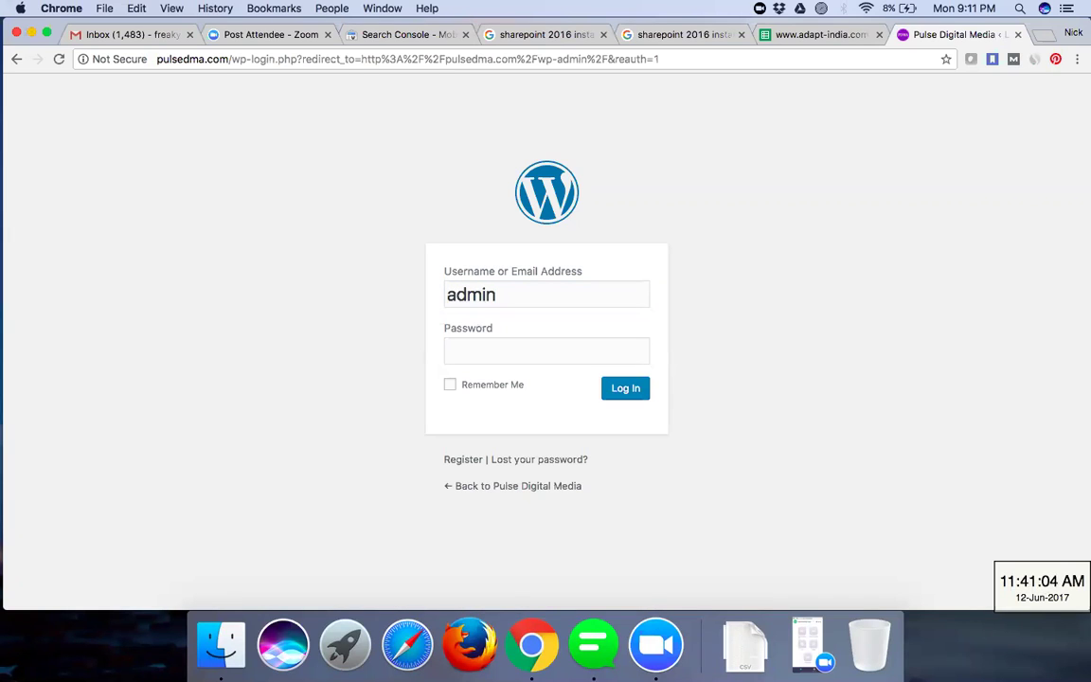
{"action": "left_click", "coordinate": [546, 350]}
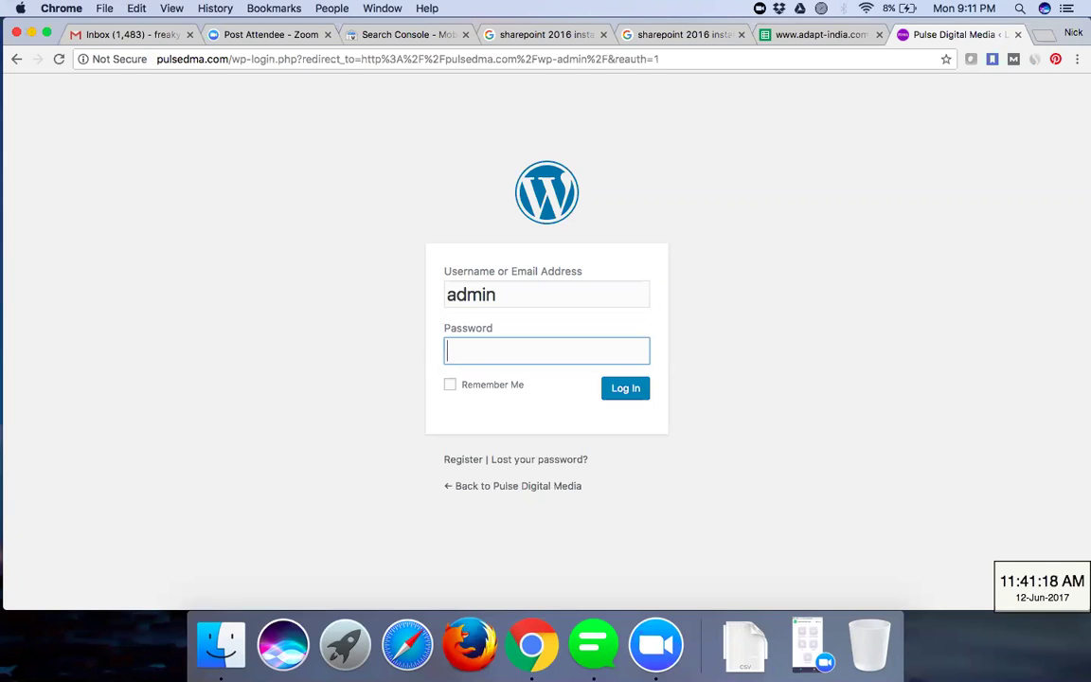
{"action": "type", "text": "••••••••••"}
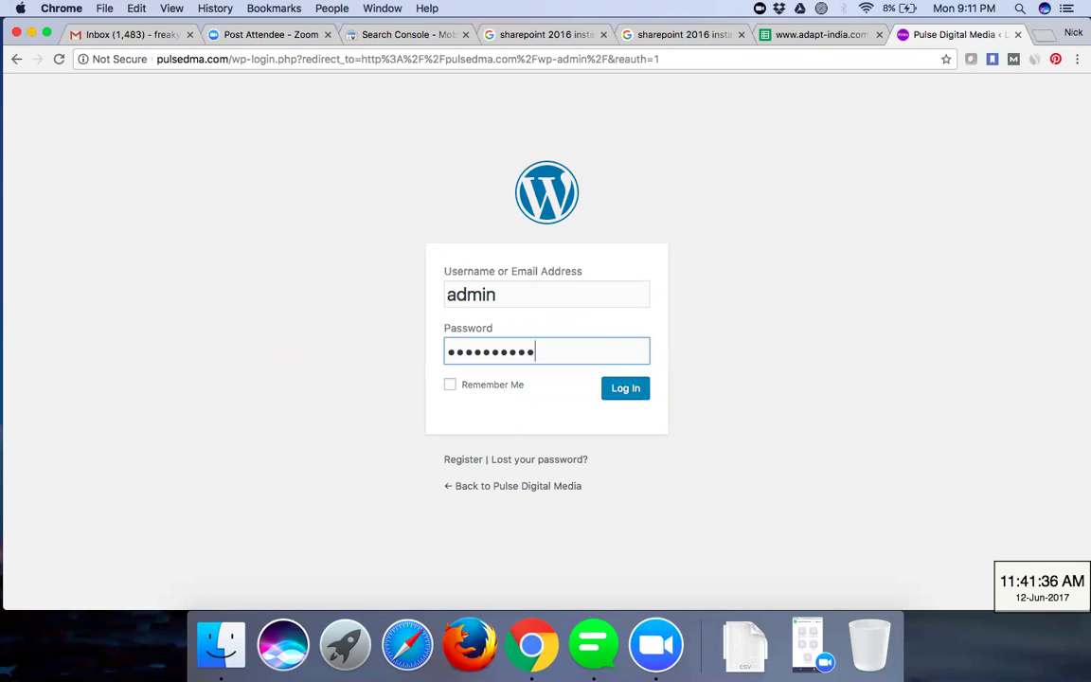
{"action": "type", "text": "••••"}
{"action": "key", "text": "Return"}
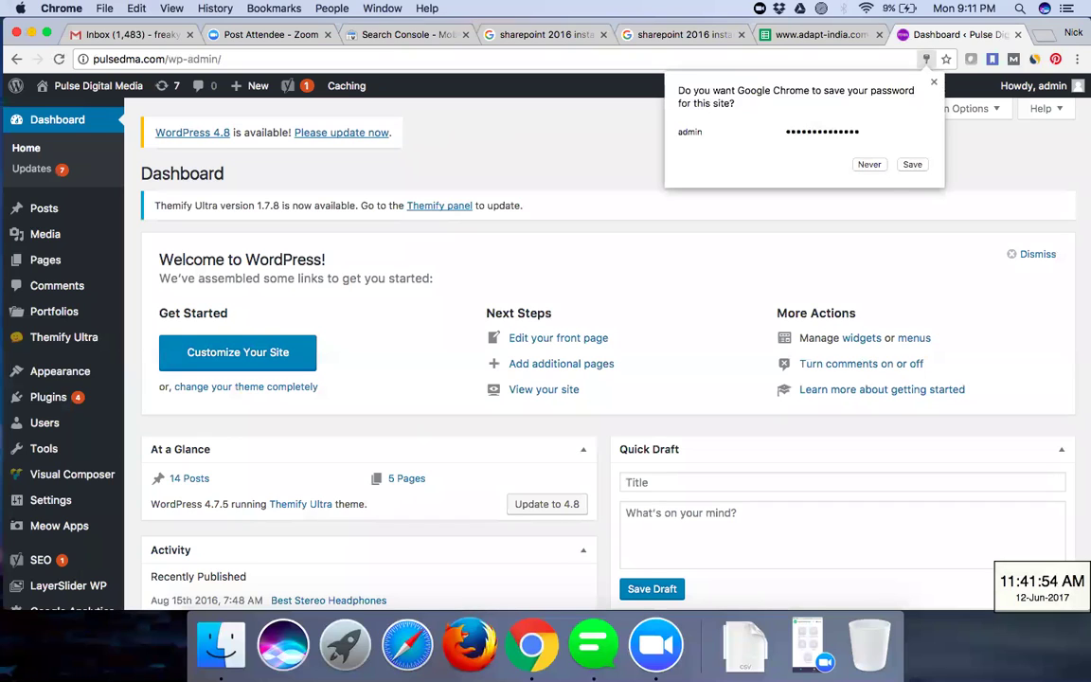
{"action": "left_click", "coordinate": [866, 164]}
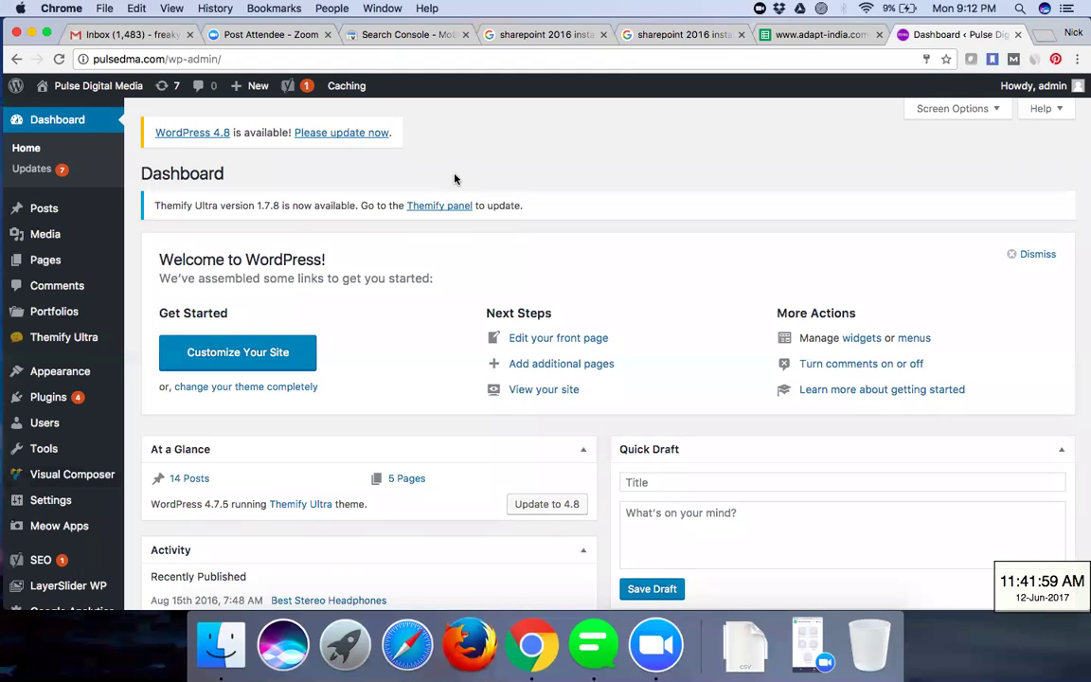
- Look over the Dashboard, then go to Plugins > Add New
{"action": "scroll", "coordinate": [66, 411], "scroll_direction": "down", "scroll_amount": 1}
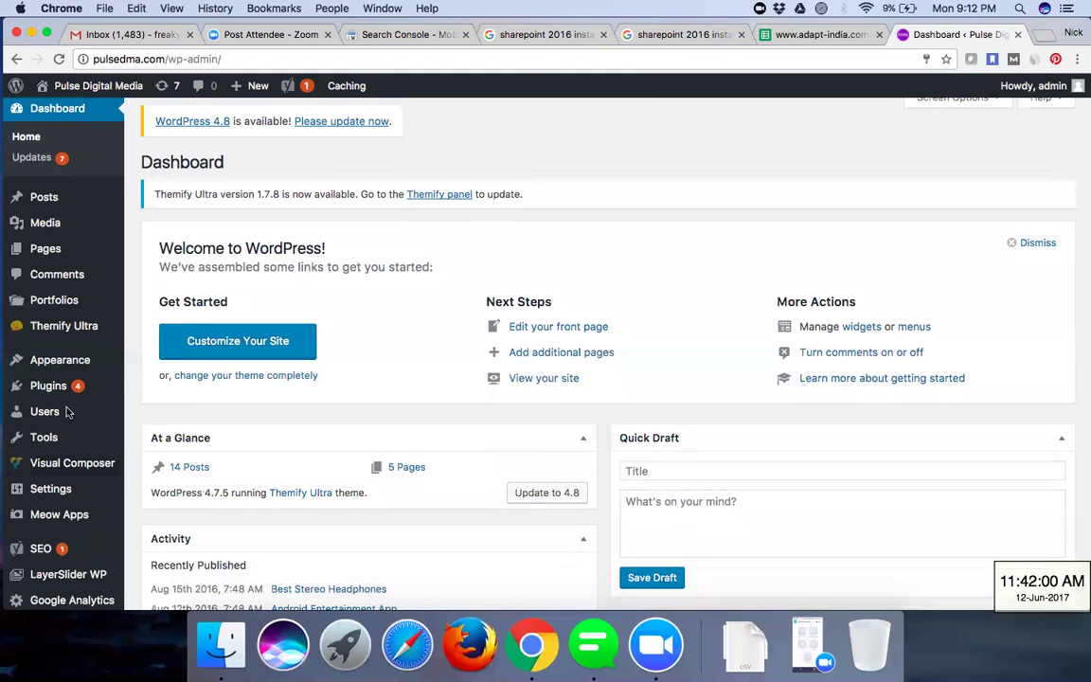
{"action": "scroll", "coordinate": [67, 411], "scroll_direction": "down", "scroll_amount": 2}
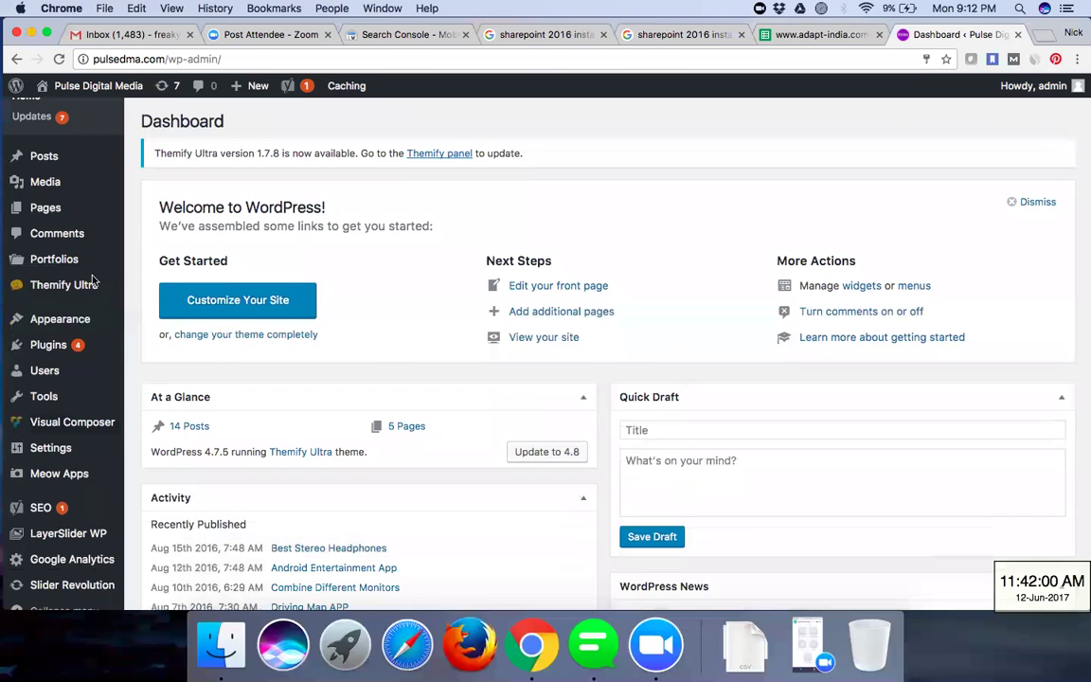
{"action": "scroll", "coordinate": [93, 281], "scroll_direction": "down", "scroll_amount": 3}
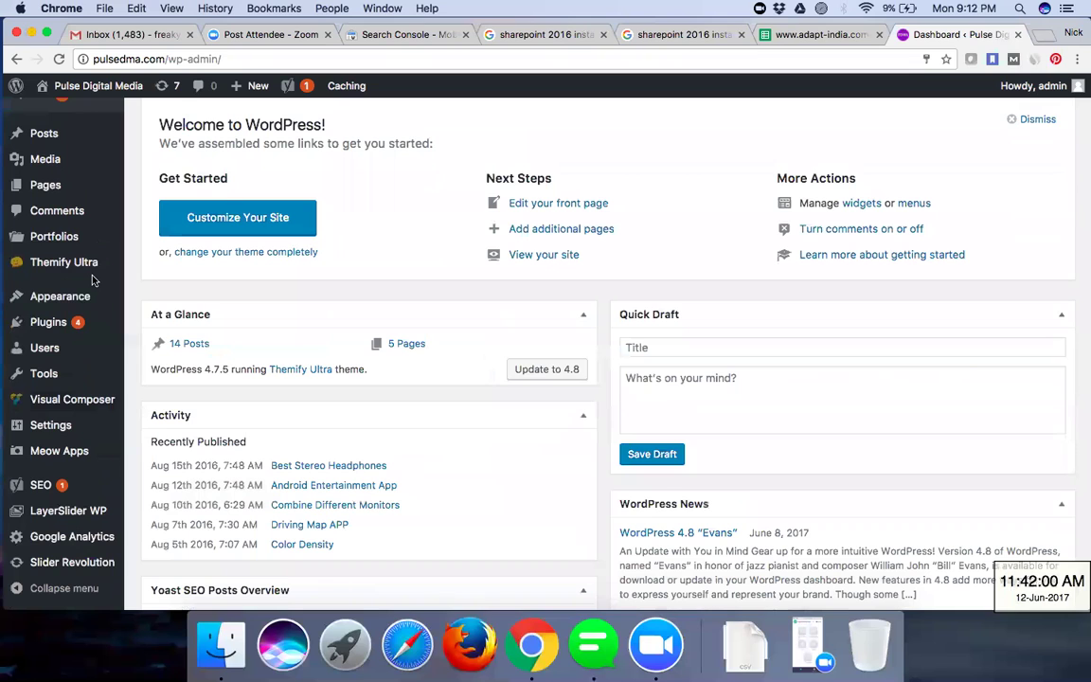
{"action": "scroll", "coordinate": [468, 171], "scroll_direction": "down", "scroll_amount": 8}
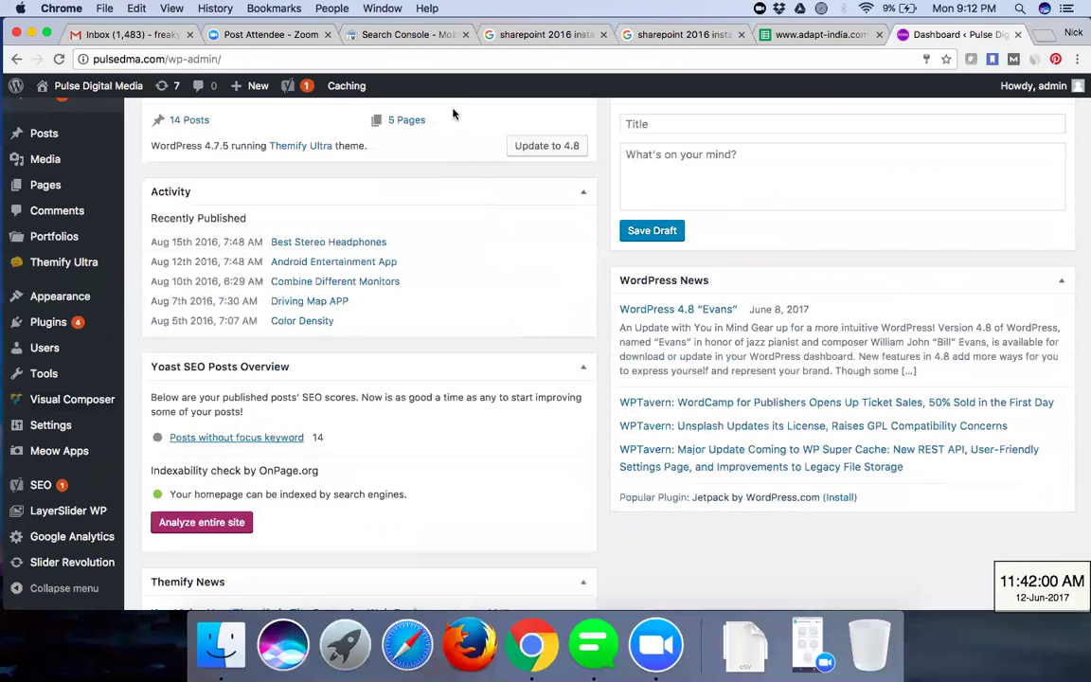
{"action": "scroll", "coordinate": [284, 285], "scroll_direction": "up", "scroll_amount": 12}
{"action": "mouse_move", "coordinate": [120, 380]}
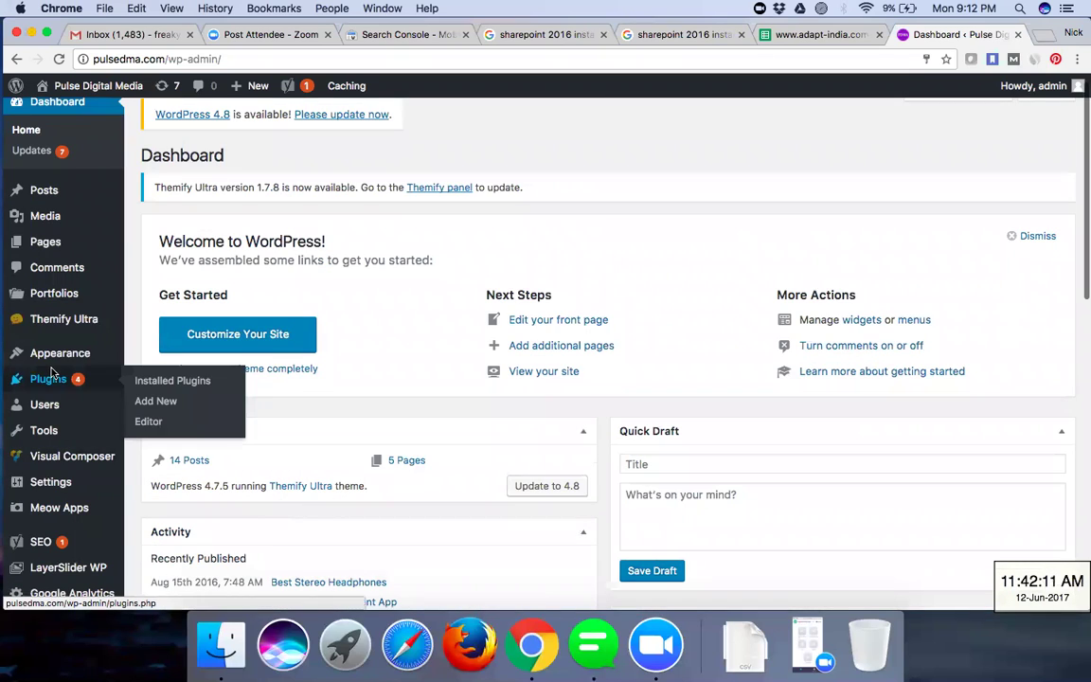
{"action": "left_click", "coordinate": [159, 402]}
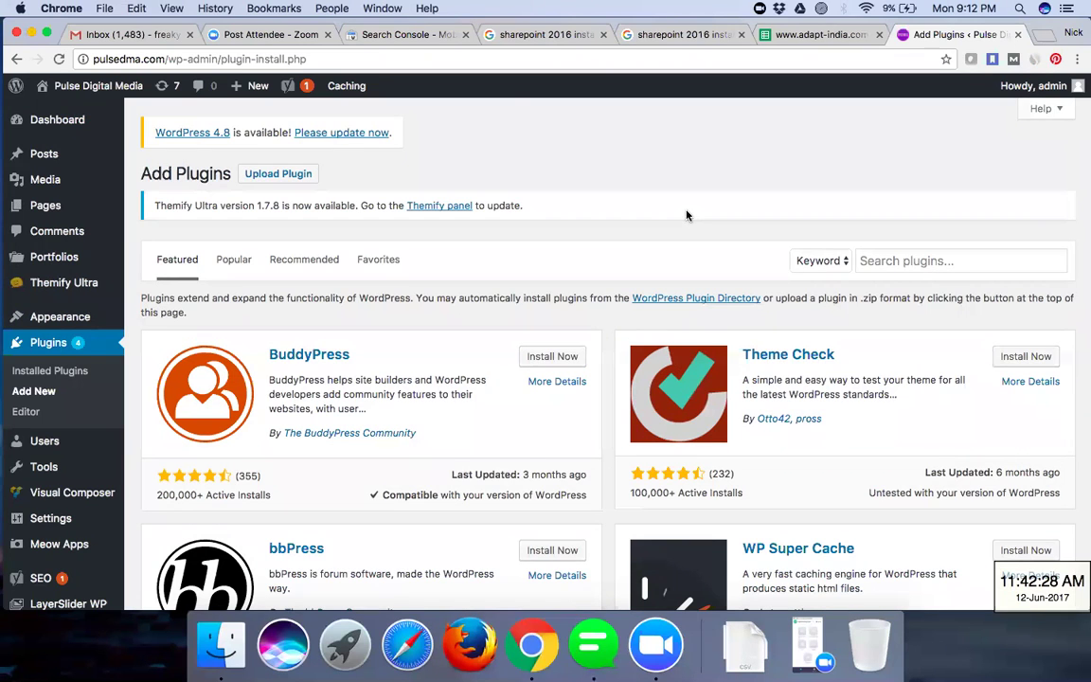
- Search the plugin directory for robots.txt
{"action": "scroll", "coordinate": [686, 214], "scroll_direction": "down", "scroll_amount": 1}
{"action": "scroll", "coordinate": [692, 216], "scroll_direction": "down", "scroll_amount": 3}
{"action": "scroll", "coordinate": [805, 235], "scroll_direction": "up", "scroll_amount": 4}
{"action": "left_click", "coordinate": [897, 262]}
{"action": "type", "text": "robot"}
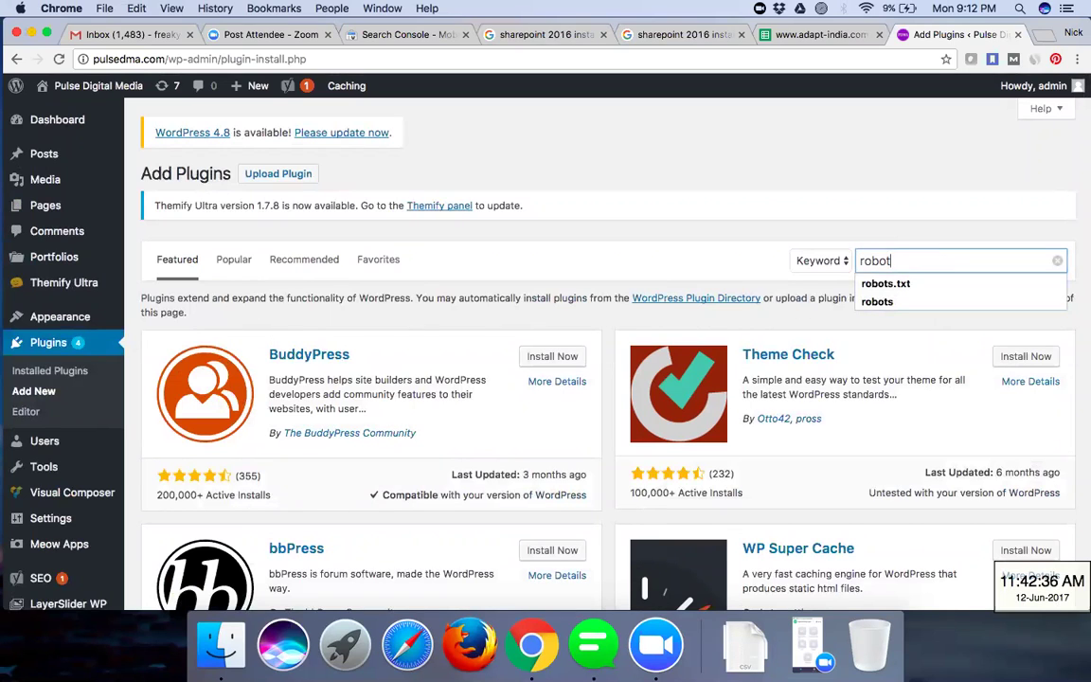
{"action": "key", "text": "Return"}
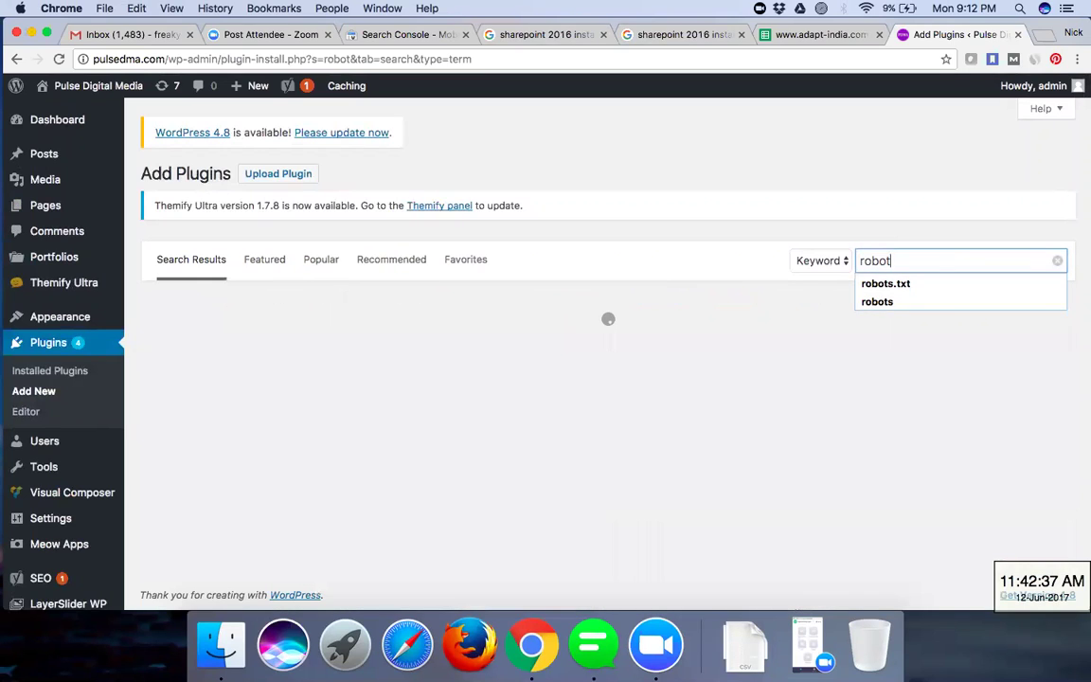
{"action": "key", "text": "Down"}
{"action": "key", "text": "Return"}
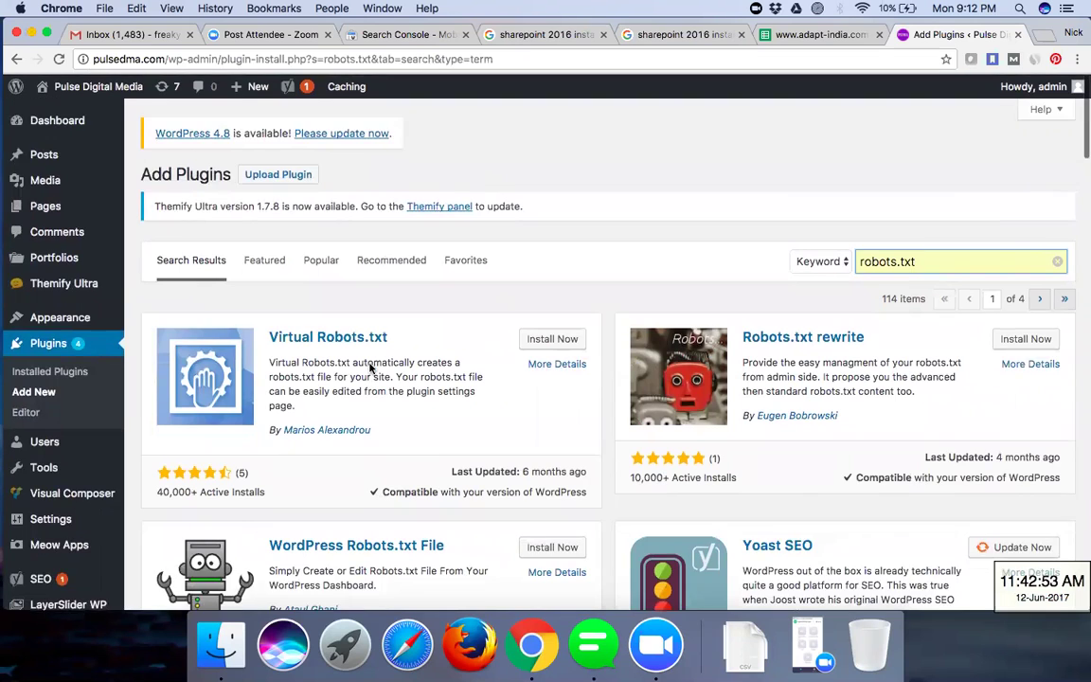
- Install and activate the Virtual Robots.txt plugin, then switch to the Gmail tab
{"action": "scroll", "coordinate": [370, 366], "scroll_direction": "down", "scroll_amount": 2}
{"action": "scroll", "coordinate": [387, 489], "scroll_direction": "up", "scroll_amount": 1}
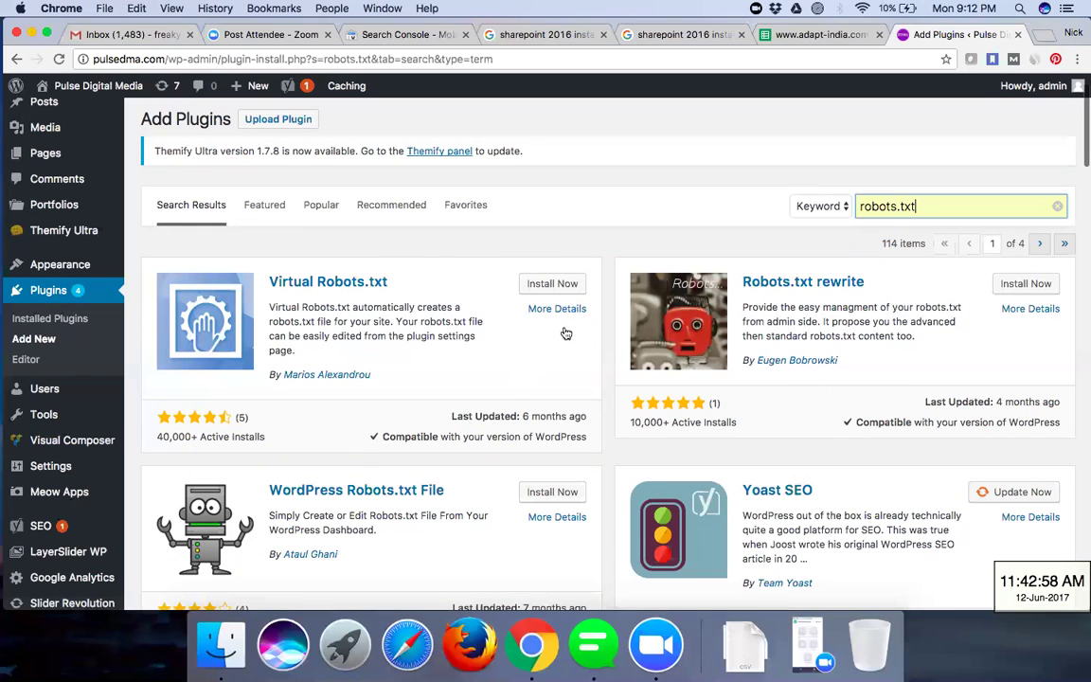
{"action": "scroll", "coordinate": [564, 334], "scroll_direction": "down", "scroll_amount": 3}
{"action": "scroll", "coordinate": [564, 334], "scroll_direction": "up", "scroll_amount": 4}
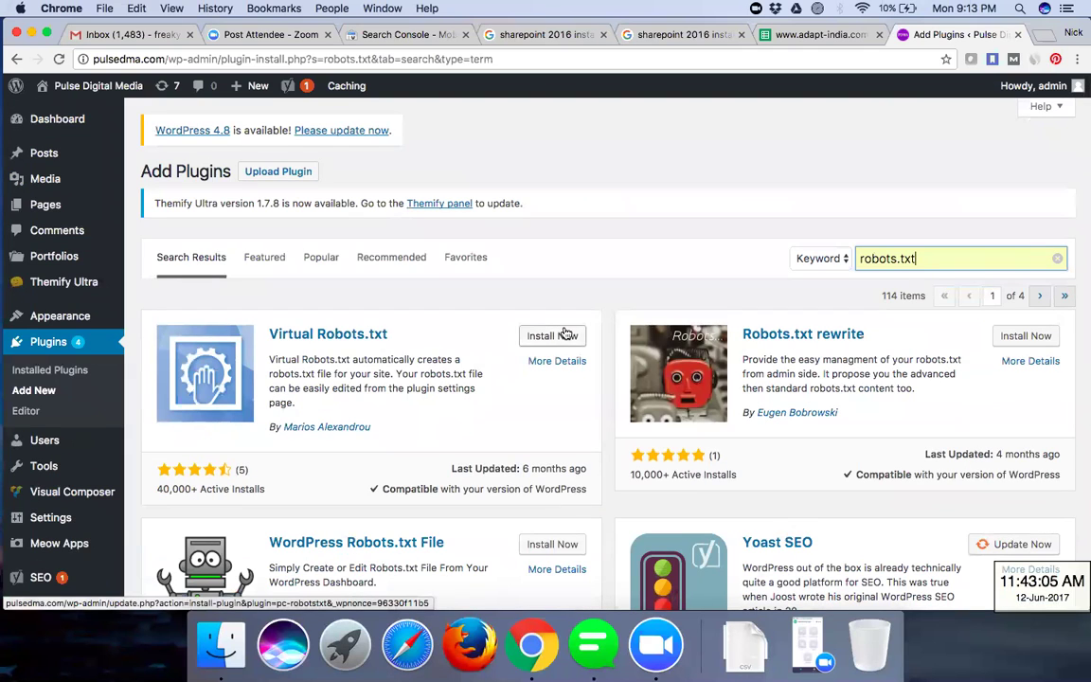
{"action": "left_click", "coordinate": [564, 333]}
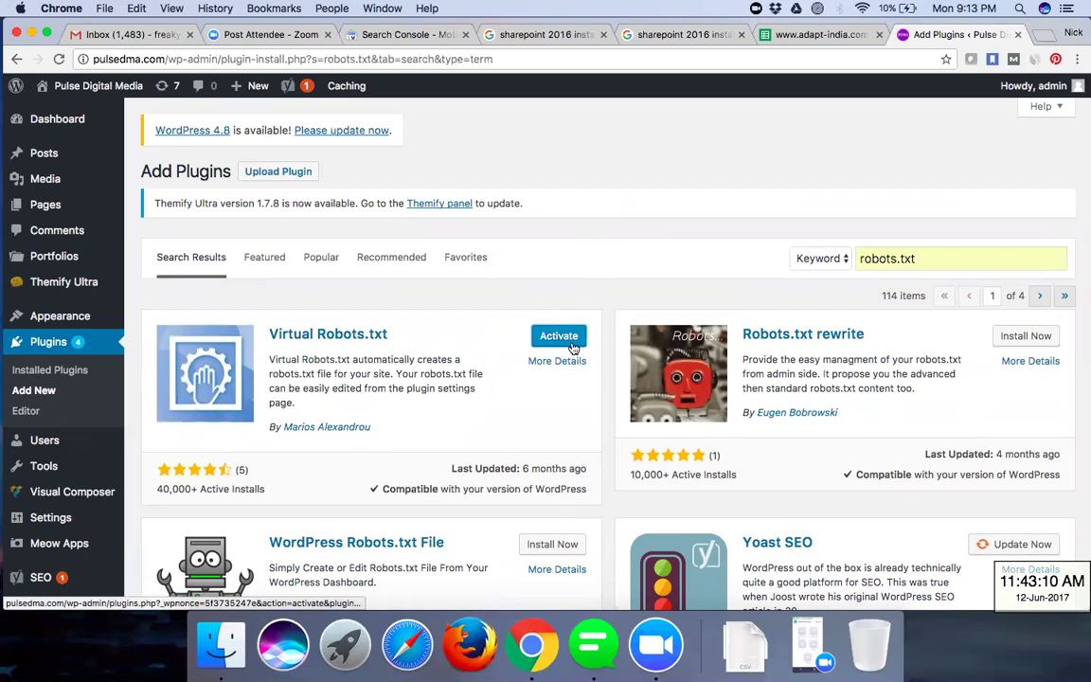
{"action": "left_click", "coordinate": [571, 347]}
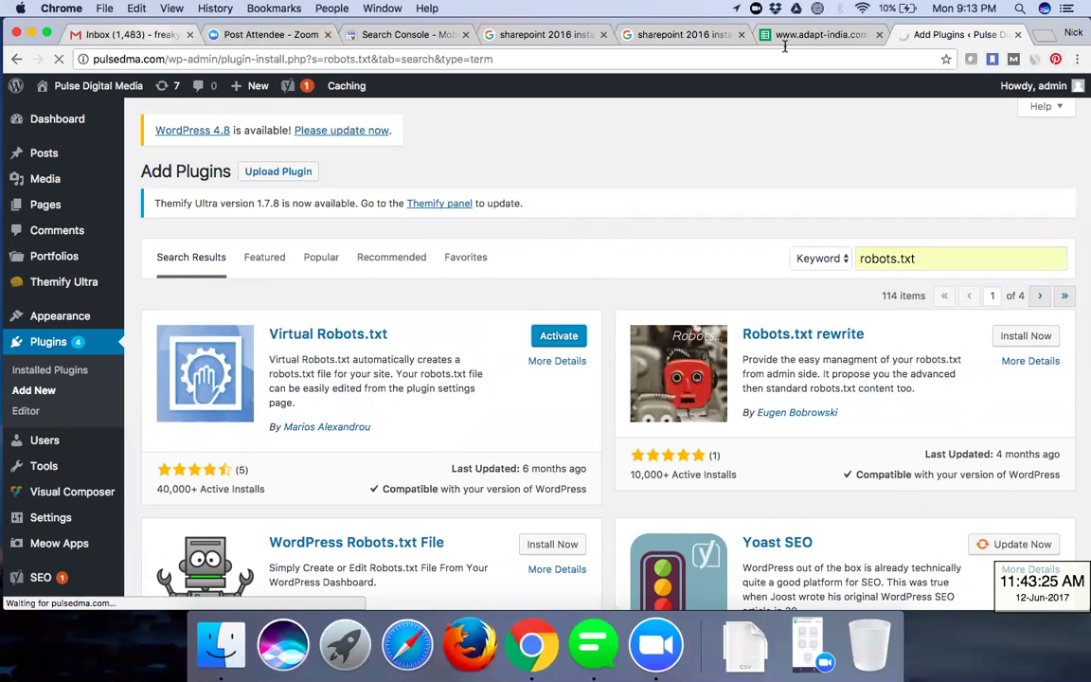
{"action": "key", "text": "super+1"}
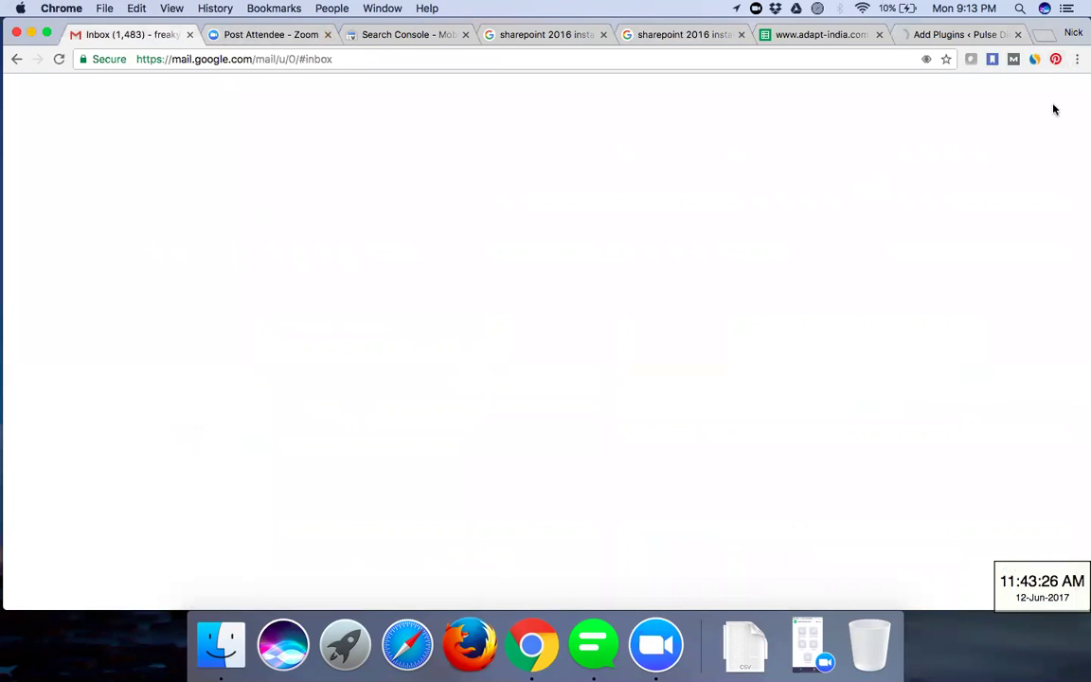
{"action": "left_click", "coordinate": [1055, 97]}
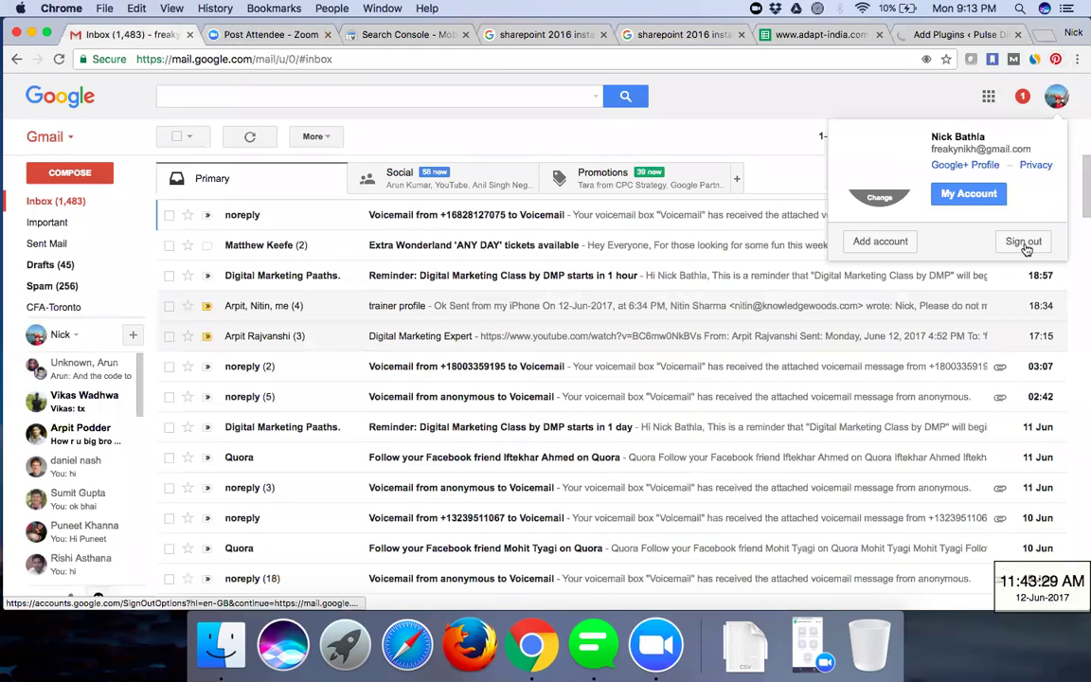
- Sign out of Gmail, sign back in with the second saved Google account, and open Google Drive
{"action": "left_click", "coordinate": [940, 36]}
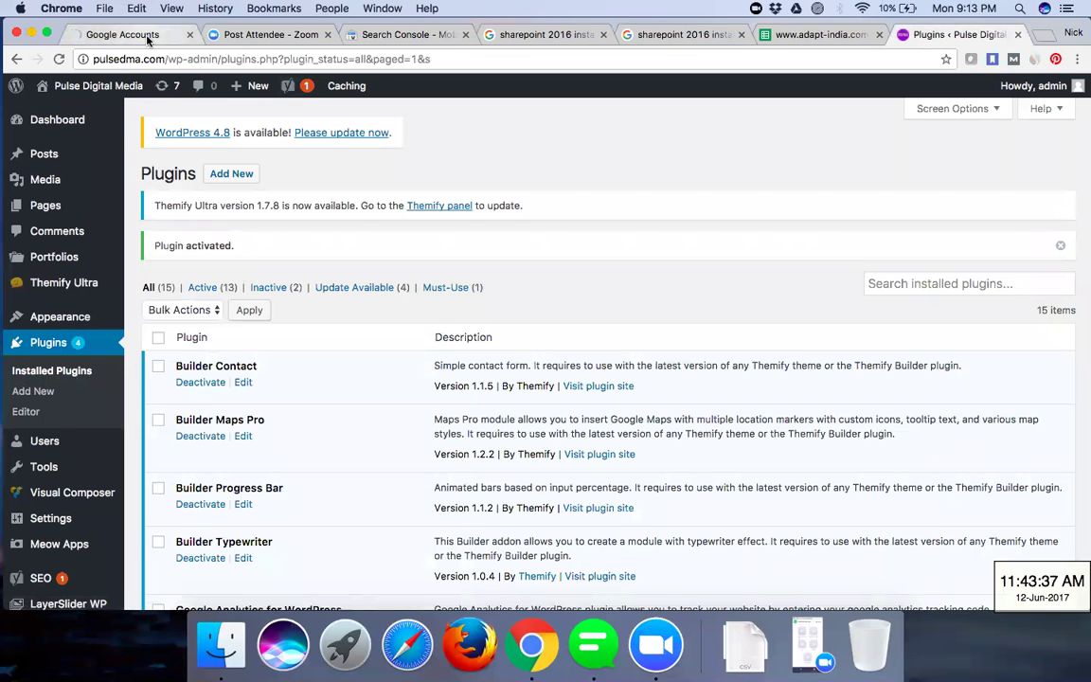
{"action": "left_click", "coordinate": [148, 36]}
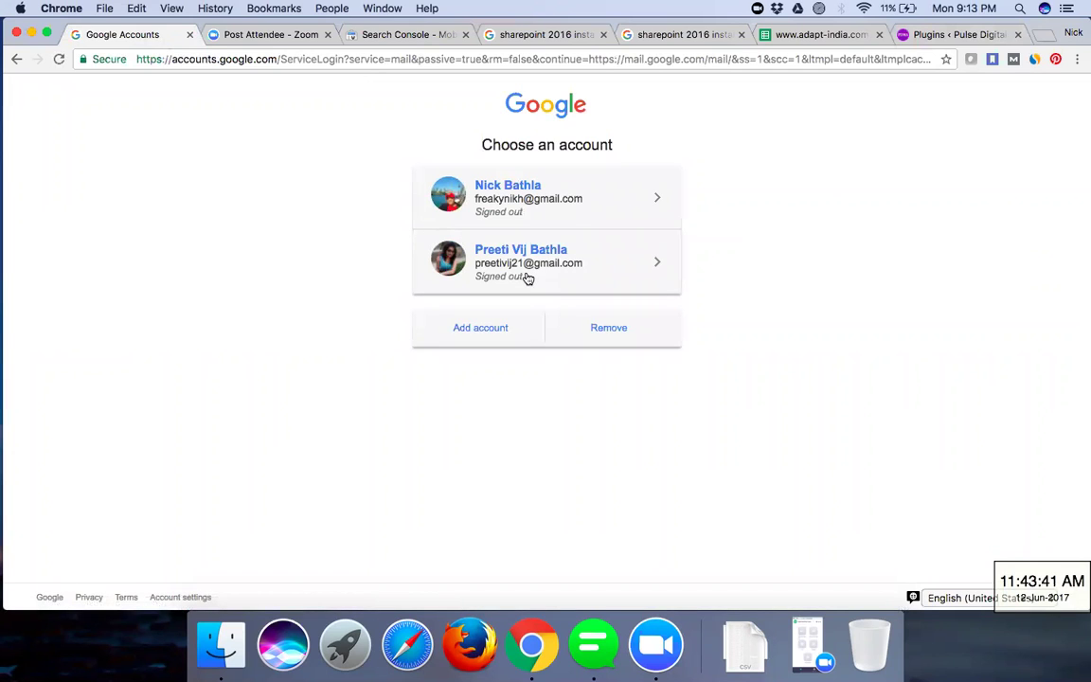
{"action": "left_click", "coordinate": [528, 278]}
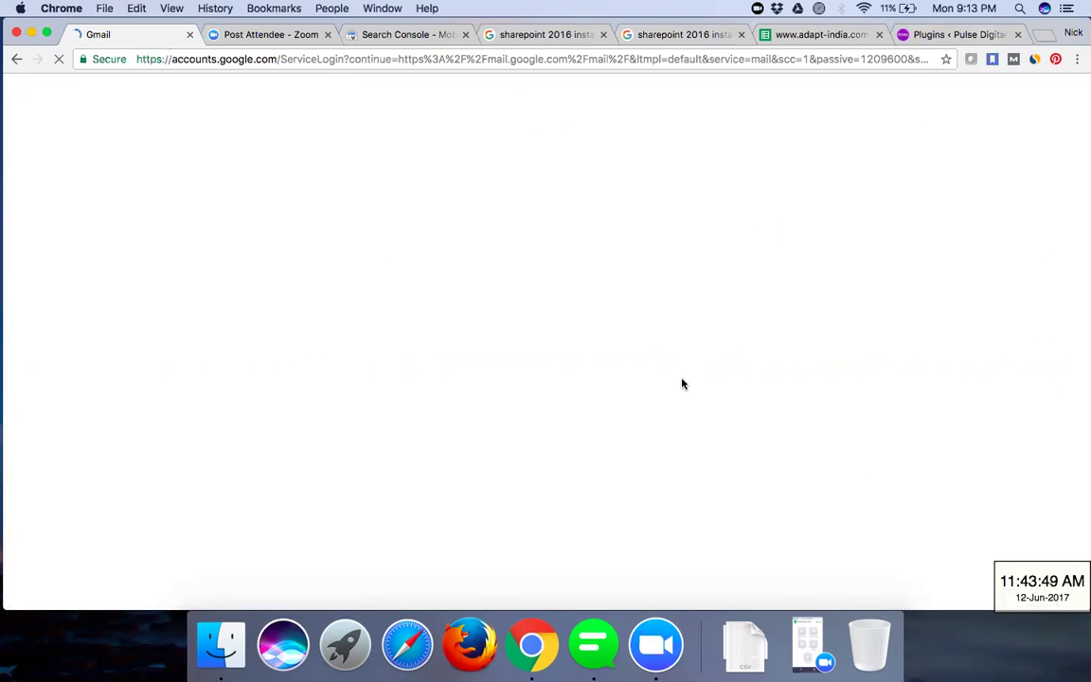
{"action": "key", "text": "Return"}
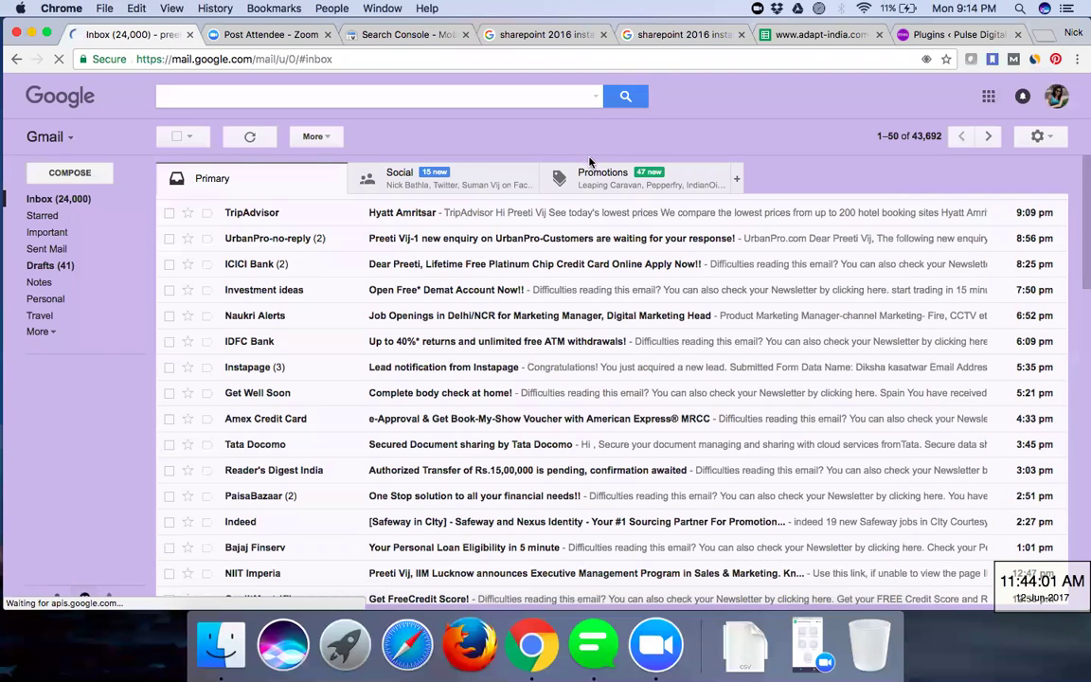
{"action": "left_click", "coordinate": [1056, 66]}
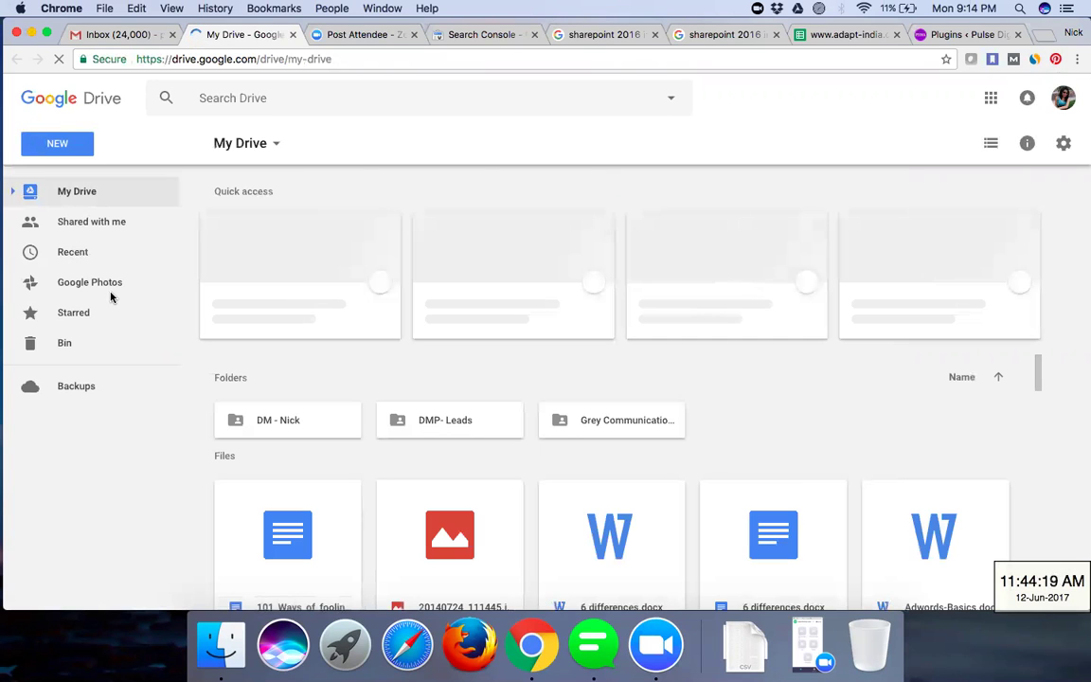
- Open the Untitled document from Drive's Recent list
{"action": "left_click", "coordinate": [66, 255]}
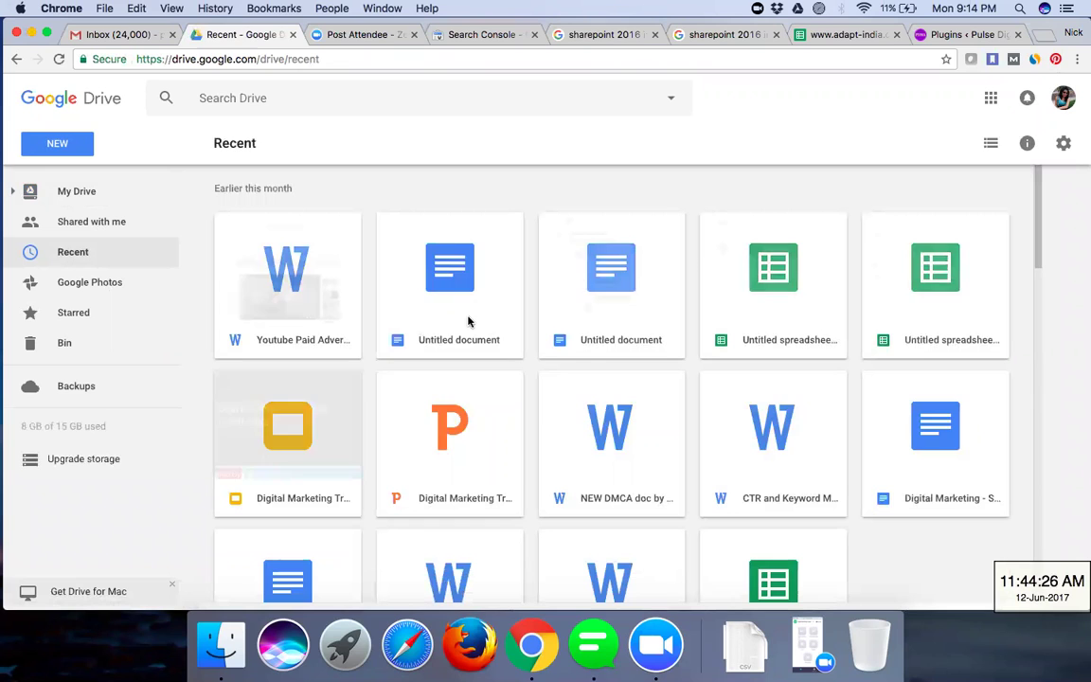
{"action": "double_click", "coordinate": [570, 323]}
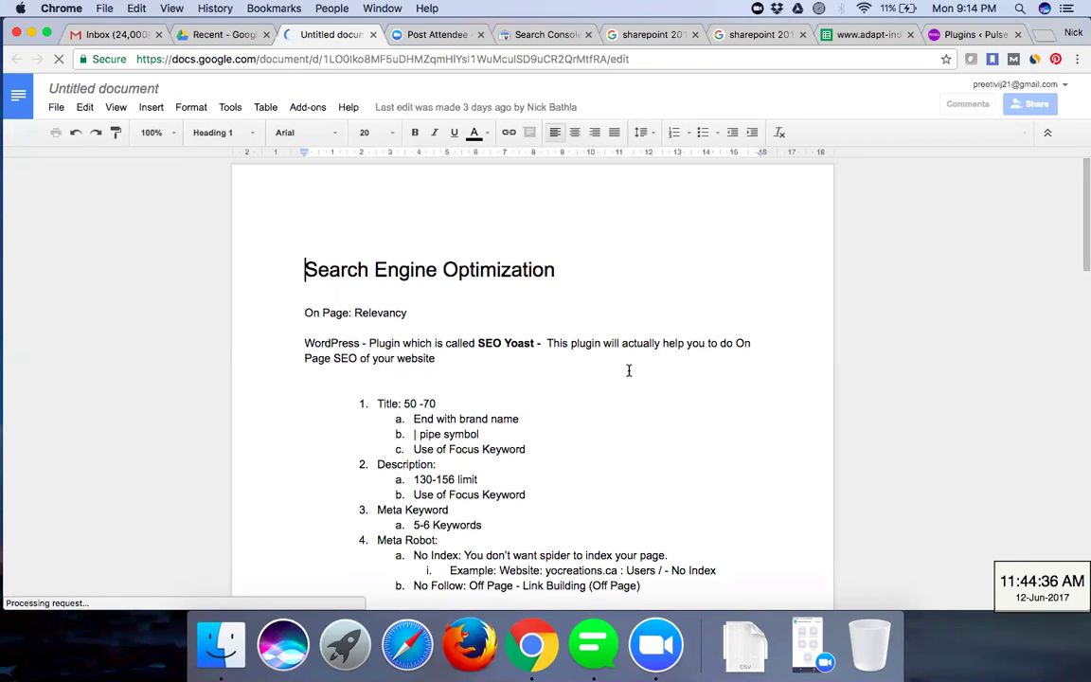
- Scroll to the end of the notes and place the caret below the Tracking Code note
{"action": "scroll", "coordinate": [628, 370], "scroll_direction": "down", "scroll_amount": 1}
{"action": "scroll", "coordinate": [628, 370], "scroll_direction": "down", "scroll_amount": 15}
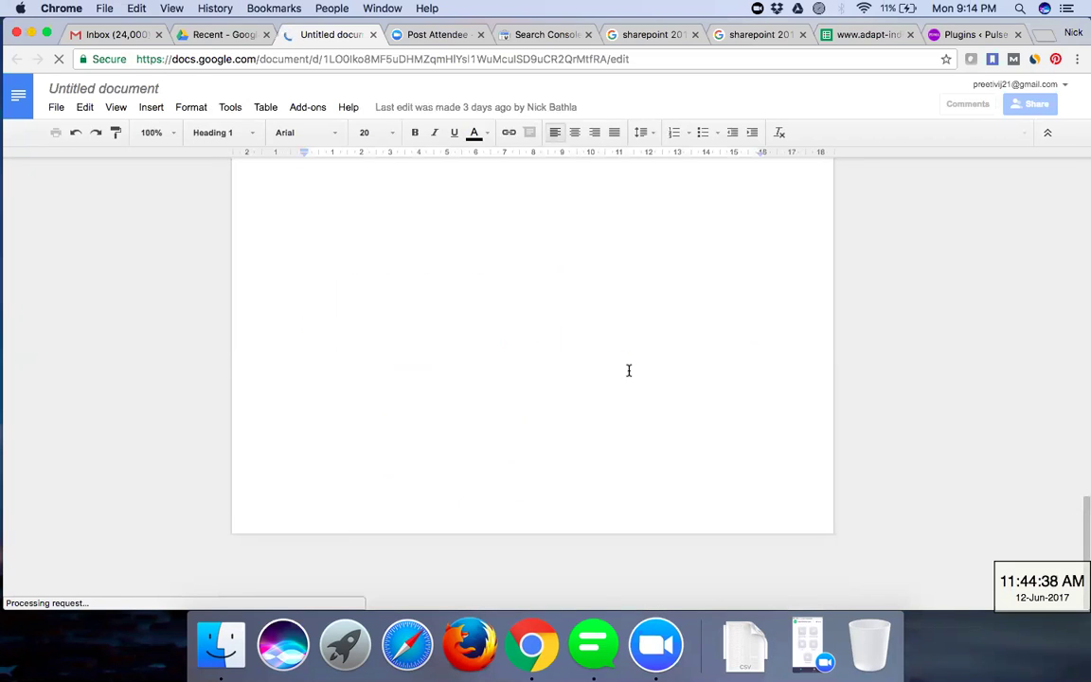
{"action": "scroll", "coordinate": [628, 371], "scroll_direction": "up", "scroll_amount": 5}
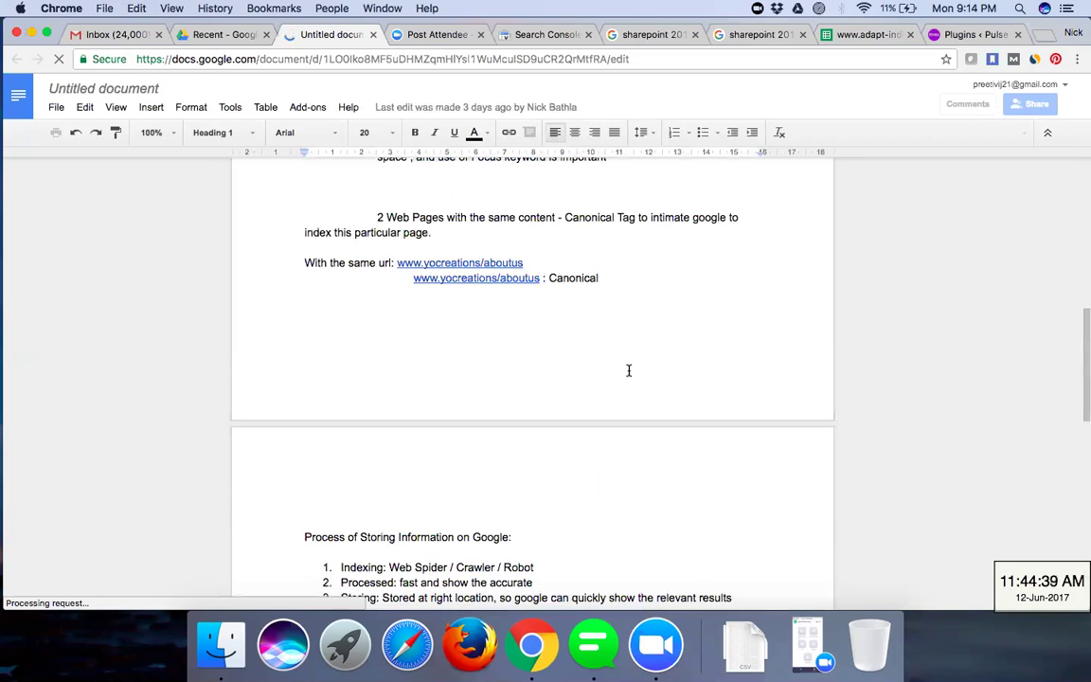
{"action": "scroll", "coordinate": [628, 370], "scroll_direction": "down", "scroll_amount": 5}
{"action": "scroll", "coordinate": [628, 370], "scroll_direction": "up", "scroll_amount": 10}
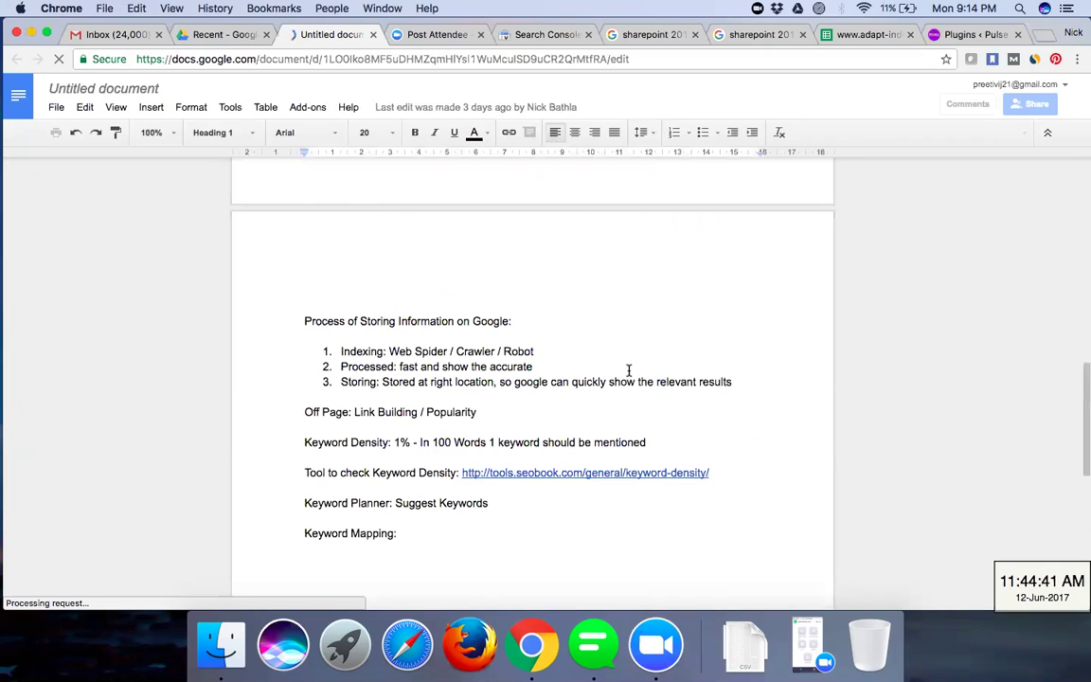
{"action": "scroll", "coordinate": [628, 371], "scroll_direction": "down", "scroll_amount": 10}
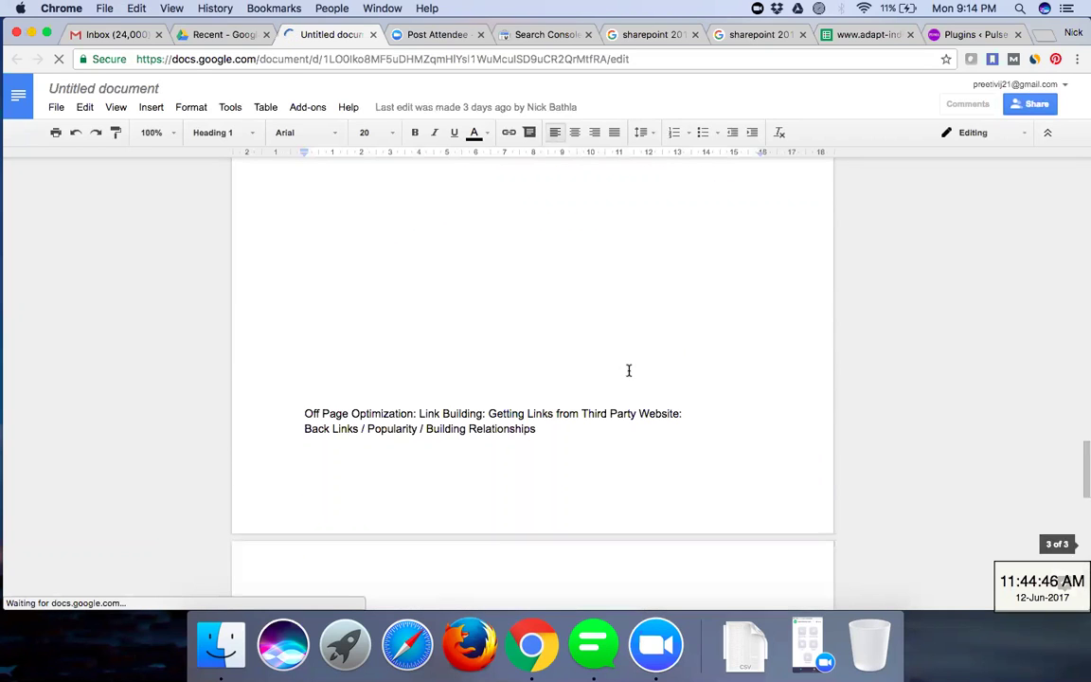
{"action": "scroll", "coordinate": [627, 370], "scroll_direction": "up", "scroll_amount": 5}
{"action": "scroll", "coordinate": [628, 370], "scroll_direction": "down", "scroll_amount": 10}
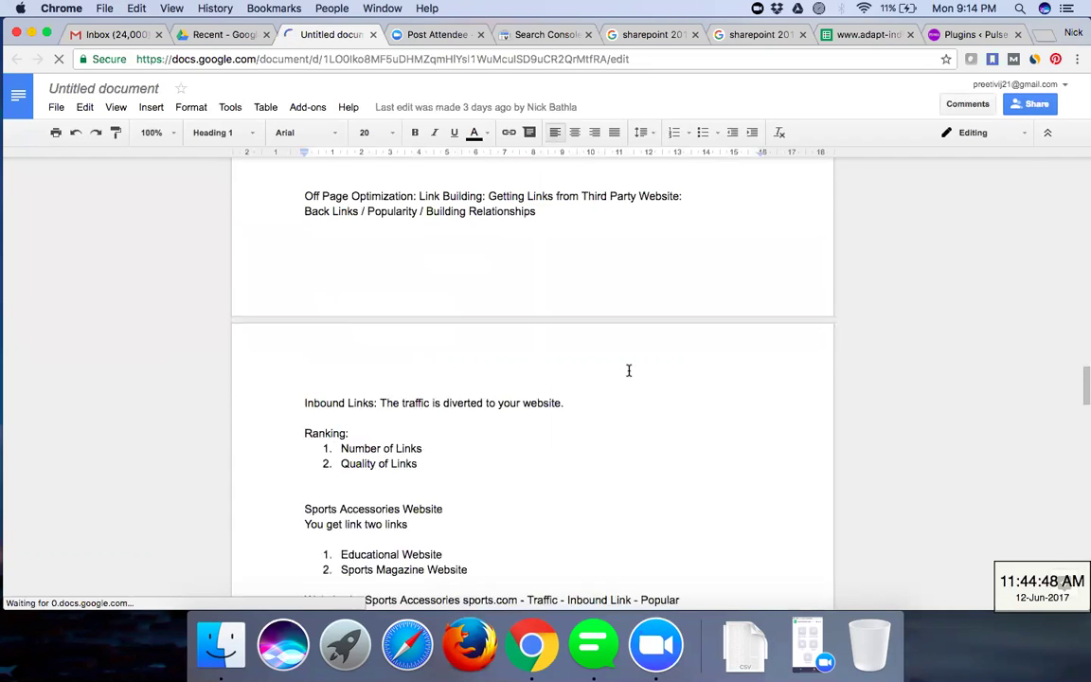
{"action": "scroll", "coordinate": [624, 353], "scroll_direction": "down", "scroll_amount": 15}
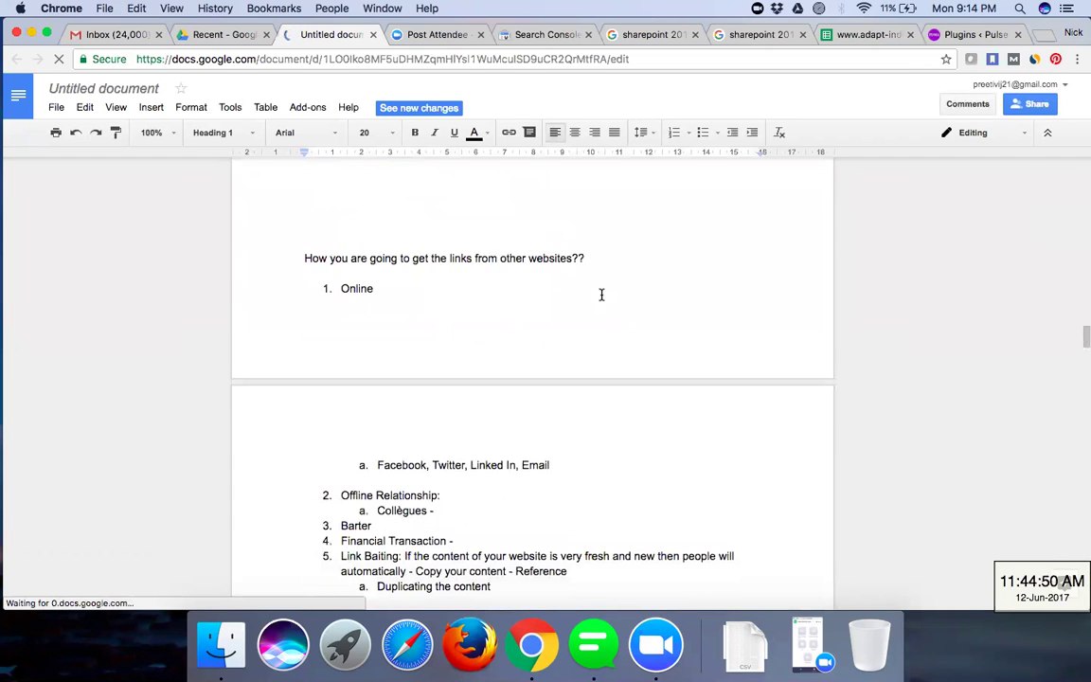
{"action": "scroll", "coordinate": [584, 239], "scroll_direction": "down", "scroll_amount": 20}
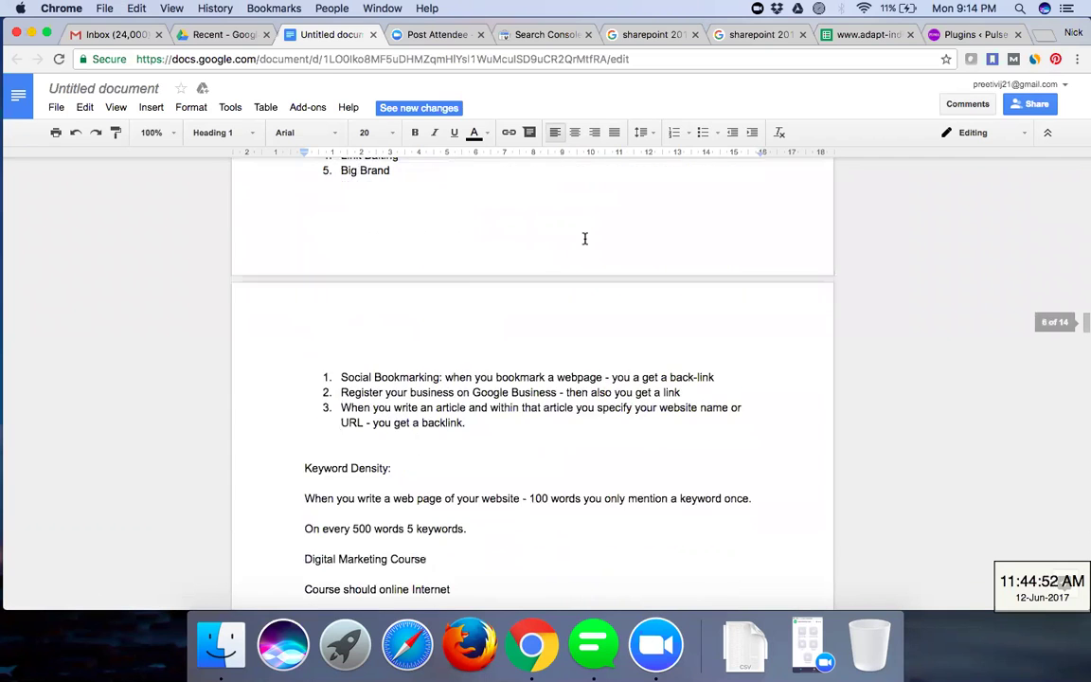
{"action": "scroll", "coordinate": [577, 358], "scroll_direction": "down", "scroll_amount": 15}
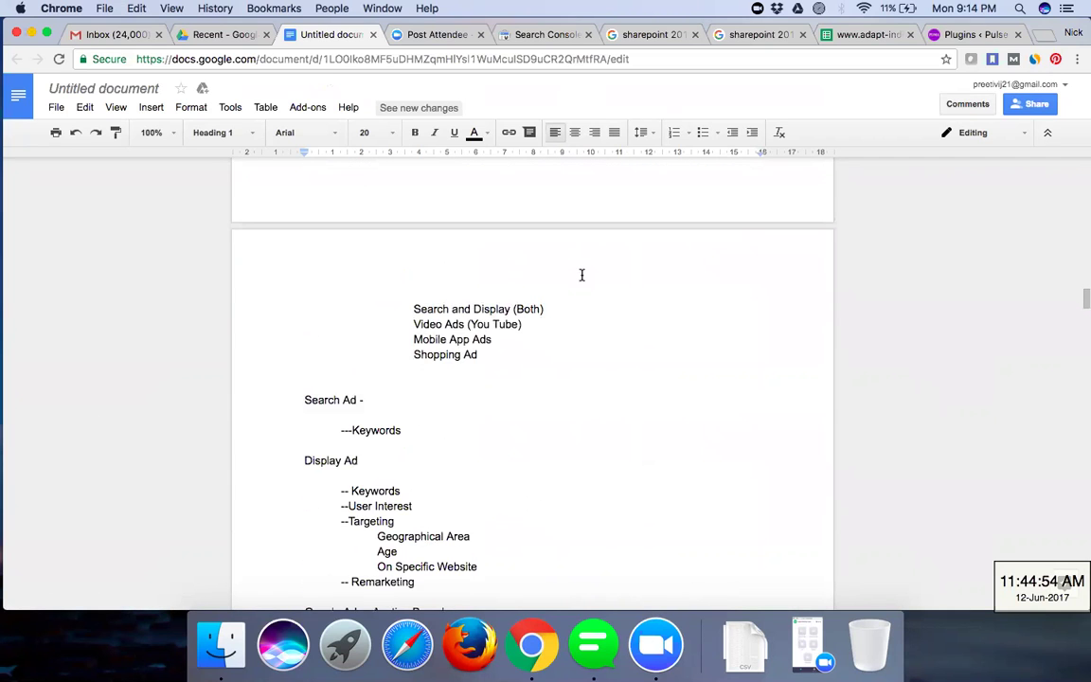
{"action": "scroll", "coordinate": [581, 274], "scroll_direction": "down", "scroll_amount": 20}
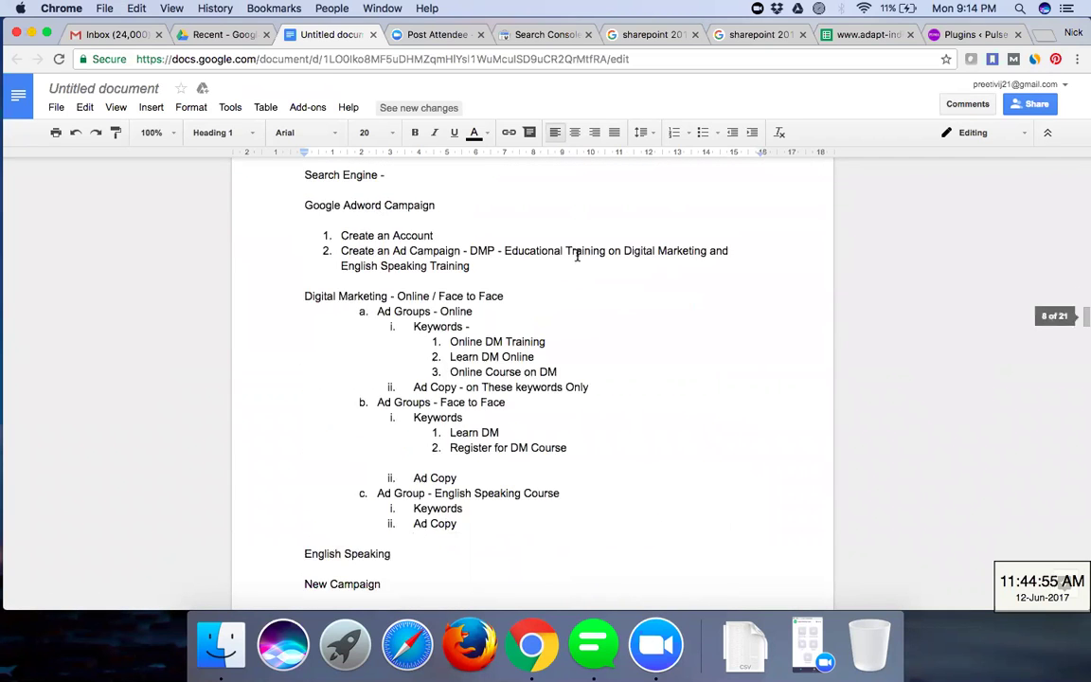
{"action": "scroll", "coordinate": [577, 255], "scroll_direction": "down", "scroll_amount": 20}
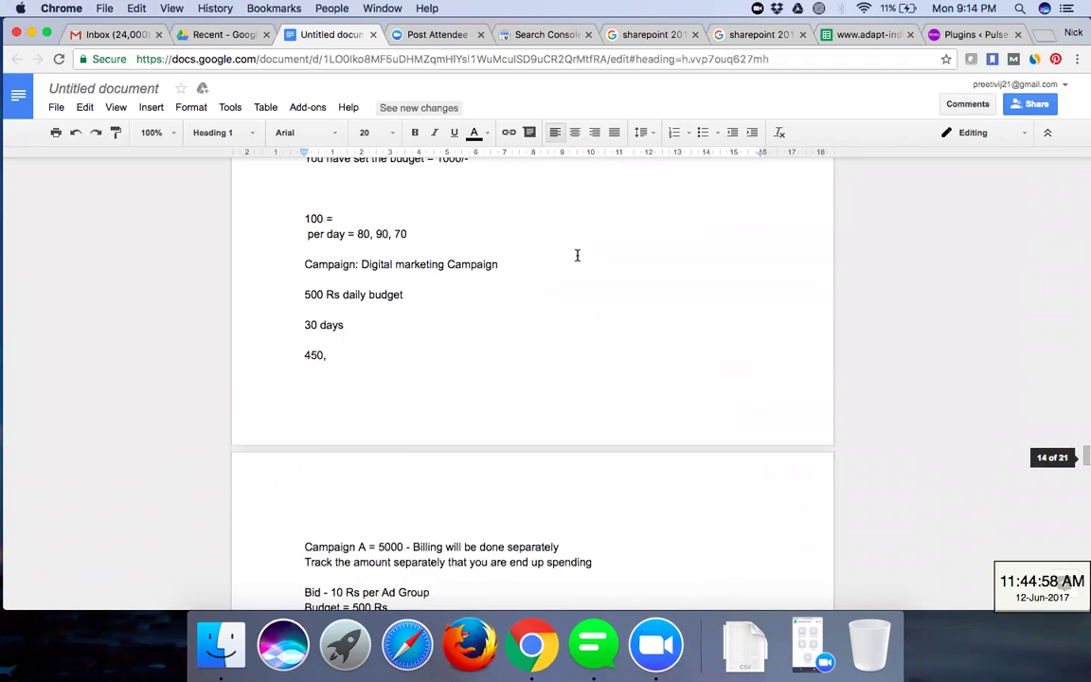
{"action": "scroll", "coordinate": [577, 255], "scroll_direction": "down", "scroll_amount": 20}
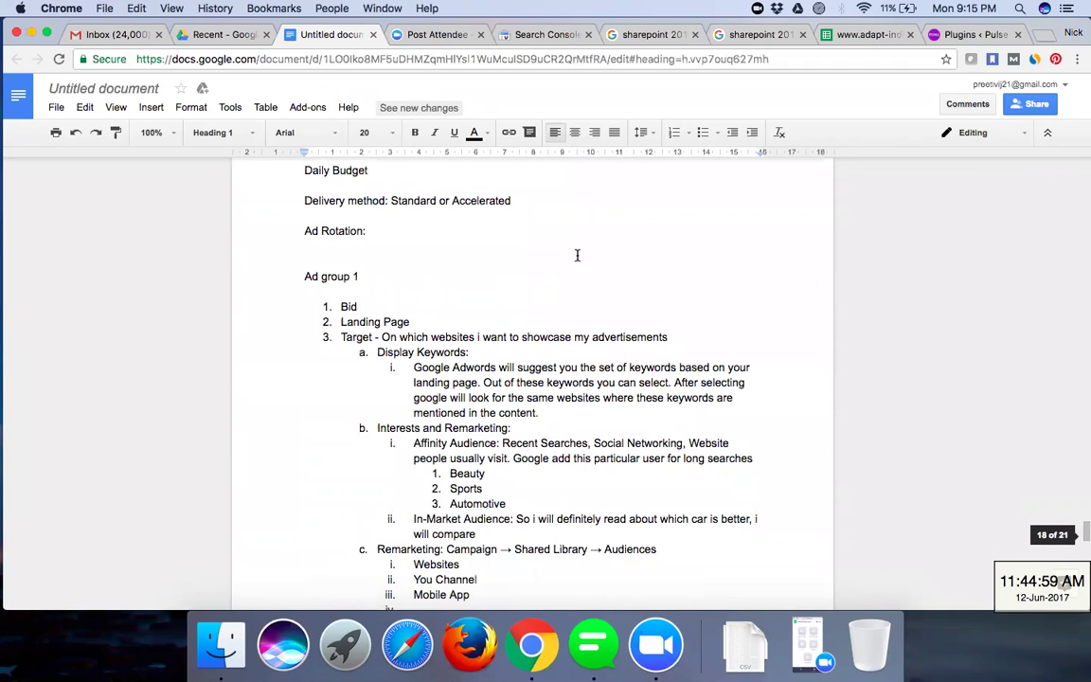
{"action": "scroll", "coordinate": [577, 255], "scroll_direction": "up", "scroll_amount": 10}
{"action": "scroll", "coordinate": [577, 255], "scroll_direction": "down", "scroll_amount": 10}
{"action": "scroll", "coordinate": [576, 255], "scroll_direction": "up", "scroll_amount": 5}
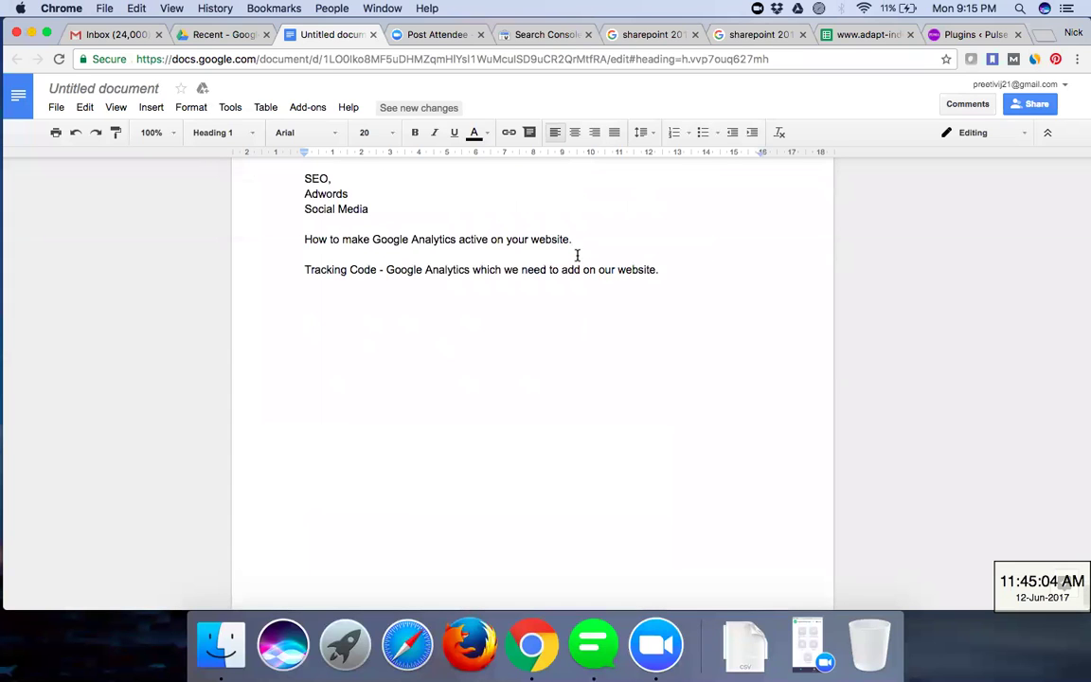
{"action": "left_click", "coordinate": [700, 284]}
- On a new page, title a section Robot.txt with numbered items No Index and 'No fFollow - Discontinued by google'
{"action": "key", "text": "Return"}
{"action": "key", "text": "Return"}
{"action": "key", "text": "Return"}
{"action": "key", "text": "Return"}
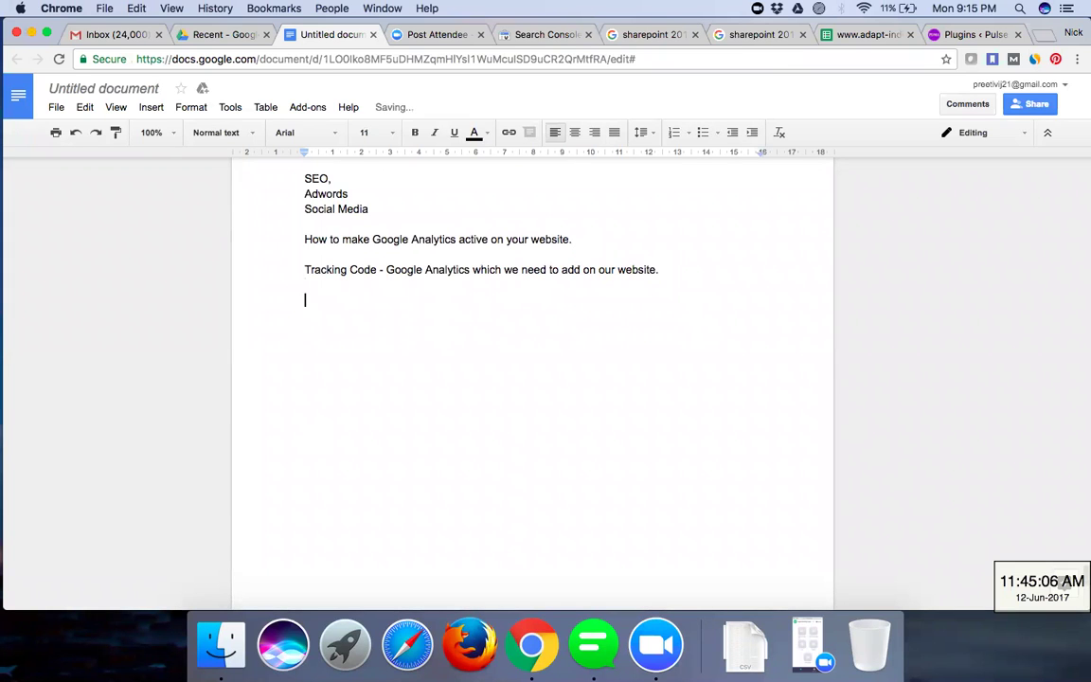
{"action": "key", "text": "Return"}
{"action": "key", "text": "Return"}
{"action": "key", "text": "Return"}
{"action": "key", "text": "Return"}
{"action": "key", "text": "Return"}
{"action": "key", "text": "Return"}
{"action": "key", "text": "Return"}
{"action": "key", "text": "Return"}
{"action": "key", "text": "Return"}
{"action": "key", "text": "Return"}
{"action": "key", "text": "Return"}
{"action": "key", "text": "Return"}
{"action": "key", "text": "Return"}
{"action": "key", "text": "Return"}
{"action": "key", "text": "Return"}
{"action": "key", "text": "Return"}
{"action": "key", "text": "Return"}
{"action": "key", "text": "Return"}
{"action": "key", "text": "Return"}
{"action": "key", "text": "Return"}
{"action": "key", "text": "Return"}
{"action": "key", "text": "Return"}
{"action": "key", "text": "Return"}
{"action": "key", "text": "Return"}
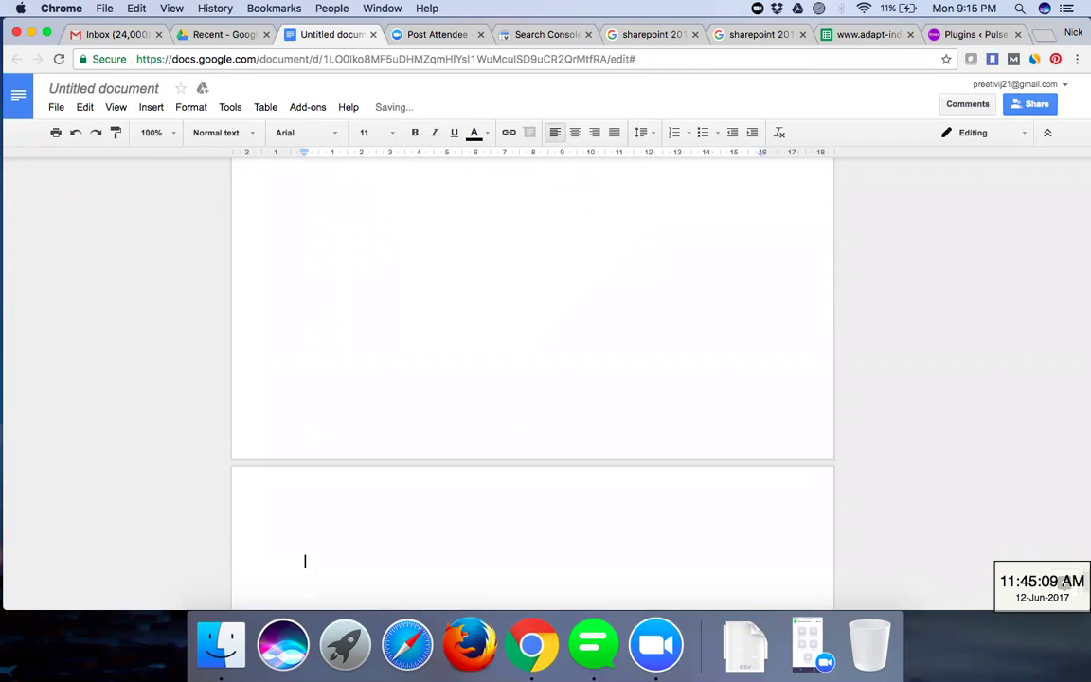
{"action": "key", "text": "BackSpace"}
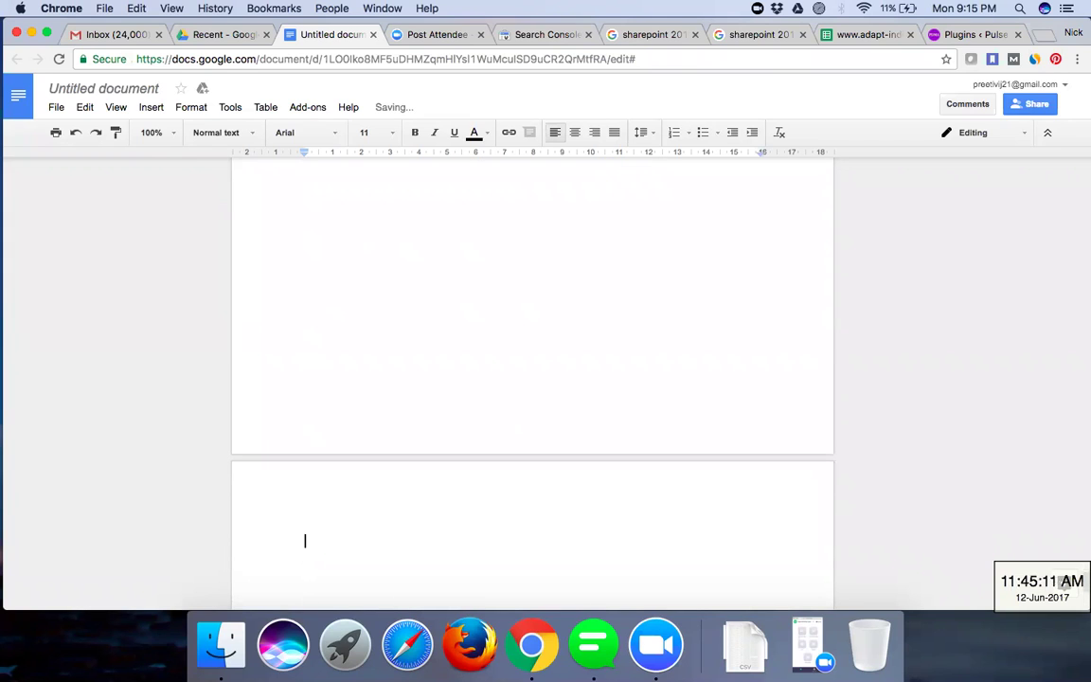
{"action": "type", "text": "Robot.txt"}
{"action": "key", "text": "Return"}
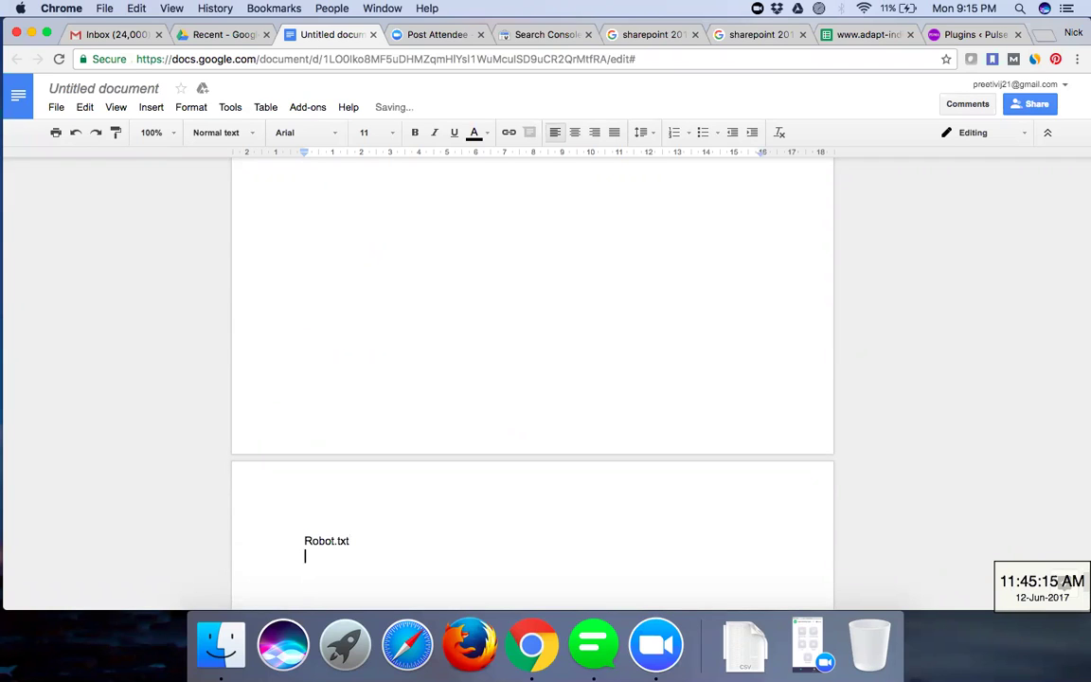
{"action": "type", "text": "1. No "}
{"action": "type", "text": "Index"}
{"action": "key", "text": "Return"}
{"action": "type", "text": "No f"}
{"action": "type", "text": "Follow "}
{"action": "type", "text": "- "}
{"action": "type", "text": "Discontinu"}
{"action": "type", "text": "ed by goog"}
{"action": "type", "text": "le"}
- Explain No Index as telling the Google crawler not to index a particular web page or website
{"action": "left_click", "coordinate": [386, 571]}
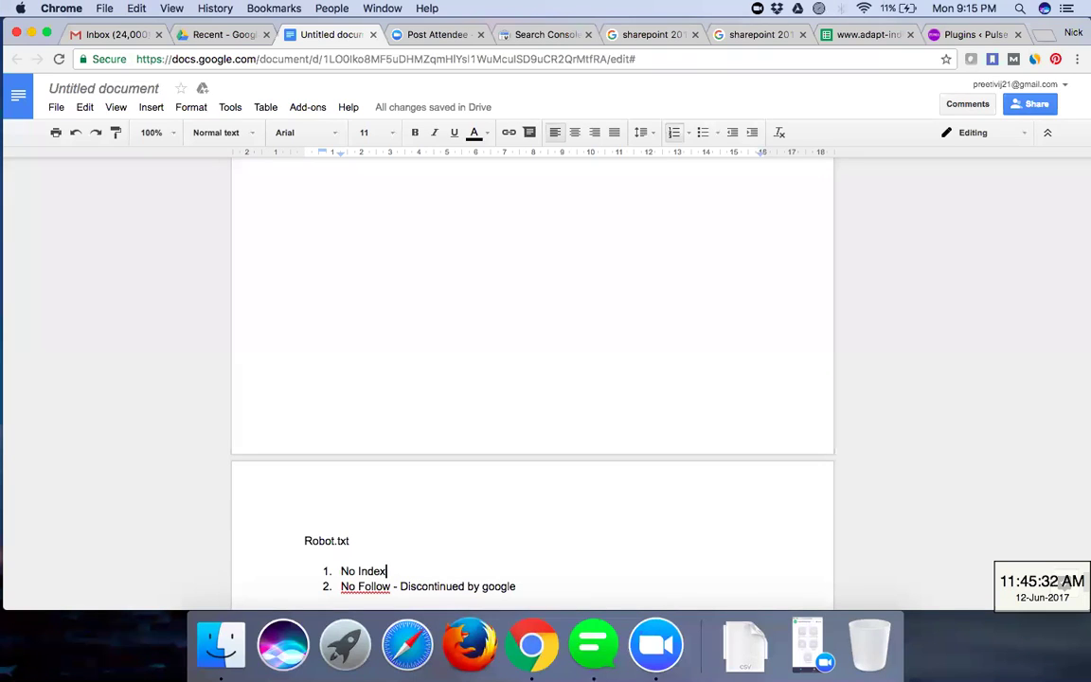
{"action": "type", "text": "-"}
{"action": "type", "text": "WHe"}
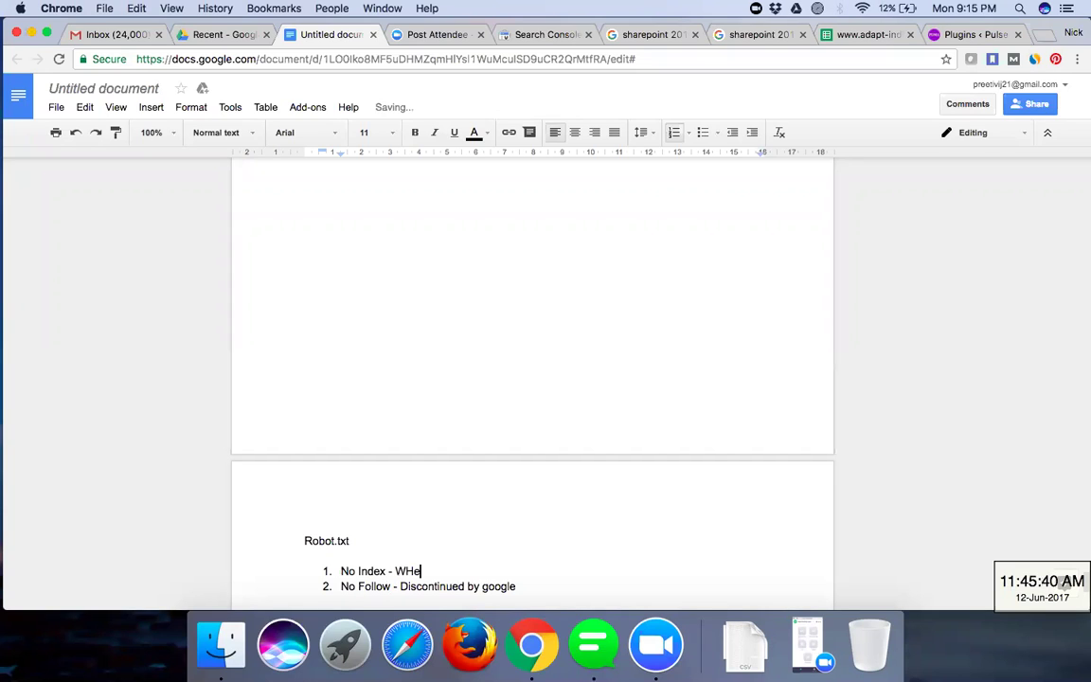
{"action": "type", "text": "n you intimate Google crawler"}
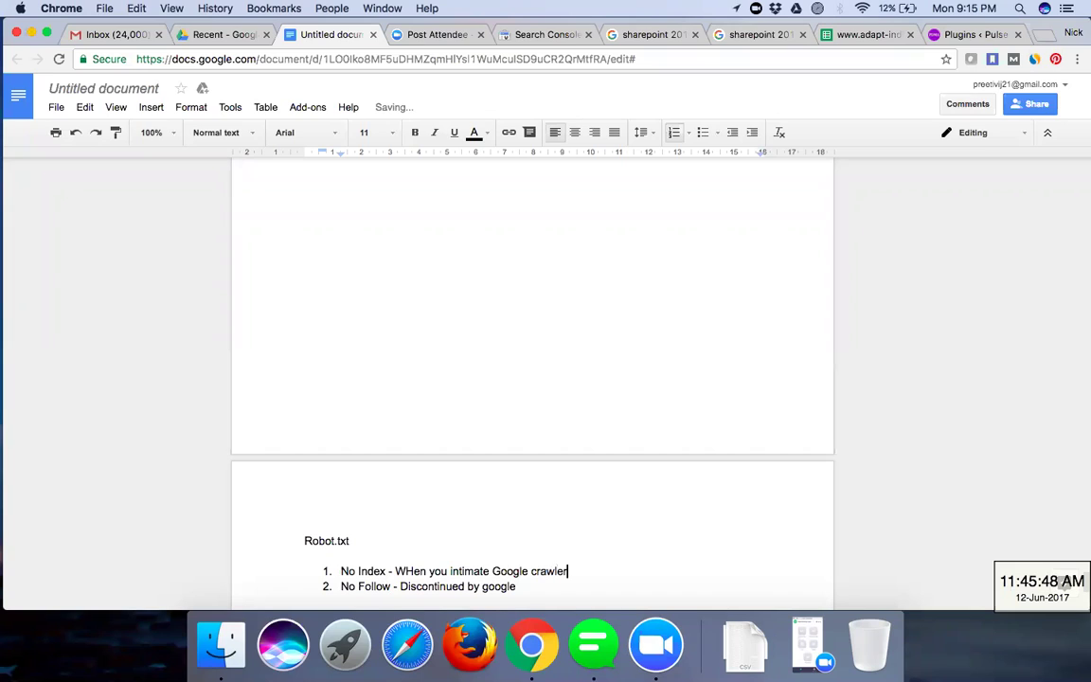
{"action": "type", "text": "/spider/bot/robot"}
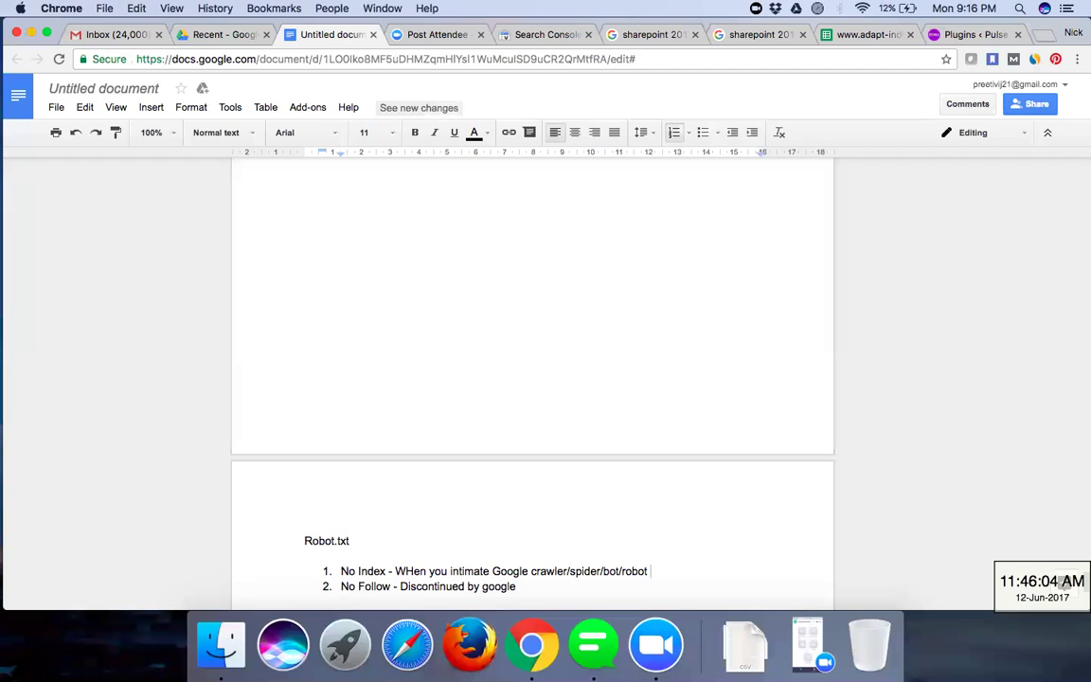
{"action": "type", "text": "to no"}
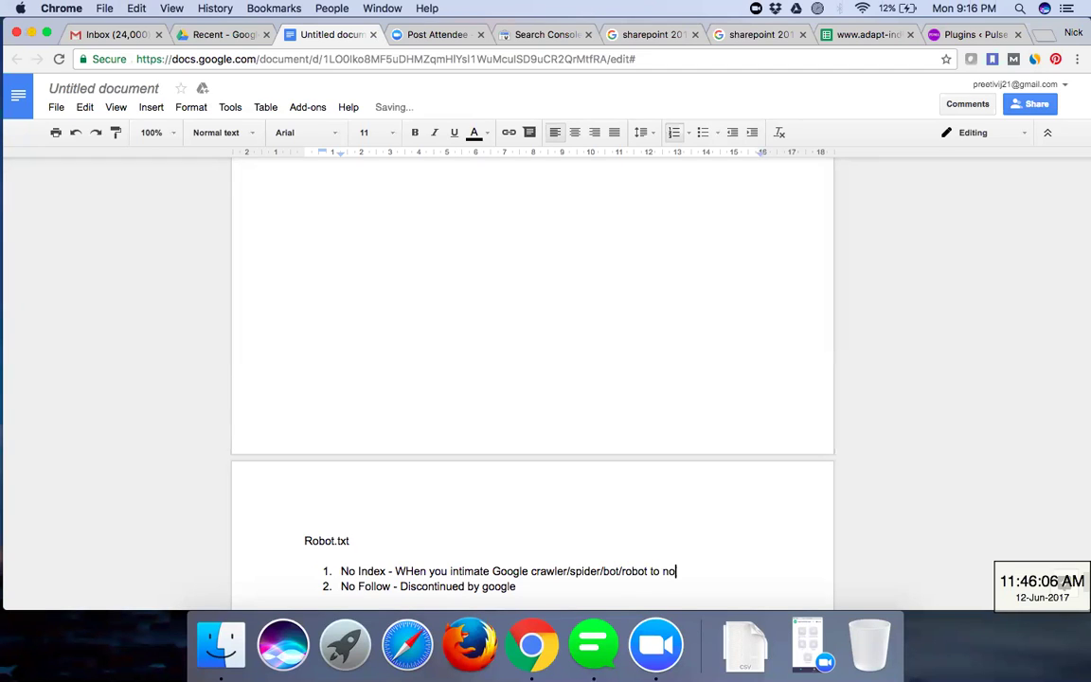
{"action": "type", "text": "t index particul"}
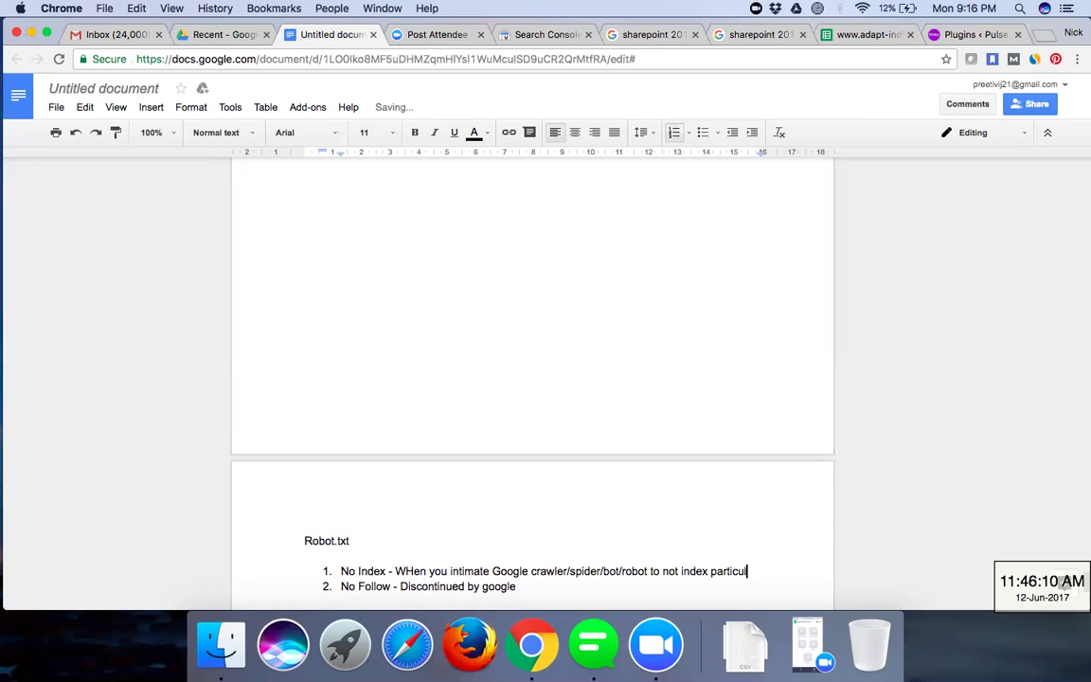
{"action": "type", "text": "ar web pa"}
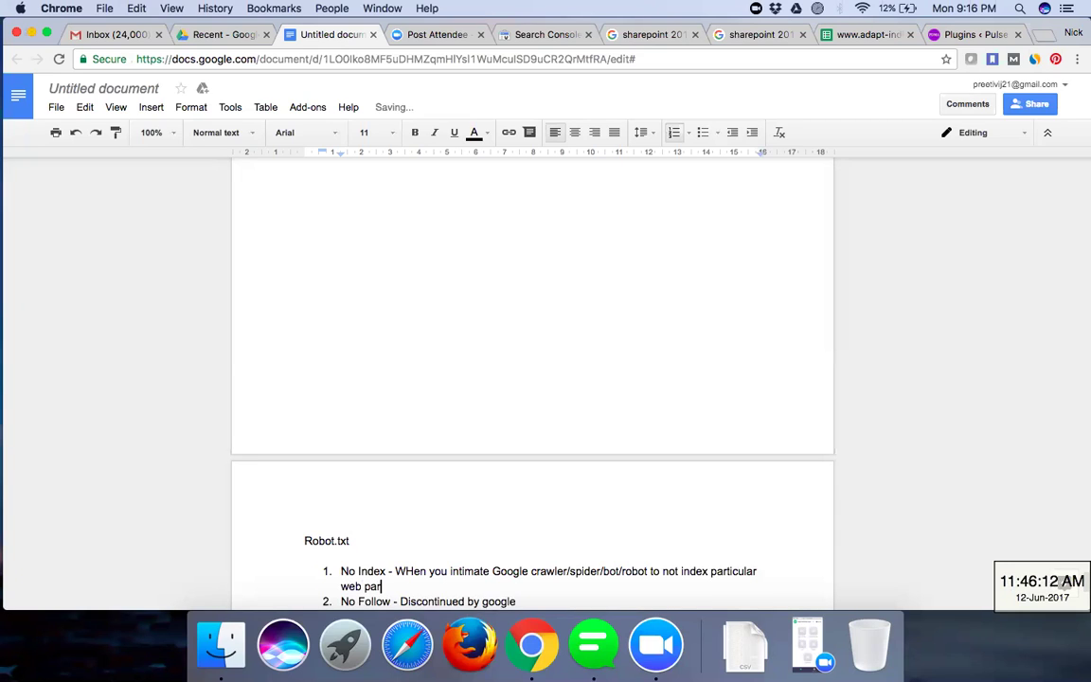
{"action": "type", "text": "ge or website"}
- Add Website A and an indented Website B beneath the No Follow item
{"action": "scroll", "coordinate": [698, 467], "scroll_direction": "down", "scroll_amount": 5}
{"action": "left_click", "coordinate": [548, 401]}
{"action": "type", "text": "- "}
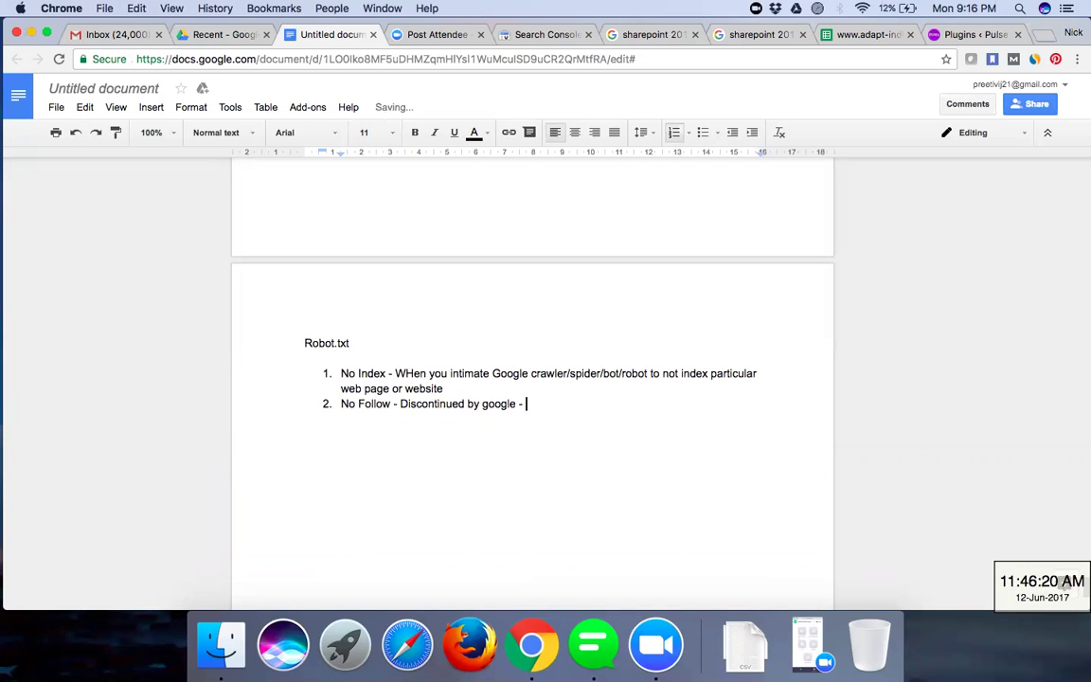
{"action": "type", "text": "when"}
{"action": "key", "text": "BackSpace"}
{"action": "key", "text": "BackSpace"}
{"action": "key", "text": "BackSpace"}
{"action": "key", "text": "BackSpace"}
{"action": "key", "text": "BackSpace"}
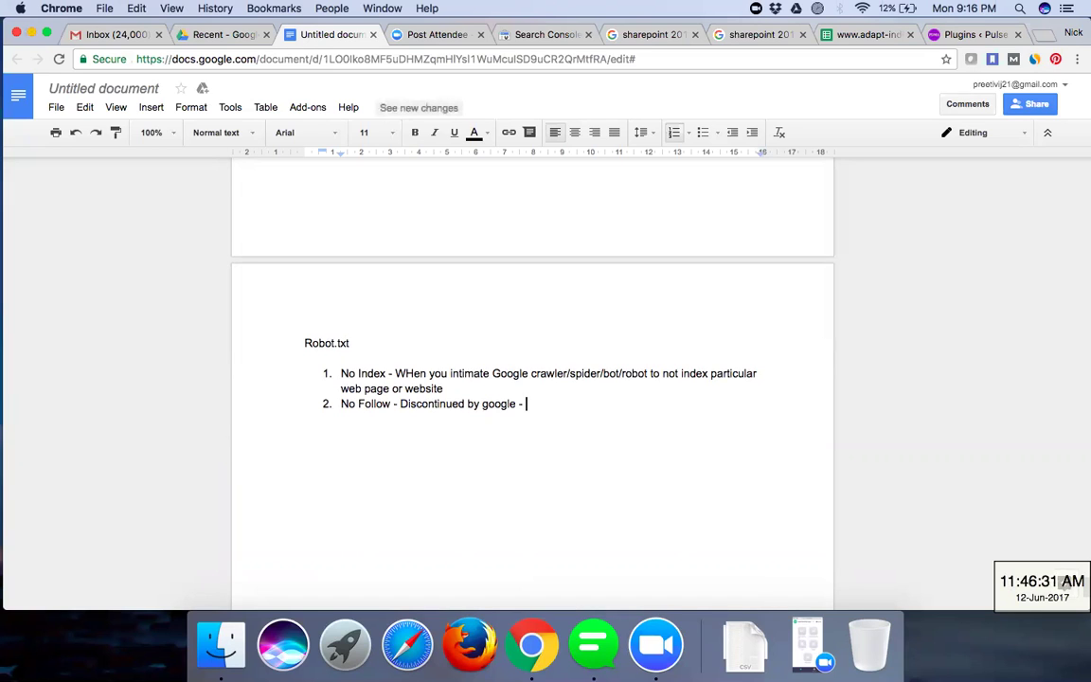
{"action": "type", "text": "Website A"}
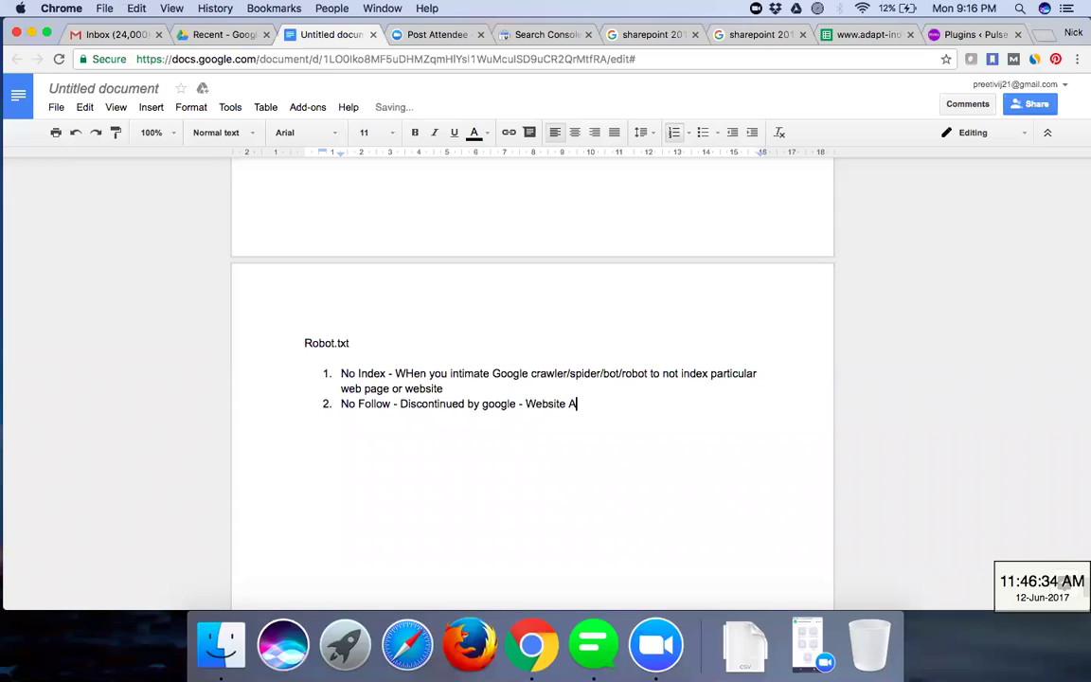
{"action": "key", "text": "Return"}
{"action": "key", "text": "Tab"}
{"action": "key", "text": "Tab"}
{"action": "key", "text": "Tab"}
{"action": "key", "text": "Tab"}
{"action": "key", "text": "Tab"}
{"action": "key", "text": "Tab"}
{"action": "key", "text": "BackSpace"}
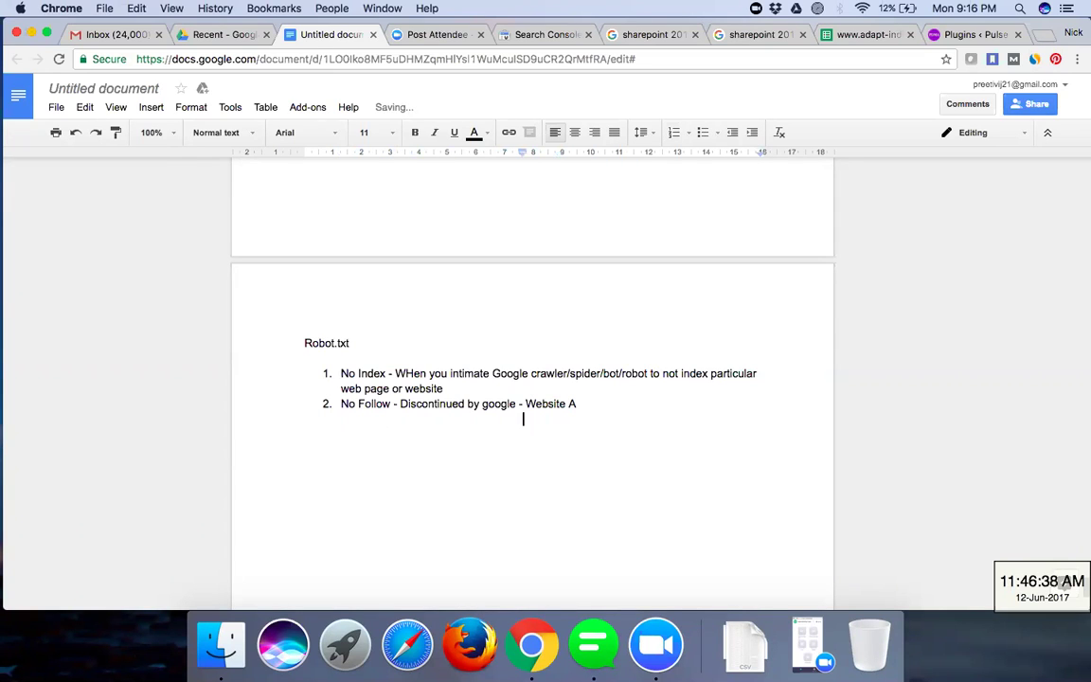
{"action": "type", "text": "Website B"}
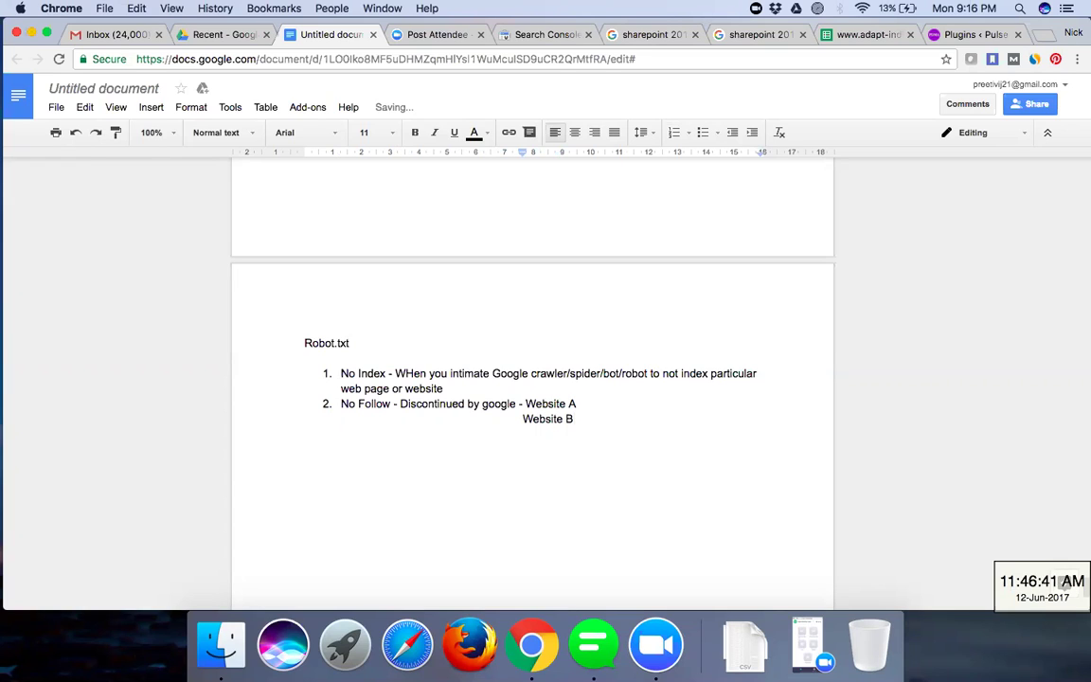
- Append '- websiteb.com - no follow' to the Website A line
{"action": "key", "text": "Up"}
{"action": "type", "text": "- website"}
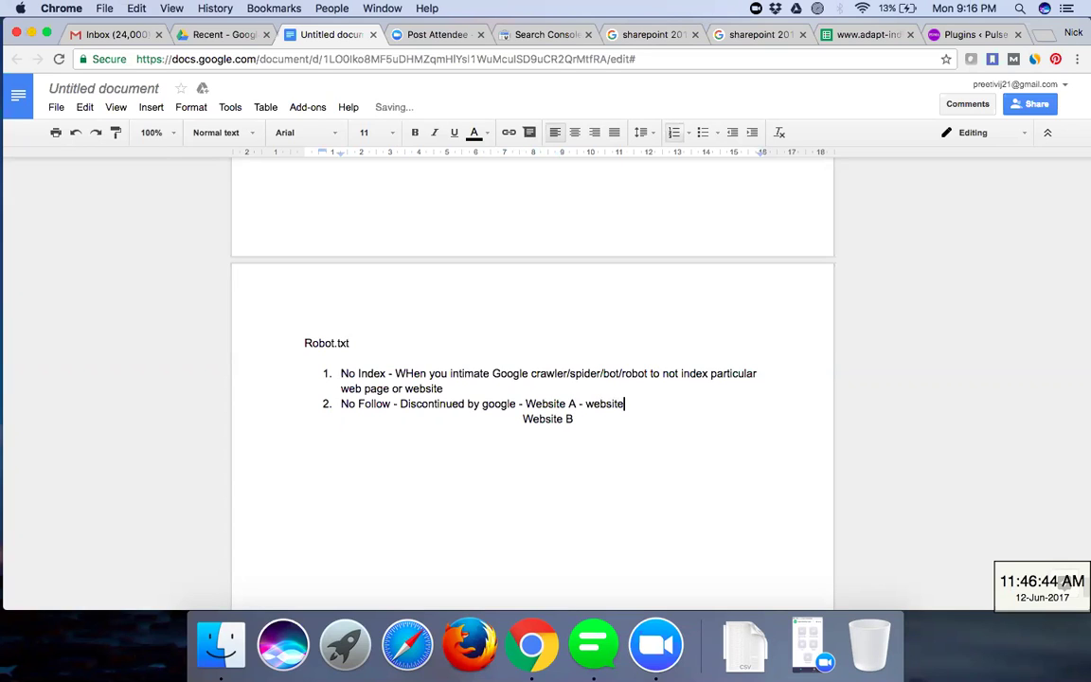
{"action": "type", "text": "b.com - no g"}
{"action": "key", "text": "BackSpace"}
{"action": "type", "text": "follow"}
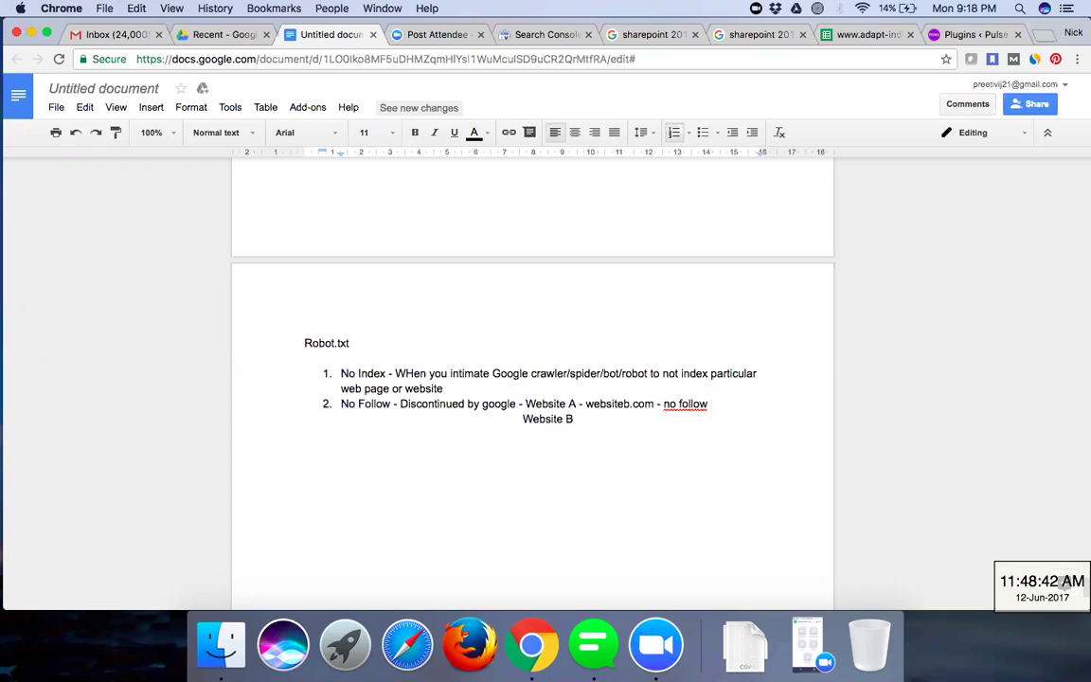
- Remove the stray empty third list item
{"action": "key", "text": "Return"}
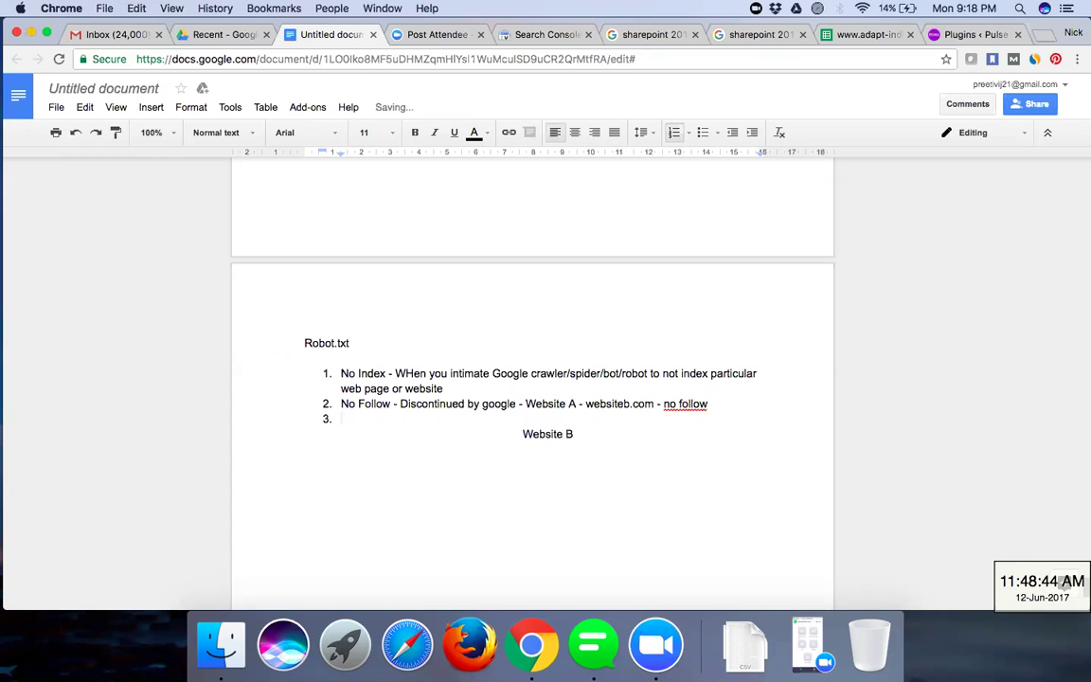
{"action": "key", "text": "Down"}
{"action": "key", "text": "Down"}
{"action": "key", "text": "Return"}
{"action": "key", "text": "Tab"}
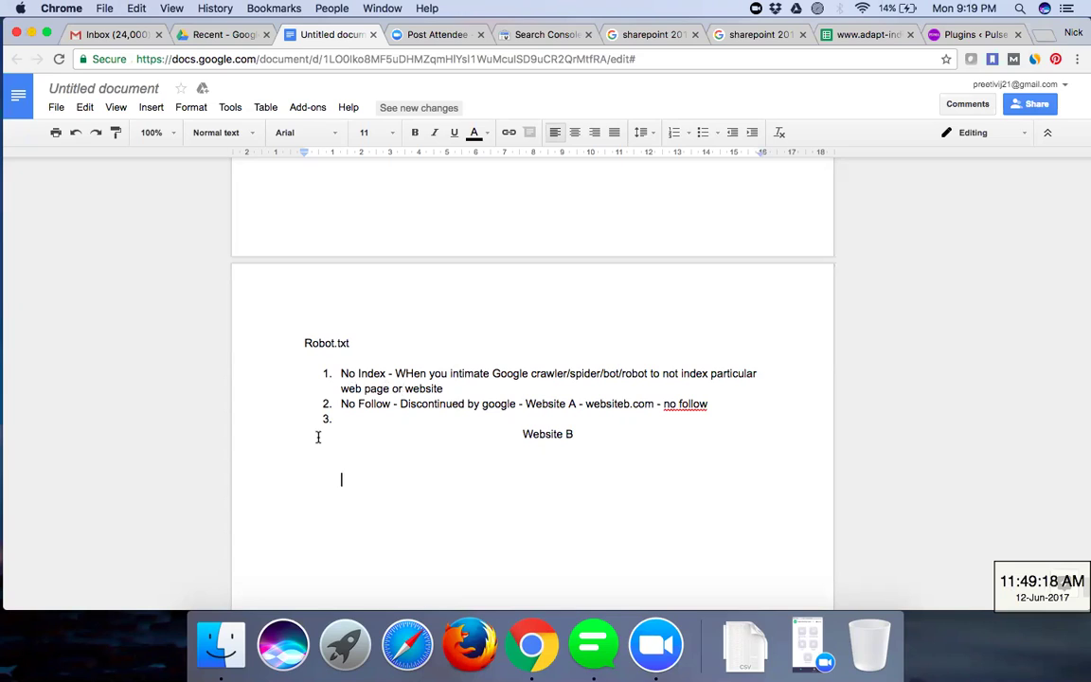
{"action": "left_click", "coordinate": [347, 418]}
{"action": "key", "text": "BackSpace"}
- Below Website B, add the line 'WordPress Website - Install Plugin - robot.txt - Virtual Robot Text'
{"action": "left_click", "coordinate": [305, 465]}
{"action": "key", "text": "Return"}
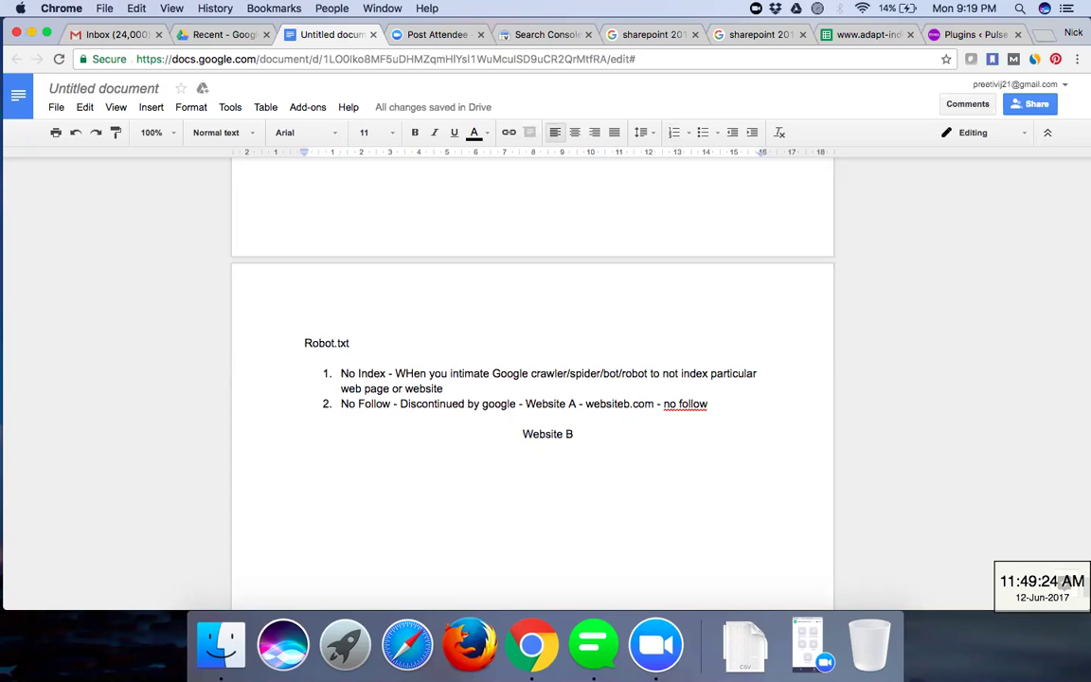
{"action": "type", "text": "WordPress Website - Insta"}
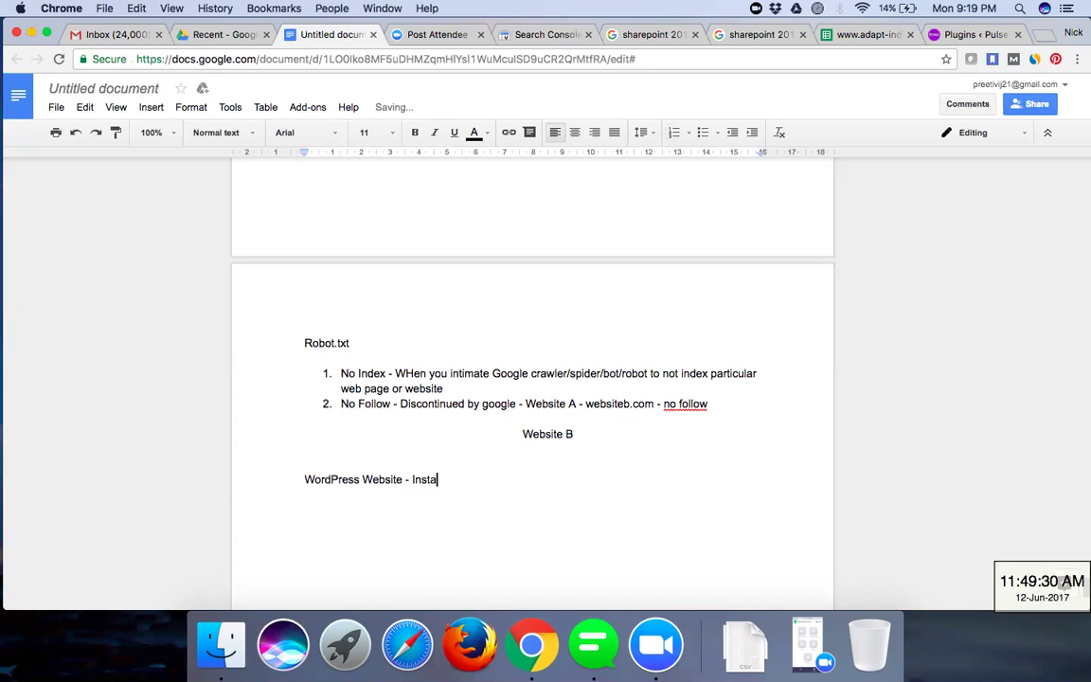
{"action": "type", "text": "ll Plugin - robot.t"}
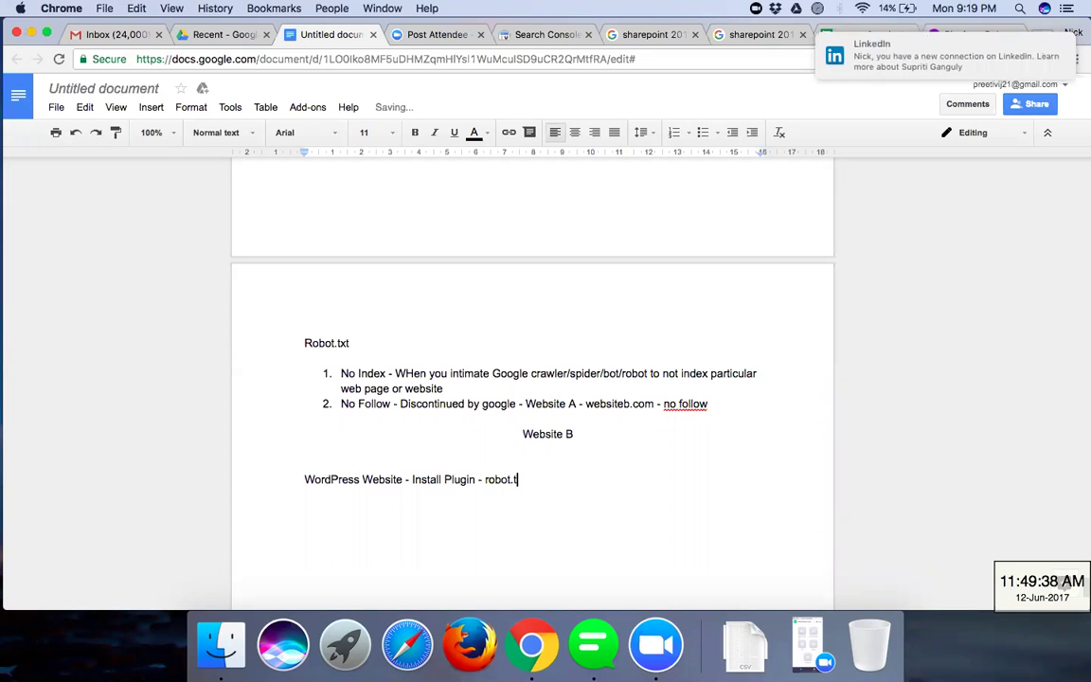
{"action": "type", "text": "xt - Virtual Robot"}
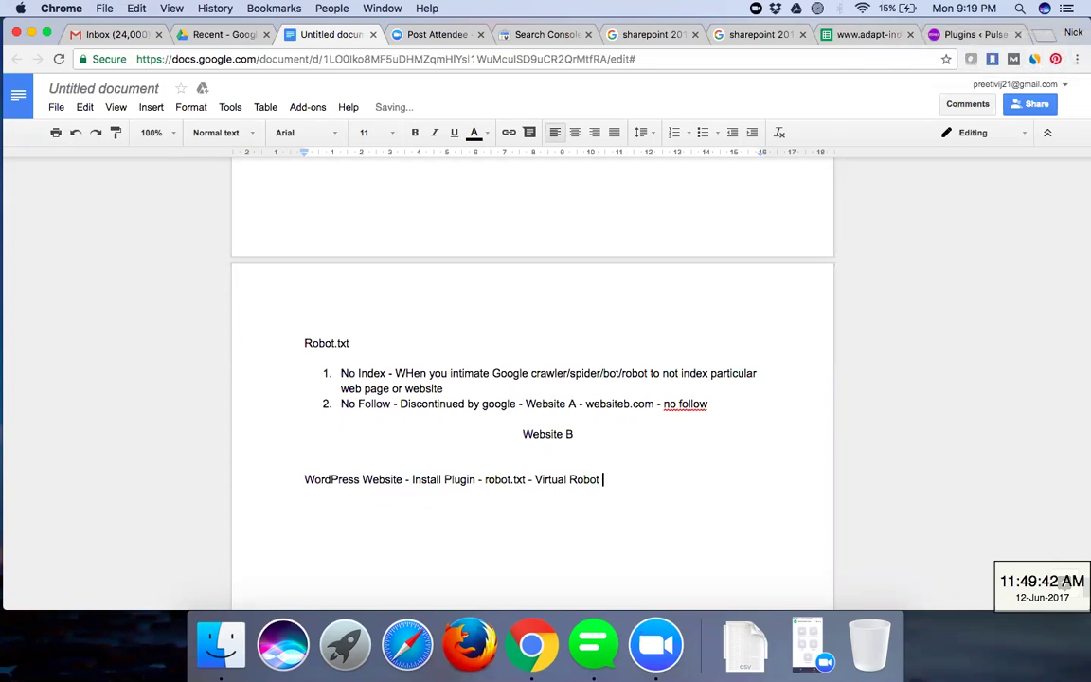
{"action": "type", "text": " Text"}
{"action": "key", "text": "Return"}
{"action": "key", "text": "Return"}
{"action": "scroll", "coordinate": [483, 496], "scroll_direction": "down", "scroll_amount": 3}
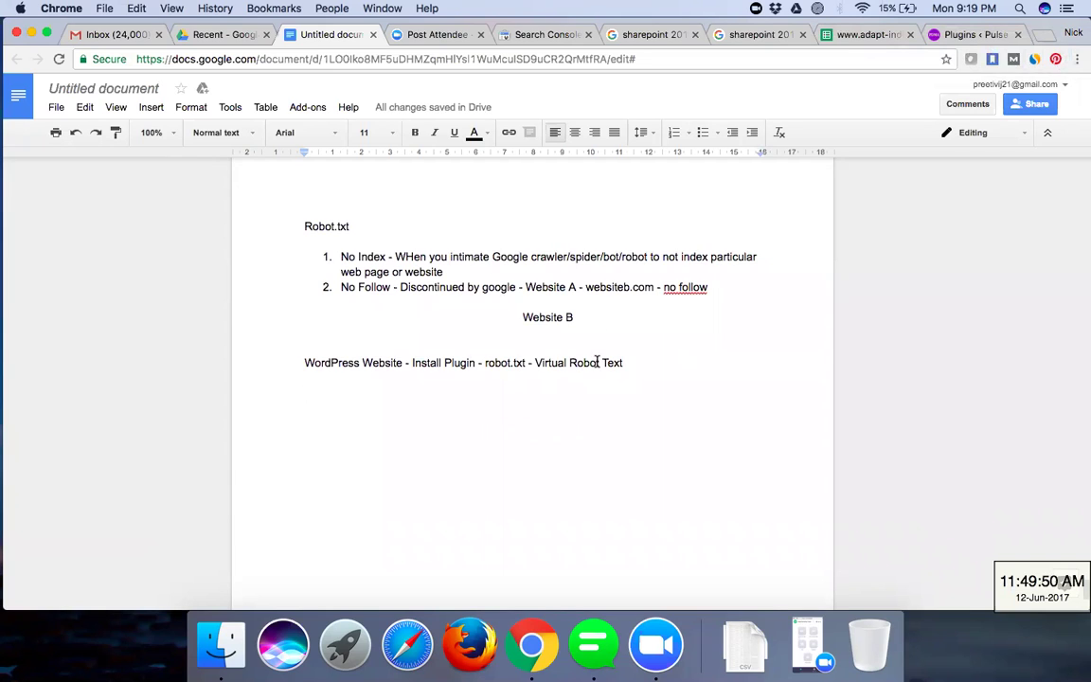
{"action": "key", "text": "Return"}
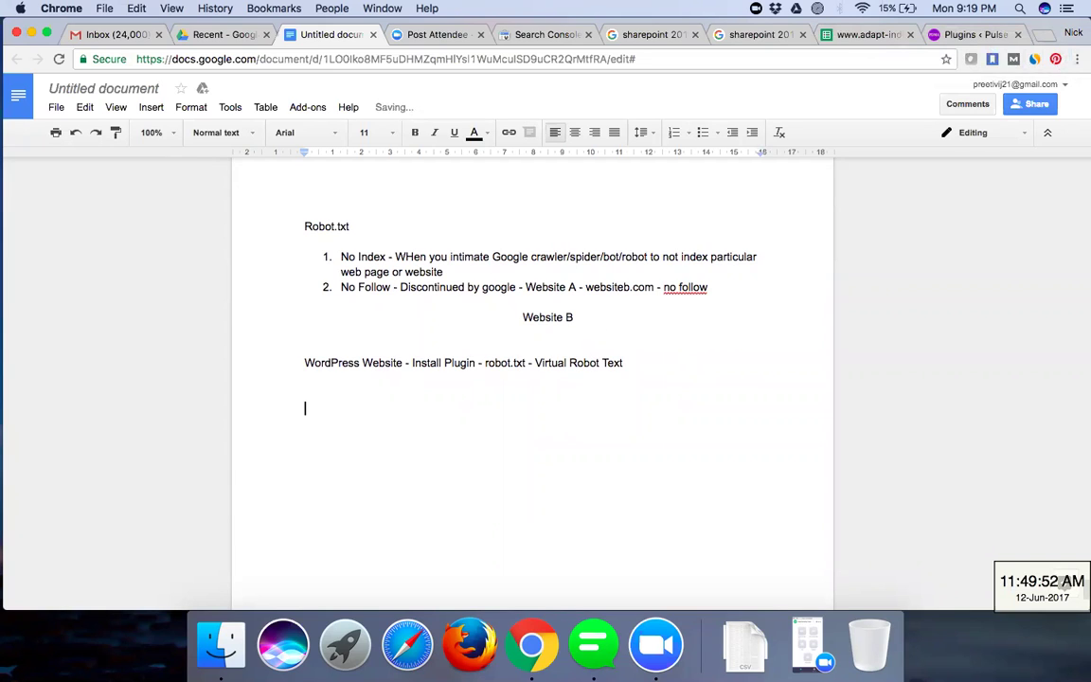
- Type 'User Agent = Google Bot' in the Google Docs notes
{"action": "type", "text": "User Agent ="}
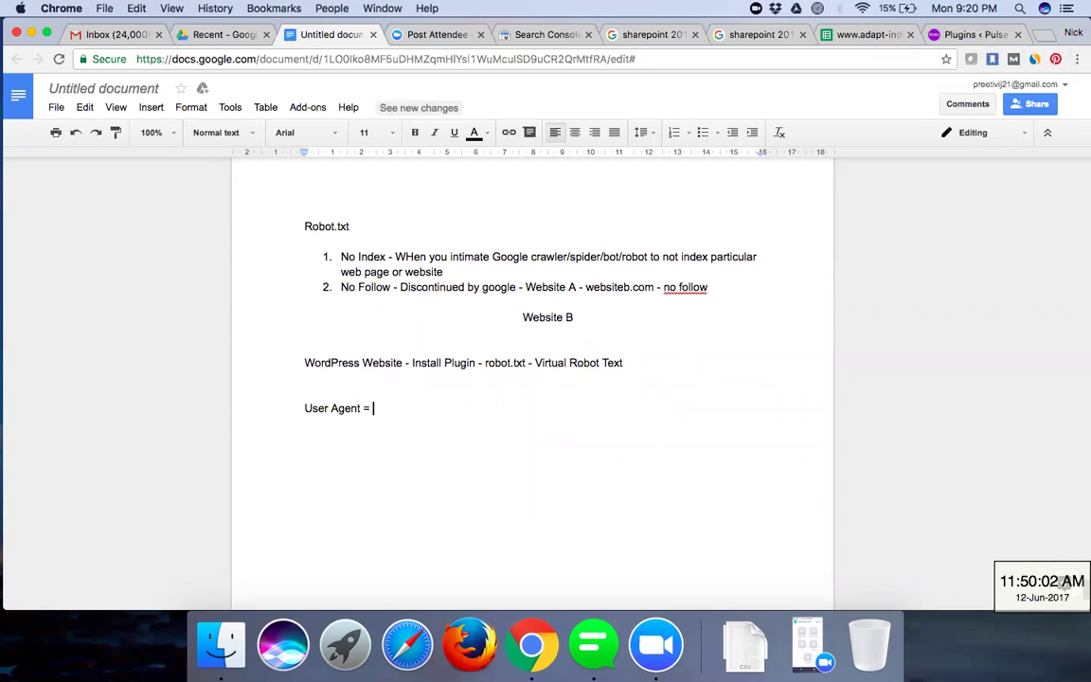
{"action": "type", "text": "Gogl"}
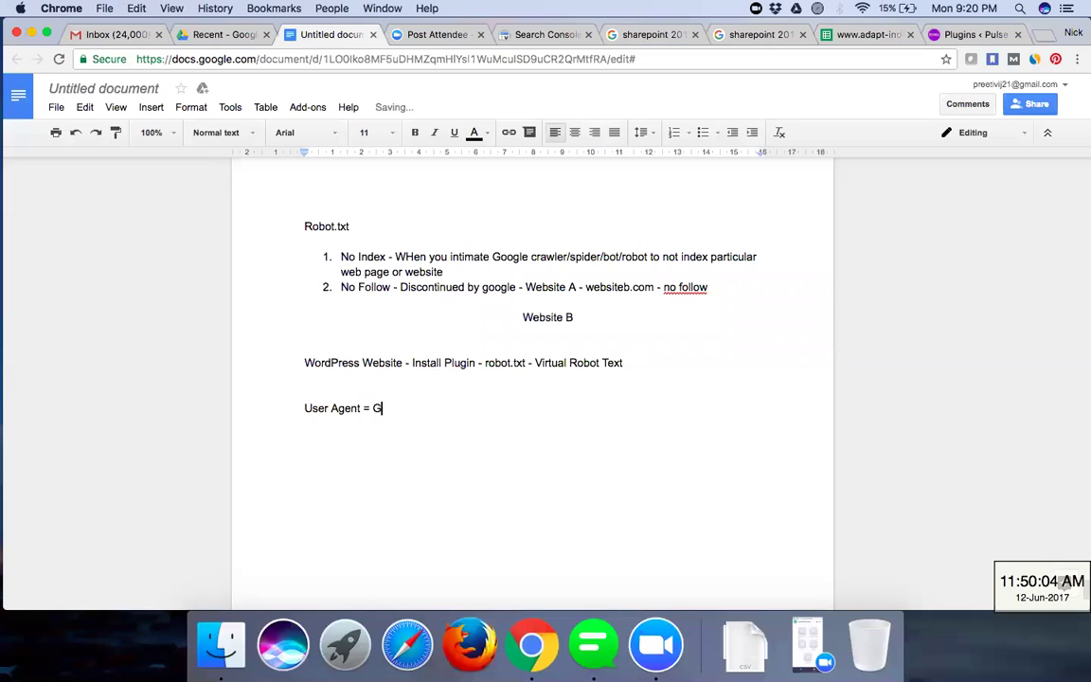
{"action": "key", "text": "BackSpace"}
{"action": "key", "text": "BackSpace"}
{"action": "type", "text": "ogle Bot"}
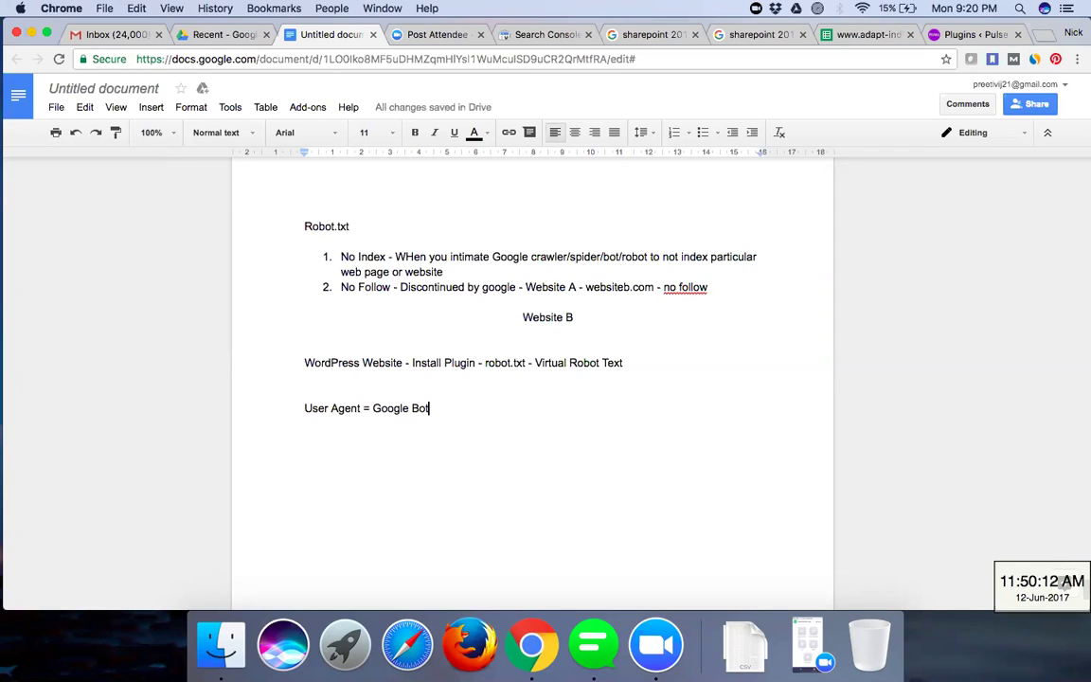
- Add tab-indented lines for Google bot Images, Spurl - Yahoo and Msn, then select the list
{"action": "key", "text": "Return"}
{"action": "key", "text": "Tab"}
{"action": "key", "text": "Tab"}
{"action": "type", "text": "Google b"}
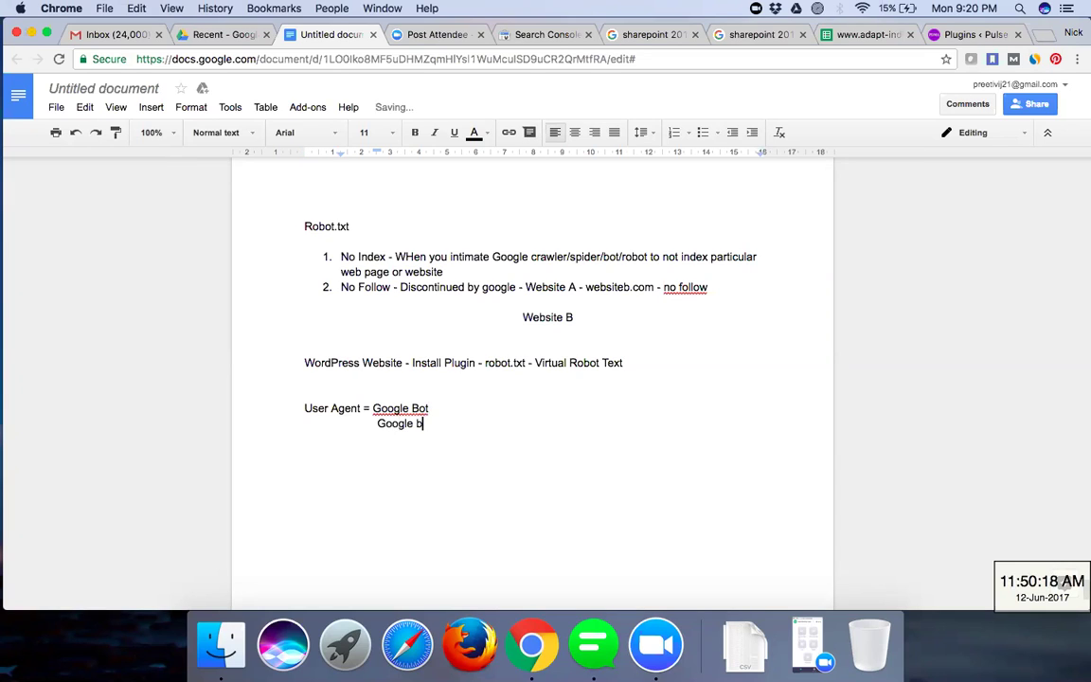
{"action": "type", "text": "ot Images"}
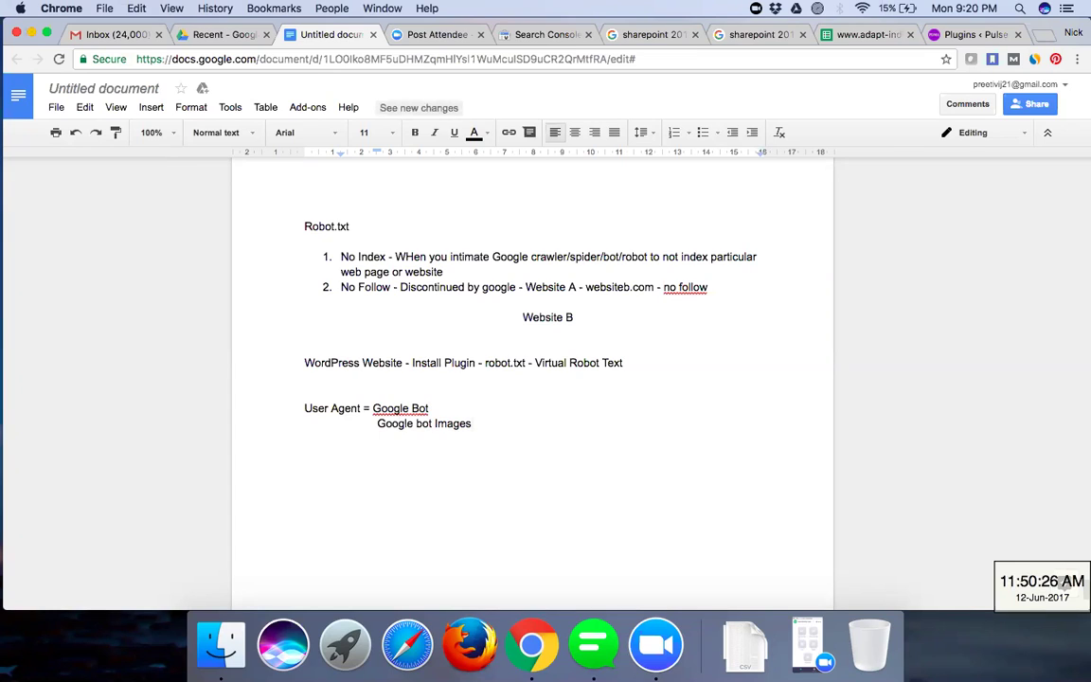
{"action": "key", "text": "Return"}
{"action": "type", "text": "Spurl "}
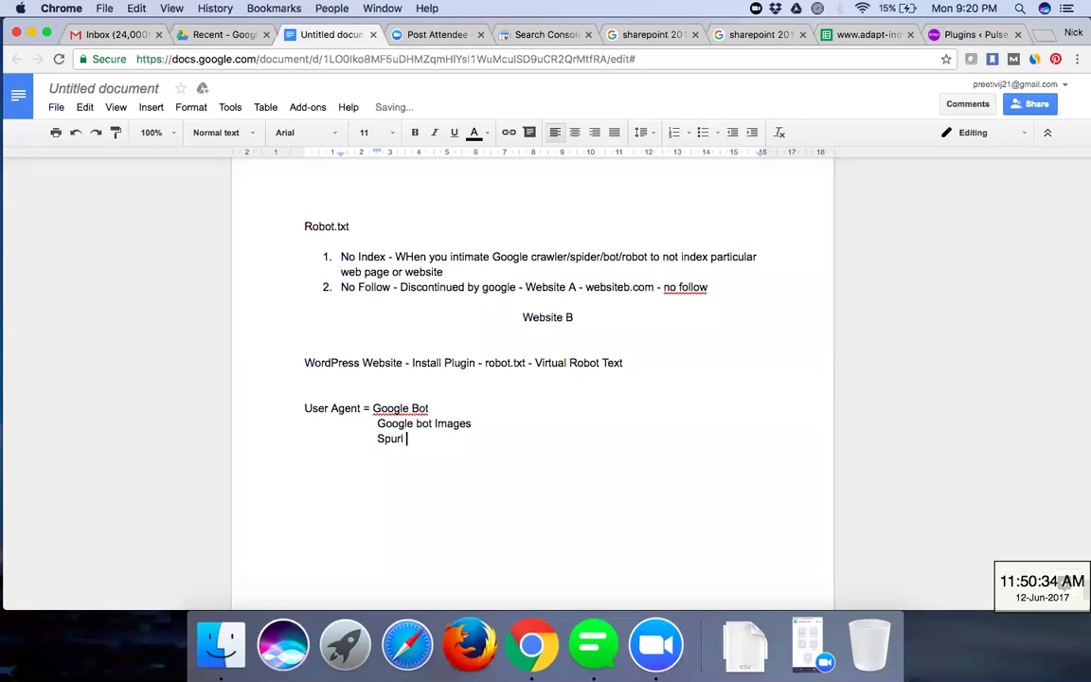
{"action": "type", "text": "- Yahoo"}
{"action": "key", "text": "Return"}
{"action": "type", "text": "Masn"}
{"action": "key", "text": "BackSpace"}
{"action": "key", "text": "BackSpace"}
{"action": "key", "text": "BackSpace"}
{"action": "type", "text": "sn"}
{"action": "key", "text": "Return"}
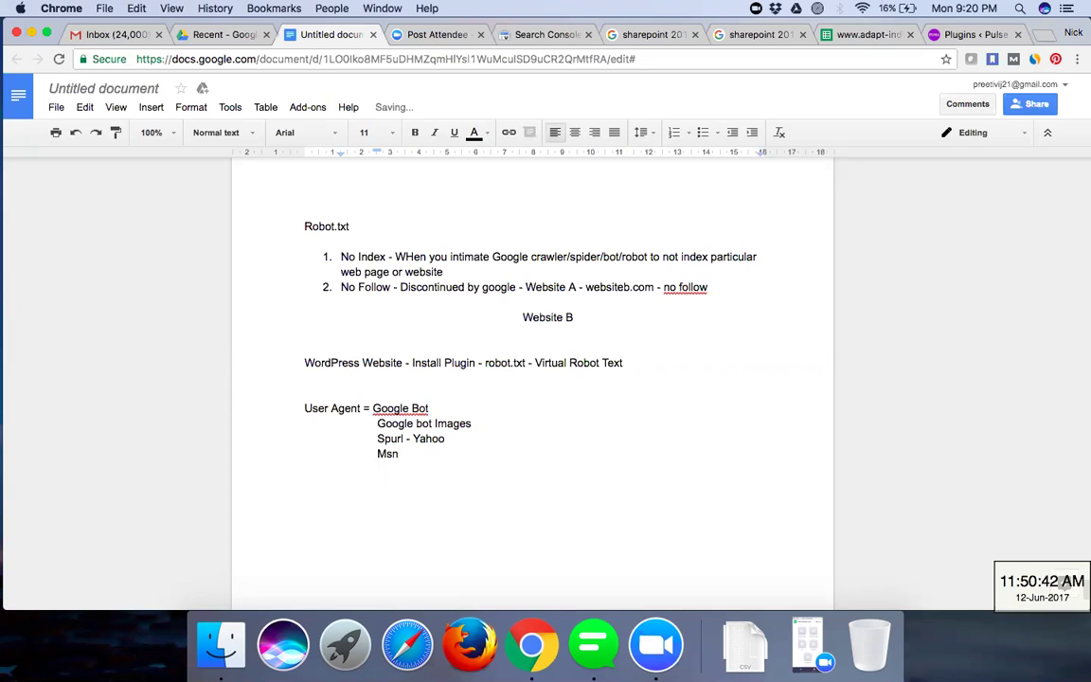
{"action": "left_click_drag", "start_coordinate": [414, 467], "coordinate": [374, 405]}
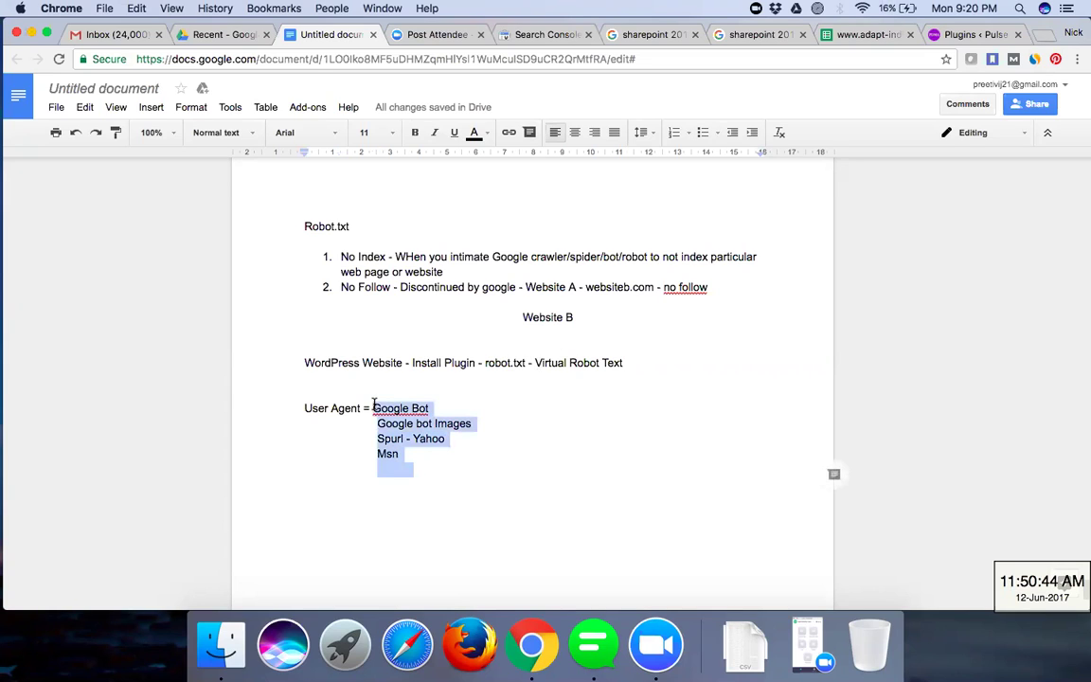
- Move Google Bot to its own indented line and complete the first line as 'User Agent = *'
{"action": "left_click", "coordinate": [465, 451]}
{"action": "left_click", "coordinate": [434, 408]}
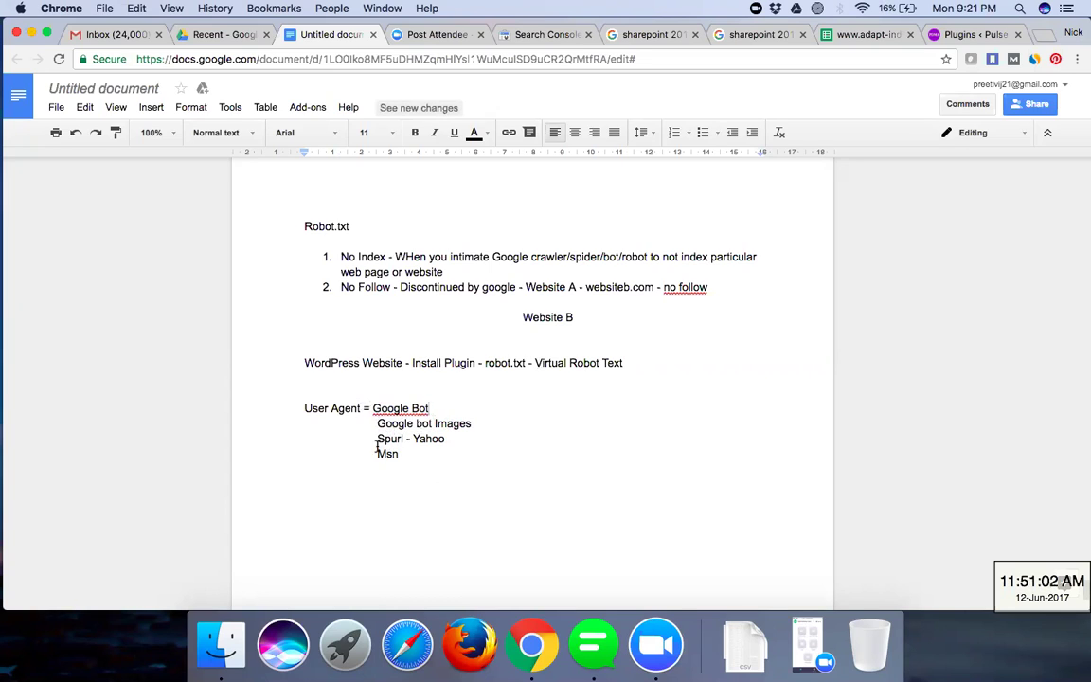
{"action": "left_click", "coordinate": [368, 406]}
{"action": "key", "text": "Return"}
{"action": "key", "text": "Return"}
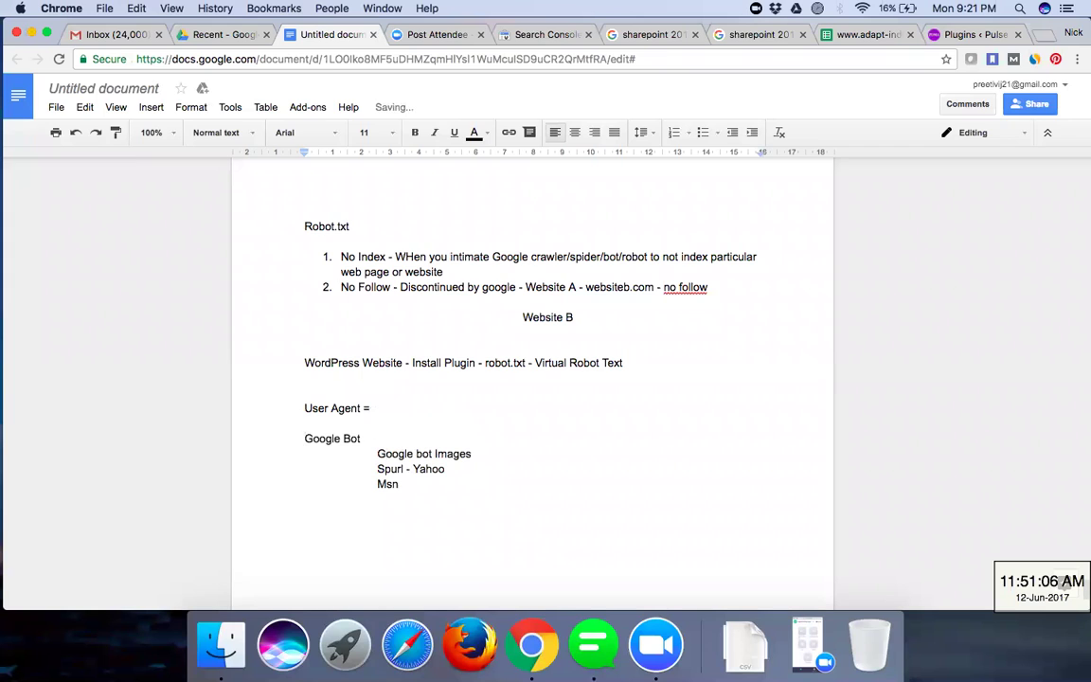
{"action": "key", "text": "Tab"}
{"action": "left_click", "coordinate": [390, 405]}
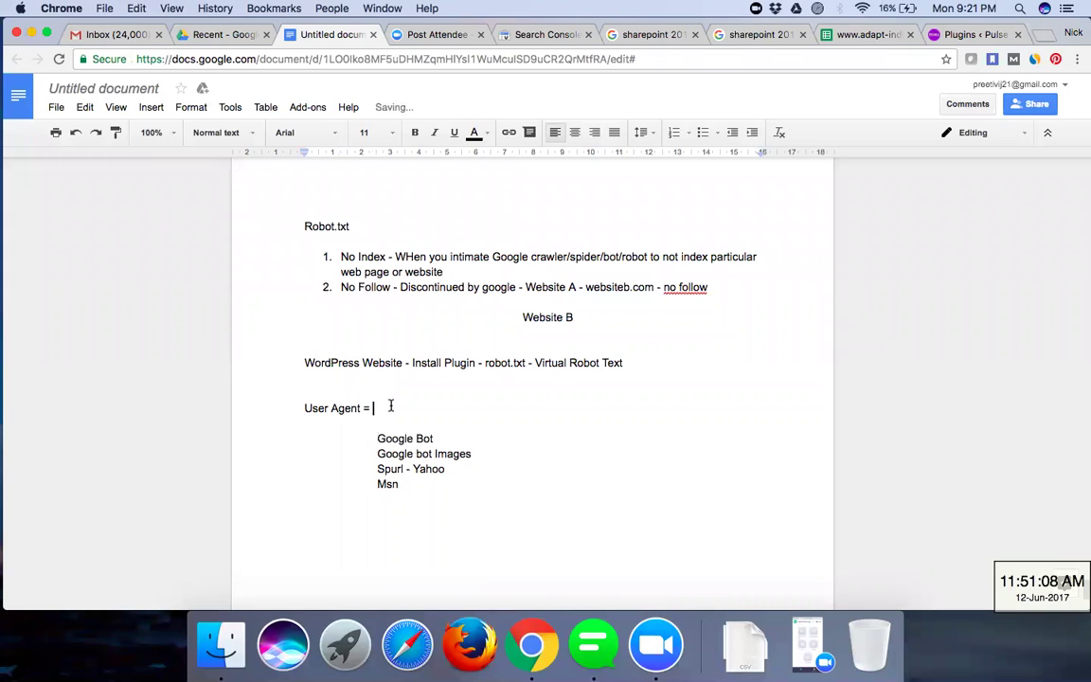
{"action": "type", "text": "*"}
- Check the 'User Agent = *' line and the four indented crawler names beneath it
{"action": "left_click_drag", "start_coordinate": [378, 408], "coordinate": [293, 408]}
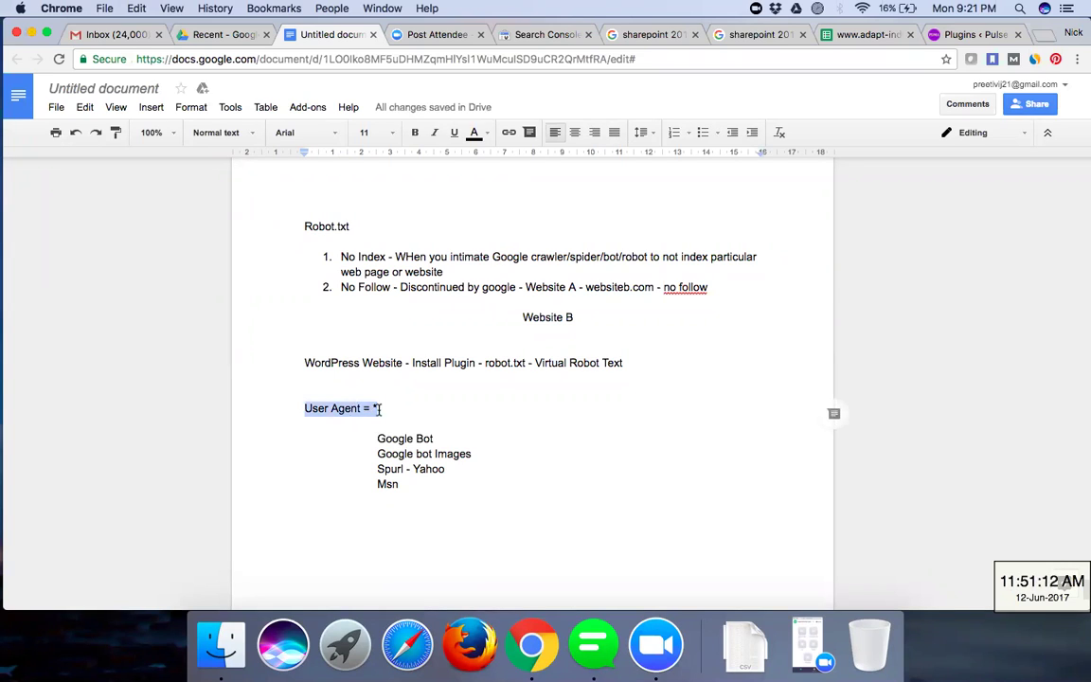
{"action": "left_click", "coordinate": [381, 408]}
{"action": "left_click_drag", "start_coordinate": [378, 437], "coordinate": [473, 483]}
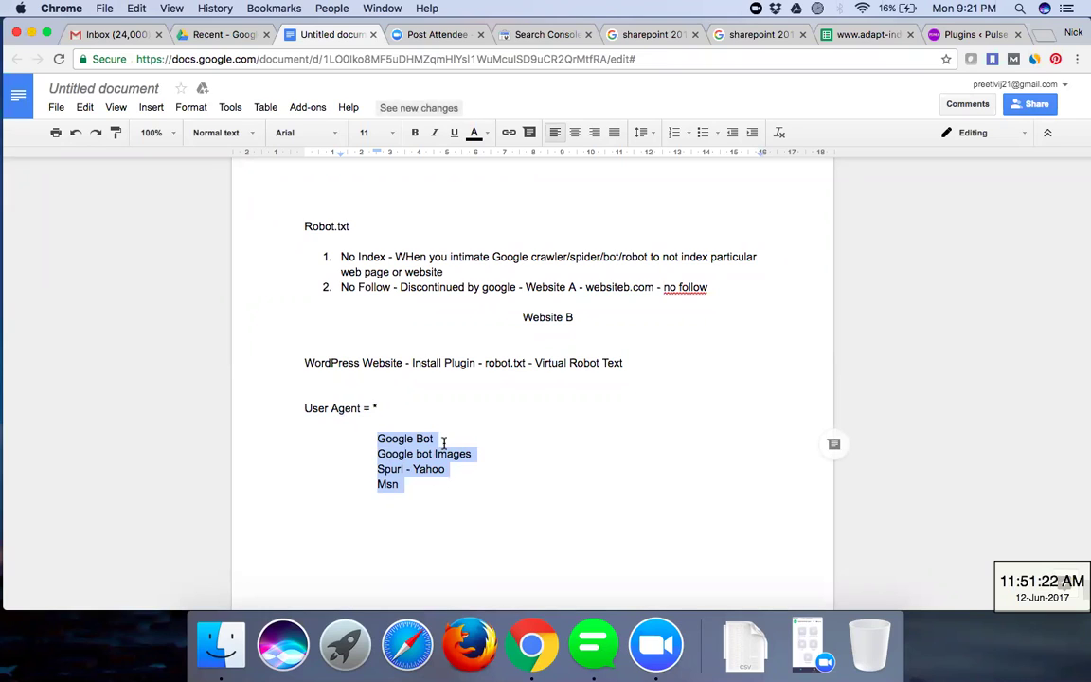
{"action": "left_click", "coordinate": [443, 443]}
{"action": "left_click", "coordinate": [486, 459]}
{"action": "left_click", "coordinate": [452, 474]}
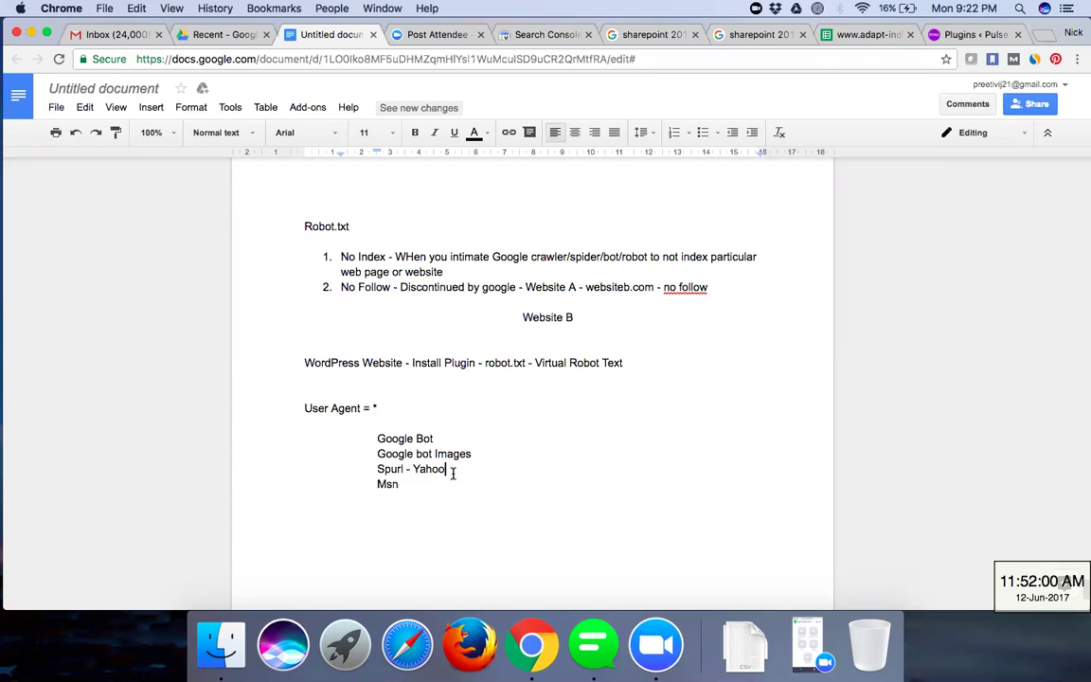
- Add an unindented 'Disallow' line below Msn
{"action": "key", "text": "Down"}
{"action": "key", "text": "Return"}
{"action": "key", "text": "Tab"}
{"action": "key", "text": "BackSpace"}
{"action": "type", "text": "Disa"}
{"action": "key", "text": "BackSpace"}
{"action": "key", "text": "BackSpace"}
{"action": "key", "text": "BackSpace"}
{"action": "type", "text": "isallow"}
- Add an 'Allow' line, change Disallow to 'Disallow -', and start a line below Allow
{"action": "key", "text": "Return"}
{"action": "type", "text": "Allow"}
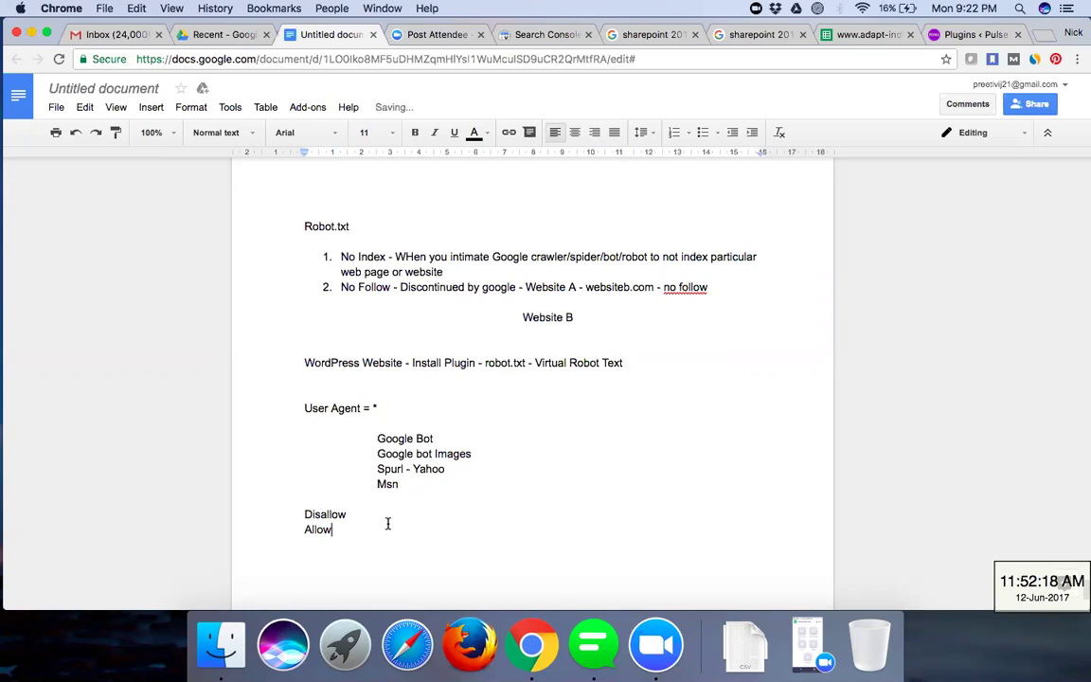
{"action": "left_click", "coordinate": [367, 516]}
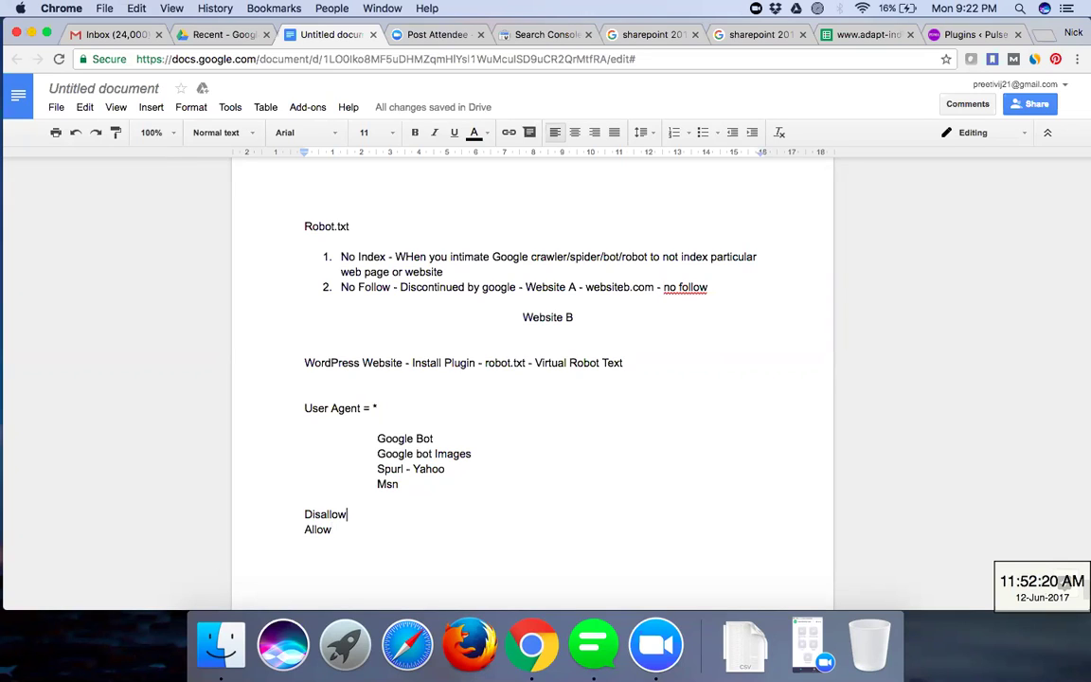
{"action": "type", "text": "-"}
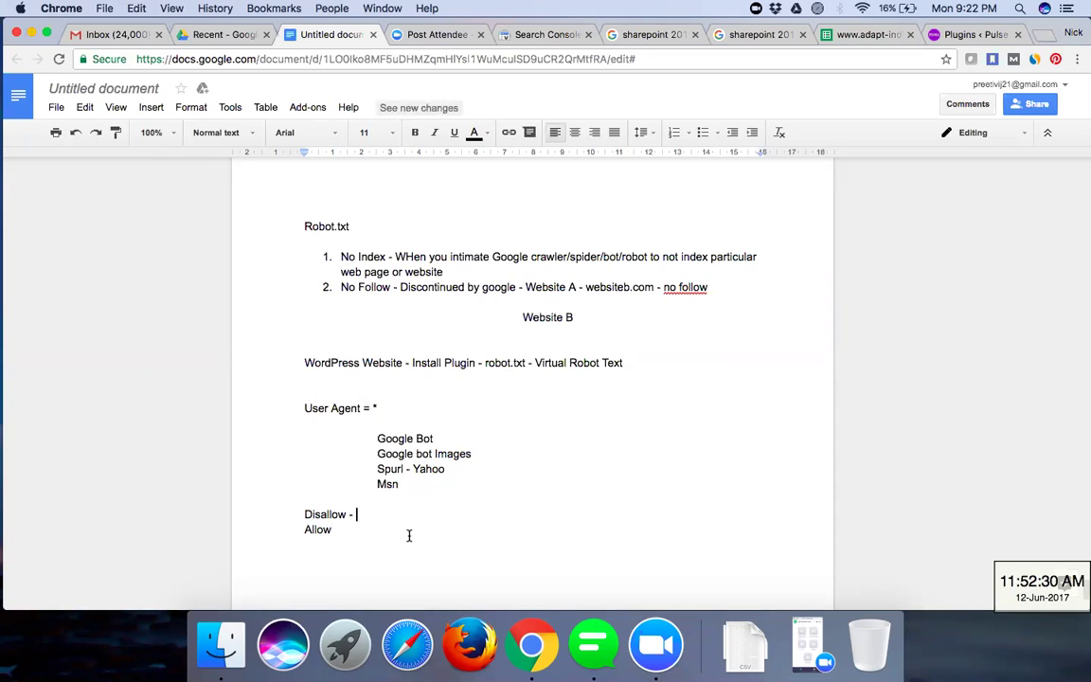
{"action": "key", "text": "Down"}
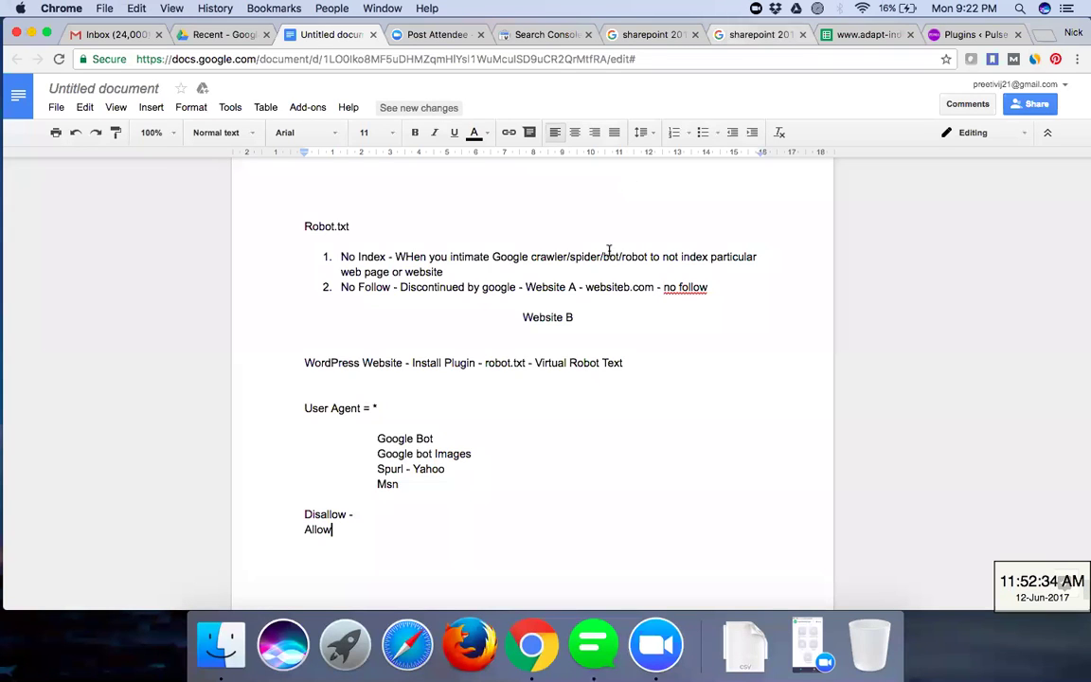
{"action": "key", "text": "Return"}
{"action": "key", "text": "Return"}
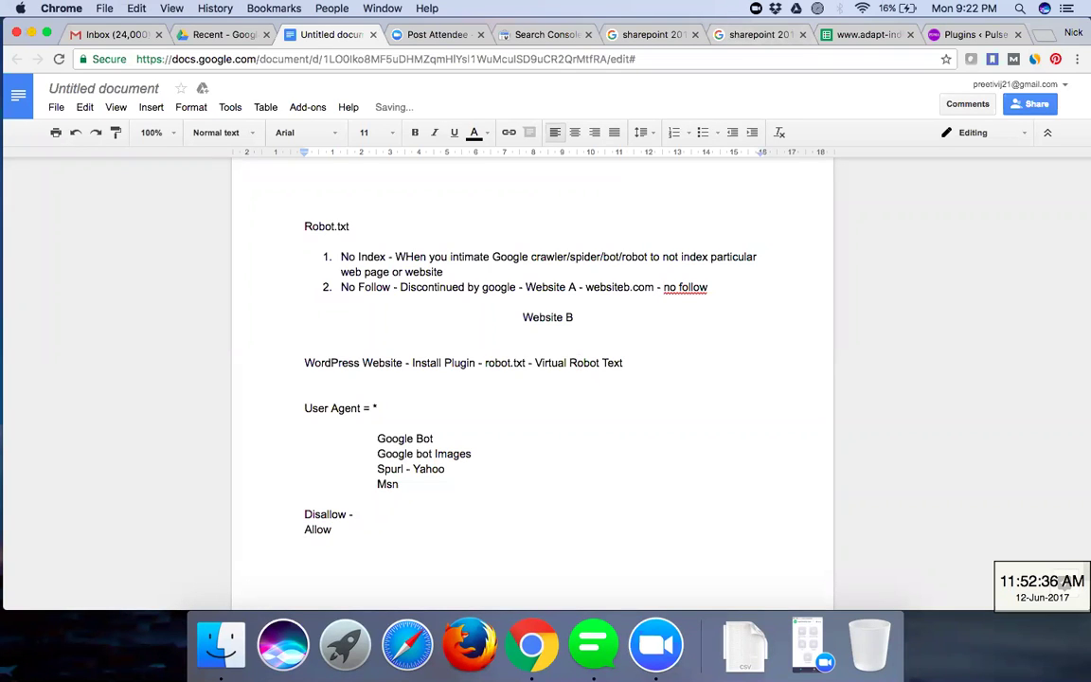
- Type the note 'robot text generater' on its own line below Allow
{"action": "type", "text": "robot text ge"}
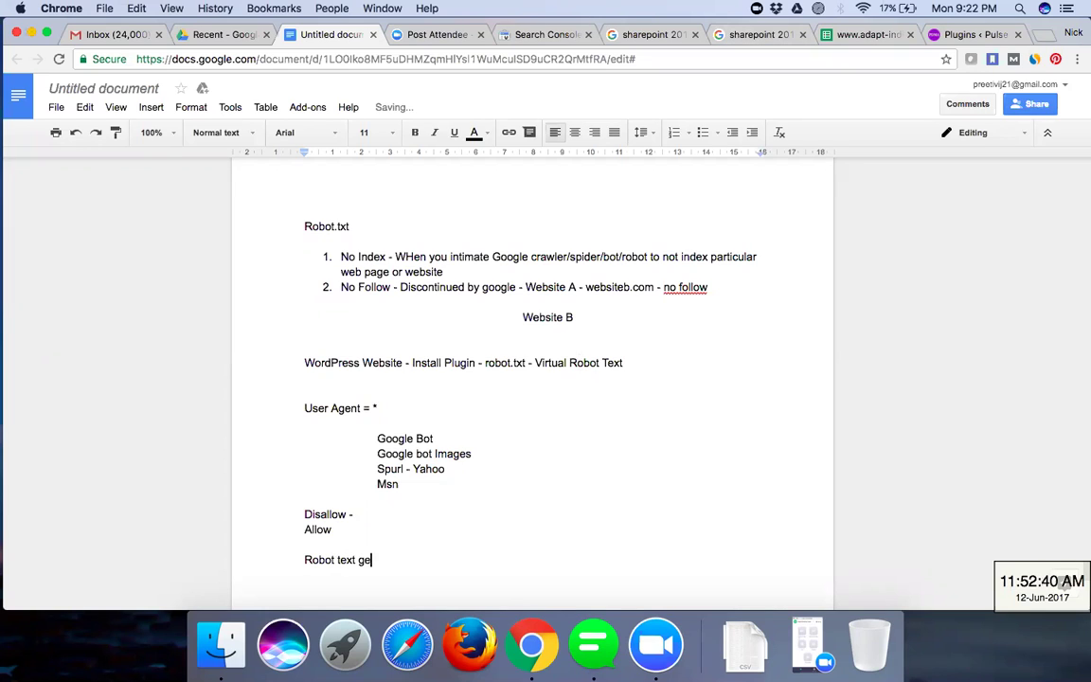
{"action": "type", "text": "nerater"}
{"action": "key", "text": "Return"}
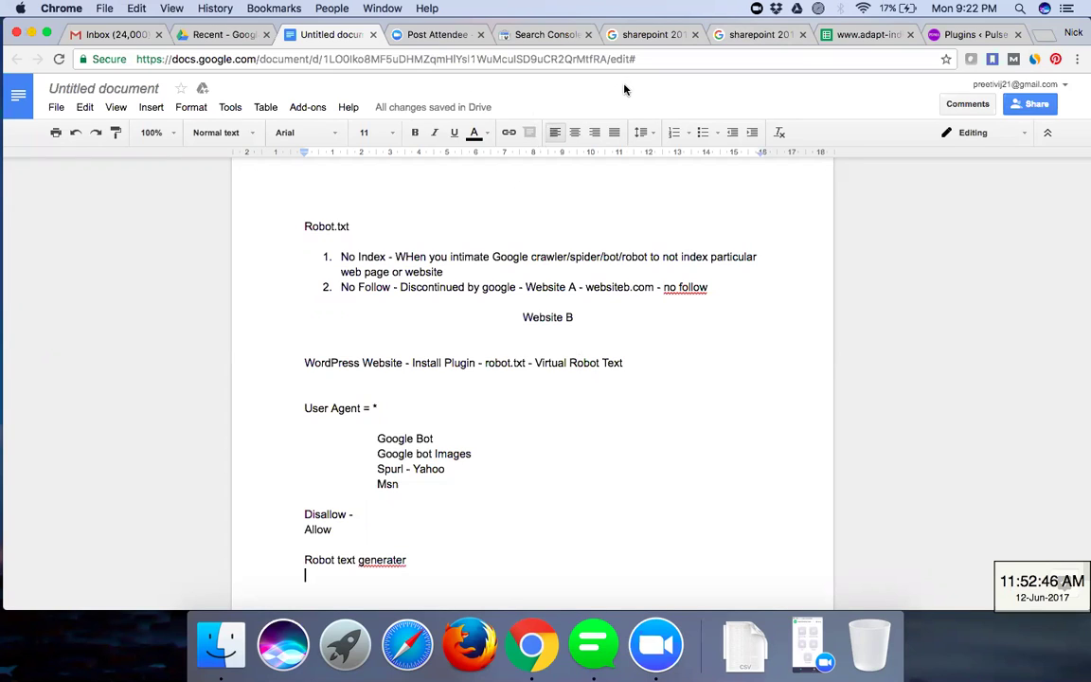
- Switch via the Search Console tab to the 'Plugins ‹ Pulse' WordPress tab and scroll its sidebar
{"action": "left_click", "coordinate": [568, 43]}
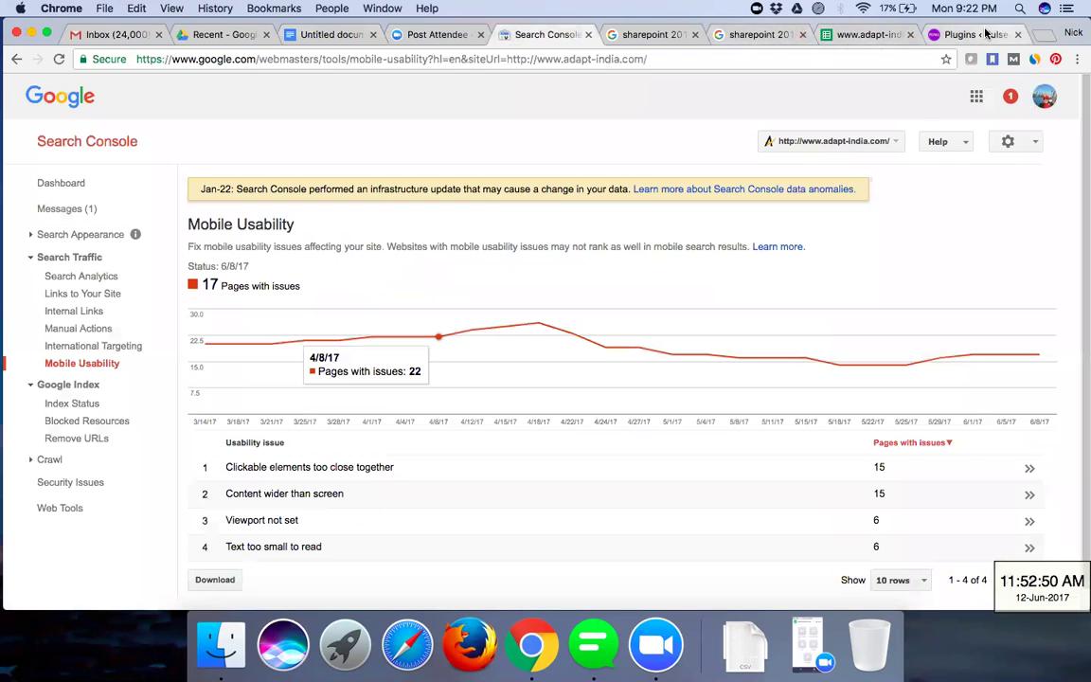
{"action": "left_click", "coordinate": [985, 34]}
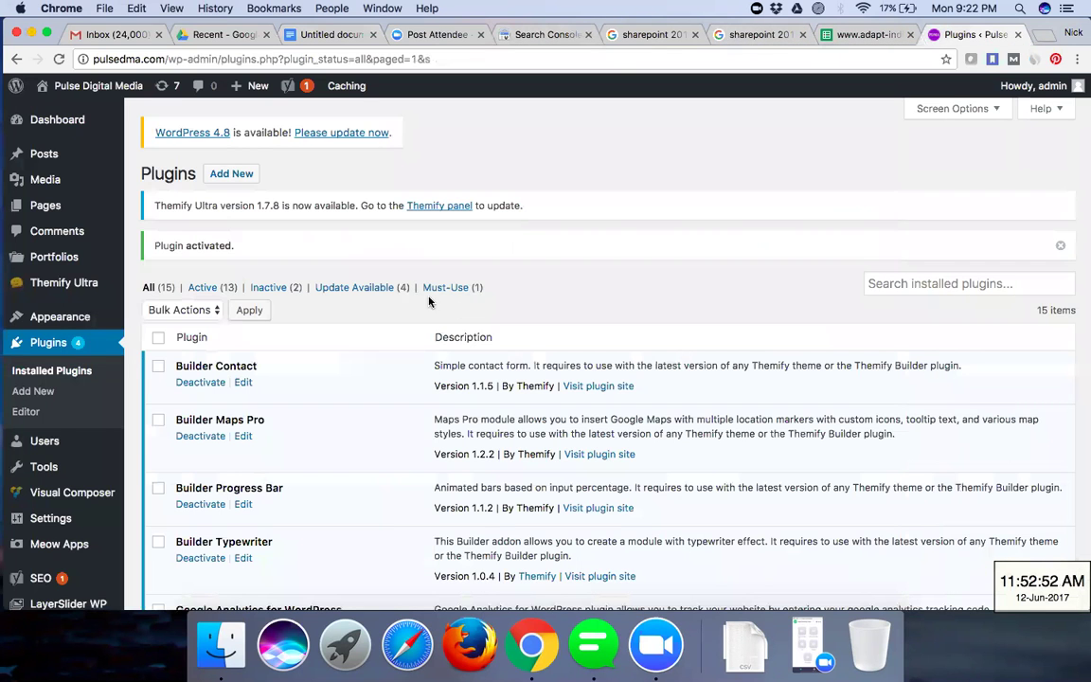
{"action": "mouse_move", "coordinate": [38, 521]}
{"action": "scroll", "coordinate": [28, 535], "scroll_direction": "down", "scroll_amount": 1}
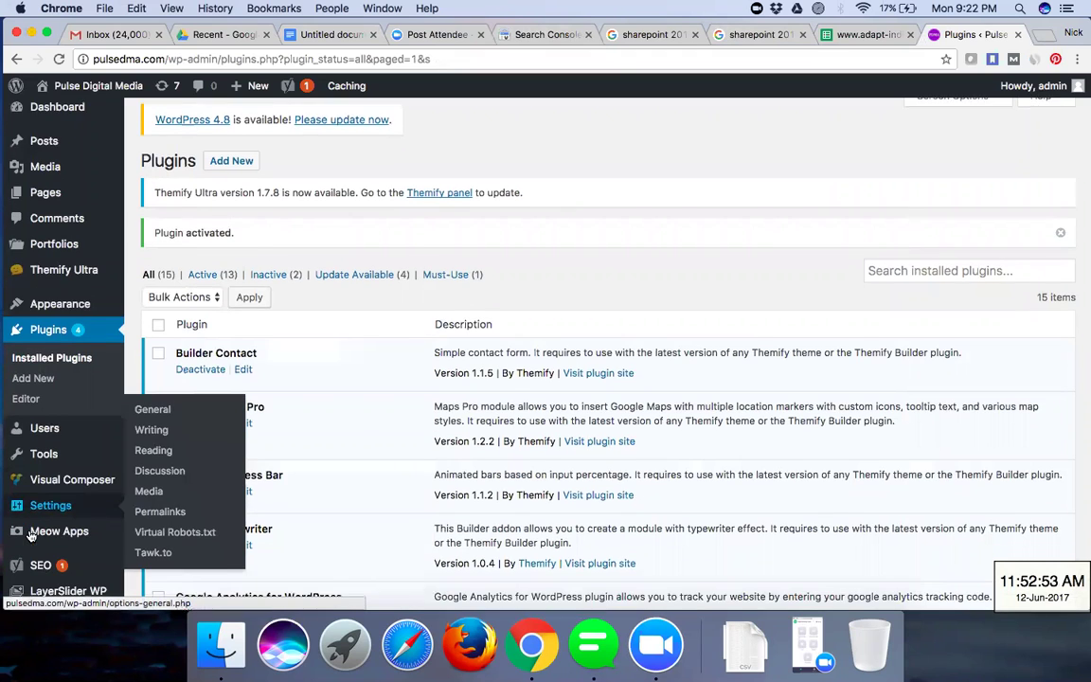
{"action": "scroll", "coordinate": [32, 535], "scroll_direction": "down", "scroll_amount": 2}
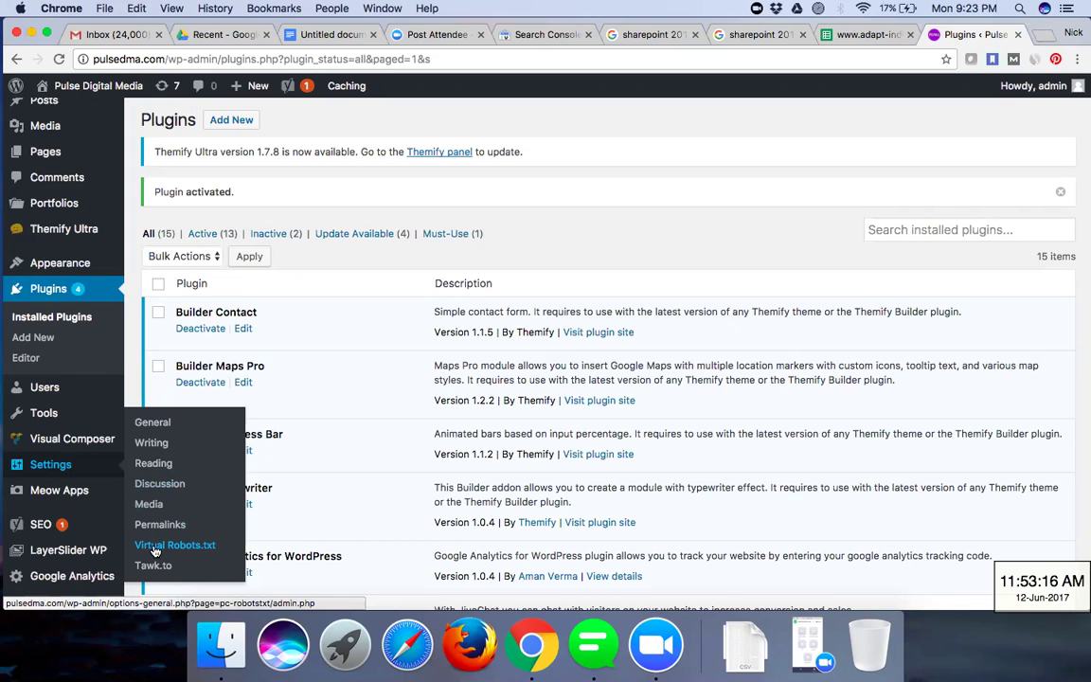
- Open Settings > Virtual Robots.txt, review its default user-agent rules, then open a blank tab
{"action": "left_click", "coordinate": [156, 547]}
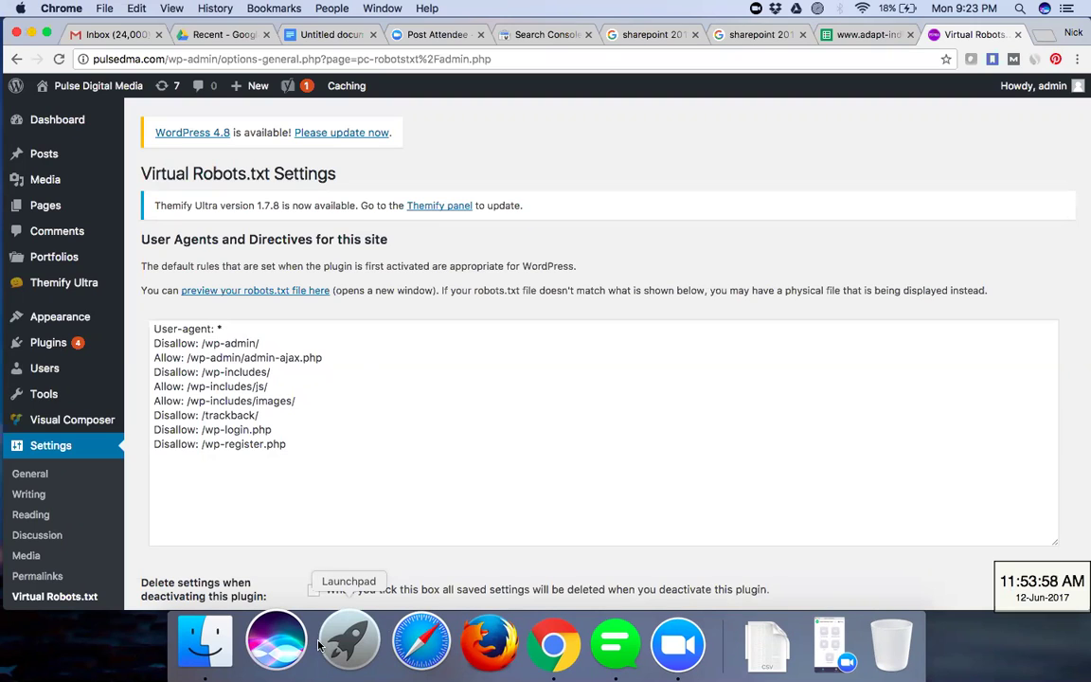
{"action": "scroll", "coordinate": [490, 465], "scroll_direction": "down", "scroll_amount": 2}
{"action": "scroll", "coordinate": [489, 463], "scroll_direction": "up", "scroll_amount": 2}
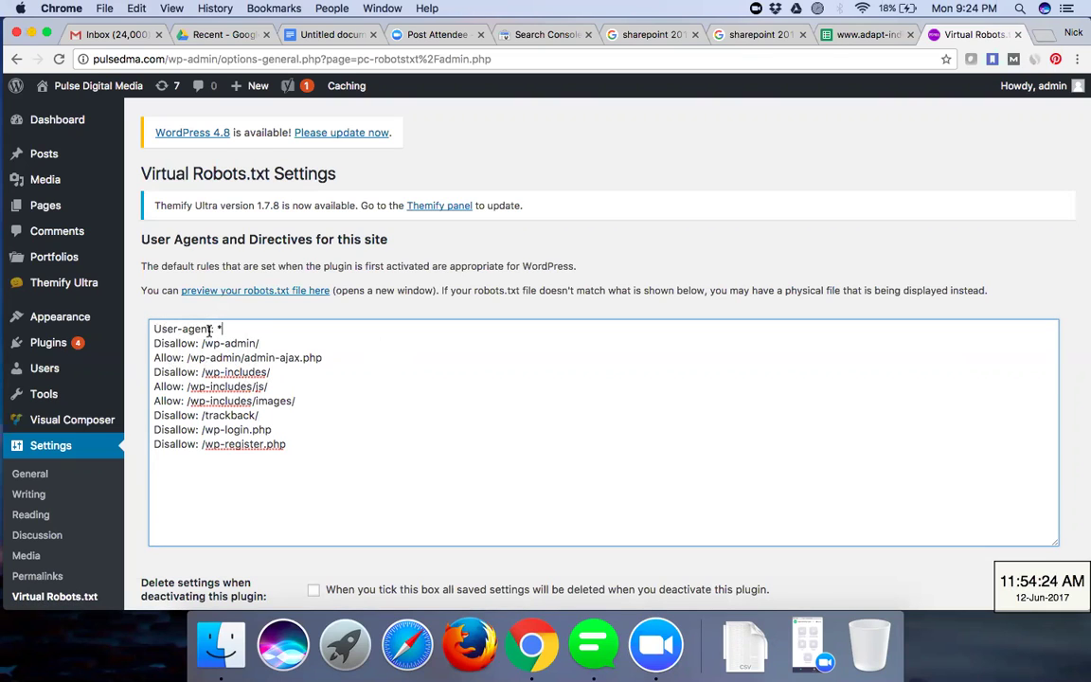
{"action": "left_click", "coordinate": [312, 436]}
{"action": "left_click", "coordinate": [1041, 35]}
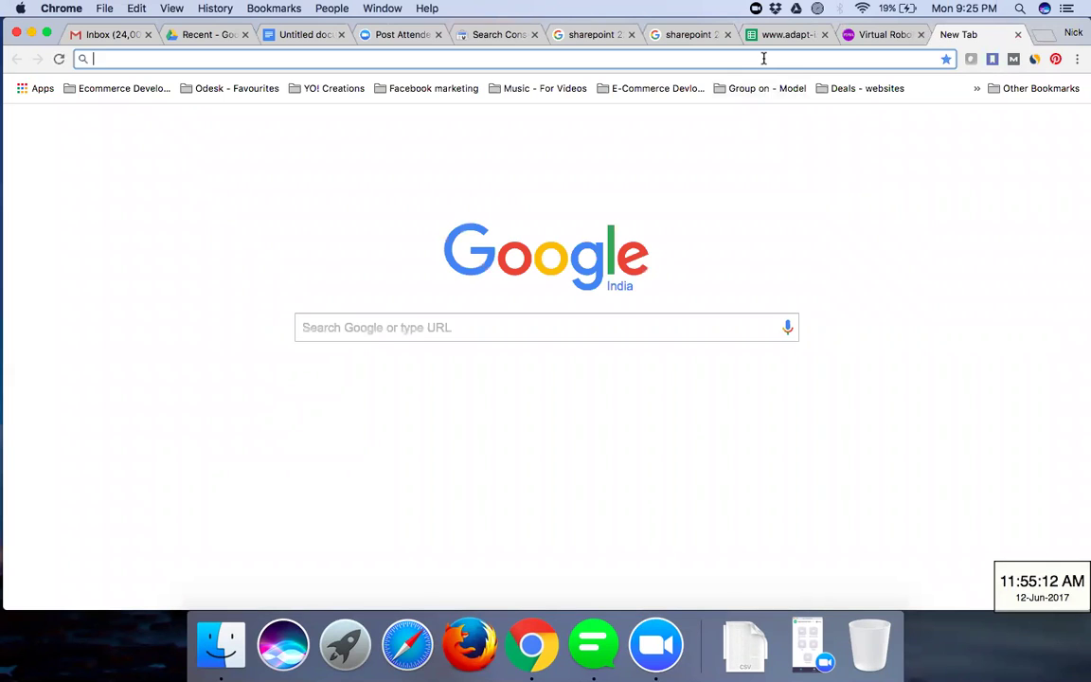
- Search Google for 'robot.txt generator' from the suggestions, then return to the WordPress settings tab
{"action": "left_click", "coordinate": [604, 328]}
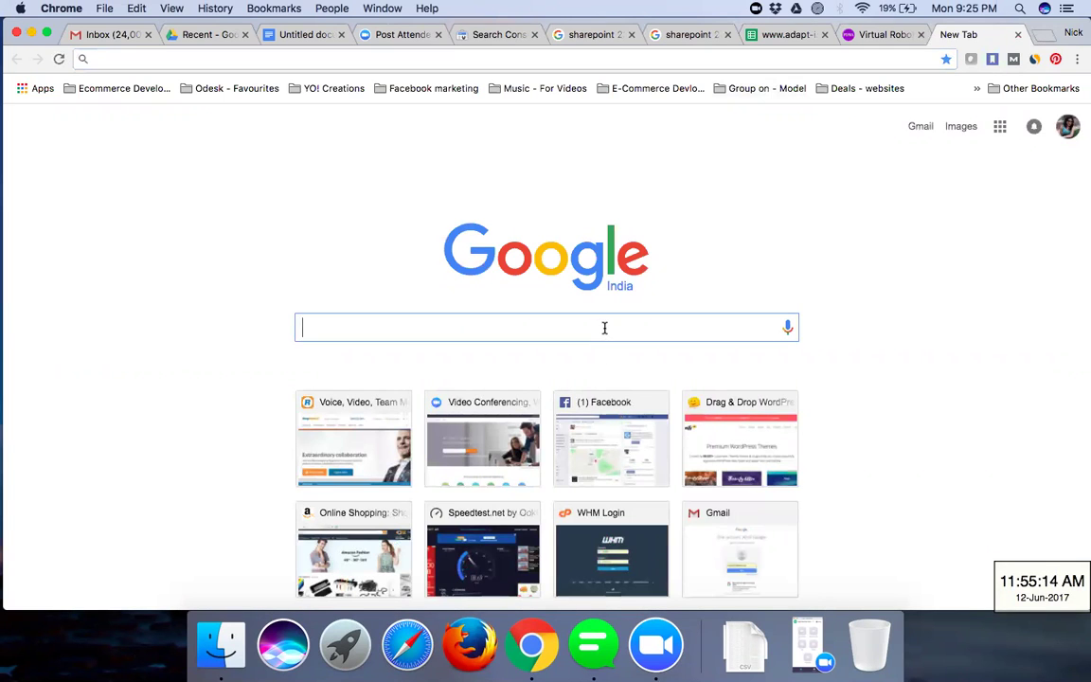
{"action": "type", "text": "robot"}
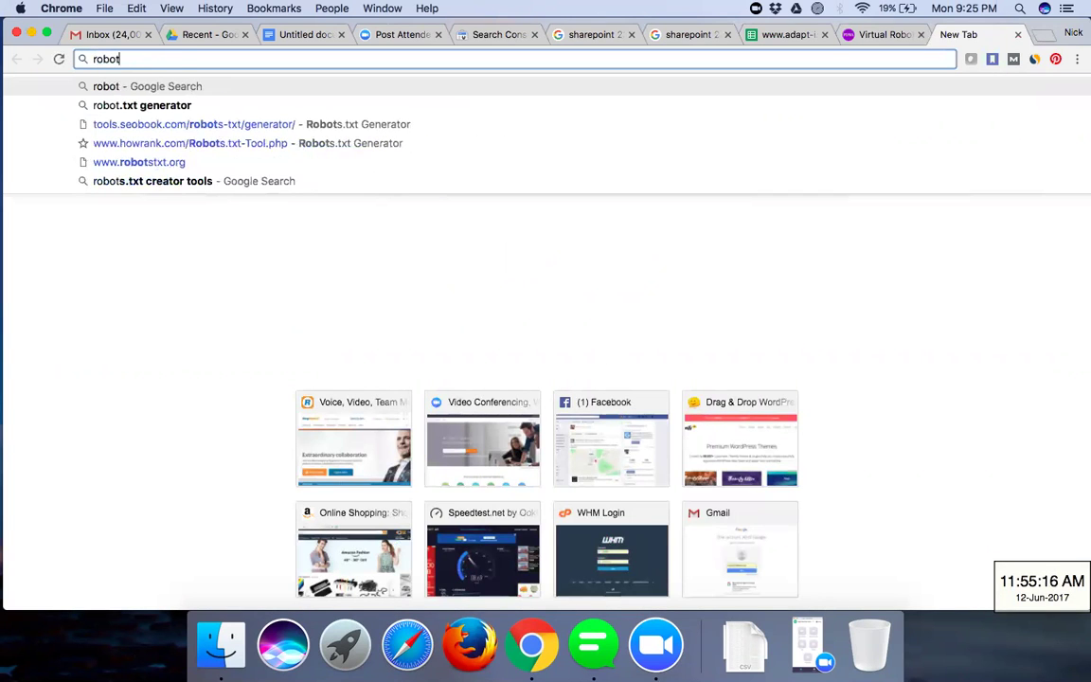
{"action": "key", "text": "Down"}
{"action": "key", "text": "Down"}
{"action": "key", "text": "Up"}
{"action": "key", "text": "Return"}
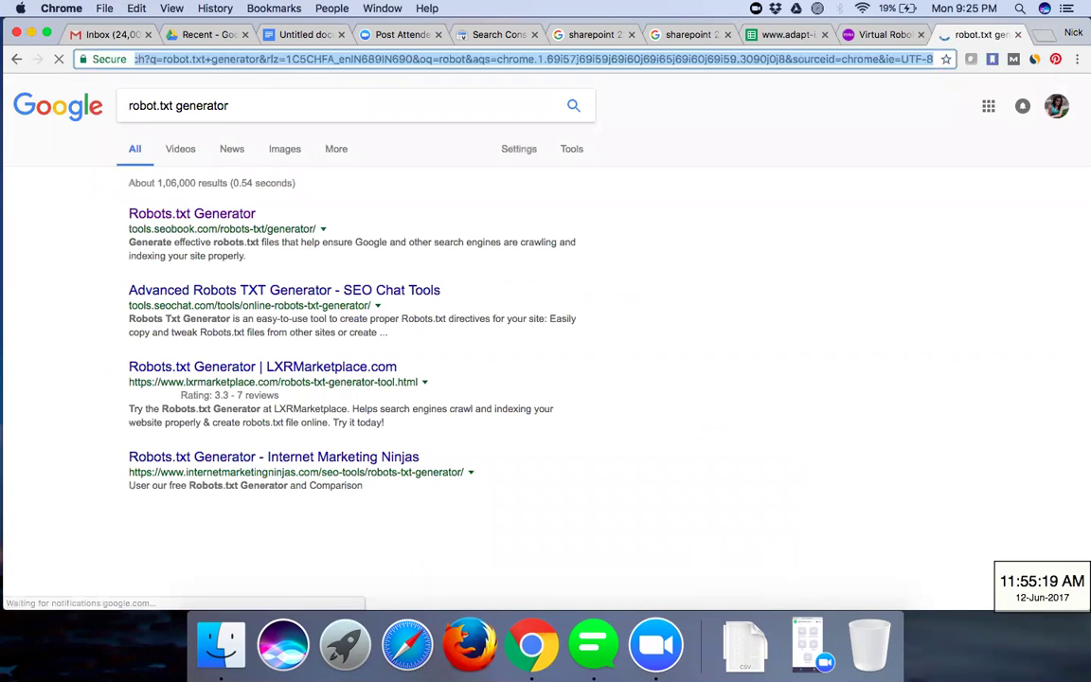
{"action": "left_click", "coordinate": [859, 40]}
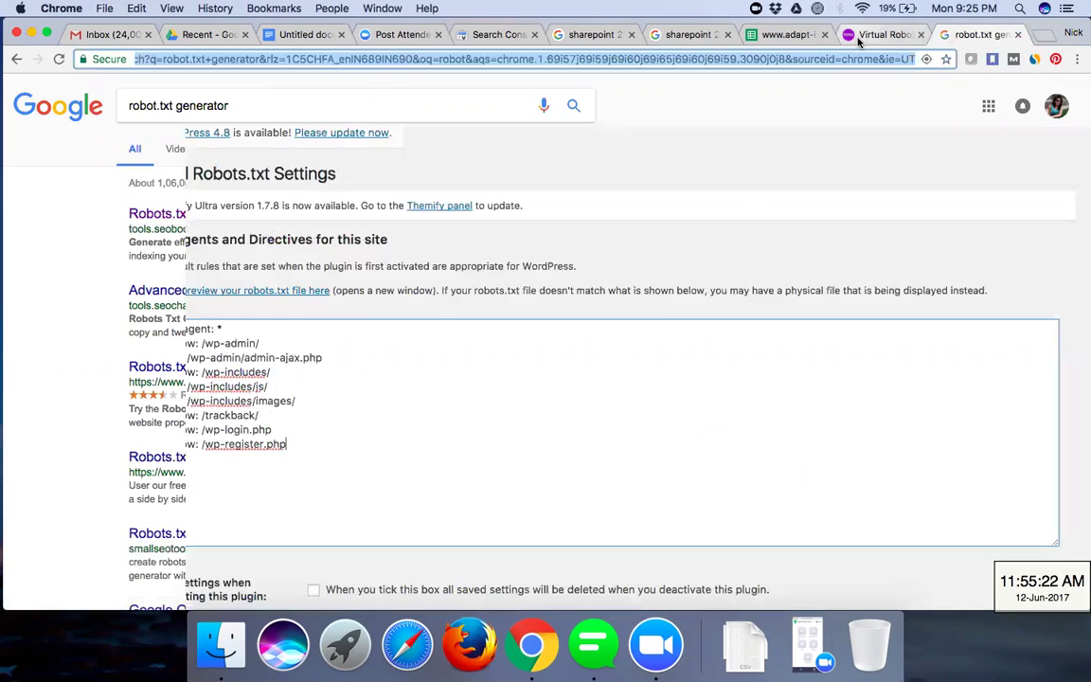
{"action": "left_click", "coordinate": [255, 395]}
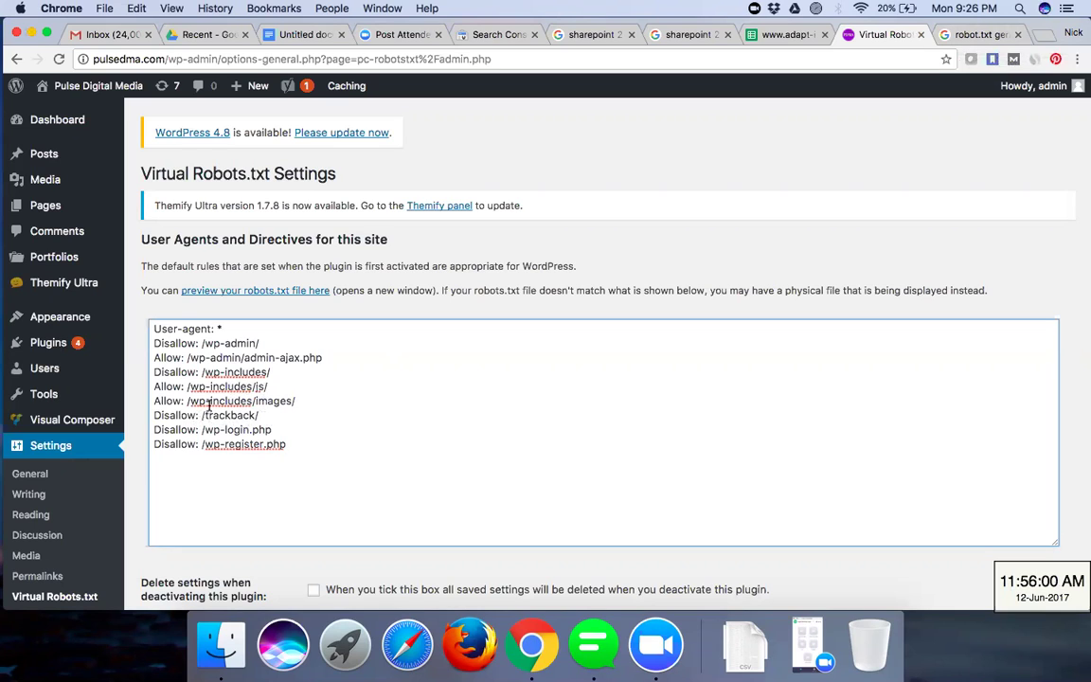
{"action": "left_click", "coordinate": [967, 40]}
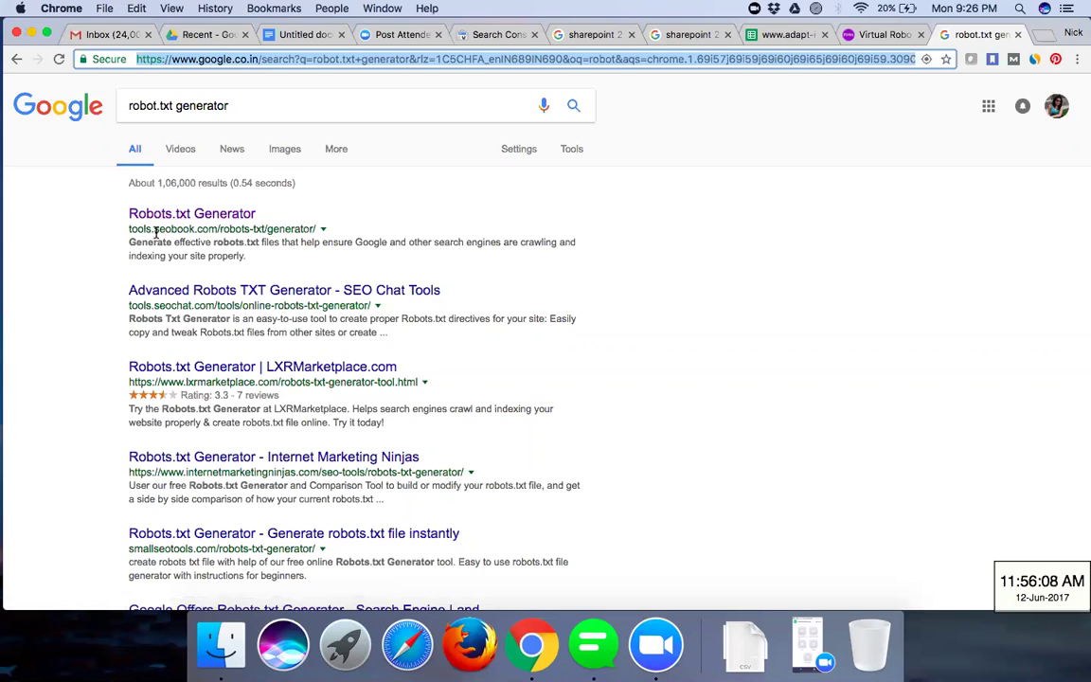
- Open the first result, 'Robots.txt Generator' on tools.seobook.com, and scroll down
{"action": "left_click", "coordinate": [216, 223]}
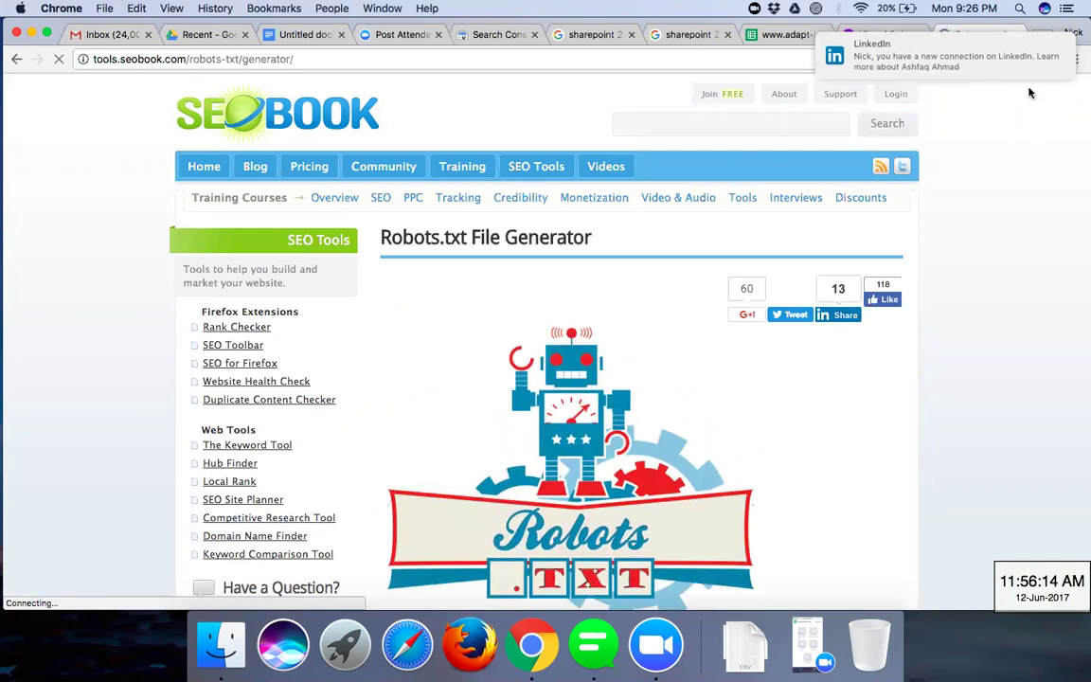
{"action": "scroll", "coordinate": [770, 243], "scroll_direction": "down", "scroll_amount": 1}
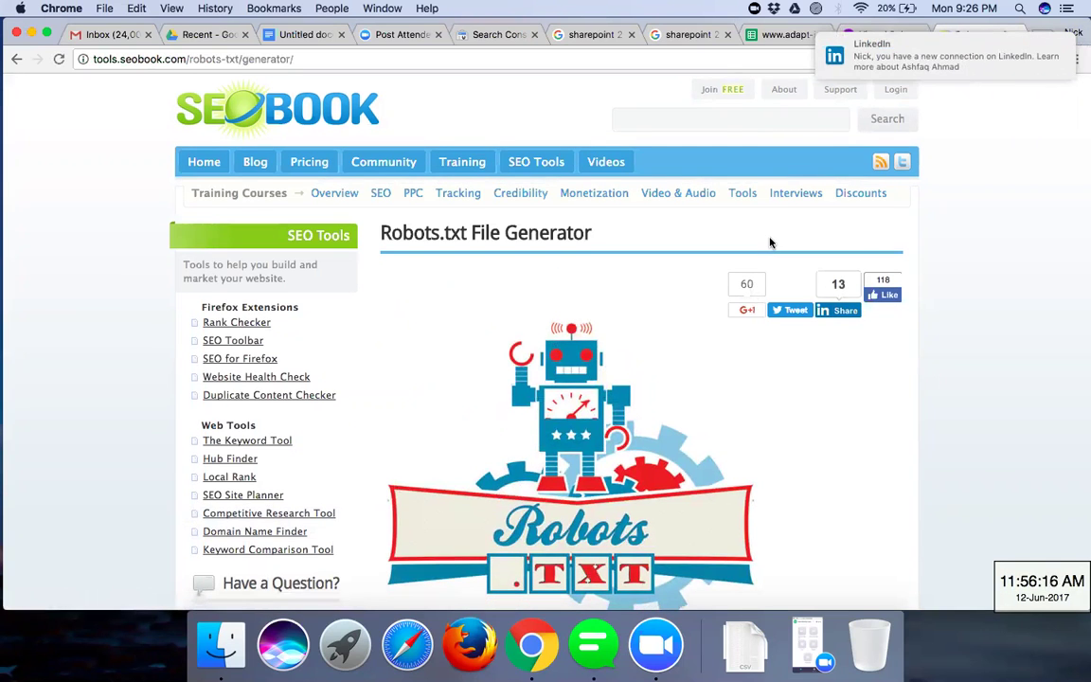
{"action": "scroll", "coordinate": [770, 244], "scroll_direction": "down", "scroll_amount": 10}
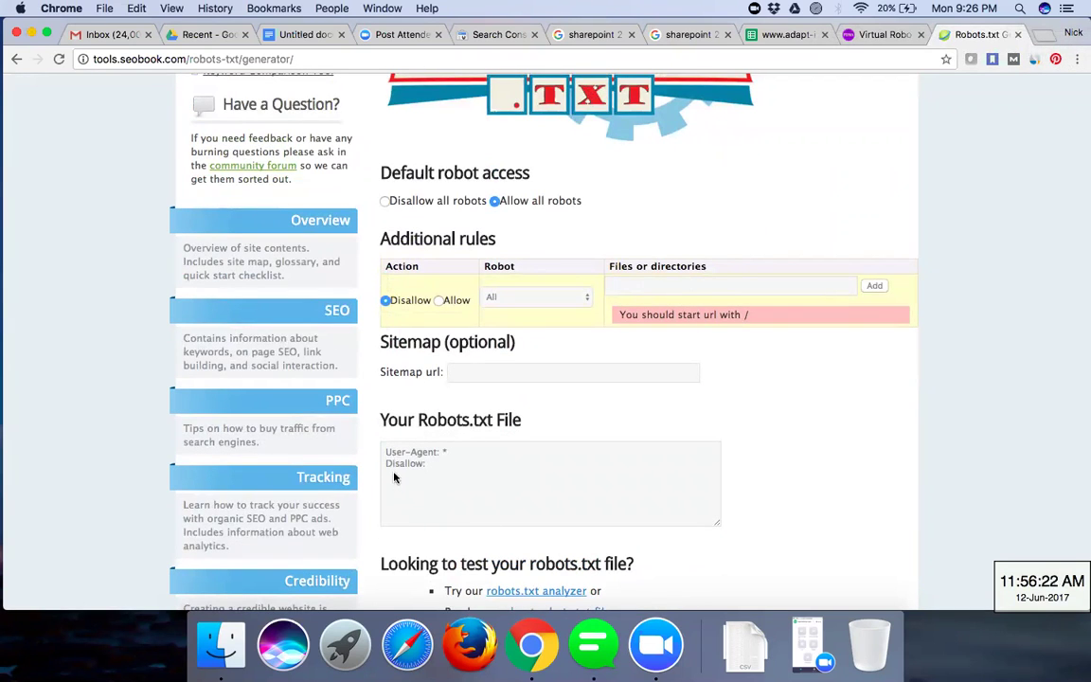
{"action": "left_click", "coordinate": [520, 299]}
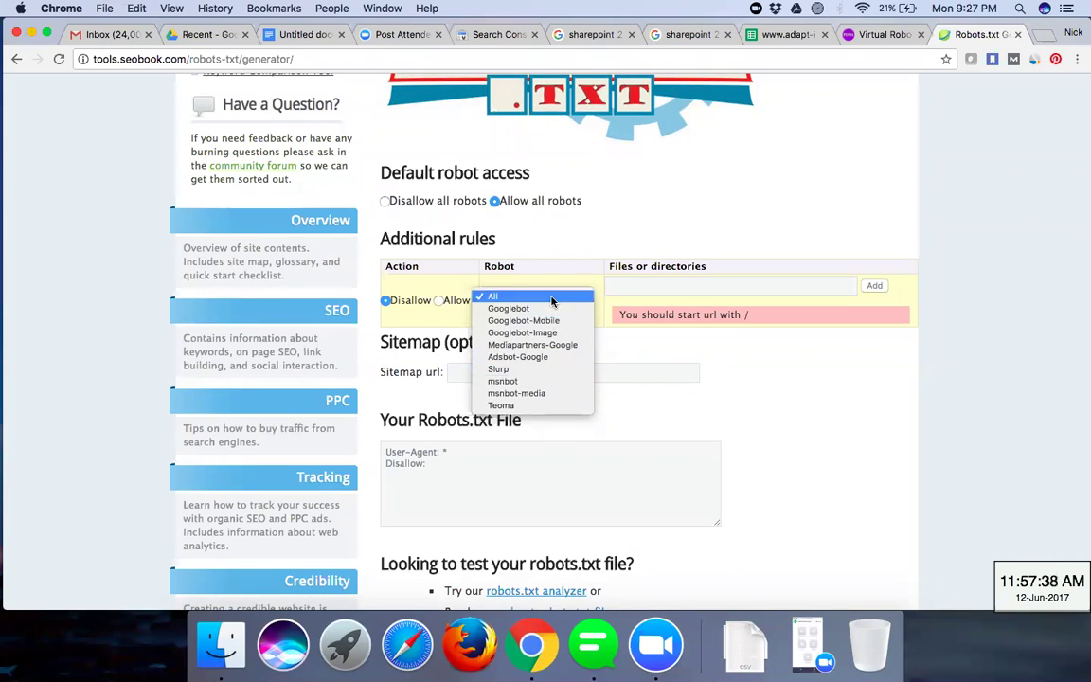
{"action": "left_click", "coordinate": [1018, 317]}
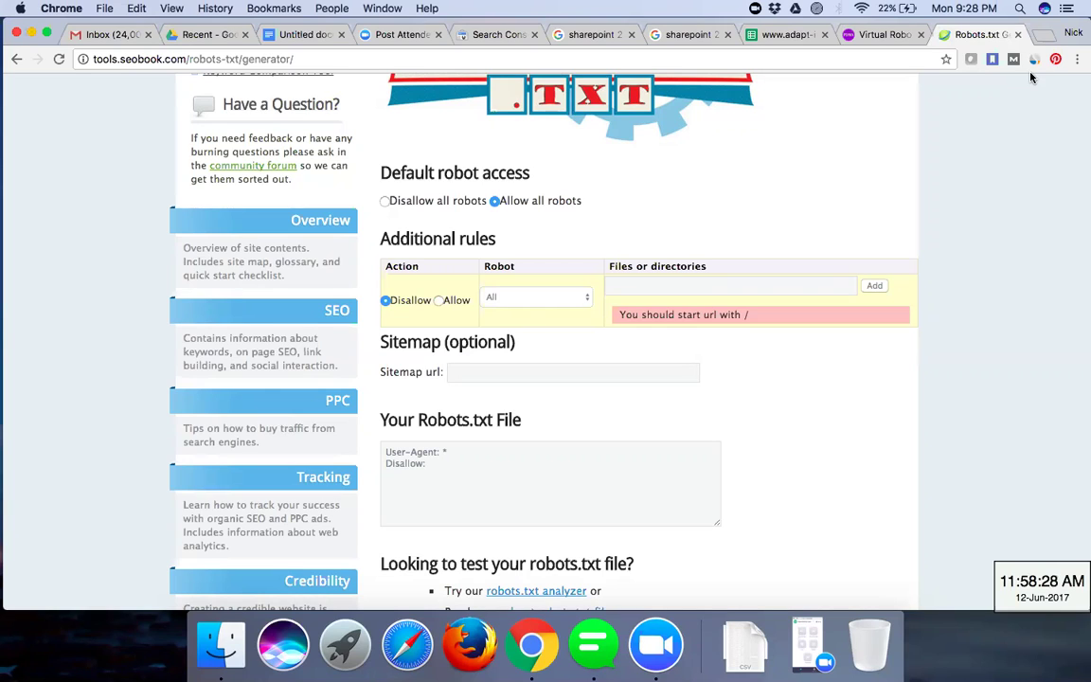
{"action": "left_click", "coordinate": [733, 289]}
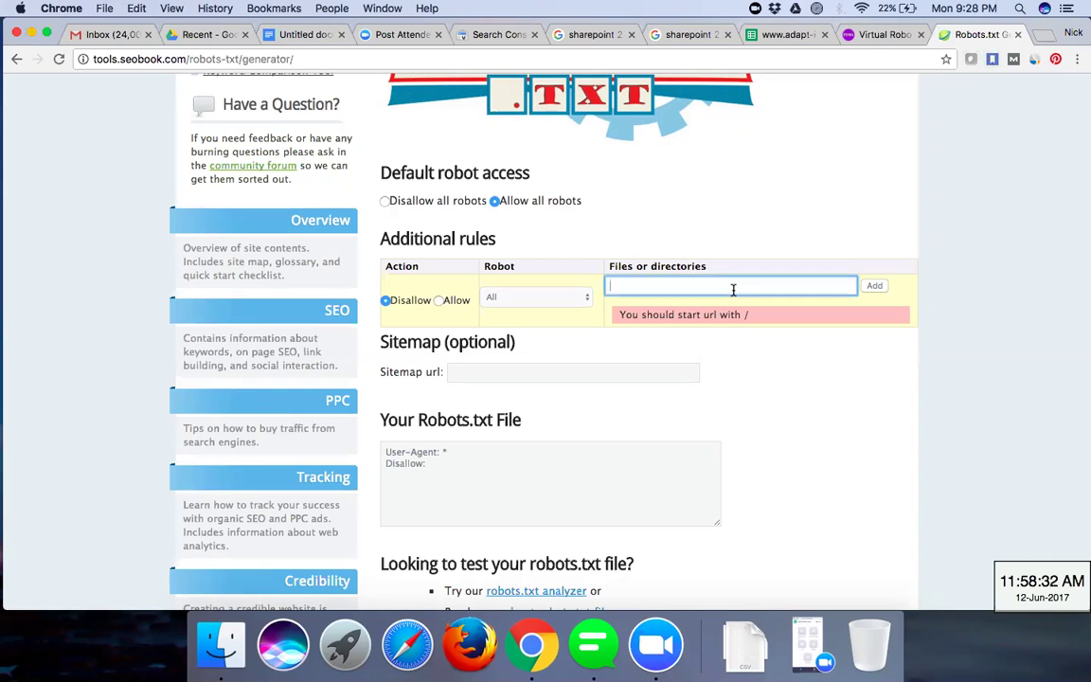
{"action": "type", "text": "www."}
{"action": "key", "text": "BackSpace"}
{"action": "key", "text": "BackSpace"}
{"action": "key", "text": "BackSpace"}
{"action": "key", "text": "BackSpace"}
{"action": "type", "text": "/"}
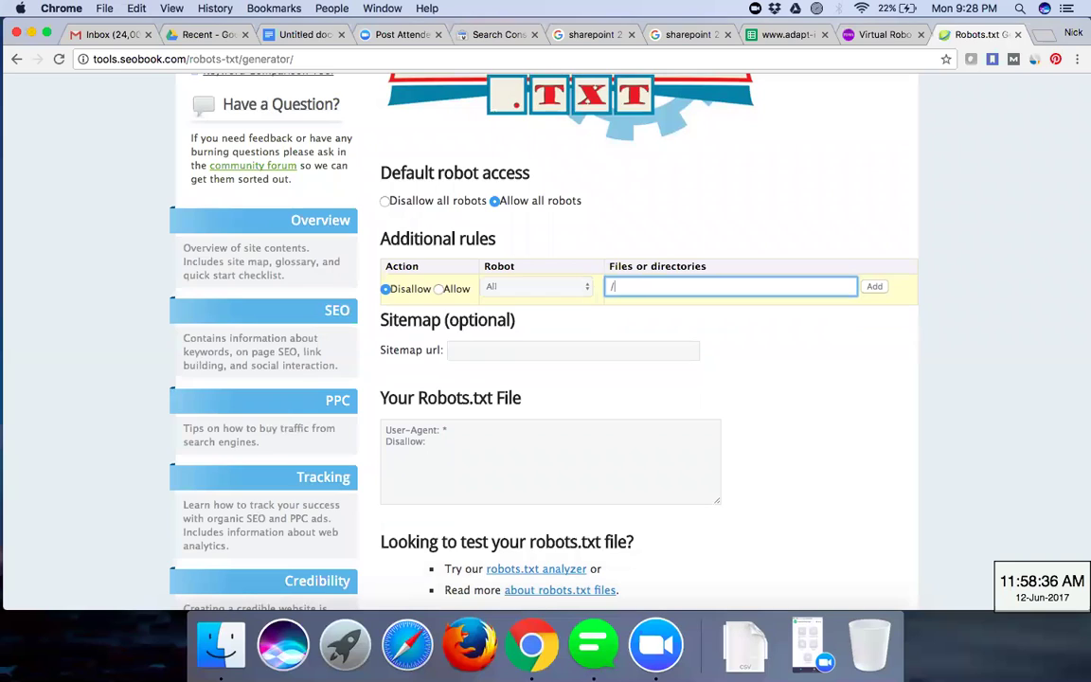
{"action": "type", "text": "www.dmpaath"}
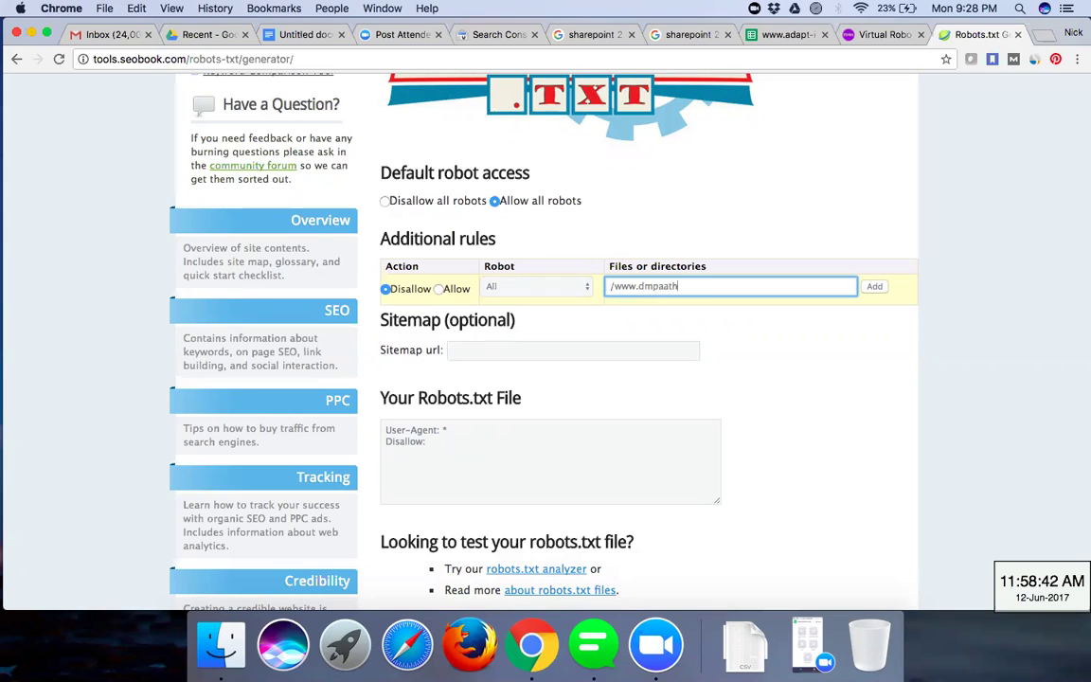
{"action": "type", "text": "shala.com"}
{"action": "left_click", "coordinate": [874, 286]}
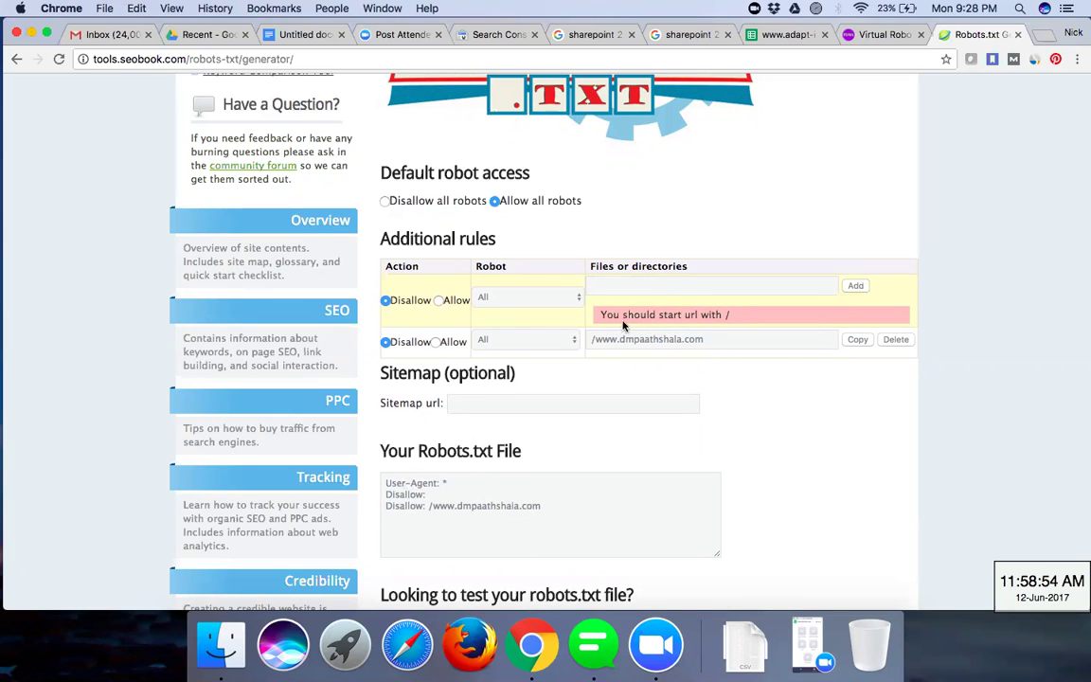
- Review the generated robots.txt showing User-Agent: * and the new Disallow line
{"action": "left_click", "coordinate": [599, 287]}
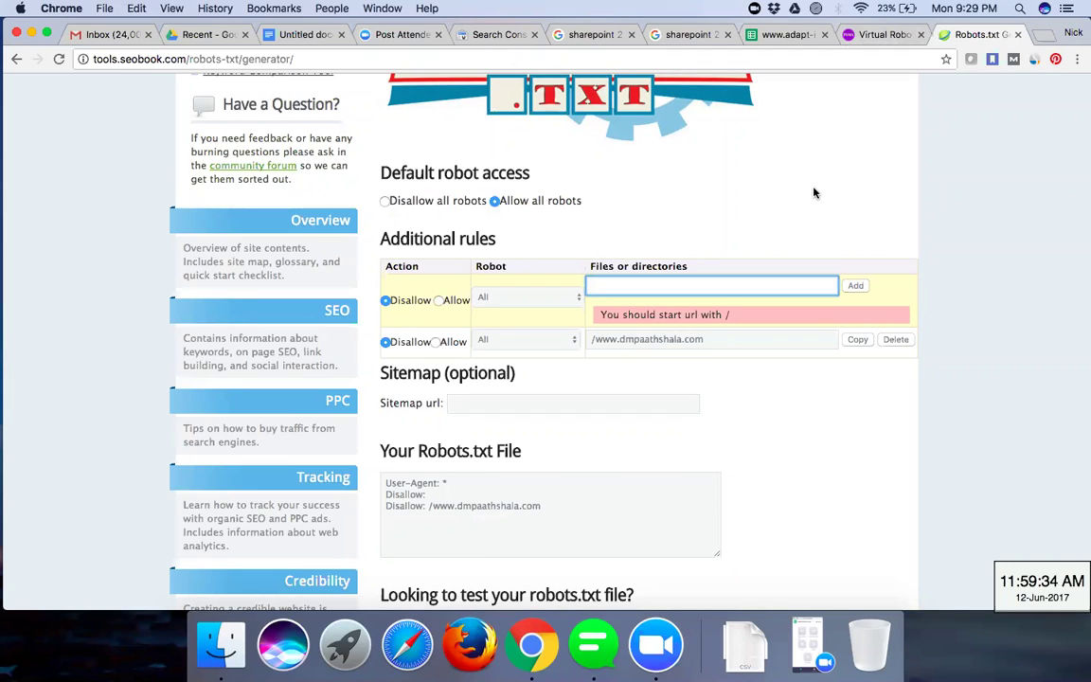
{"action": "left_click", "coordinate": [565, 507]}
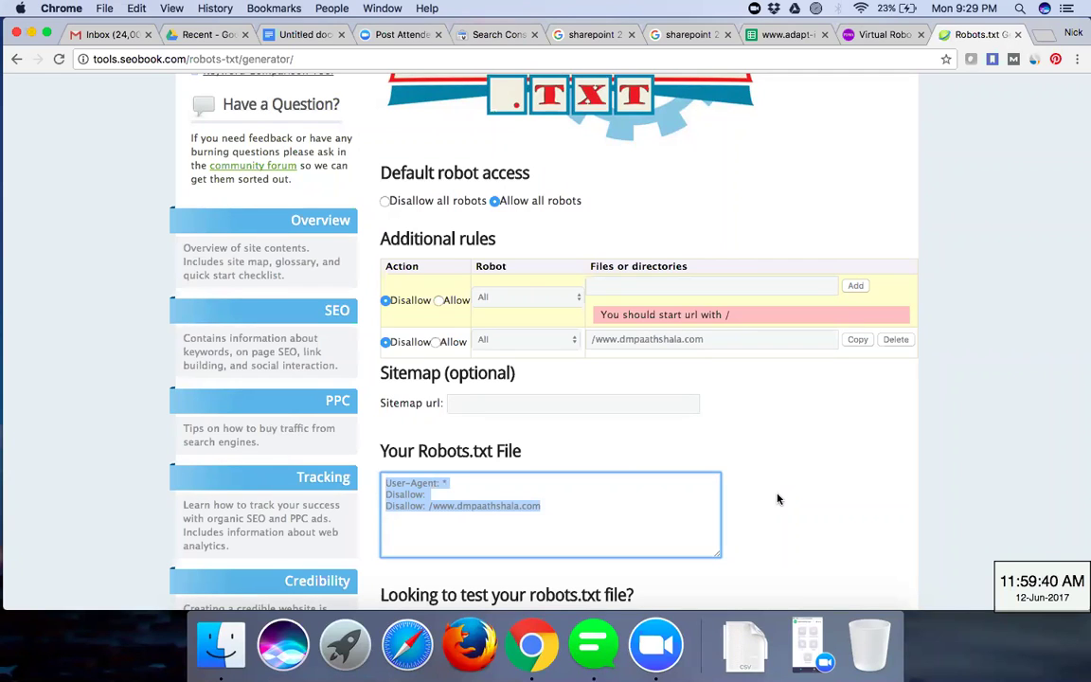
{"action": "left_click", "coordinate": [446, 483]}
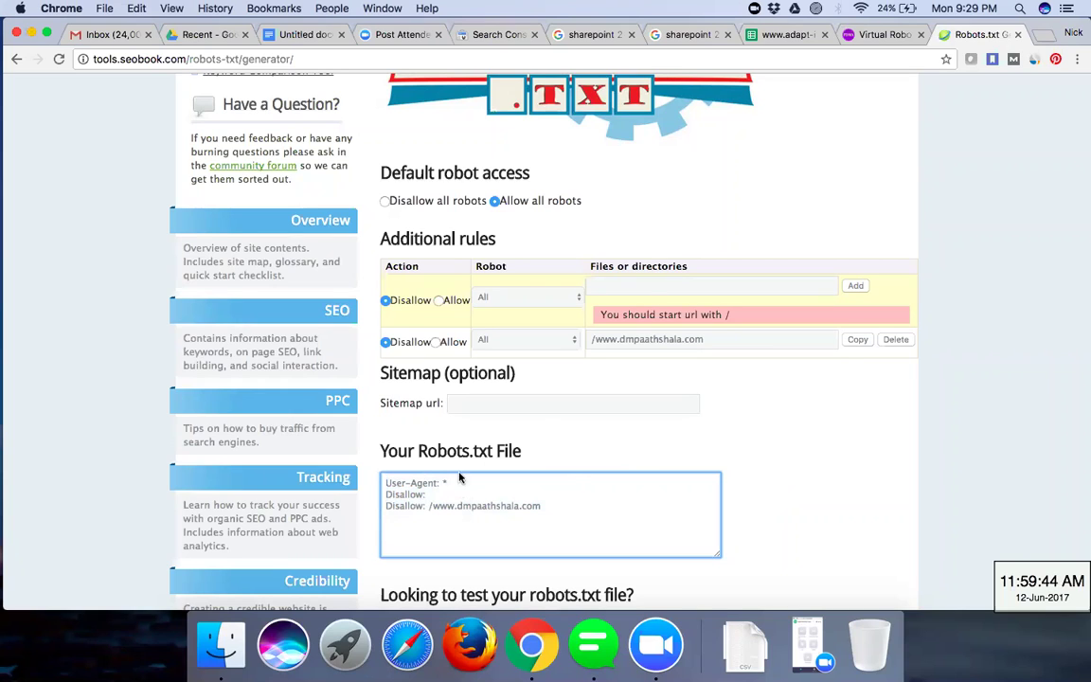
- Set the next rule to Allow for the Googlebot robot
{"action": "left_click", "coordinate": [514, 297]}
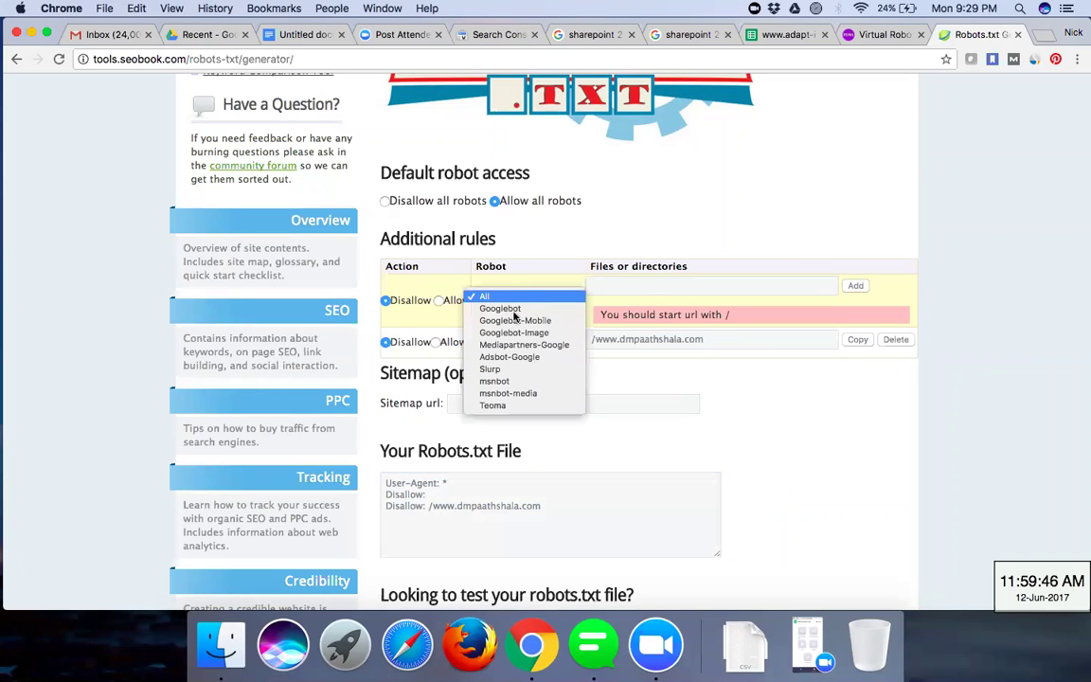
{"action": "left_click", "coordinate": [502, 309]}
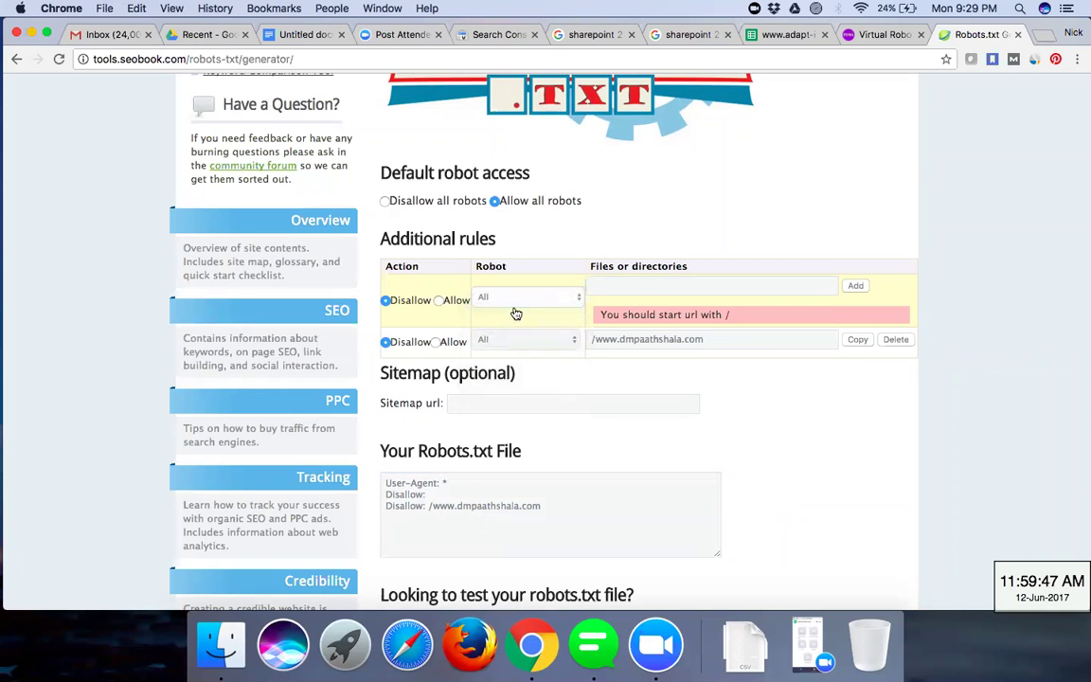
{"action": "left_click", "coordinate": [439, 301]}
{"action": "left_click", "coordinate": [806, 286]}
{"action": "type", "text": "ww"}
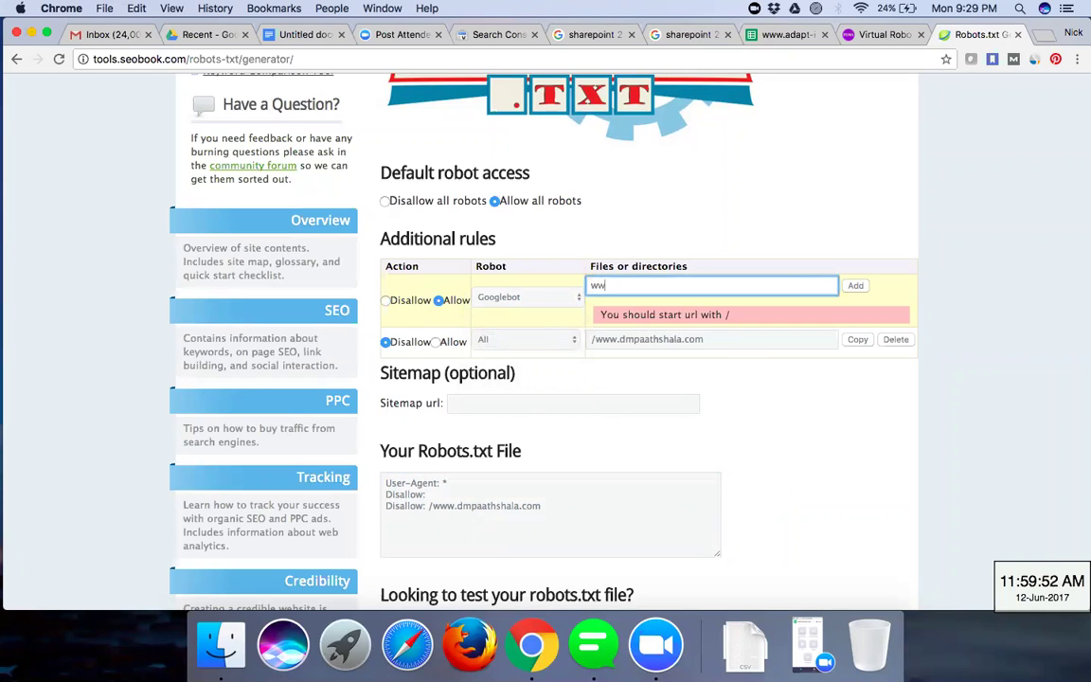
{"action": "type", "text": "w.d"}
{"action": "key", "text": "BackSpace"}
{"action": "key", "text": "BackSpace"}
{"action": "key", "text": "BackSpace"}
{"action": "key", "text": "BackSpace"}
{"action": "key", "text": "BackSpace"}
{"action": "type", "text": "/www."}
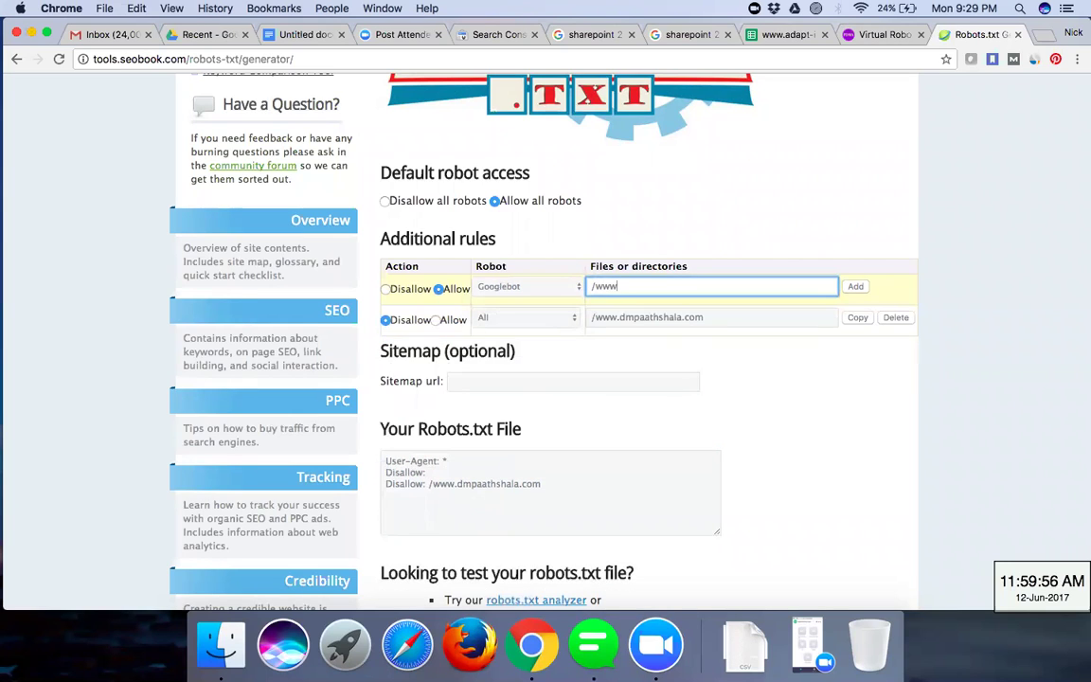
{"action": "type", "text": "dmpaa"}
{"action": "key", "text": "BackSpace"}
{"action": "key", "text": "BackSpace"}
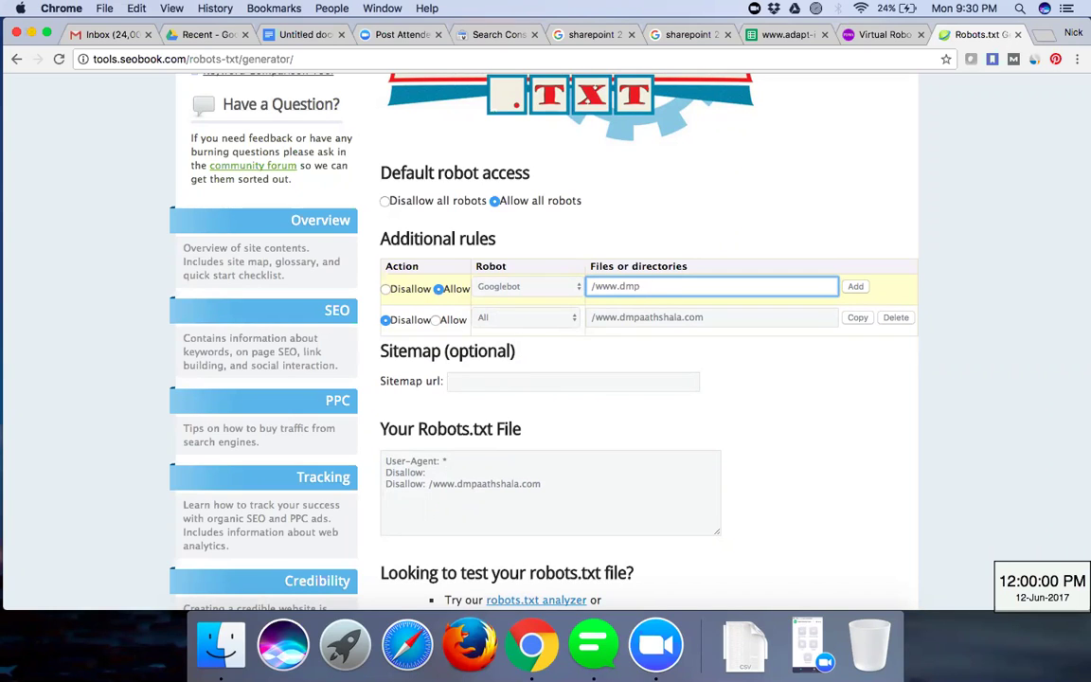
{"action": "type", "text": "aathshala.com"}
{"action": "left_click", "coordinate": [852, 290]}
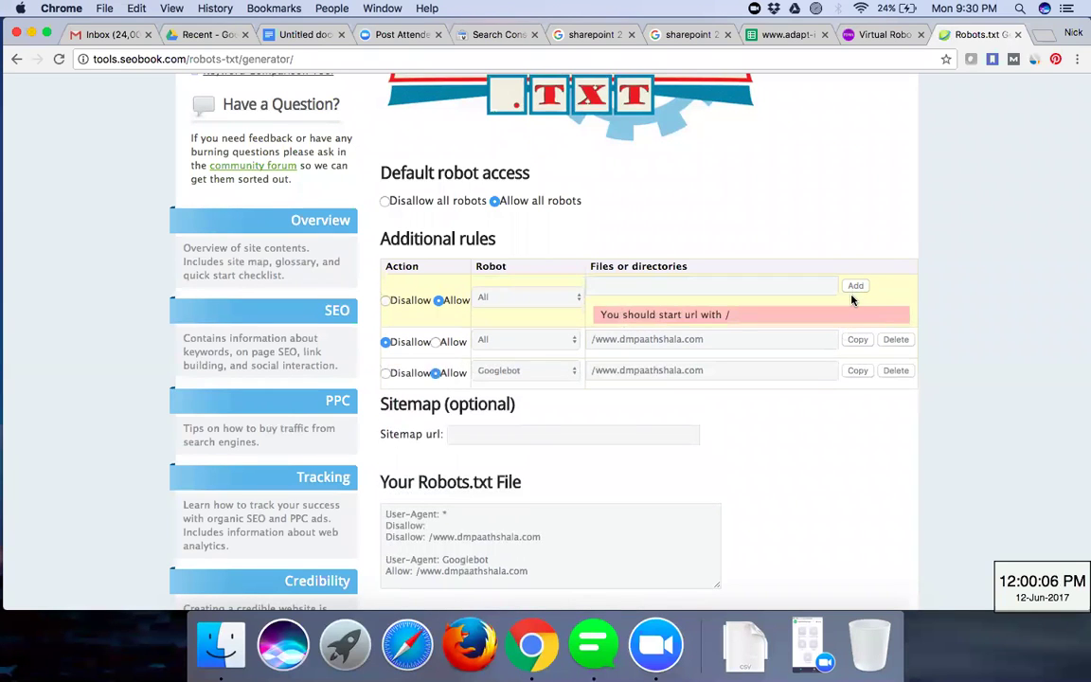
{"action": "scroll", "coordinate": [679, 475], "scroll_direction": "down", "scroll_amount": 2}
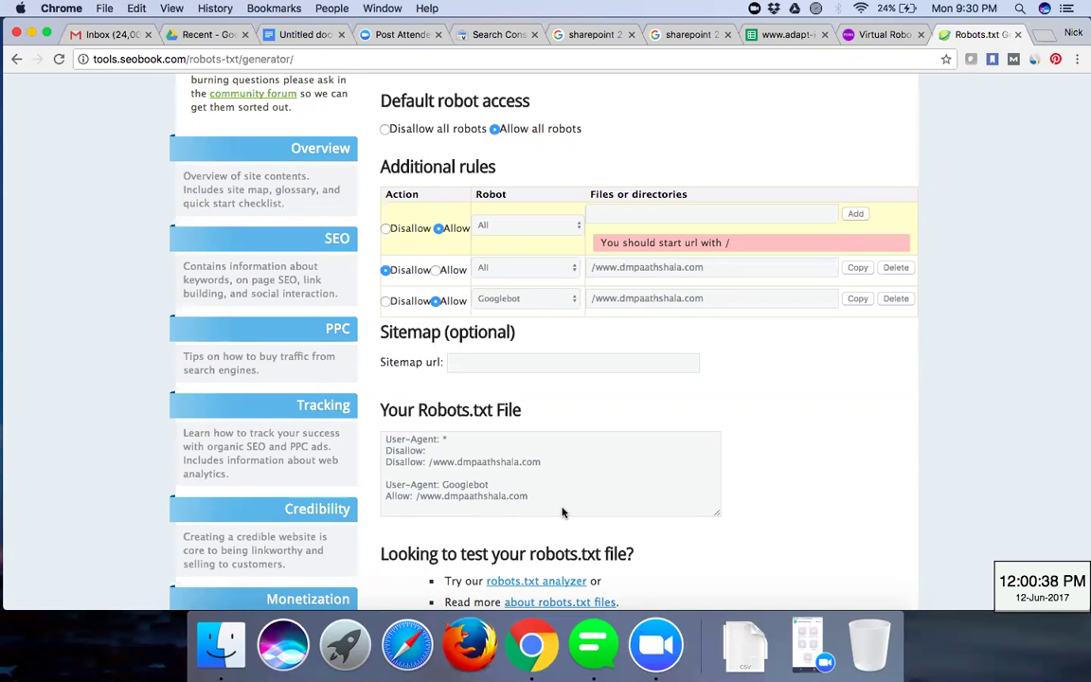
{"action": "scroll", "coordinate": [563, 513], "scroll_direction": "down", "scroll_amount": 1}
{"action": "scroll", "coordinate": [563, 513], "scroll_direction": "down", "scroll_amount": 3}
- Copy the generated robots.txt rules into the SEOBook analyzer's contents box
{"action": "left_click", "coordinate": [451, 372]}
{"action": "left_click_drag", "start_coordinate": [451, 372], "coordinate": [371, 346]}
{"action": "key", "text": "super+c"}
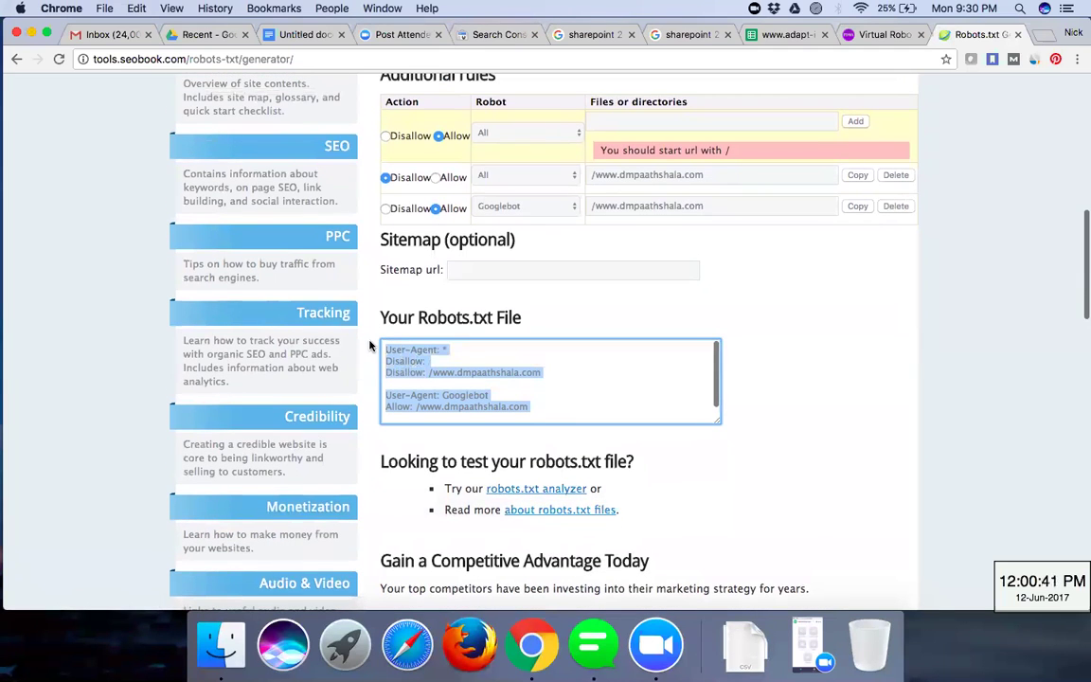
{"action": "left_click", "coordinate": [559, 487]}
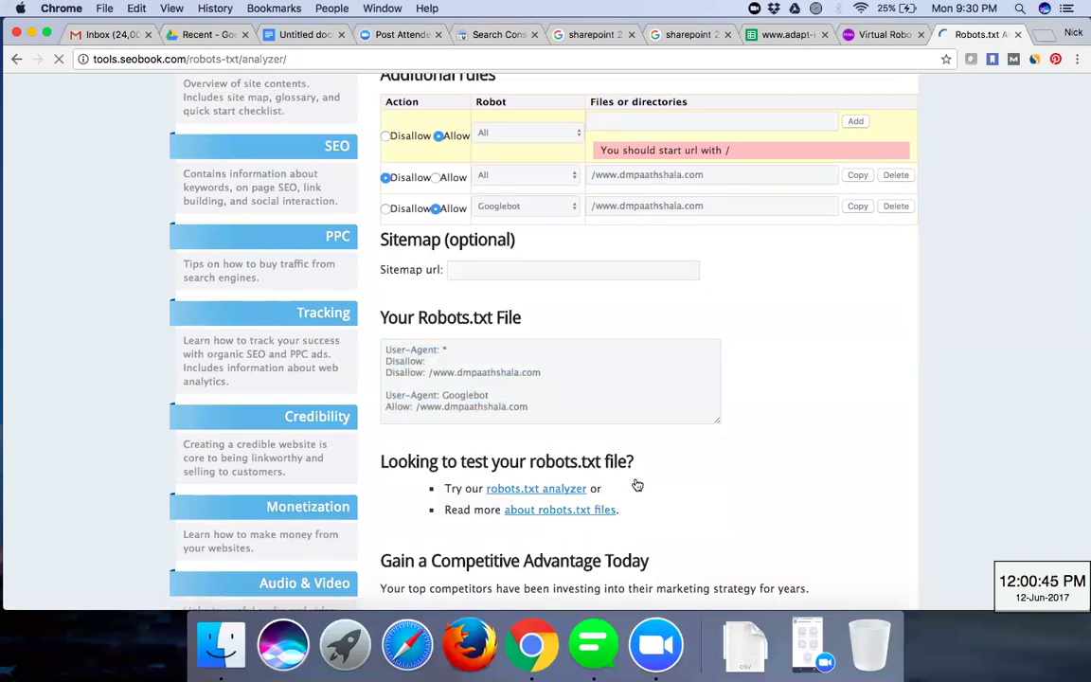
{"action": "scroll", "coordinate": [465, 496], "scroll_direction": "down", "scroll_amount": 3}
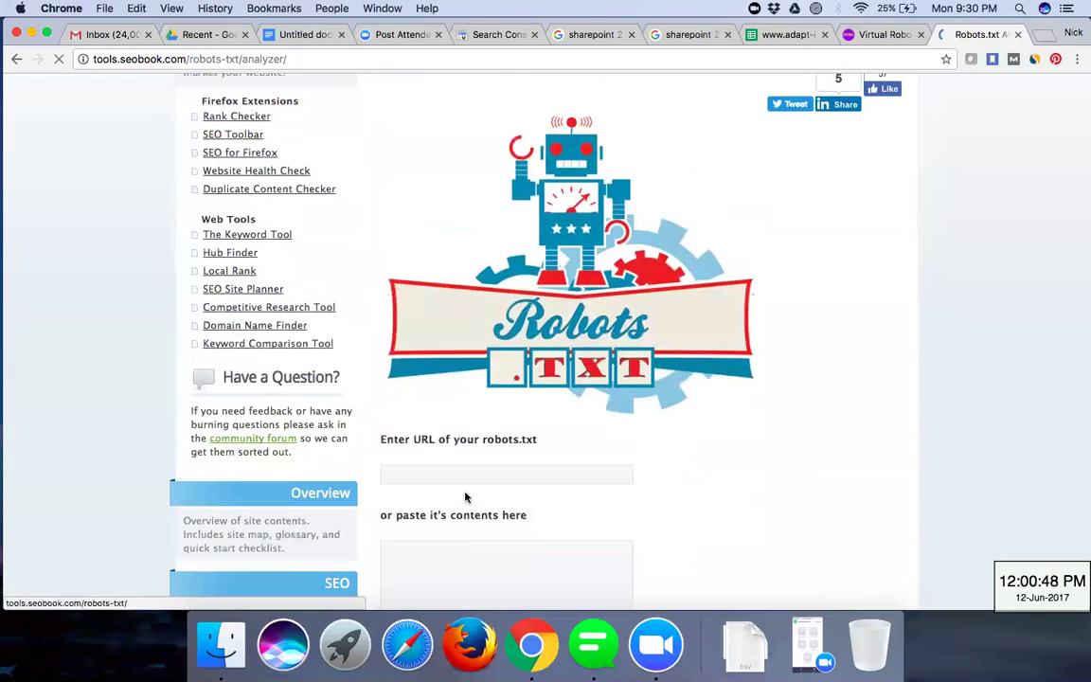
{"action": "scroll", "coordinate": [464, 474], "scroll_direction": "down", "scroll_amount": 2}
{"action": "left_click", "coordinate": [462, 442]}
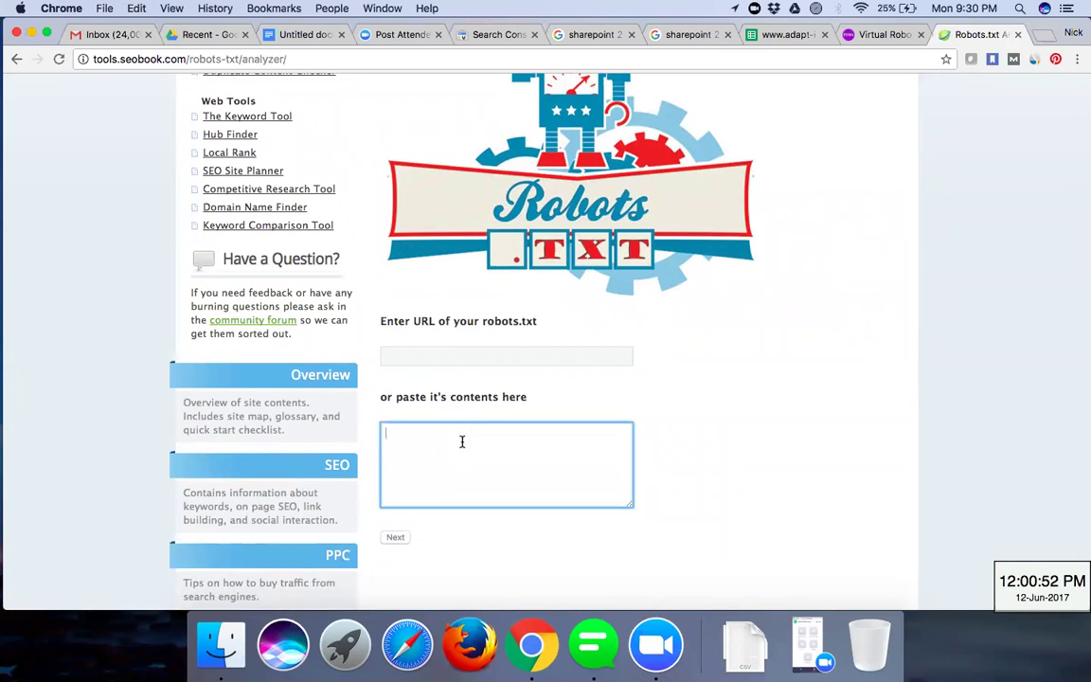
{"action": "key", "text": "super+v"}
{"action": "left_click", "coordinate": [468, 349]}
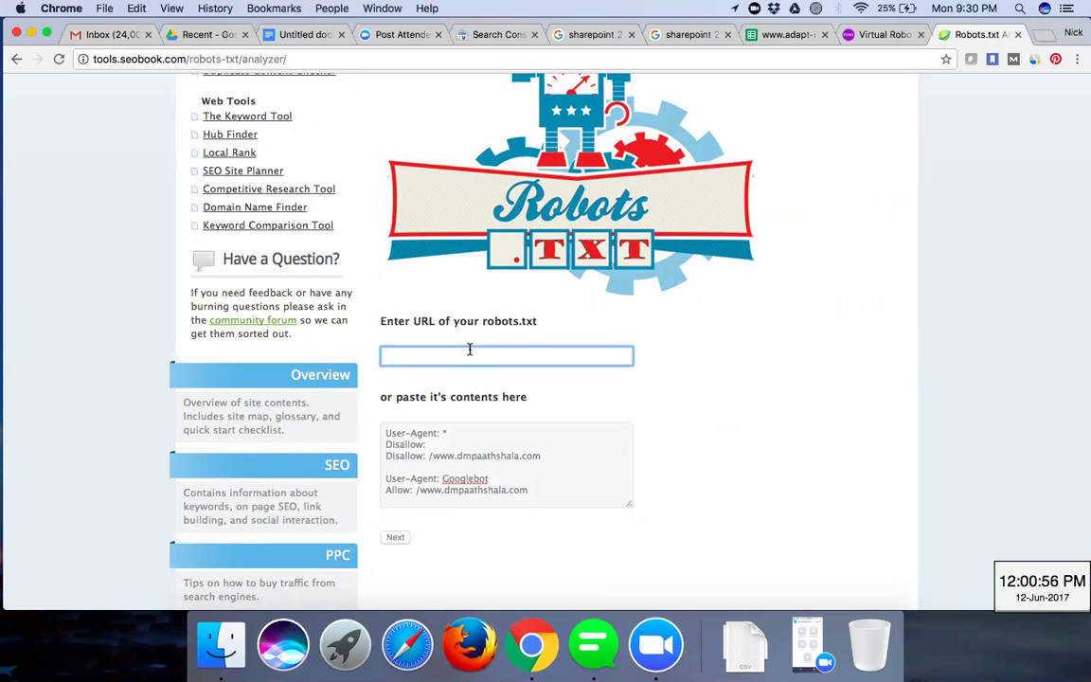
{"action": "type", "text": "www.pulsedma"}
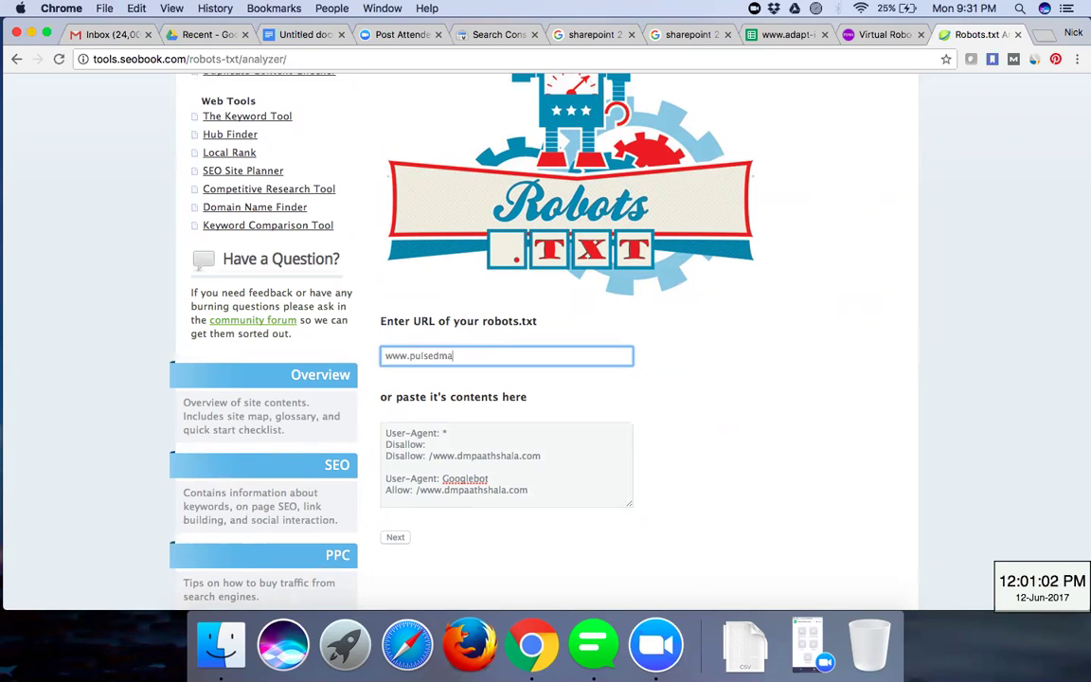
{"action": "type", "text": "/robot.txt"}
{"action": "left_click", "coordinate": [396, 537]}
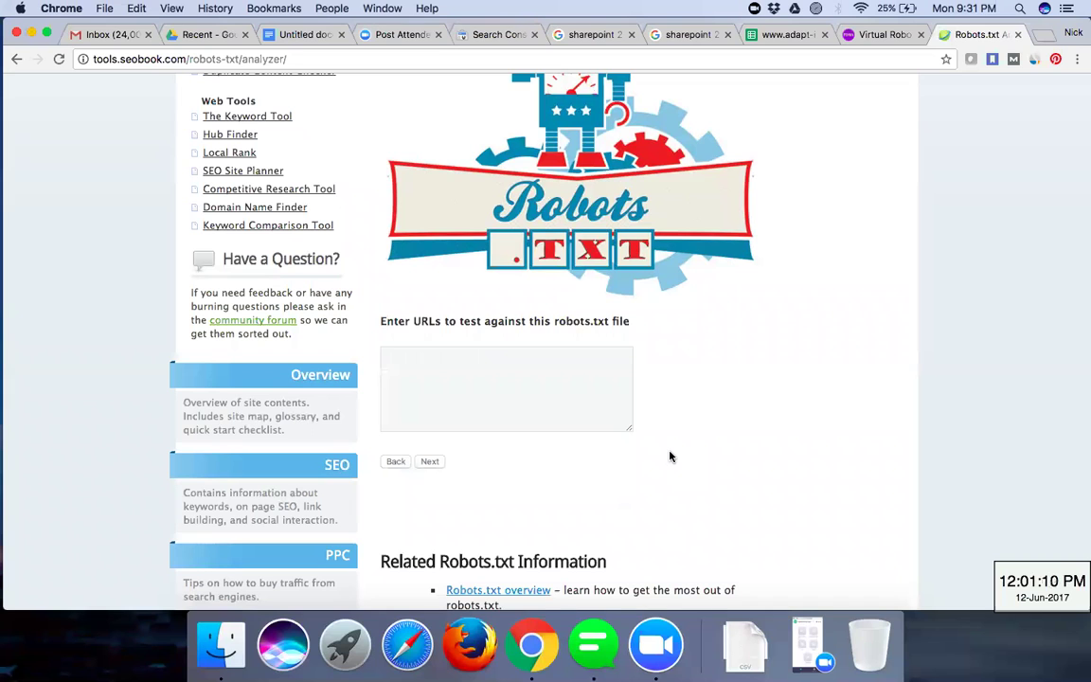
{"action": "scroll", "coordinate": [669, 458], "scroll_direction": "down", "scroll_amount": 3}
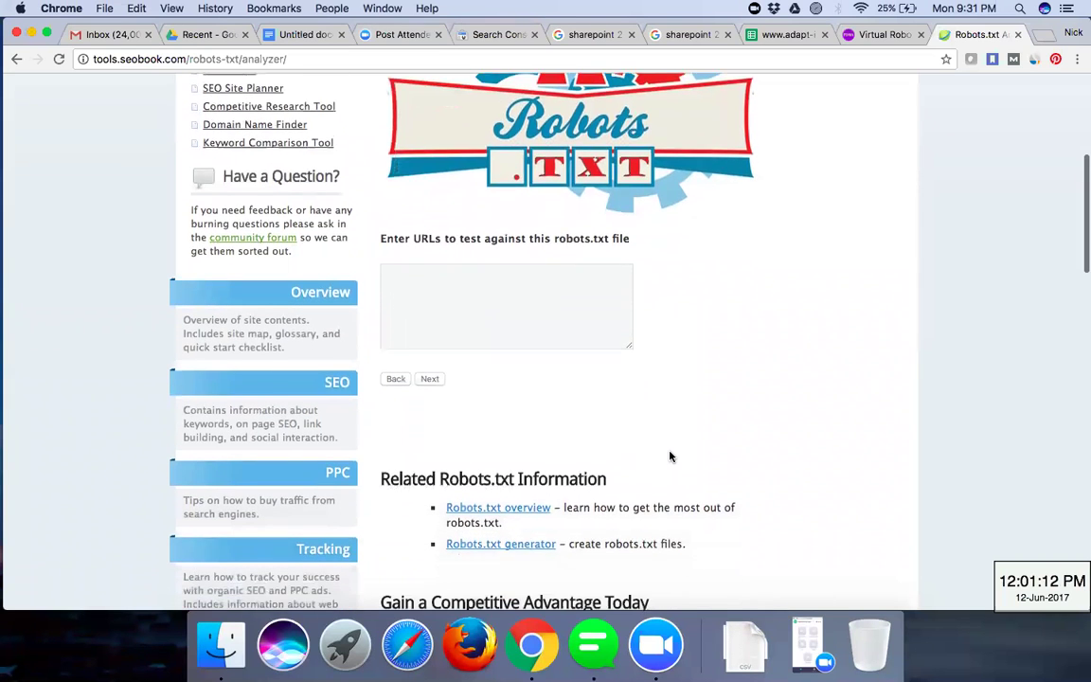
{"action": "scroll", "coordinate": [526, 329], "scroll_direction": "up", "scroll_amount": 2}
{"action": "left_click", "coordinate": [527, 275]}
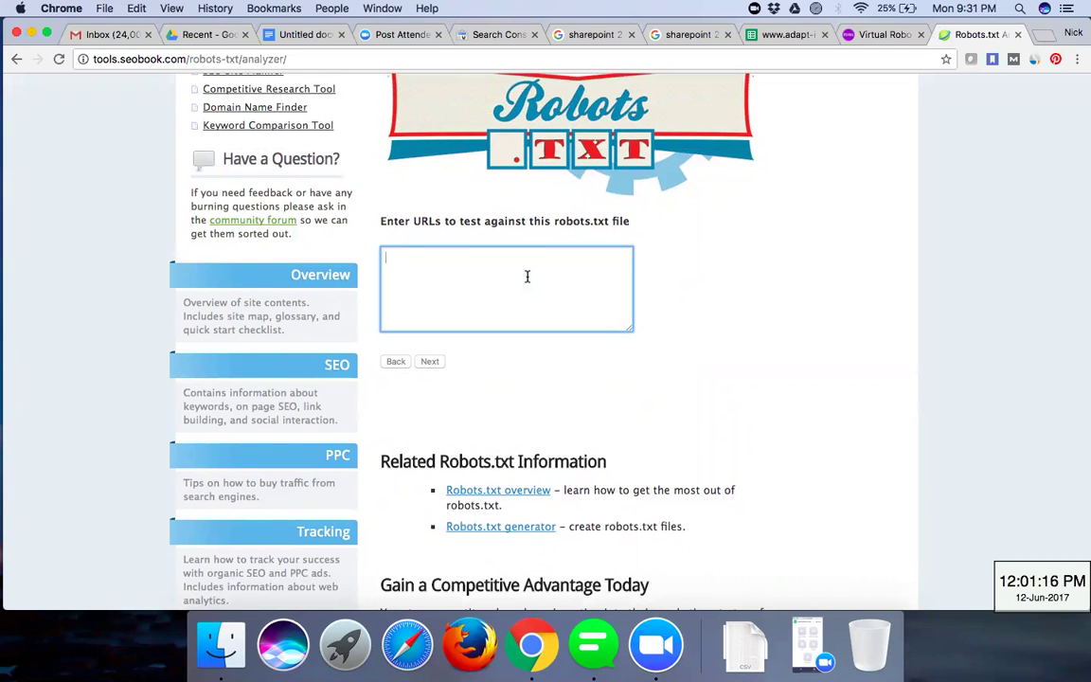
{"action": "scroll", "coordinate": [527, 277], "scroll_direction": "up", "scroll_amount": 2}
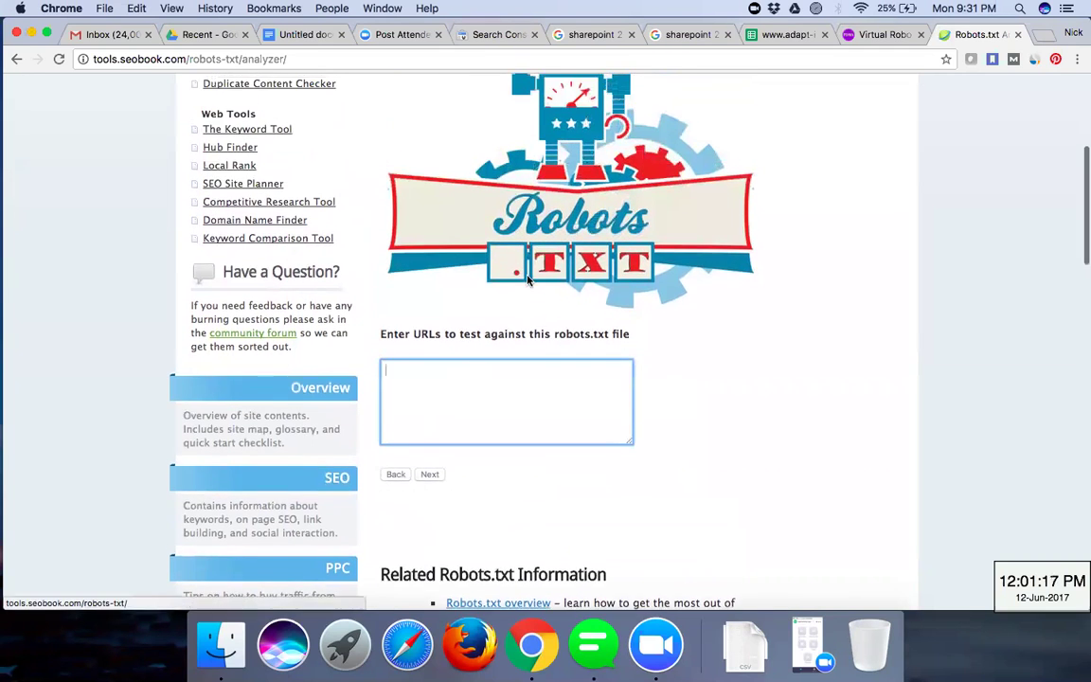
{"action": "type", "text": "www.dmpaat"}
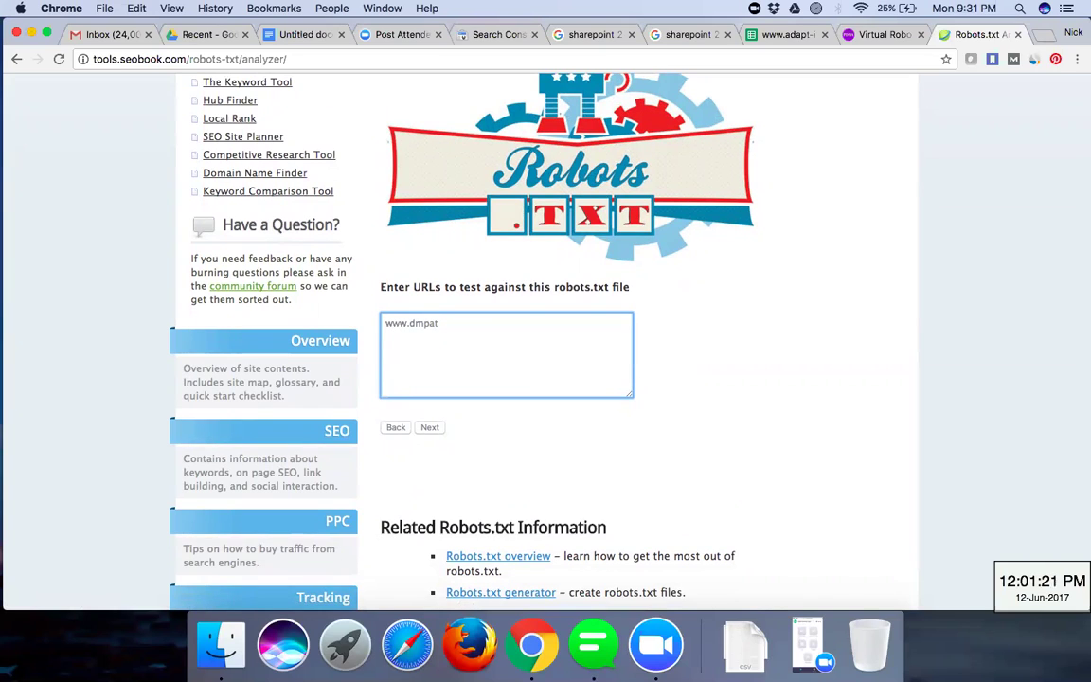
{"action": "type", "text": "hshala.com"}
{"action": "scroll", "coordinate": [555, 477], "scroll_direction": "down", "scroll_amount": 1}
{"action": "scroll", "coordinate": [555, 478], "scroll_direction": "down", "scroll_amount": 2}
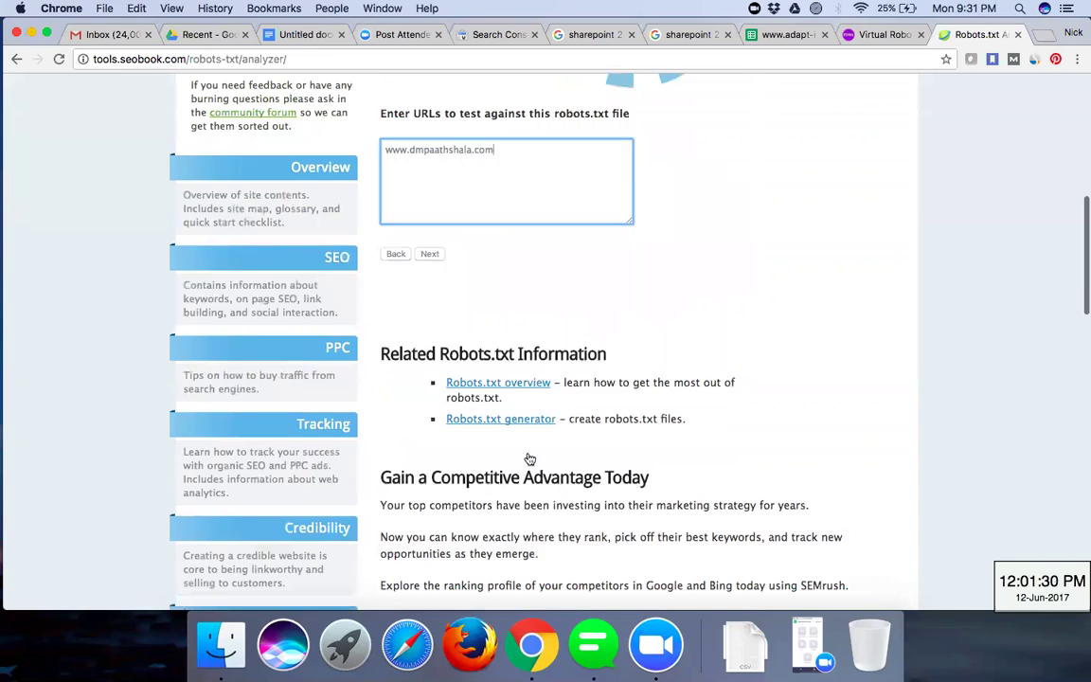
{"action": "scroll", "coordinate": [528, 455], "scroll_direction": "up", "scroll_amount": 1}
{"action": "left_click", "coordinate": [429, 313]}
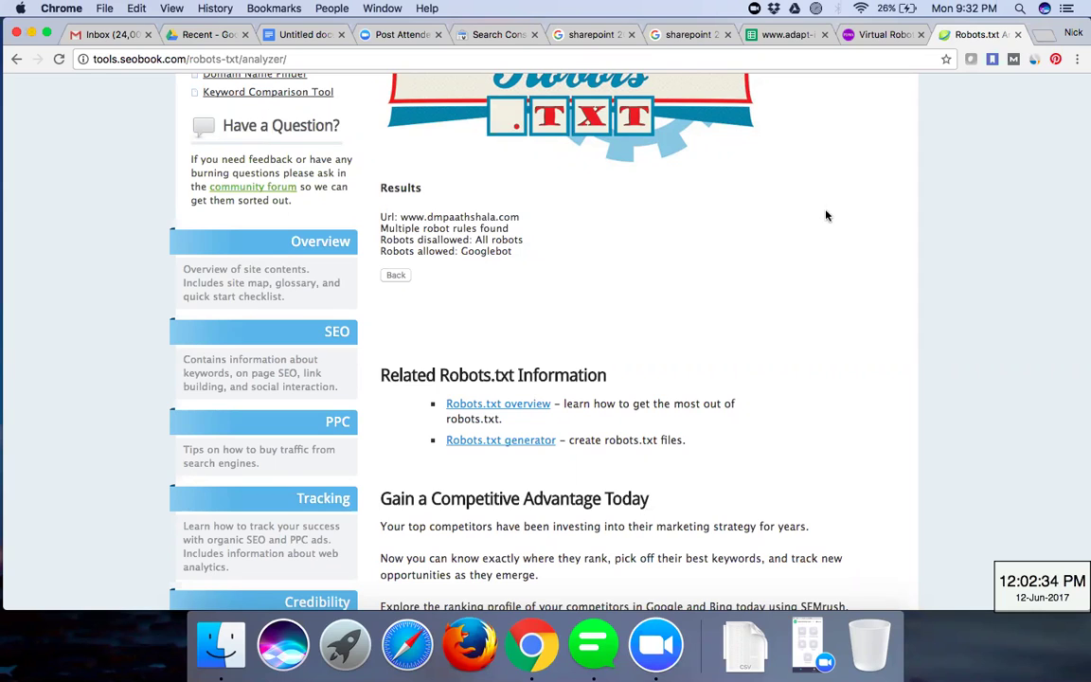
- Return to Search Console, reload it, and open the account switcher to use another account
{"action": "left_click", "coordinate": [863, 38]}
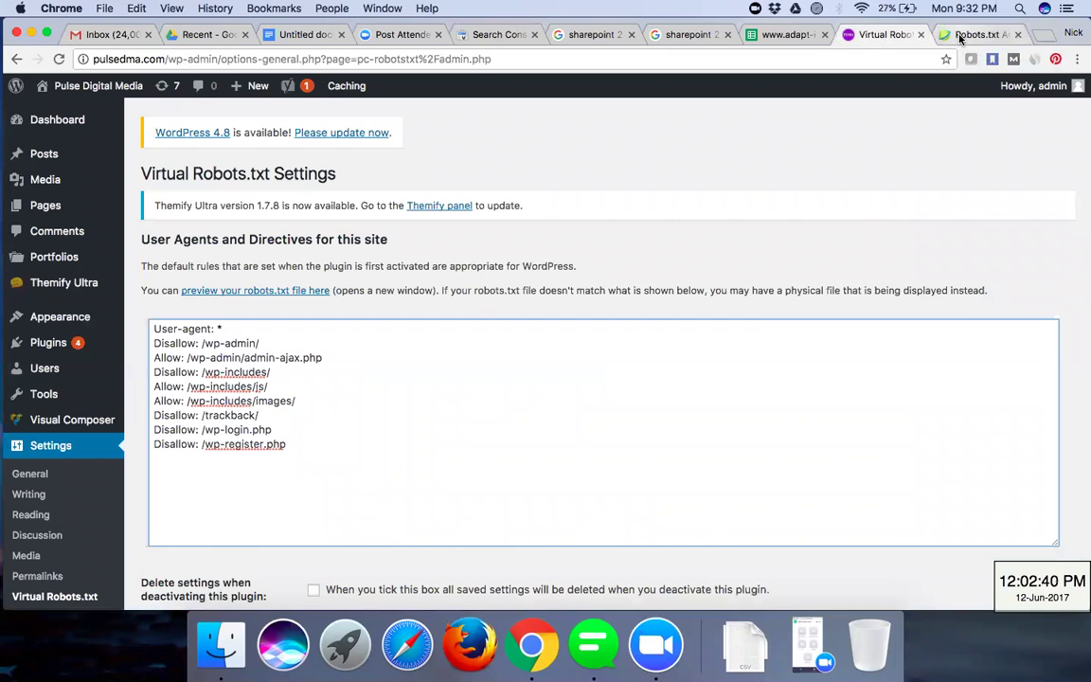
{"action": "left_click", "coordinate": [963, 34]}
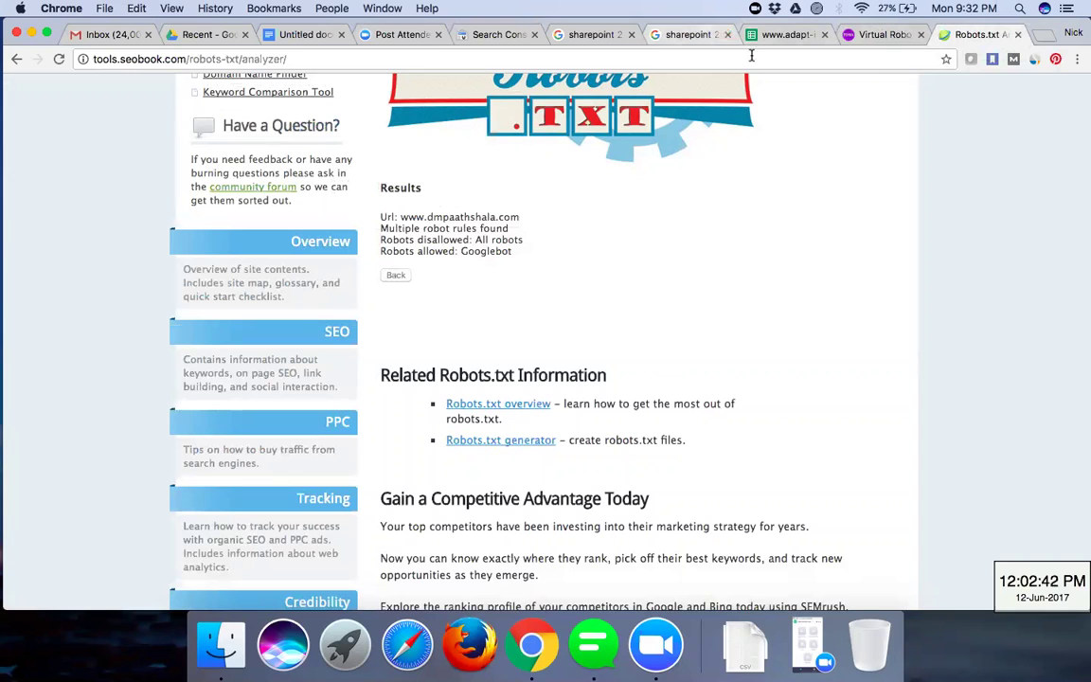
{"action": "left_click", "coordinate": [473, 36]}
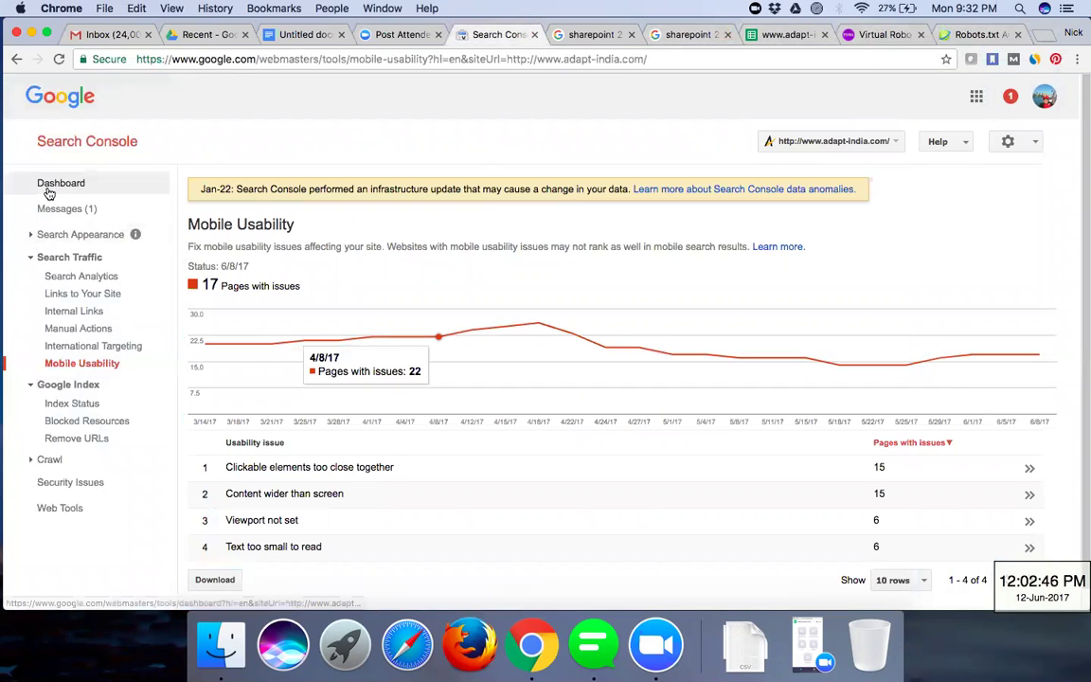
{"action": "left_click", "coordinate": [49, 190]}
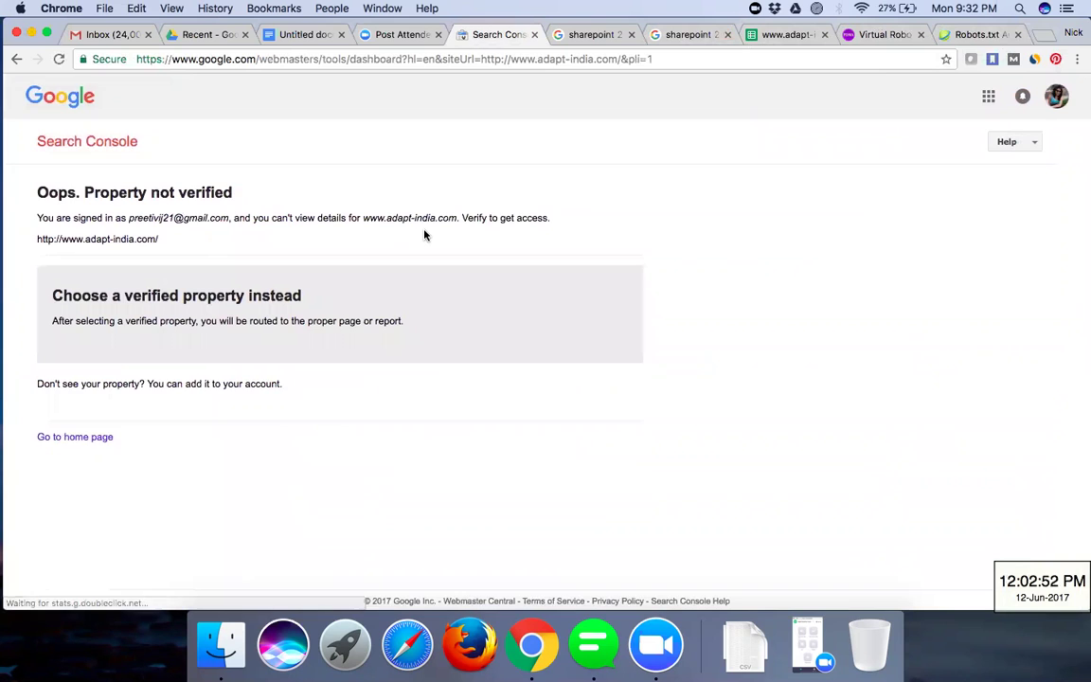
{"action": "key", "text": "super+bracketleft"}
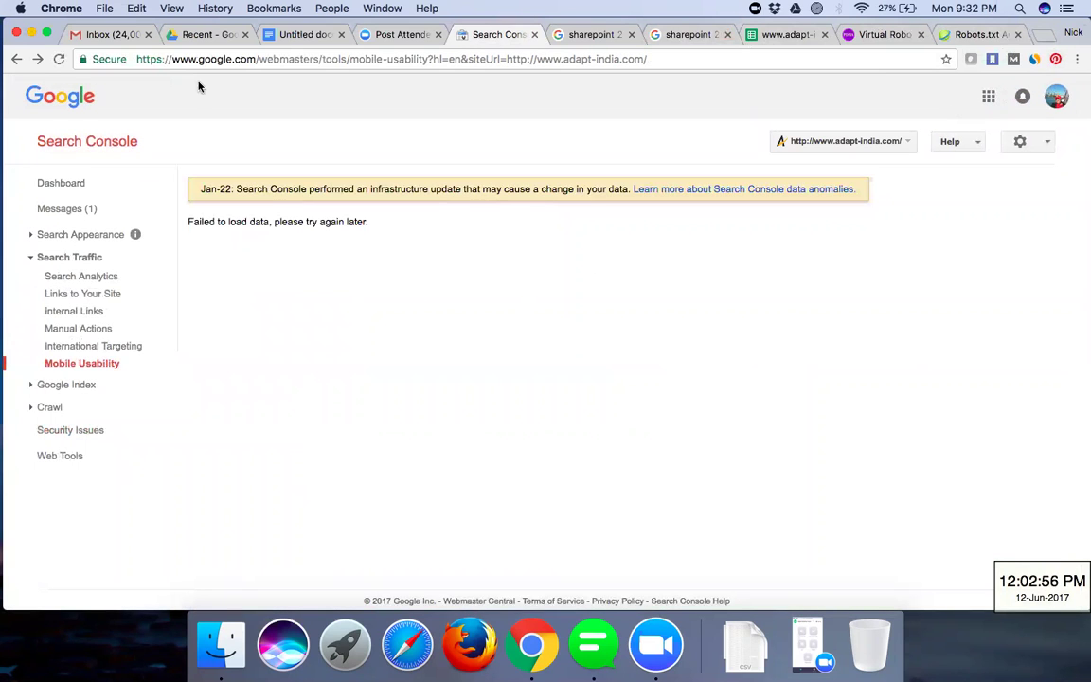
{"action": "left_click", "coordinate": [75, 42]}
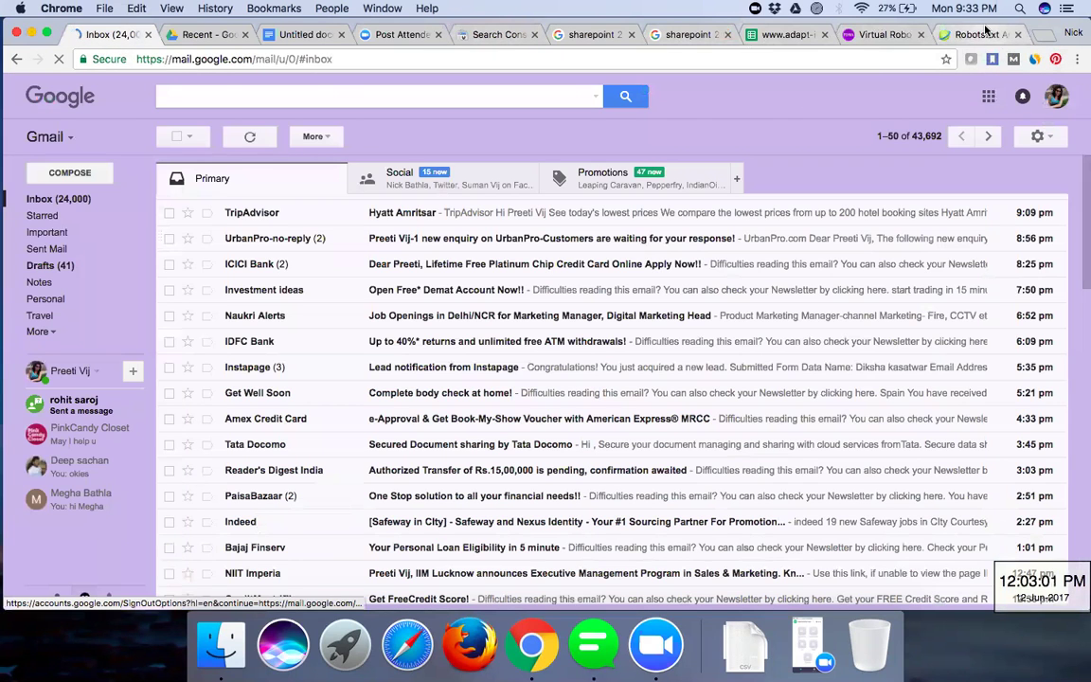
{"action": "key", "text": "super+5"}
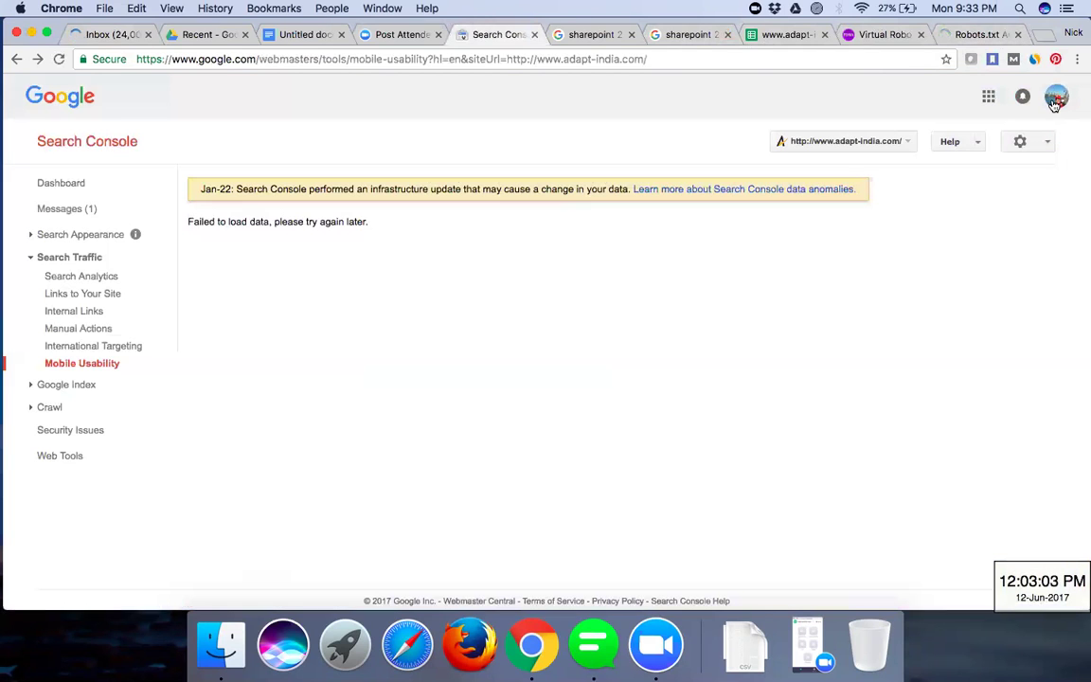
{"action": "key", "text": "super+r"}
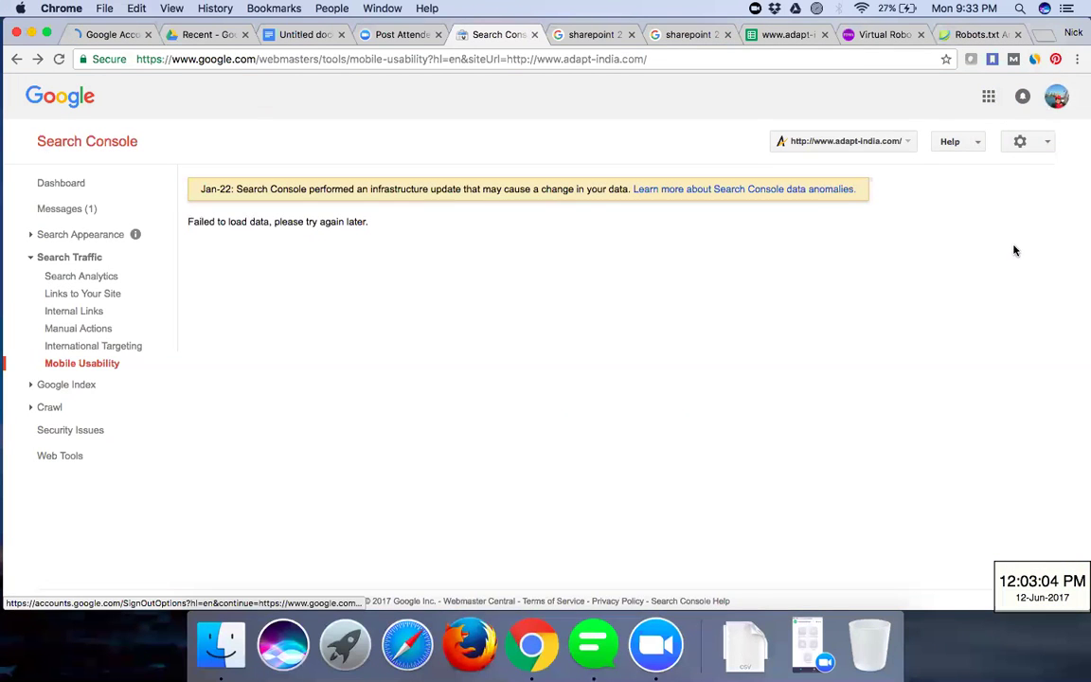
{"action": "left_click", "coordinate": [1056, 96]}
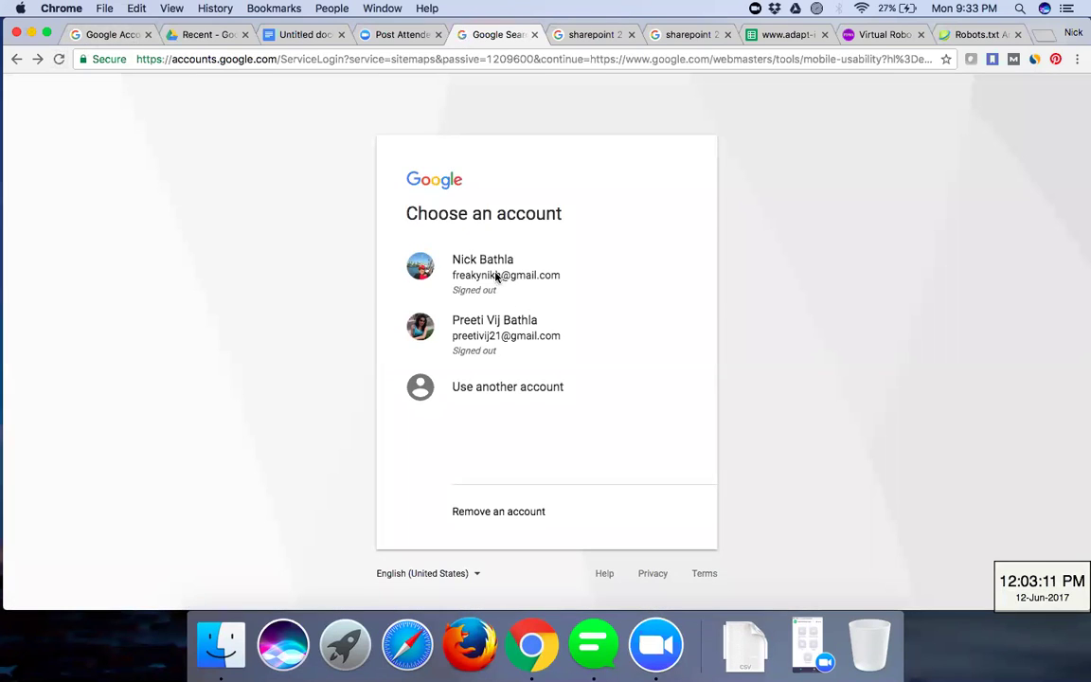
- Choose the other saved Google account and sign in with its saved password
{"action": "left_click", "coordinate": [496, 275]}
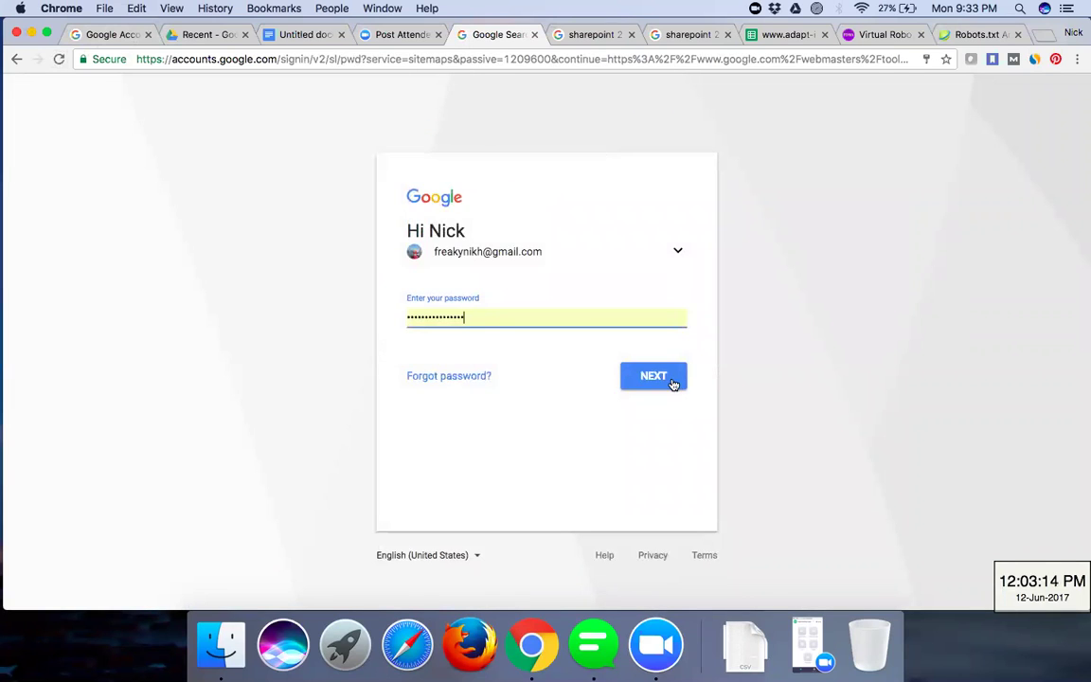
{"action": "left_click", "coordinate": [671, 382]}
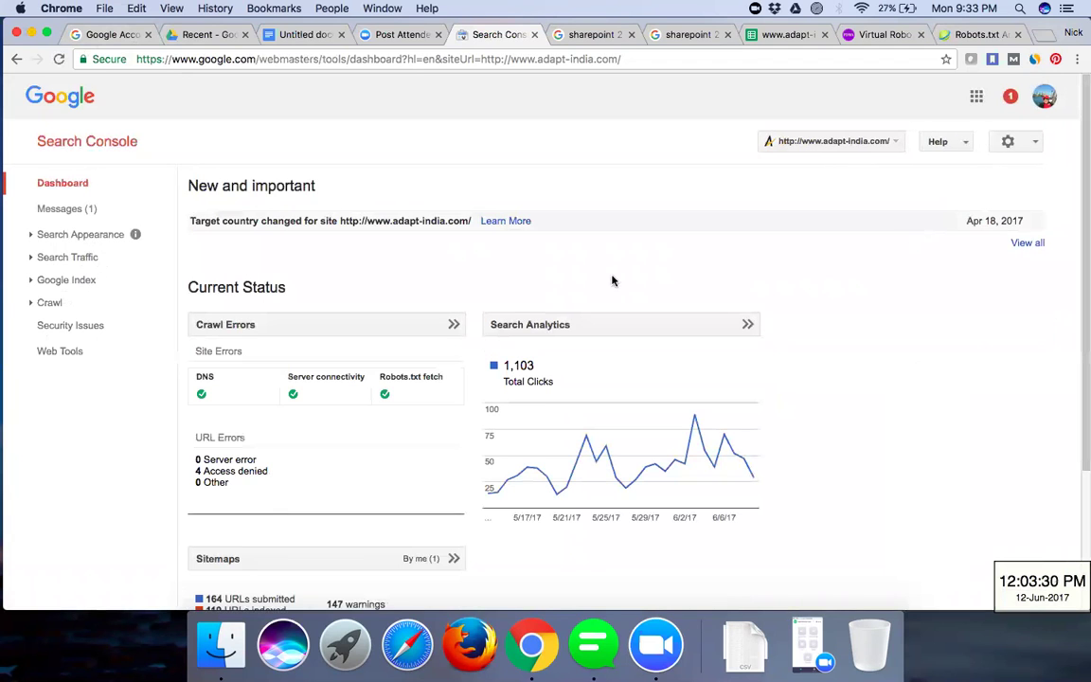
{"action": "scroll", "coordinate": [592, 285], "scroll_direction": "down", "scroll_amount": 3}
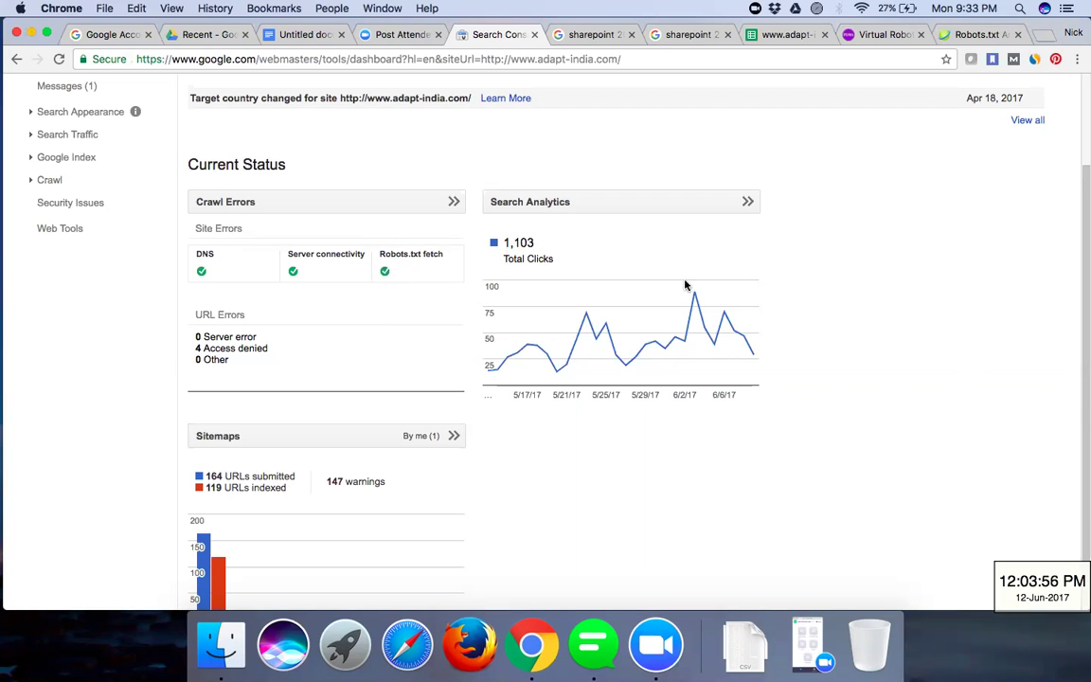
{"action": "scroll", "coordinate": [845, 382], "scroll_direction": "down", "scroll_amount": 3}
{"action": "scroll", "coordinate": [845, 383], "scroll_direction": "up", "scroll_amount": 5}
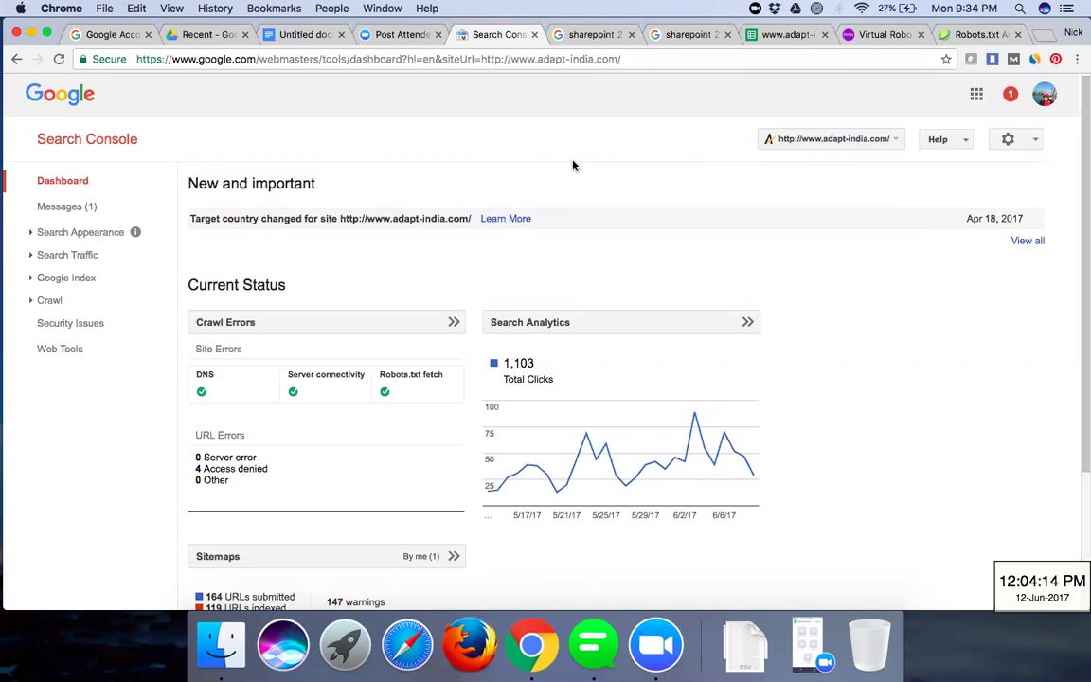
{"action": "scroll", "coordinate": [572, 165], "scroll_direction": "down", "scroll_amount": 3}
{"action": "scroll", "coordinate": [572, 166], "scroll_direction": "up", "scroll_amount": 3}
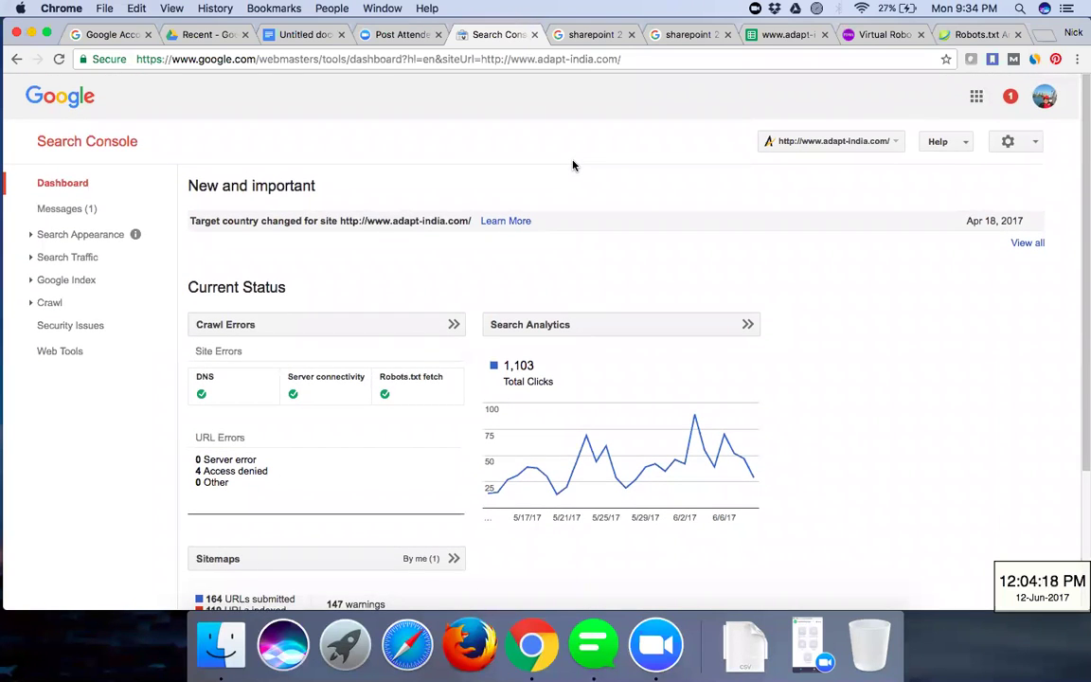
{"action": "left_click", "coordinate": [1042, 35]}
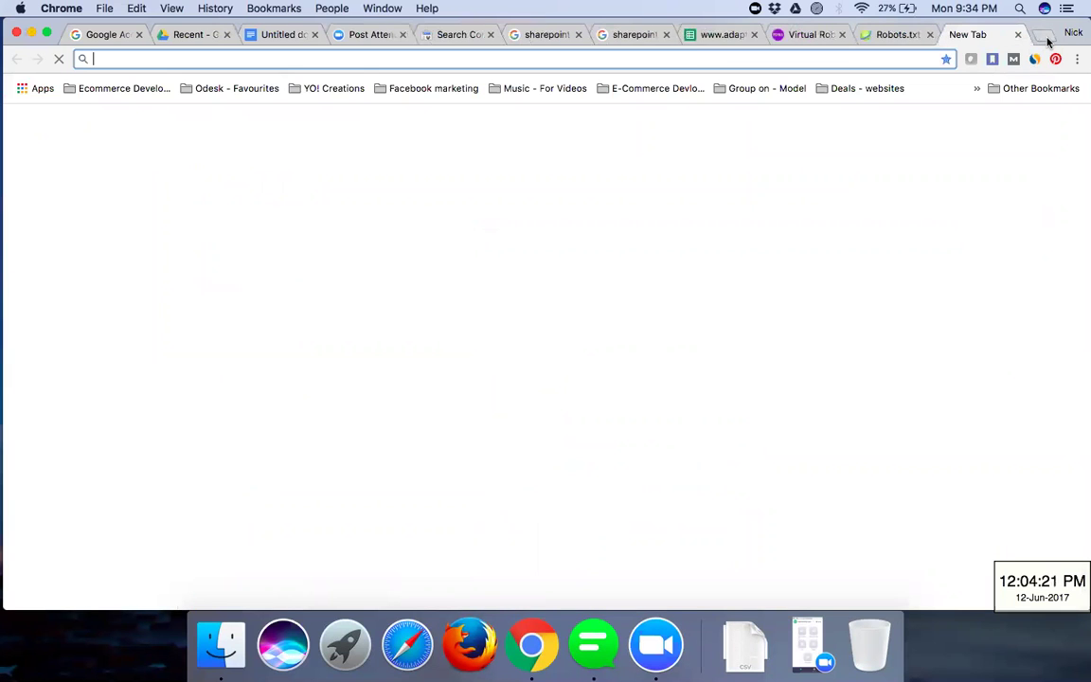
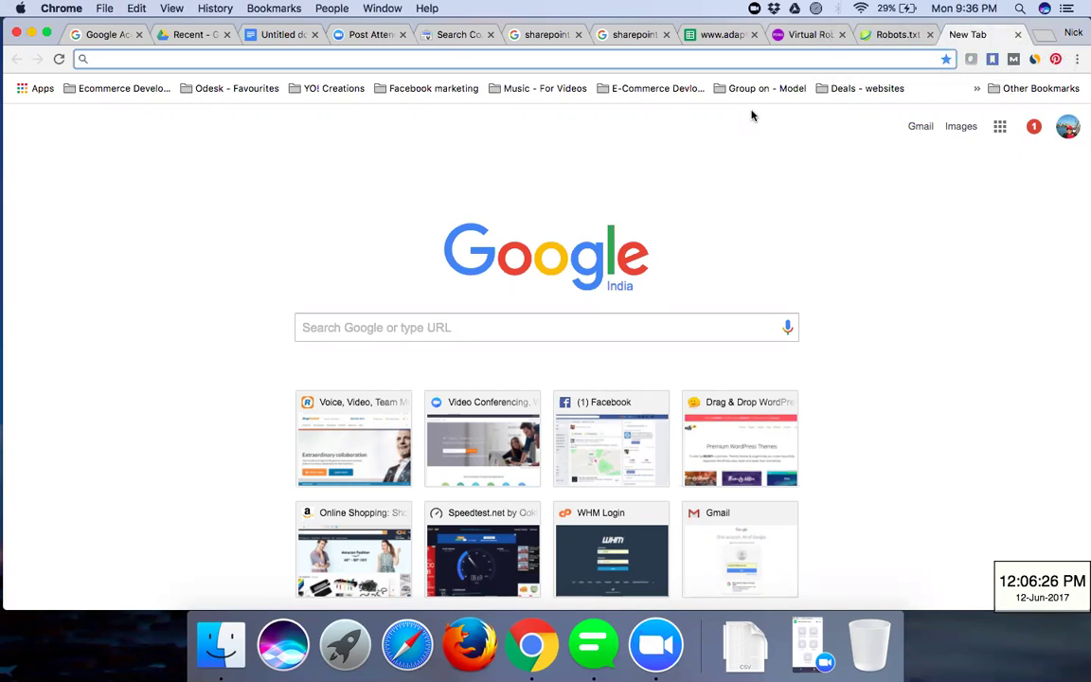
{"action": "left_click", "coordinate": [445, 40]}
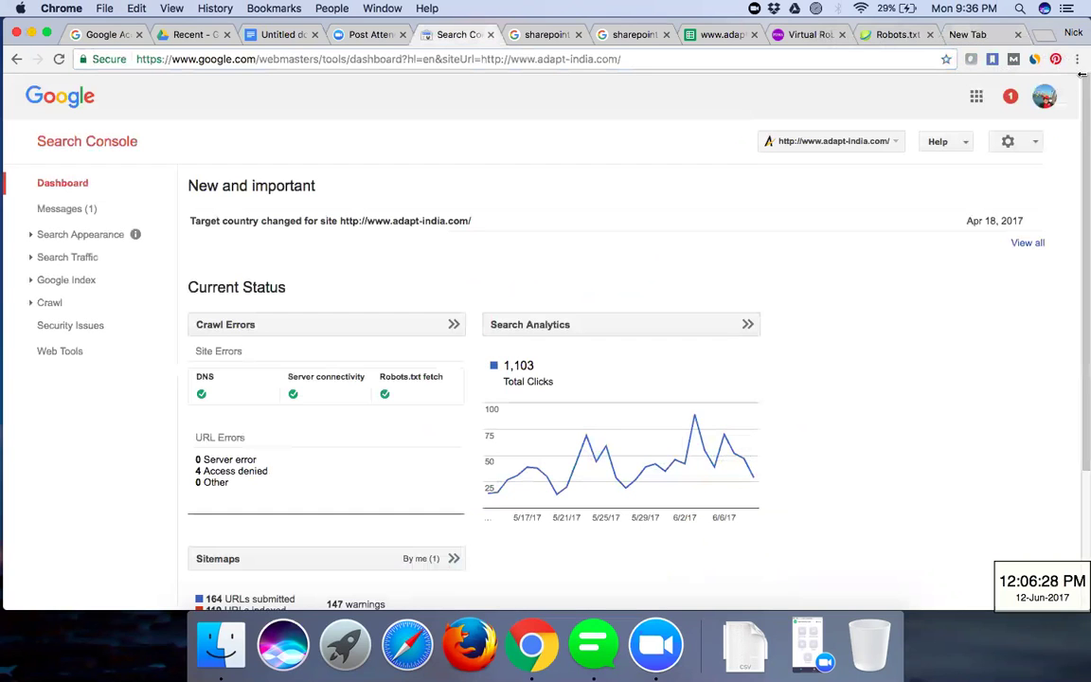
{"action": "left_click", "coordinate": [1042, 99]}
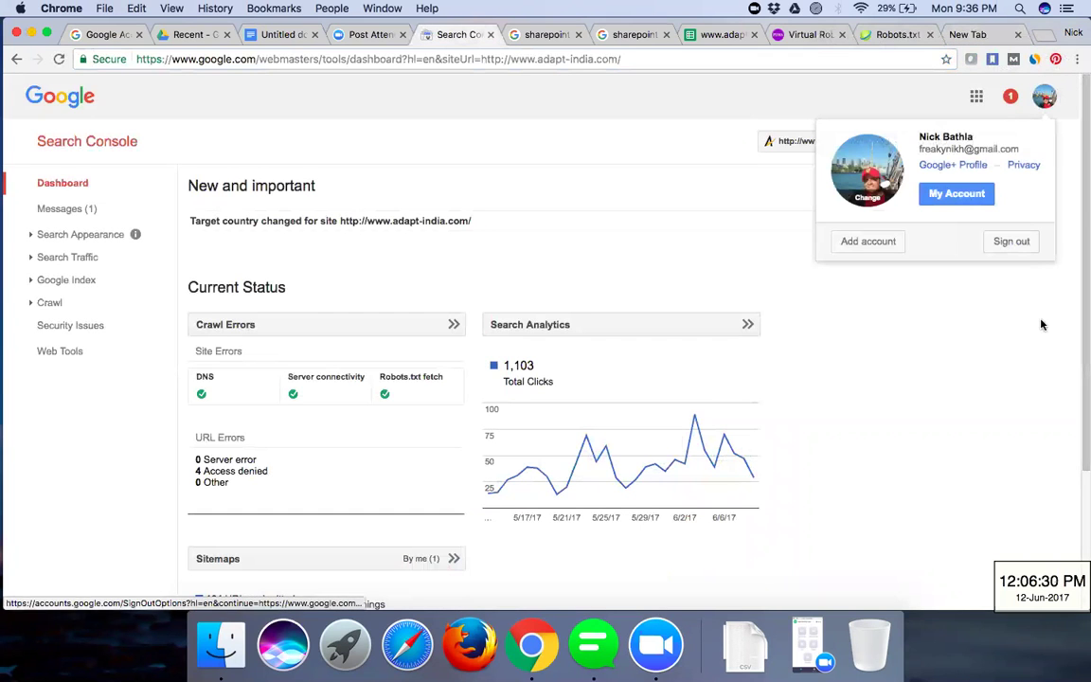
{"action": "left_click", "coordinate": [1019, 243]}
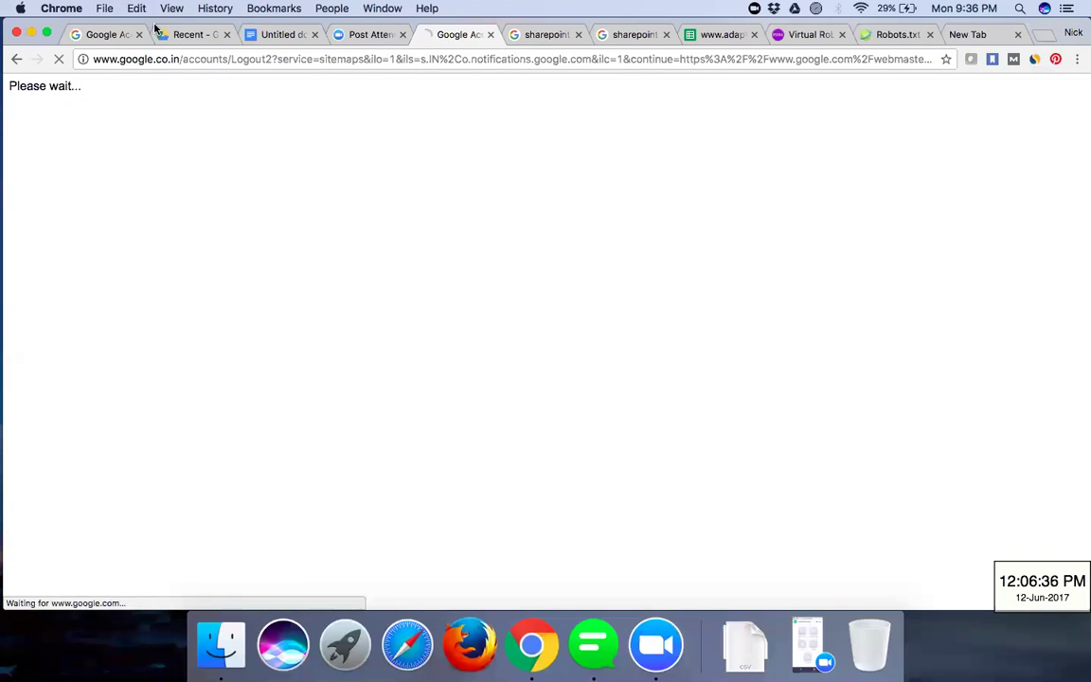
- Sign in to Gmail with the other account using the saved password and open the Instapage lead notification email
{"action": "left_click", "coordinate": [469, 262]}
{"action": "left_click", "coordinate": [283, 36]}
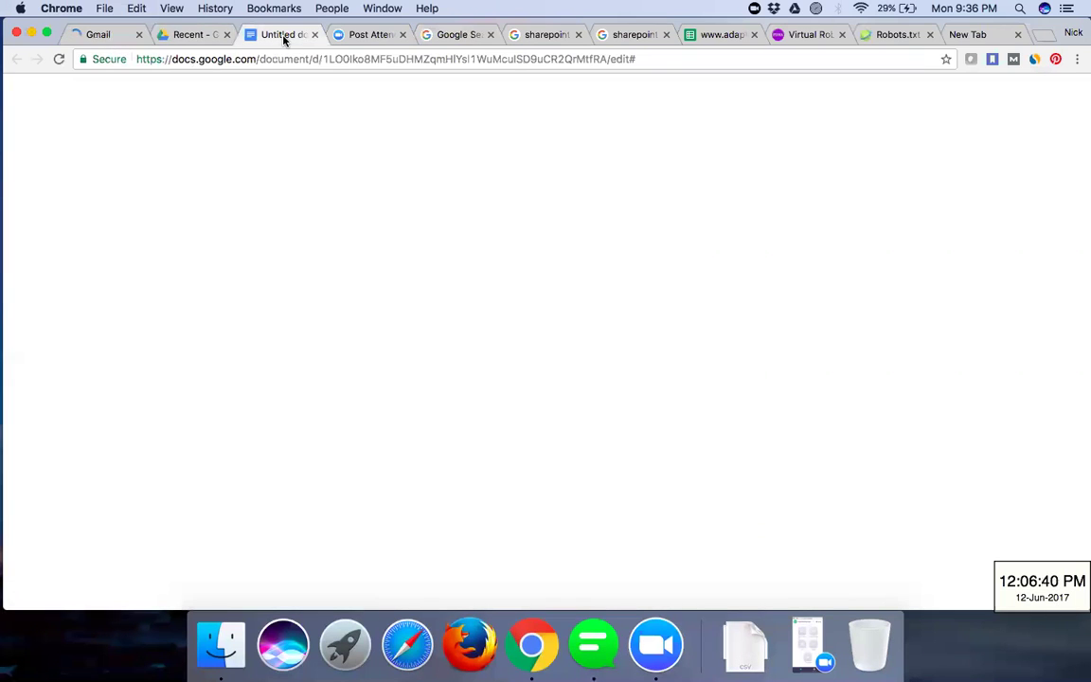
{"action": "left_click", "coordinate": [123, 36]}
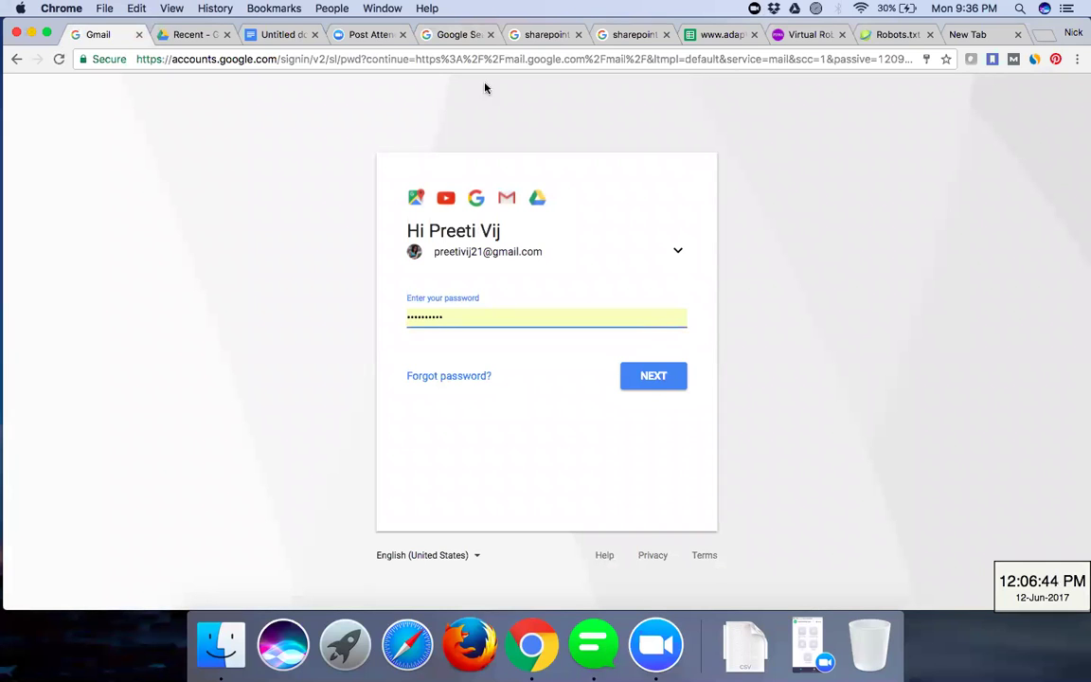
{"action": "left_click", "coordinate": [651, 377]}
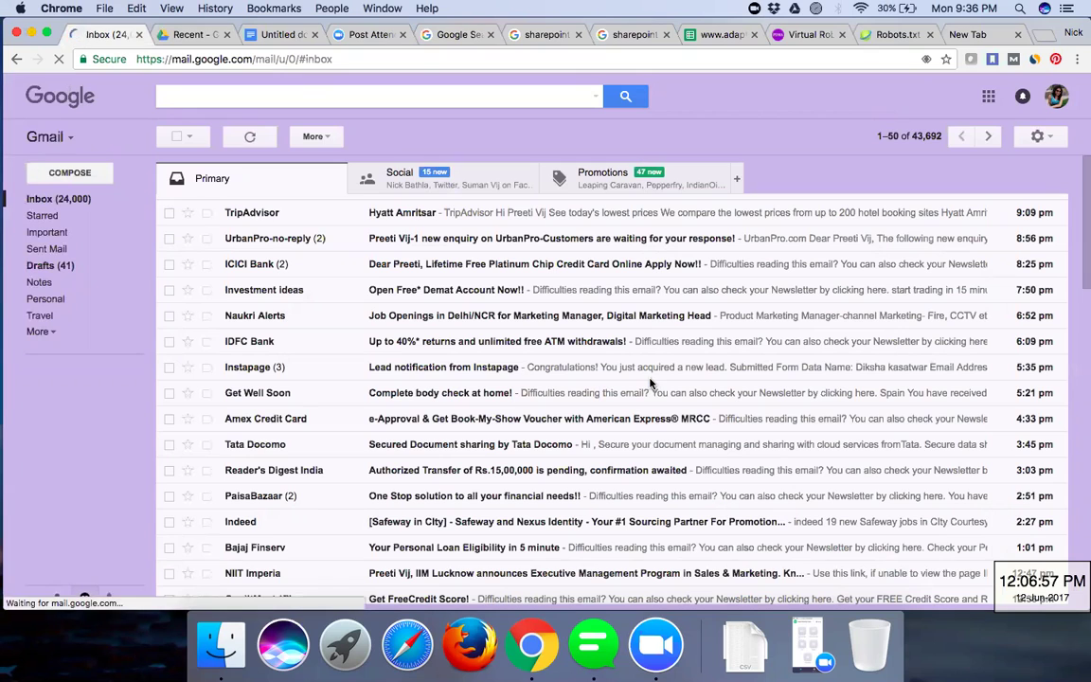
{"action": "left_click", "coordinate": [650, 375]}
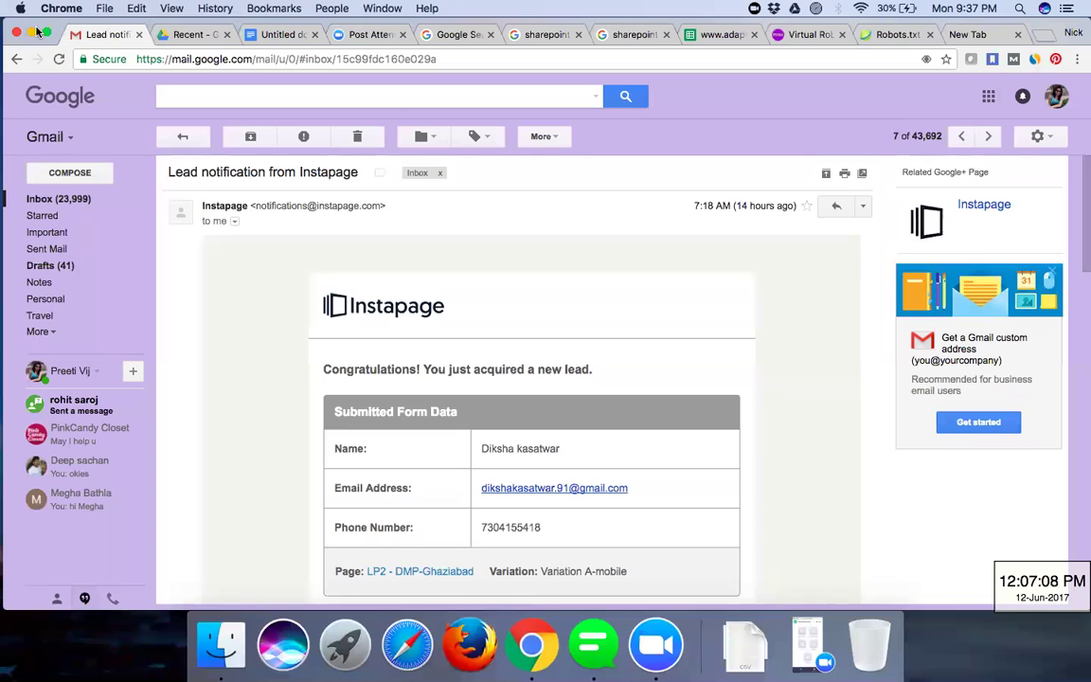
{"action": "left_click", "coordinate": [277, 38]}
- Type 'ROI (Return on Investment)' and 'Restaurant' on separate lines below 'Robot text generater'
{"action": "scroll", "coordinate": [372, 556], "scroll_direction": "down", "scroll_amount": 5}
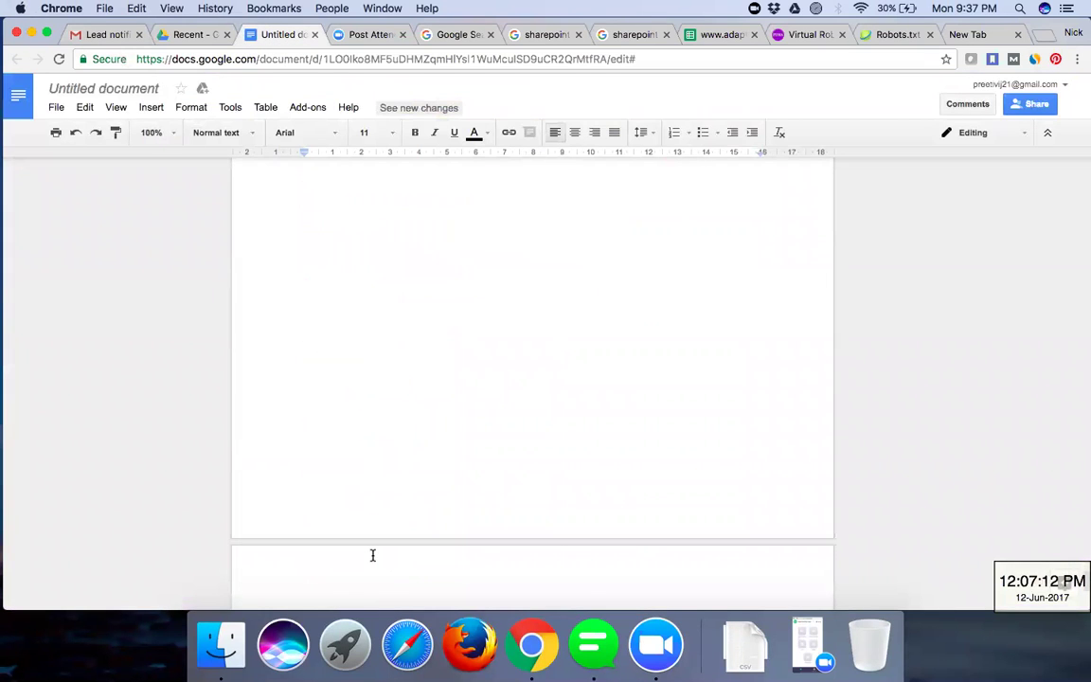
{"action": "scroll", "coordinate": [372, 555], "scroll_direction": "up", "scroll_amount": 1}
{"action": "left_click", "coordinate": [305, 256]}
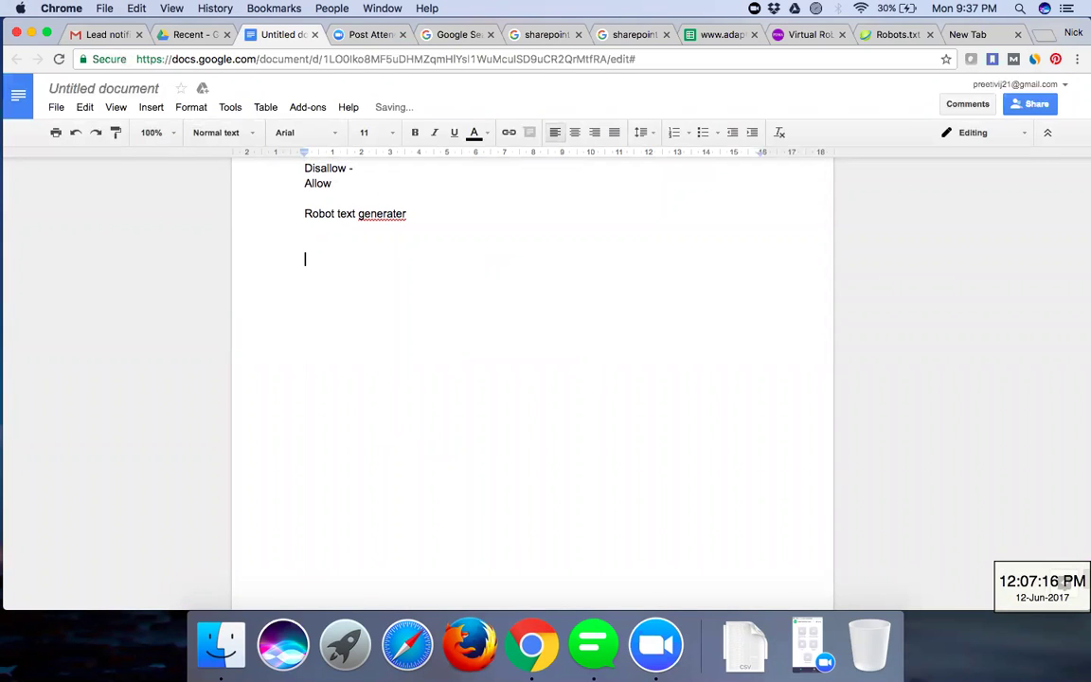
{"action": "type", "text": "r"}
{"action": "key", "text": "BackSpace"}
{"action": "key", "text": "BackSpace"}
{"action": "type", "text": "ROI (Retur"}
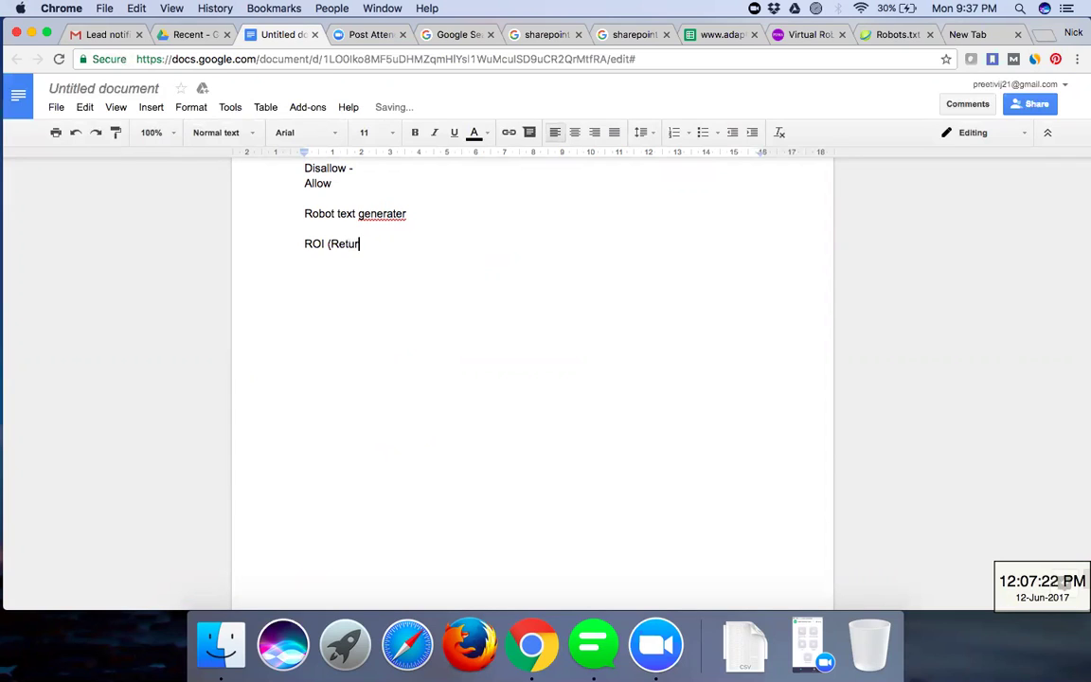
{"action": "type", "text": "n on Investment)"}
{"action": "key", "text": "Return"}
{"action": "key", "text": "Return"}
{"action": "type", "text": "Restaur"}
{"action": "key", "text": "Return"}
{"action": "key", "text": "Return"}
{"action": "key", "text": "Return"}
{"action": "key", "text": "Return"}
{"action": "key", "text": "Return"}
{"action": "key", "text": "Return"}
{"action": "key", "text": "Return"}
{"action": "key", "text": "Return"}
{"action": "key", "text": "Return"}
{"action": "key", "text": "Return"}
{"action": "key", "text": "Return"}
{"action": "key", "text": "Return"}
{"action": "key", "text": "Return"}
{"action": "key", "text": "Return"}
{"action": "key", "text": "Return"}
{"action": "key", "text": "Return"}
{"action": "key", "text": "Return"}
{"action": "key", "text": "Return"}
{"action": "key", "text": "Return"}
{"action": "type", "text": "Ant"}
{"action": "key", "text": "BackSpace"}
{"action": "key", "text": "BackSpace"}
{"action": "key", "text": "BackSpace"}
{"action": "key", "text": "BackSpace"}
{"action": "key", "text": "BackSpace"}
{"action": "key", "text": "BackSpace"}
{"action": "key", "text": "BackSpace"}
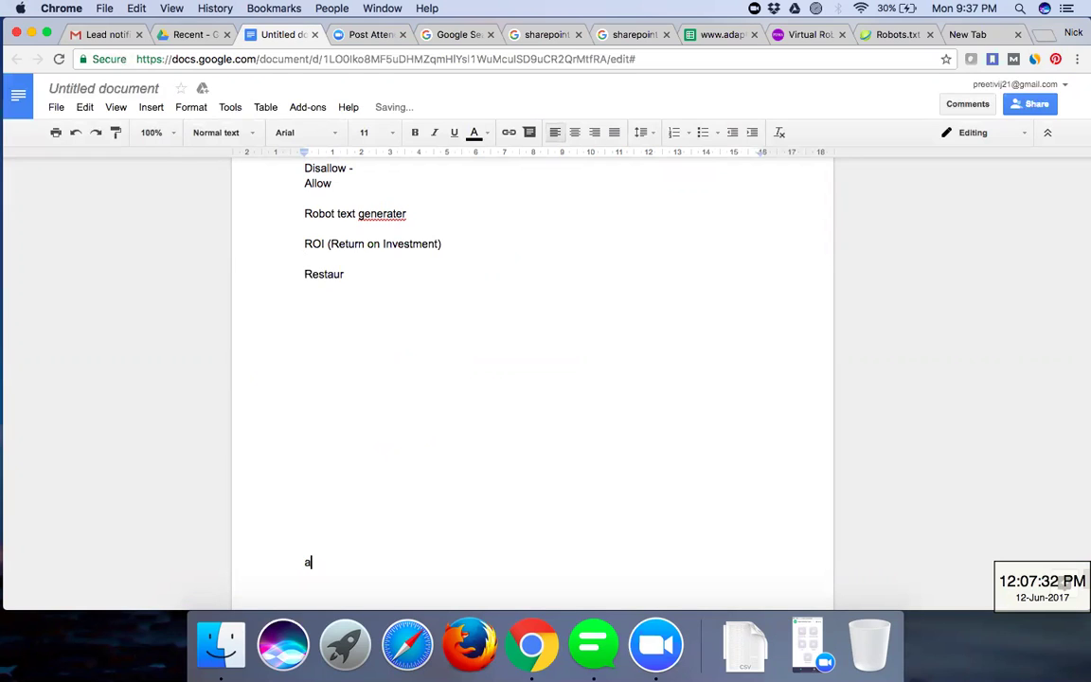
{"action": "key", "text": "BackSpace"}
{"action": "key", "text": "BackSpace"}
{"action": "key", "text": "BackSpace"}
{"action": "key", "text": "BackSpace"}
{"action": "key", "text": "BackSpace"}
{"action": "key", "text": "BackSpace"}
{"action": "key", "text": "BackSpace"}
{"action": "key", "text": "BackSpace"}
{"action": "key", "text": "BackSpace"}
{"action": "key", "text": "BackSpace"}
{"action": "key", "text": "BackSpace"}
{"action": "type", "text": "ant"}
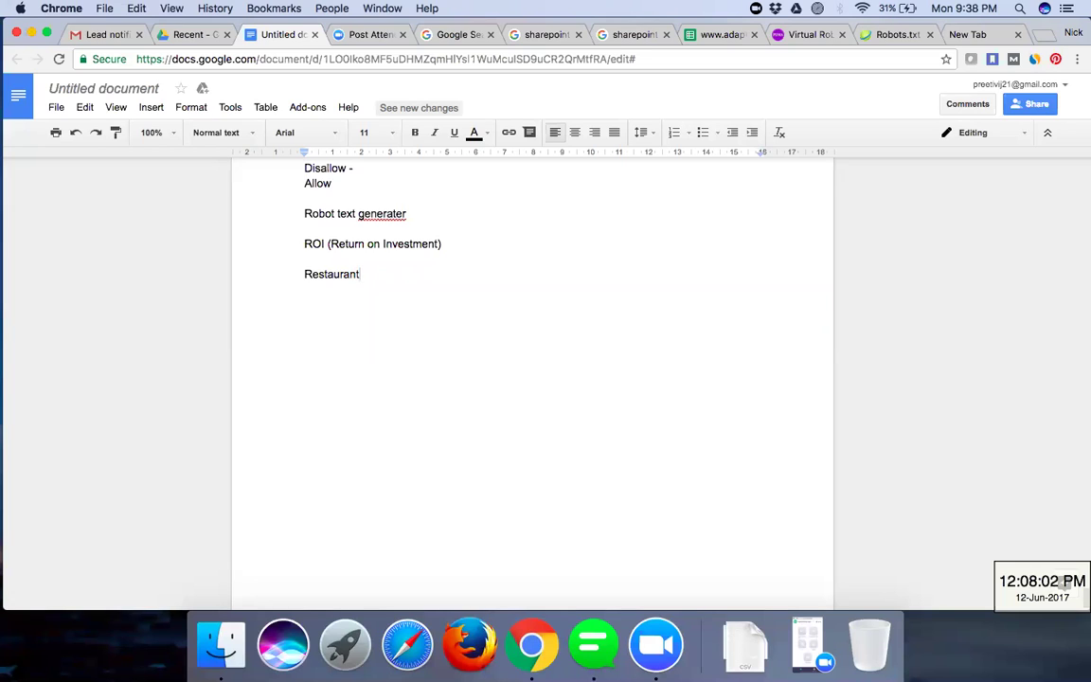
{"action": "key", "text": "BackSpace"}
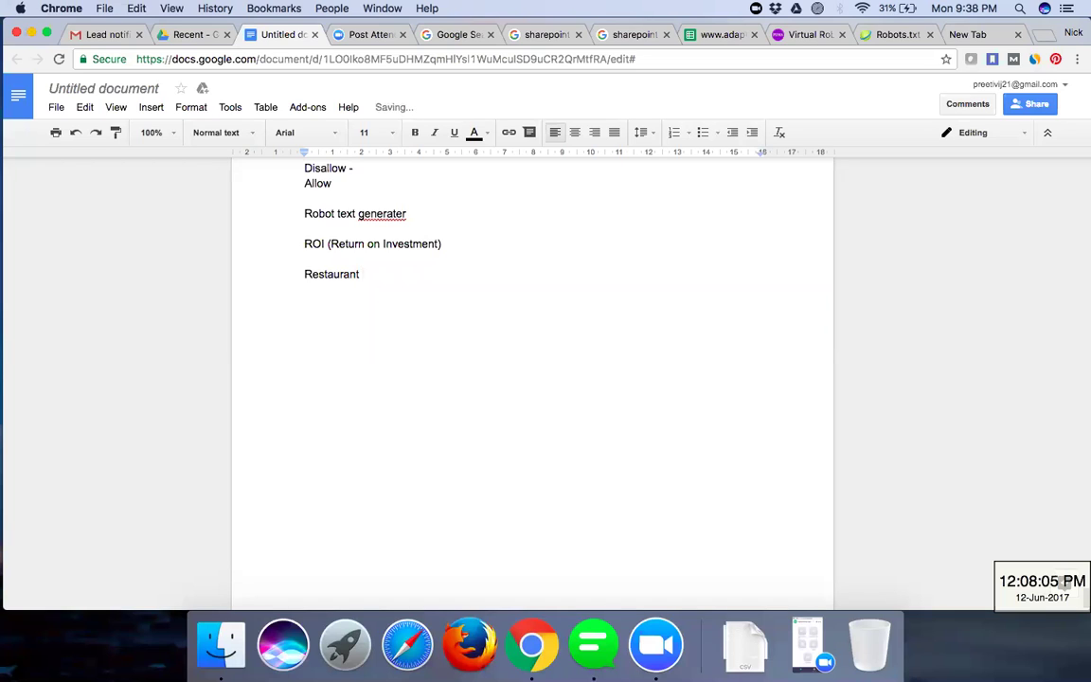
- Add the list item '1. Ad Campaign - Search Ad - 50Rs per click' below Restaurant
{"action": "key", "text": "Return"}
{"action": "key", "text": "Return"}
{"action": "type", "text": "1. Ad Camapign"}
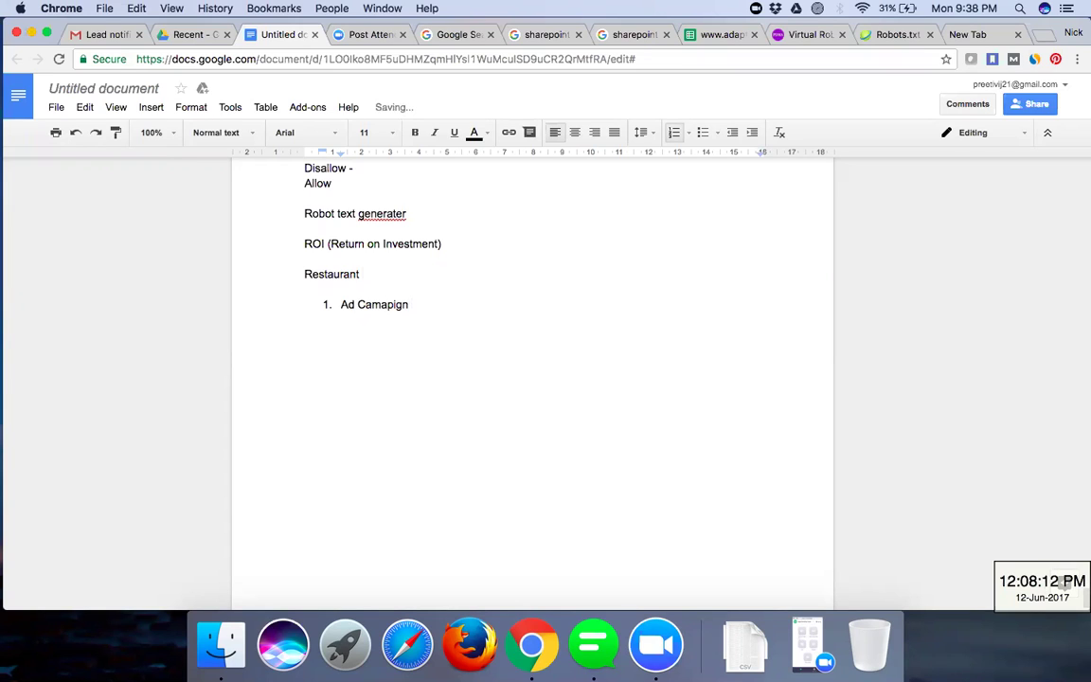
{"action": "type", "text": " -"}
{"action": "key", "text": "BackSpace"}
{"action": "key", "text": "BackSpace"}
{"action": "key", "text": "BackSpace"}
{"action": "key", "text": "BackSpace"}
{"action": "key", "text": "BackSpace"}
{"action": "key", "text": "BackSpace"}
{"action": "key", "text": "BackSpace"}
{"action": "key", "text": "BackSpace"}
{"action": "type", "text": "paign - Sa"}
{"action": "key", "text": "BackSpace"}
{"action": "key", "text": "BackSpace"}
{"action": "type", "text": "Search"}
{"action": "key", "text": "BackSpace"}
{"action": "key", "text": "BackSpace"}
{"action": "key", "text": "BackSpace"}
{"action": "type", "text": "rch AD"}
{"action": "key", "text": "BackSpace"}
{"action": "type", "text": "d -"}
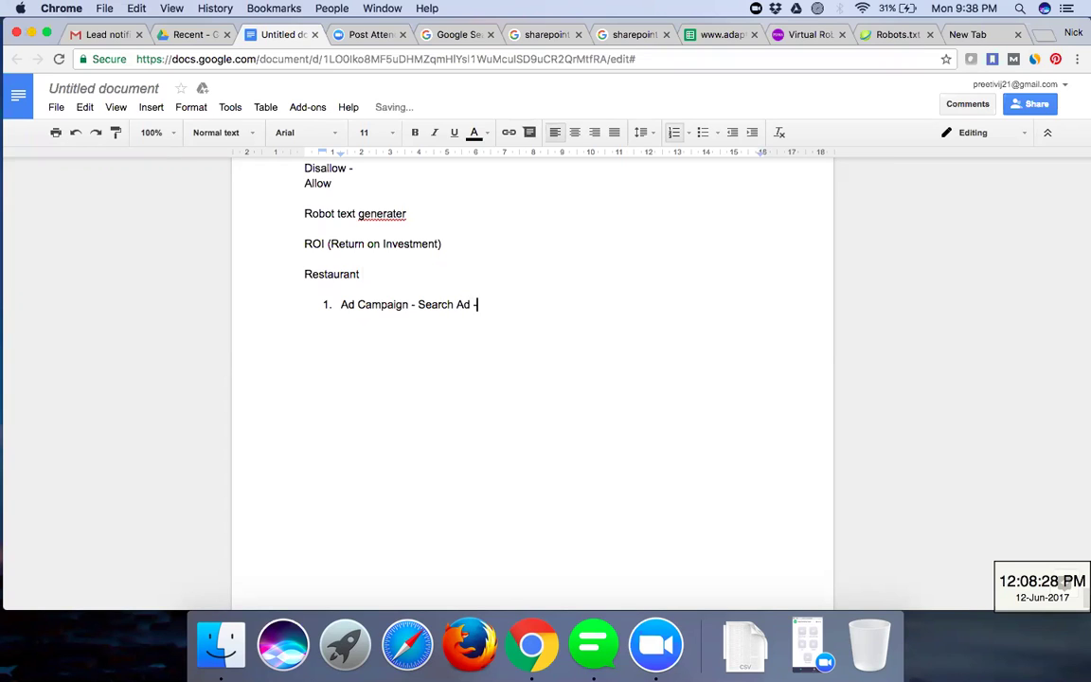
{"action": "type", "text": " 50"}
{"action": "key", "text": "BackSpace"}
{"action": "type", "text": "Rs per click"}
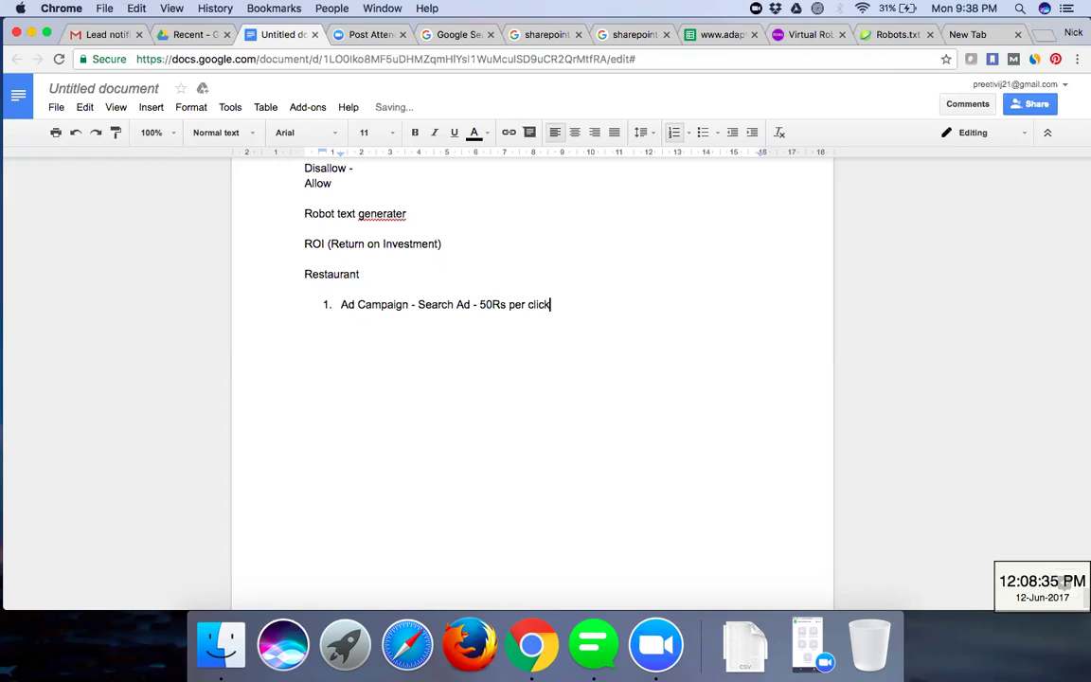
{"action": "key", "text": "Return"}
{"action": "key", "text": "Return"}
{"action": "key", "text": "Return"}
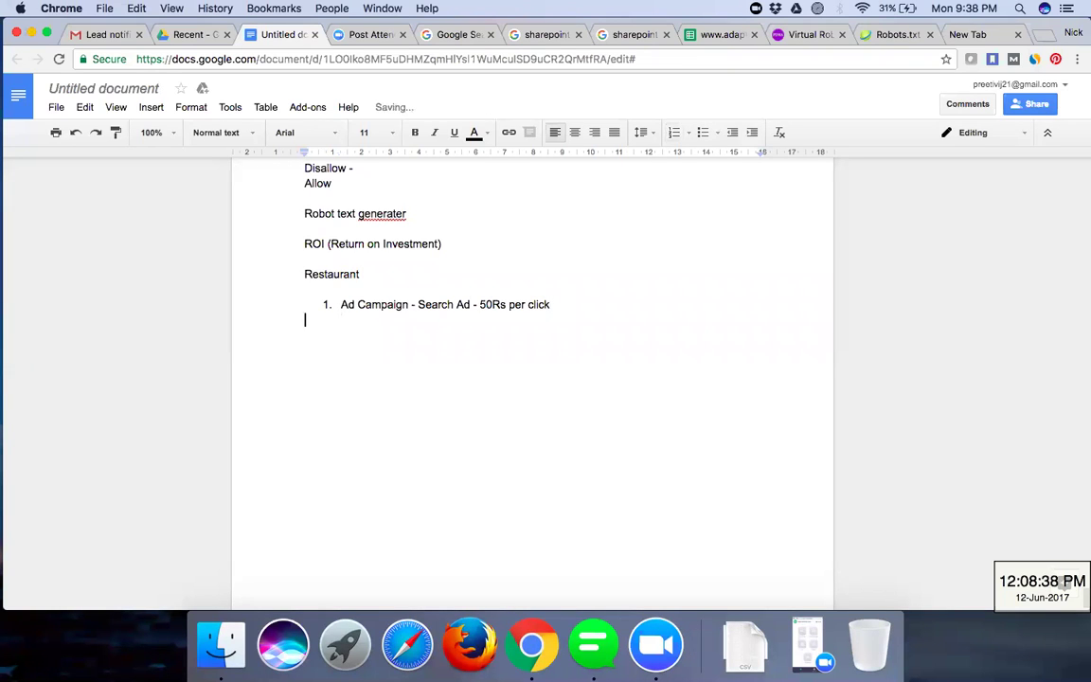
- Add indented lines 'Conversions' and '5 COnversions' below the Ad Campaign item
{"action": "key", "text": "Tab"}
{"action": "key", "text": "Tab"}
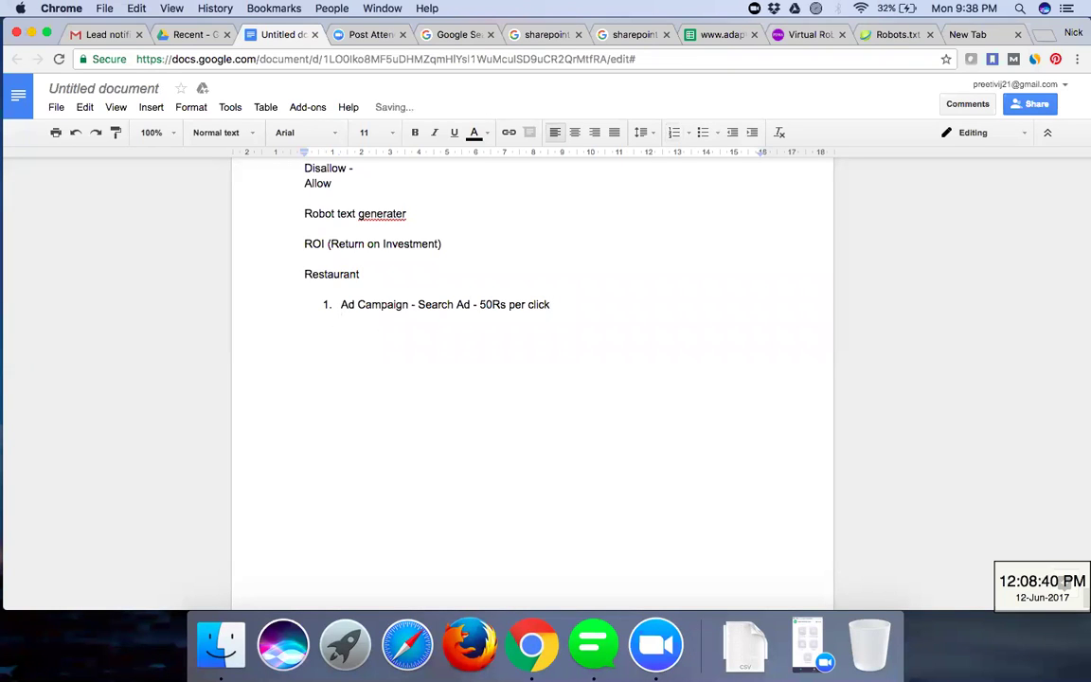
{"action": "type", "text": "Conversions"}
{"action": "key", "text": "Return"}
{"action": "key", "text": "Tab"}
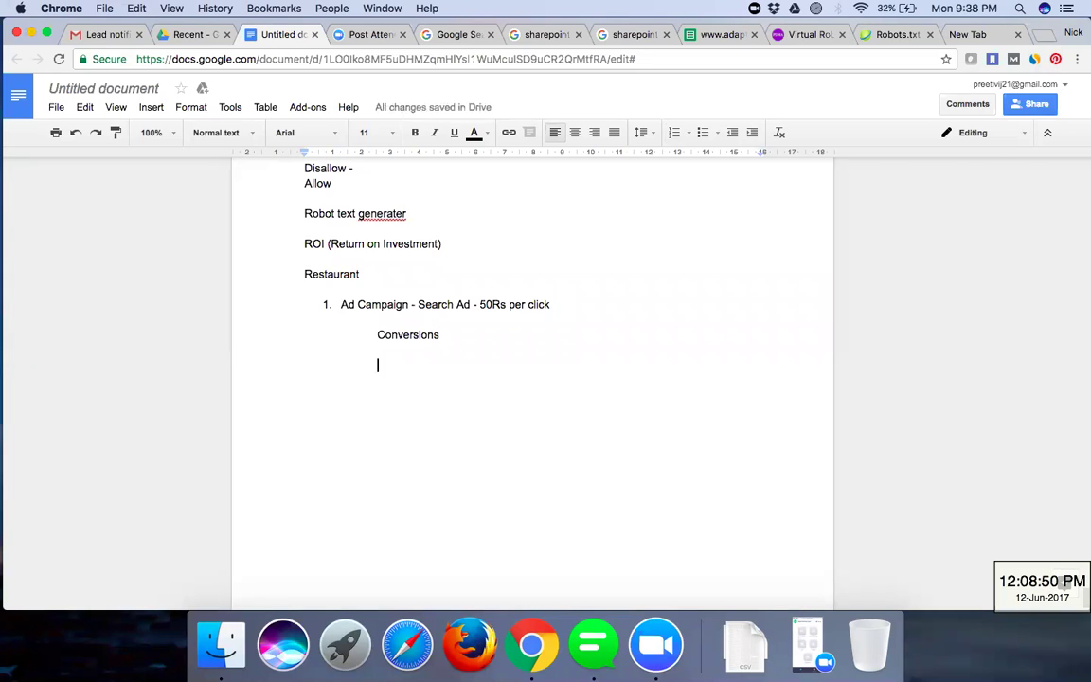
{"action": "type", "text": "1"}
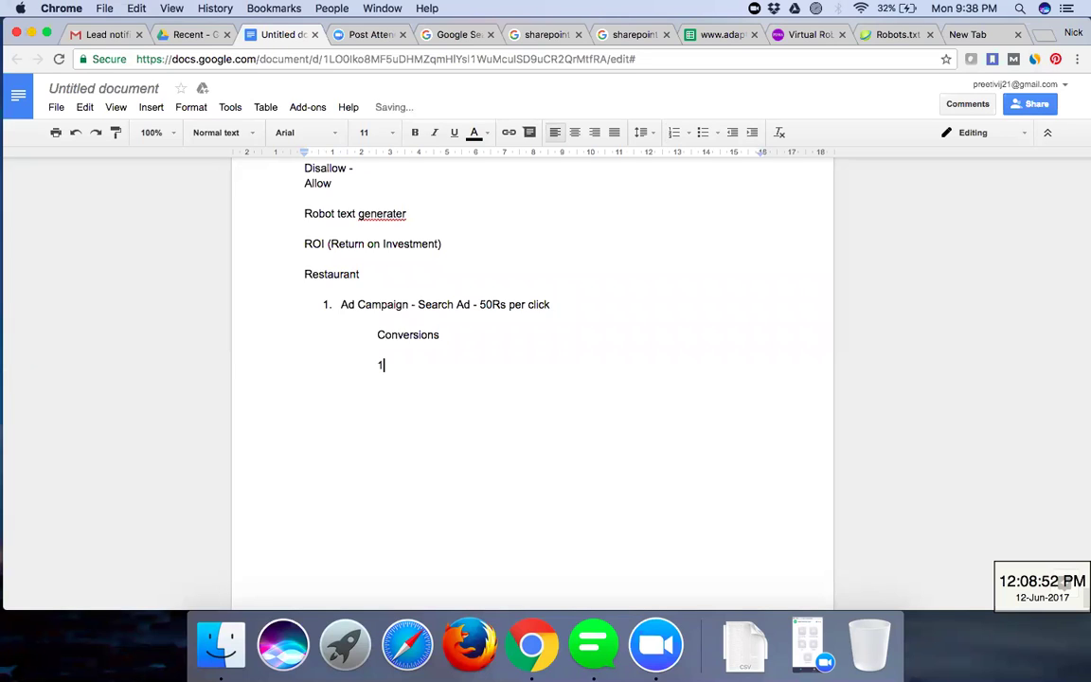
{"action": "key", "text": "BackSpace"}
{"action": "type", "text": "5 COnversions"}
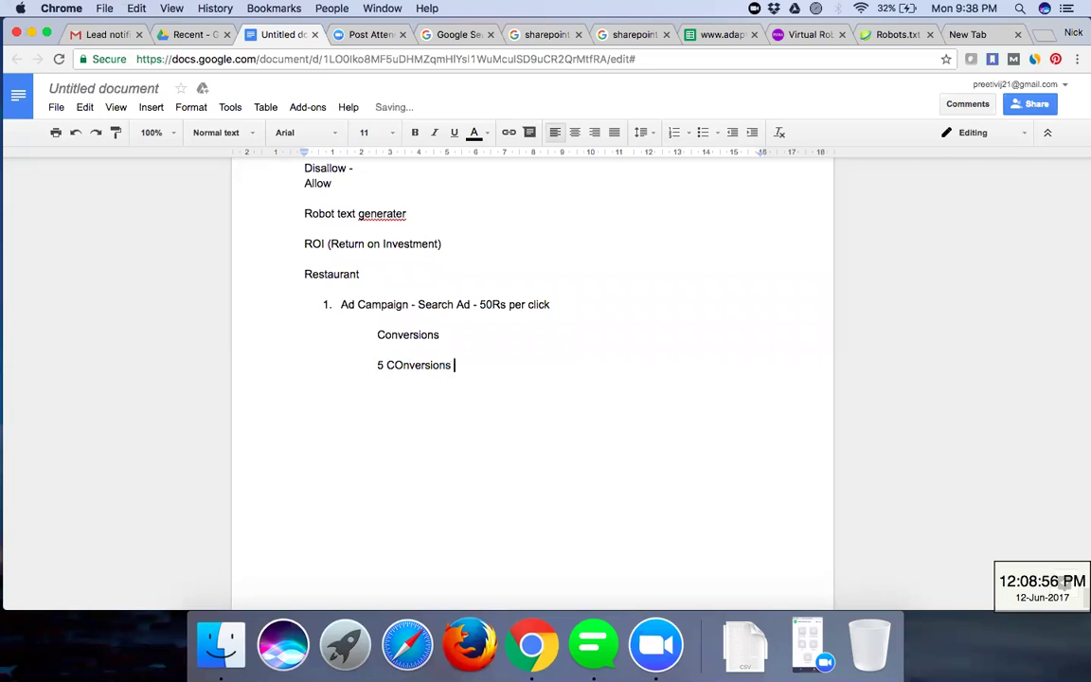
- Append '- Call , Registration, Sale' to Conversions and correct 'COnversions' to 'Conversions'
{"action": "key", "text": "Up"}
{"action": "key", "text": "Up"}
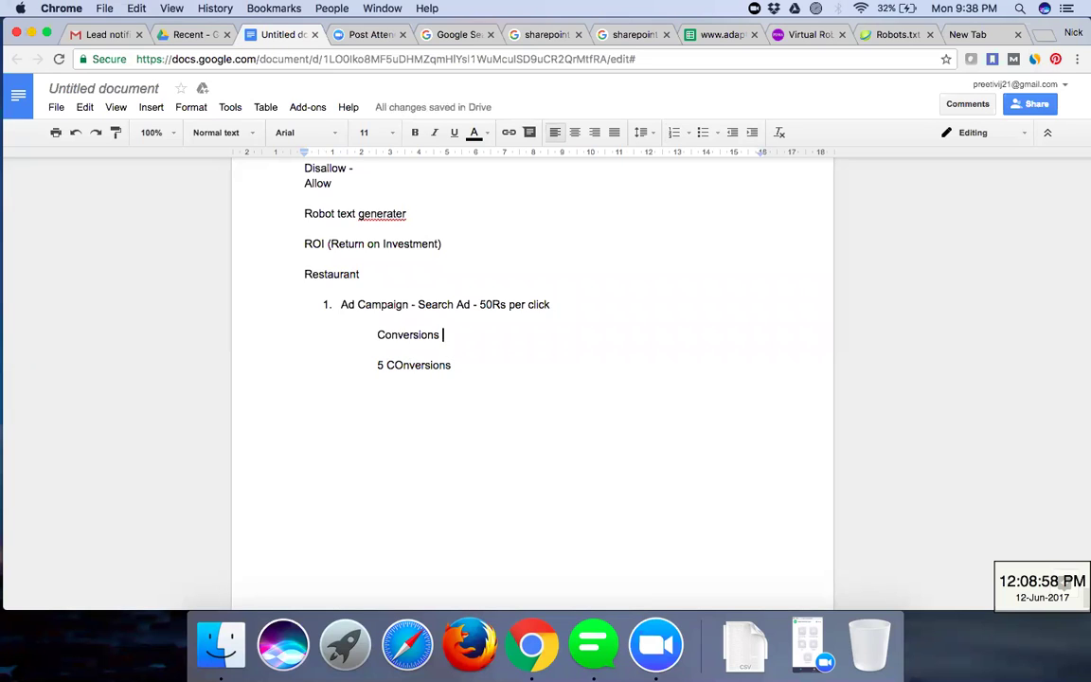
{"action": "type", "text": "- Call "}
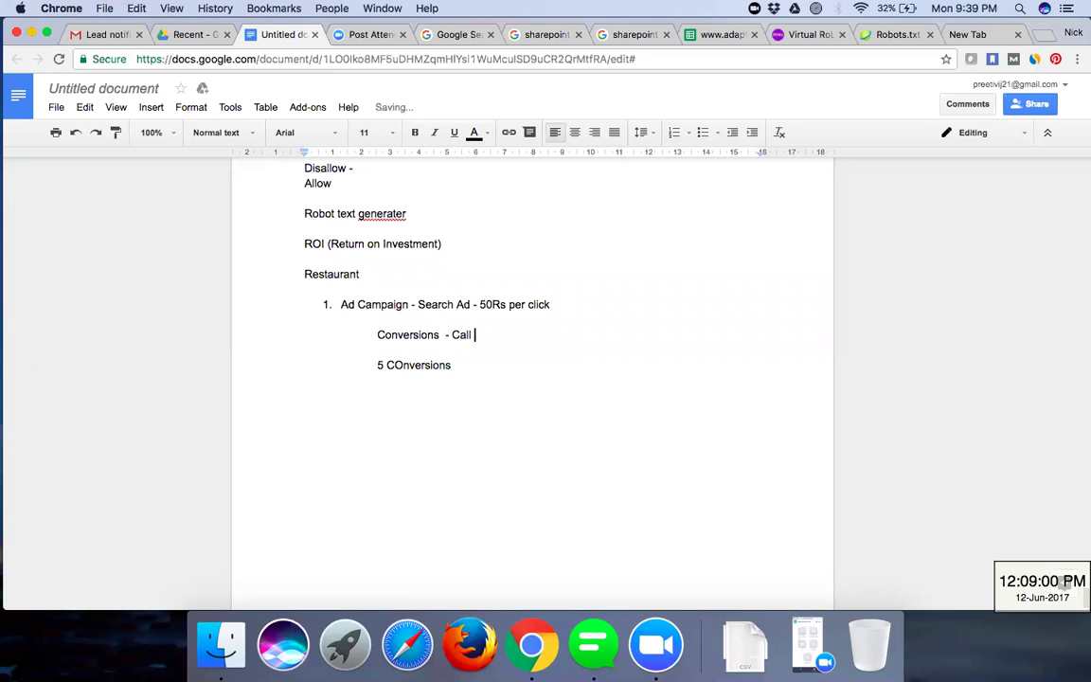
{"action": "type", "text": ", Registration."}
{"action": "key", "text": "BackSpace"}
{"action": "type", "text": ", Sale"}
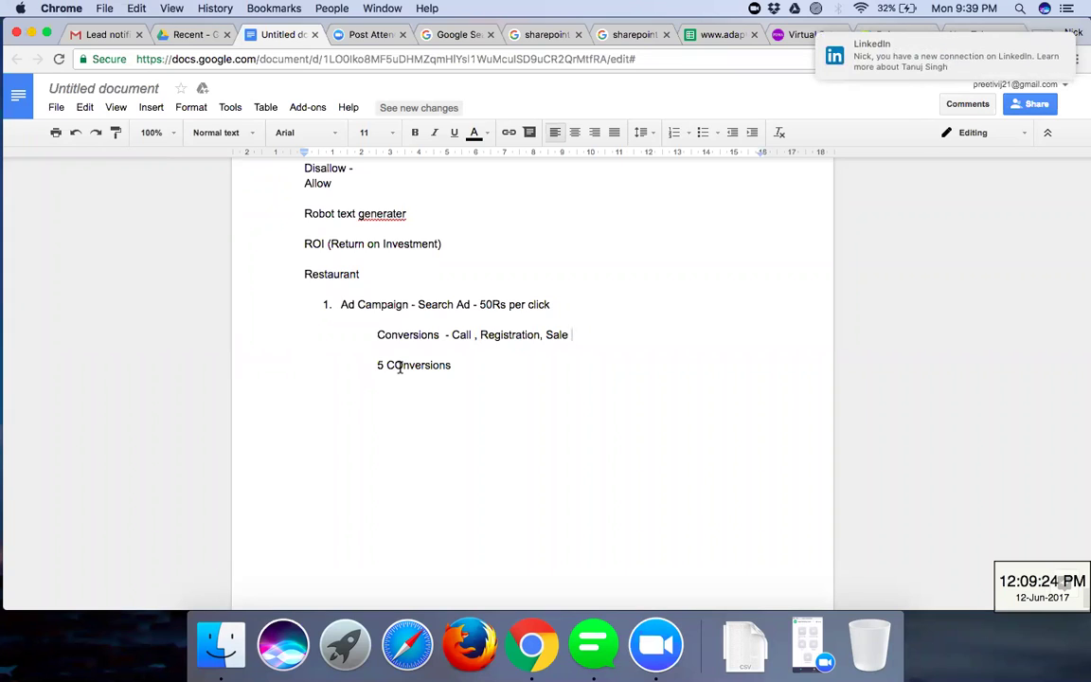
{"action": "key", "text": "Down"}
{"action": "key", "text": "Left"}
{"action": "key", "text": "Left"}
{"action": "key", "text": "Left"}
{"action": "key", "text": "Left"}
{"action": "key", "text": "Left"}
{"action": "key", "text": "Left"}
{"action": "key", "text": "Left"}
{"action": "key", "text": "Left"}
{"action": "key", "text": "Left"}
{"action": "key", "text": "BackSpace"}
{"action": "type", "text": "o"}
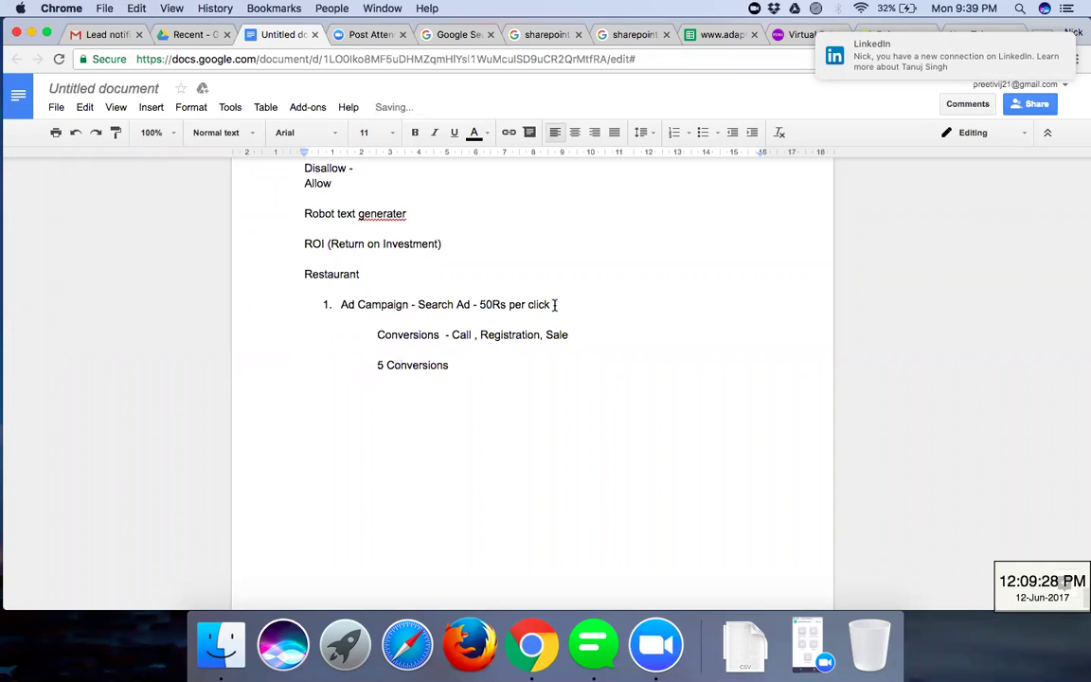
- Append '- 10 clicks = Rs 500' to the Ad Campaign line
{"action": "key", "text": "super+Right"}
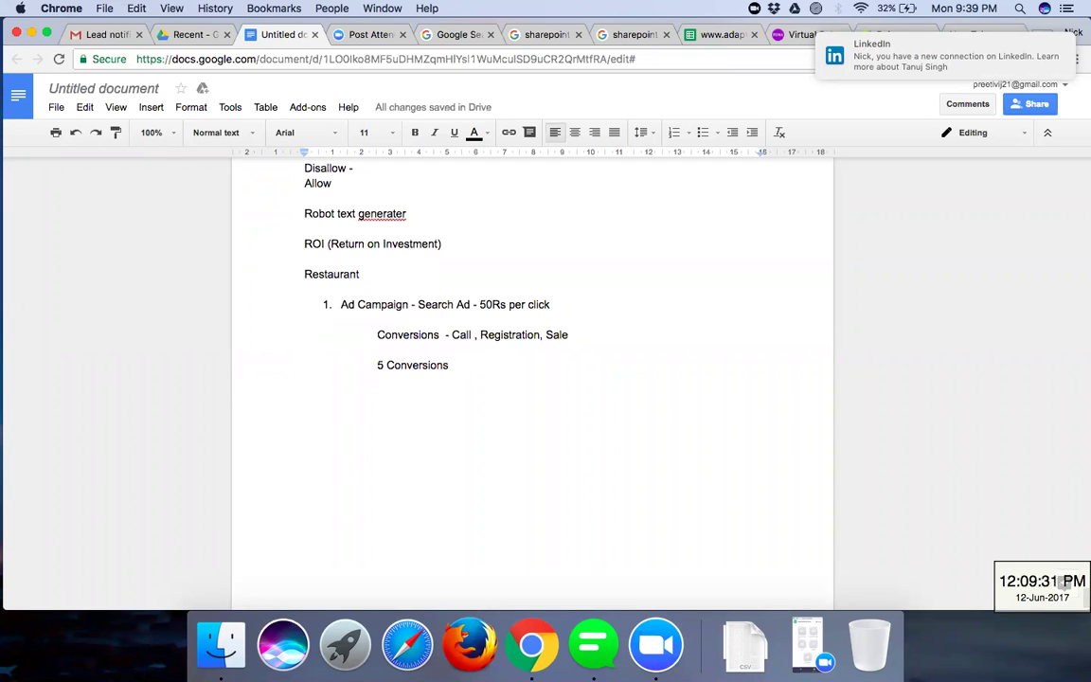
{"action": "left_click_drag", "start_coordinate": [480, 304], "coordinate": [550, 304]}
{"action": "left_click", "coordinate": [550, 304]}
{"action": "type", "text": "- 5"}
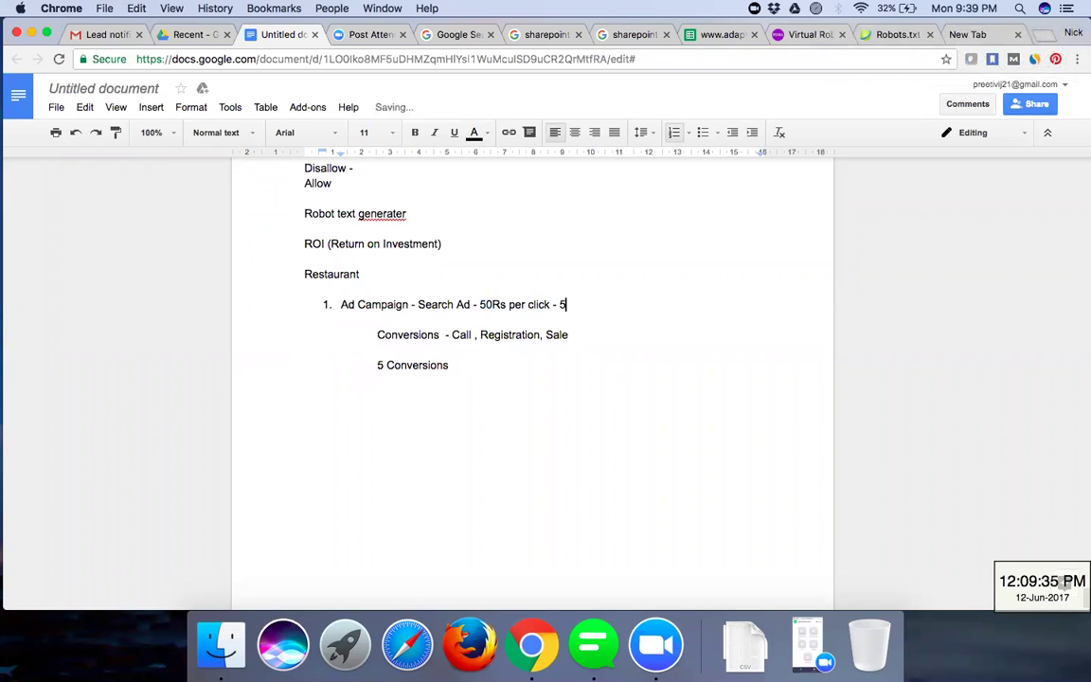
{"action": "type", "text": "0 clicks"}
{"action": "key", "text": "BackSpace"}
{"action": "key", "text": "BackSpace"}
{"action": "key", "text": "BackSpace"}
{"action": "key", "text": "BackSpace"}
{"action": "key", "text": "BackSpace"}
{"action": "key", "text": "BackSpace"}
{"action": "key", "text": "BackSpace"}
{"action": "key", "text": "BackSpace"}
{"action": "key", "text": "BackSpace"}
{"action": "type", "text": "10 clicks"}
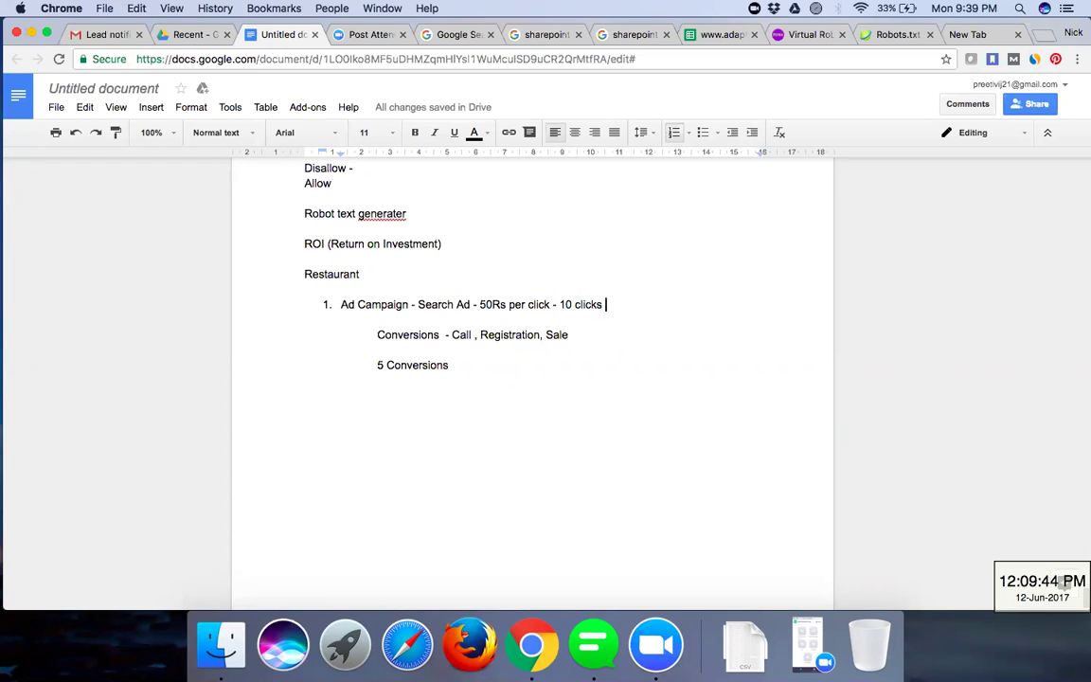
{"action": "type", "text": " = Rs "}
{"action": "type", "text": "5"}
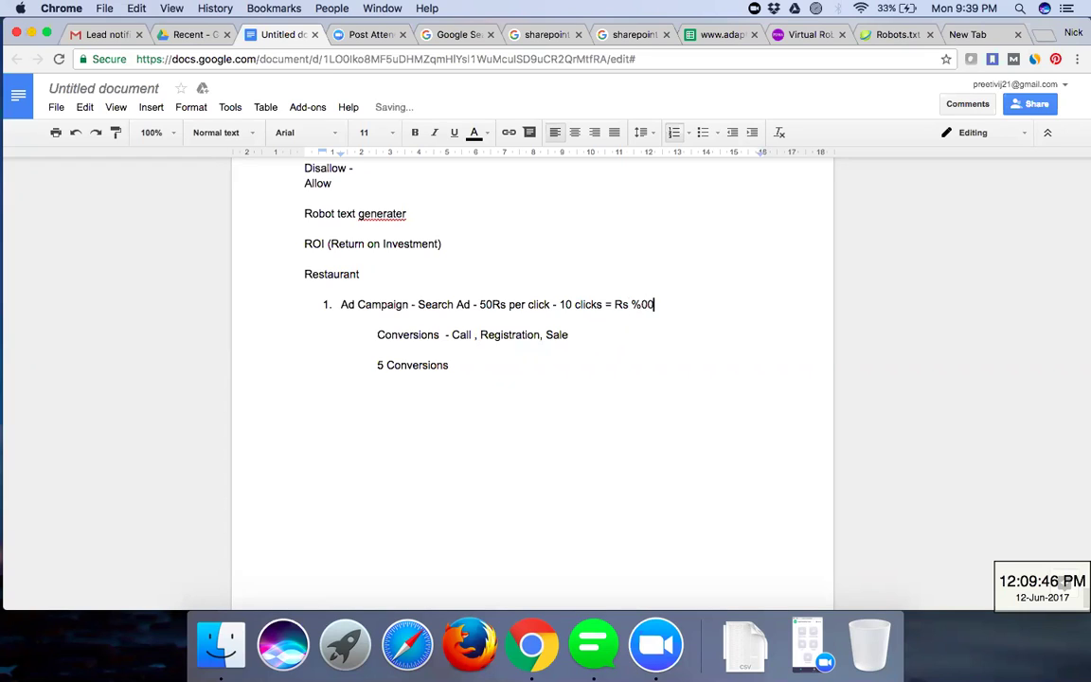
{"action": "key", "text": "BackSpace"}
{"action": "type", "text": "500"}
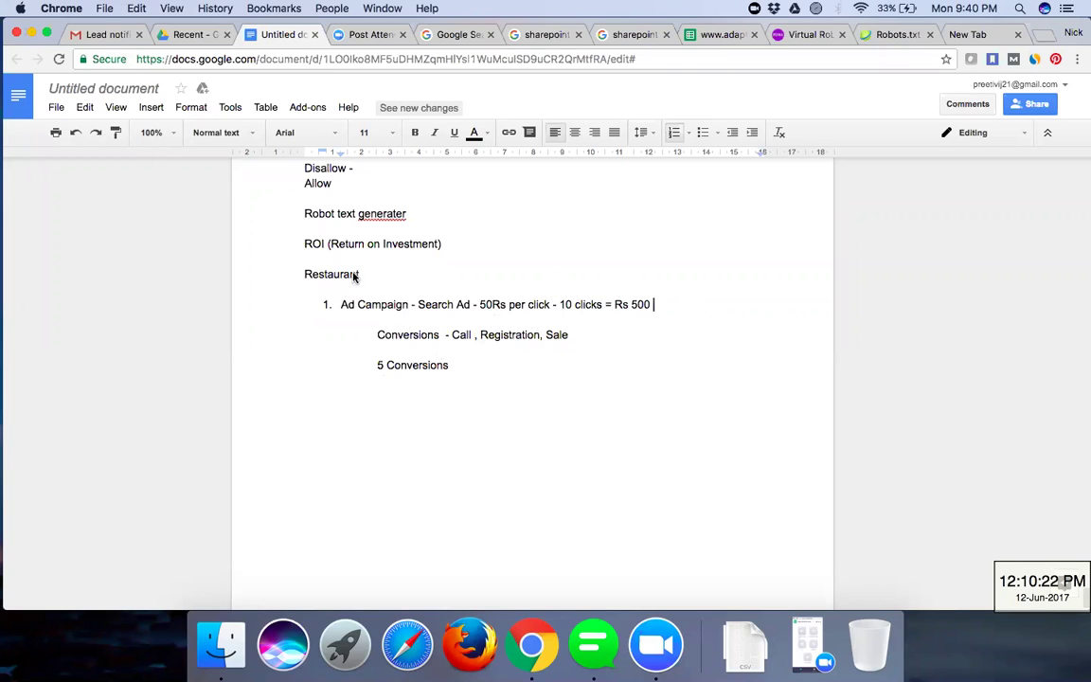
- Extend '5 Conversions' to read '= Rs. 1000 = Rs. 200 each conversion' and start a new line
{"action": "left_click", "coordinate": [462, 370]}
{"action": "type", "text": "="}
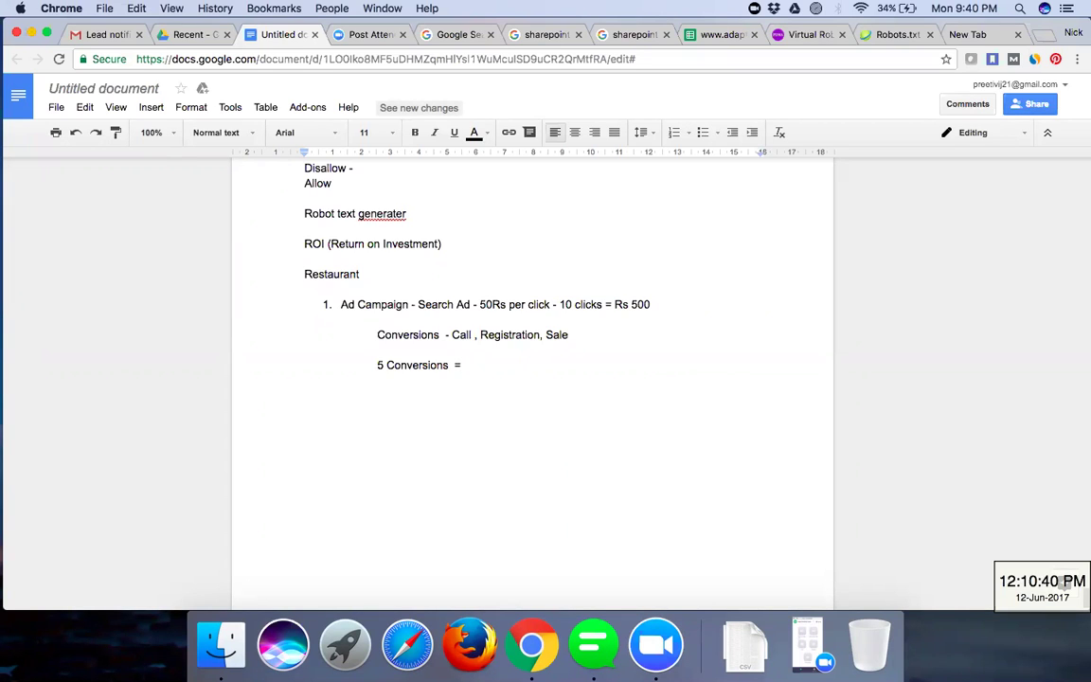
{"action": "type", "text": "1000"}
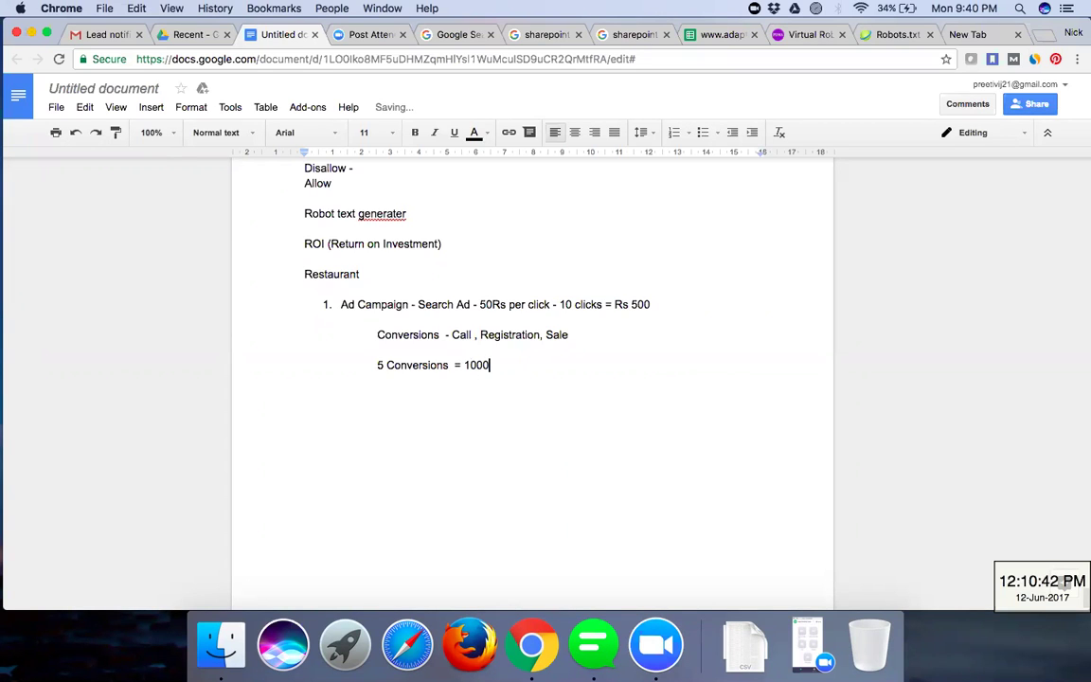
{"action": "key", "text": "Left"}
{"action": "key", "text": "Left"}
{"action": "key", "text": "Left"}
{"action": "key", "text": "Left"}
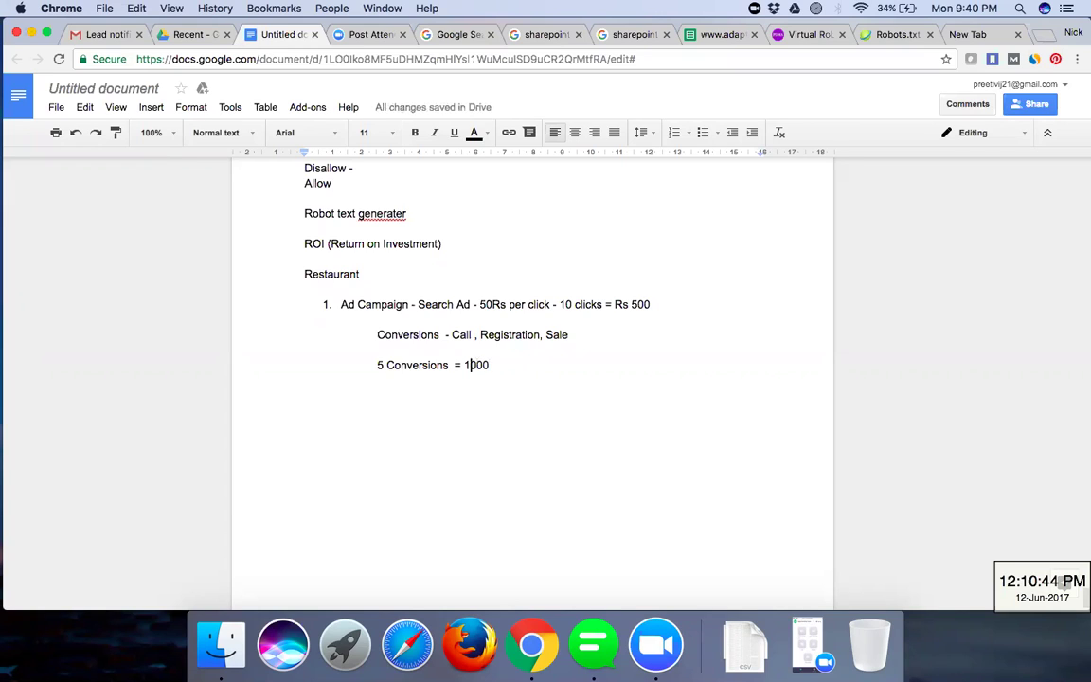
{"action": "type", "text": "Rs"}
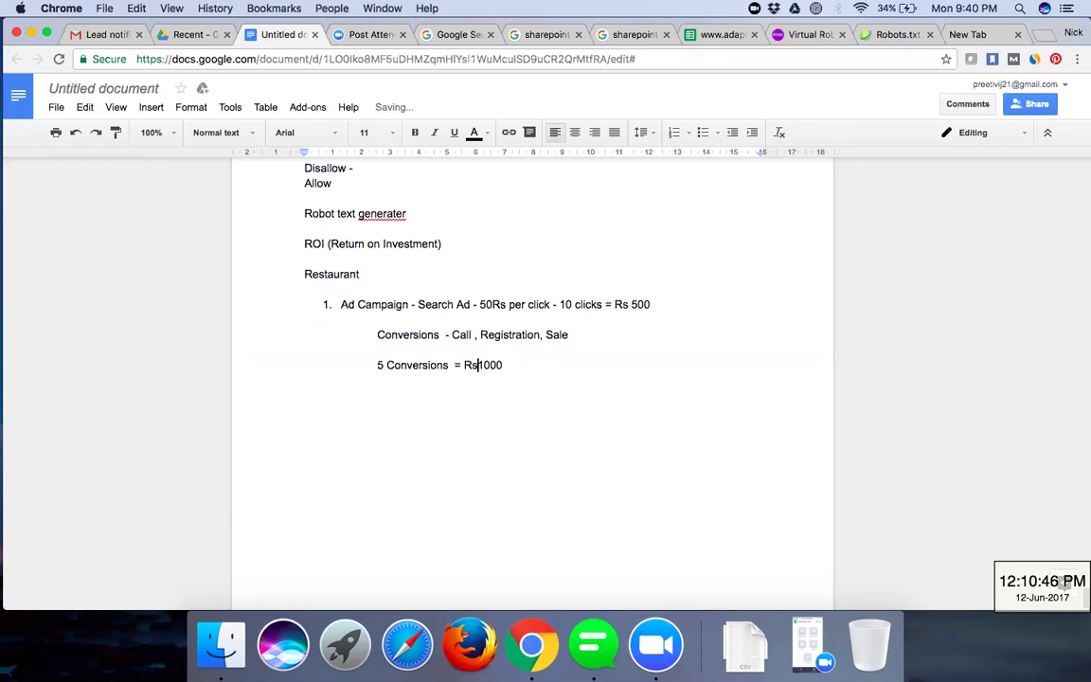
{"action": "type", "text": "."}
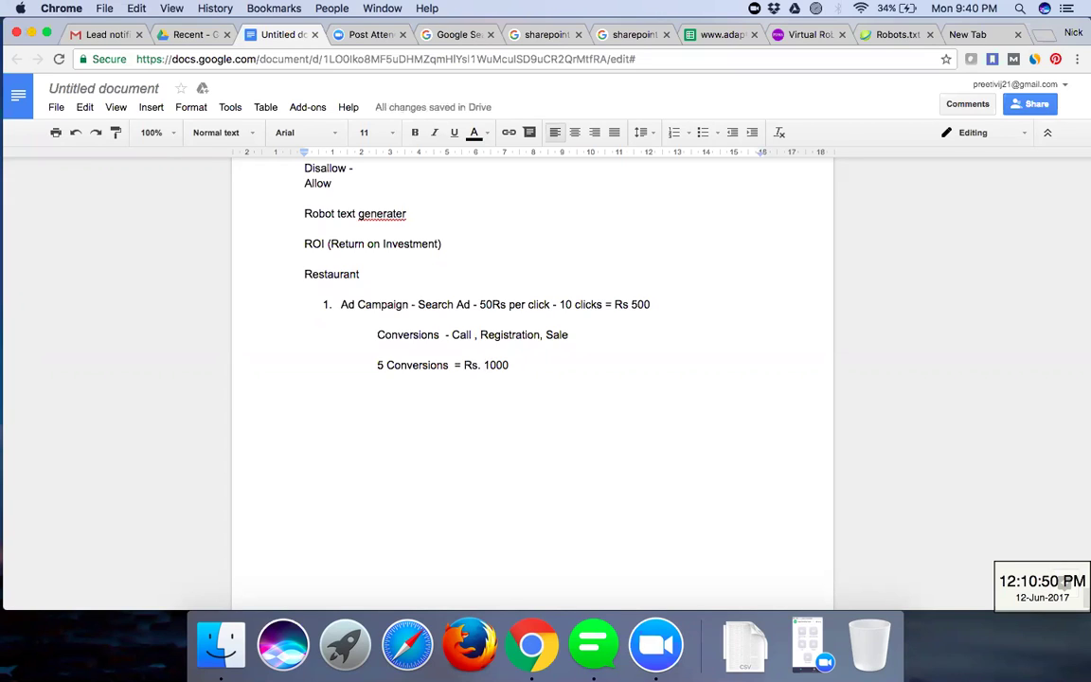
{"action": "left_click", "coordinate": [524, 368]}
{"action": "type", "text": "="}
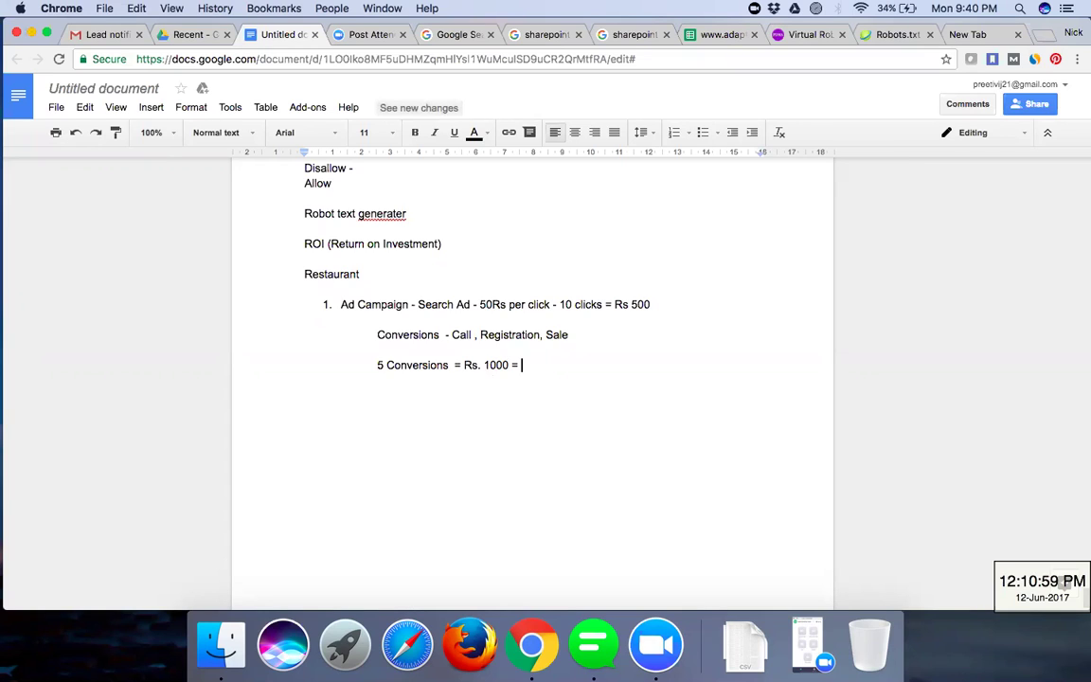
{"action": "type", "text": "Rs. "}
{"action": "type", "text": "200"}
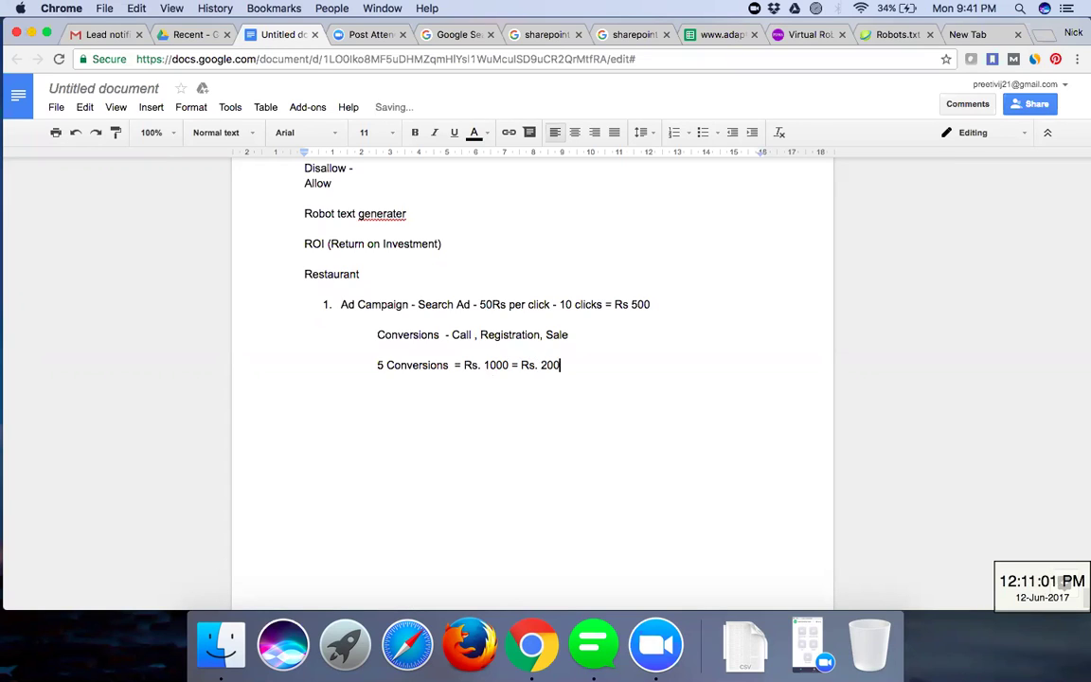
{"action": "type", "text": " each conversion"}
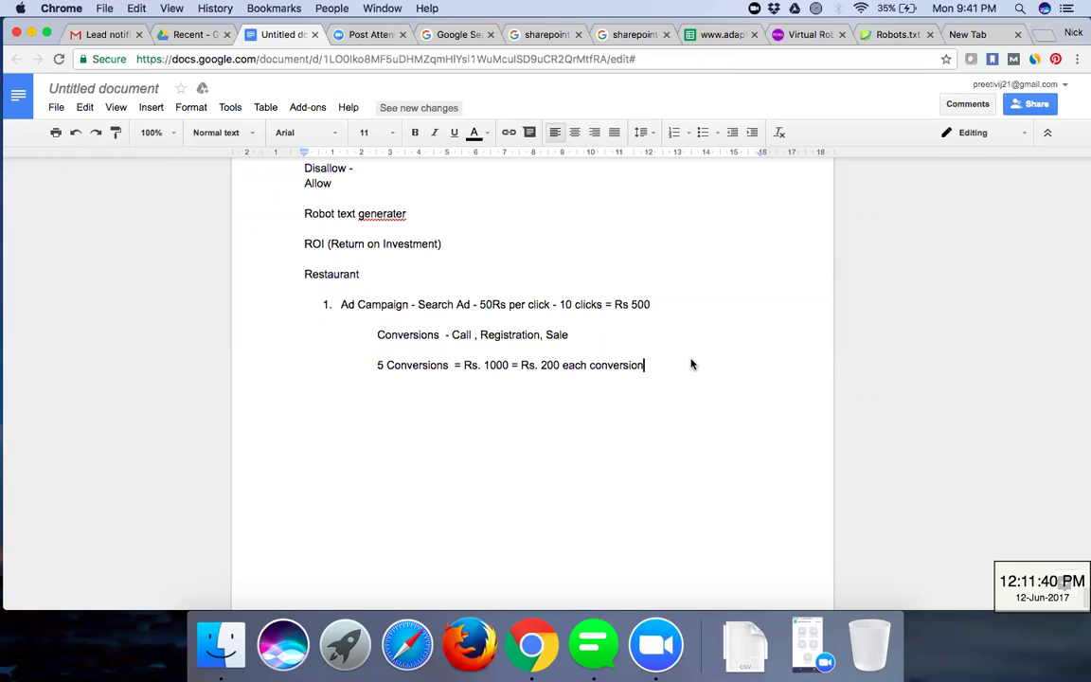
{"action": "key", "text": "Return"}
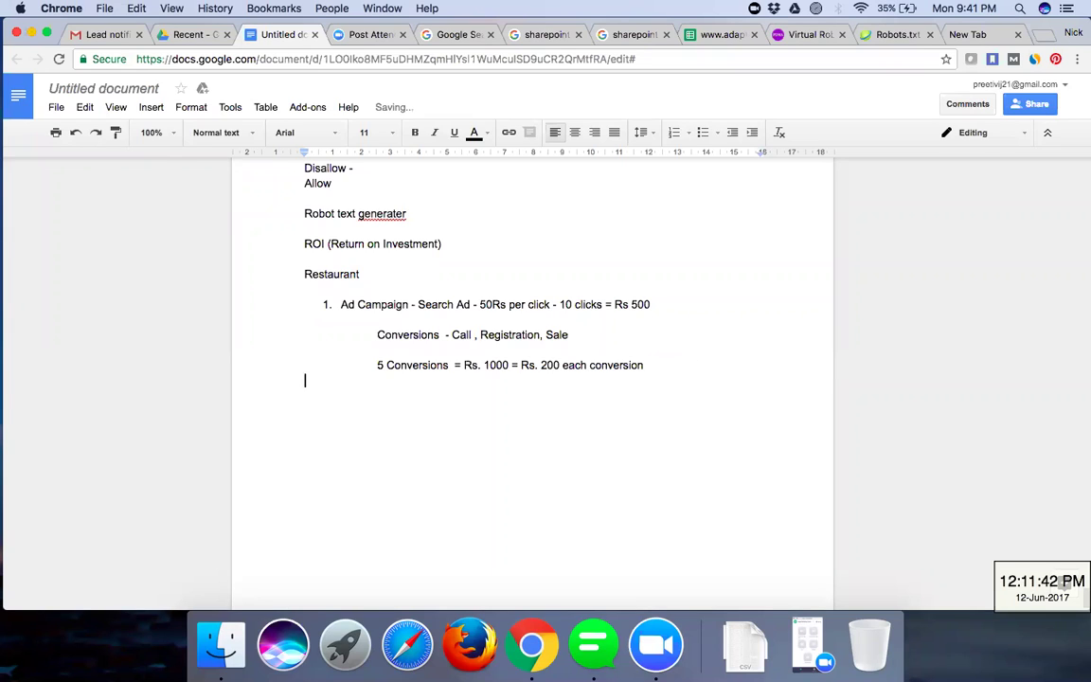
- Add the indented line '10 Clicks =5 Conversion' below the cost line
{"action": "key", "text": "Tab"}
{"action": "key", "text": "Tab"}
{"action": "type", "text": "10 Clicks ="}
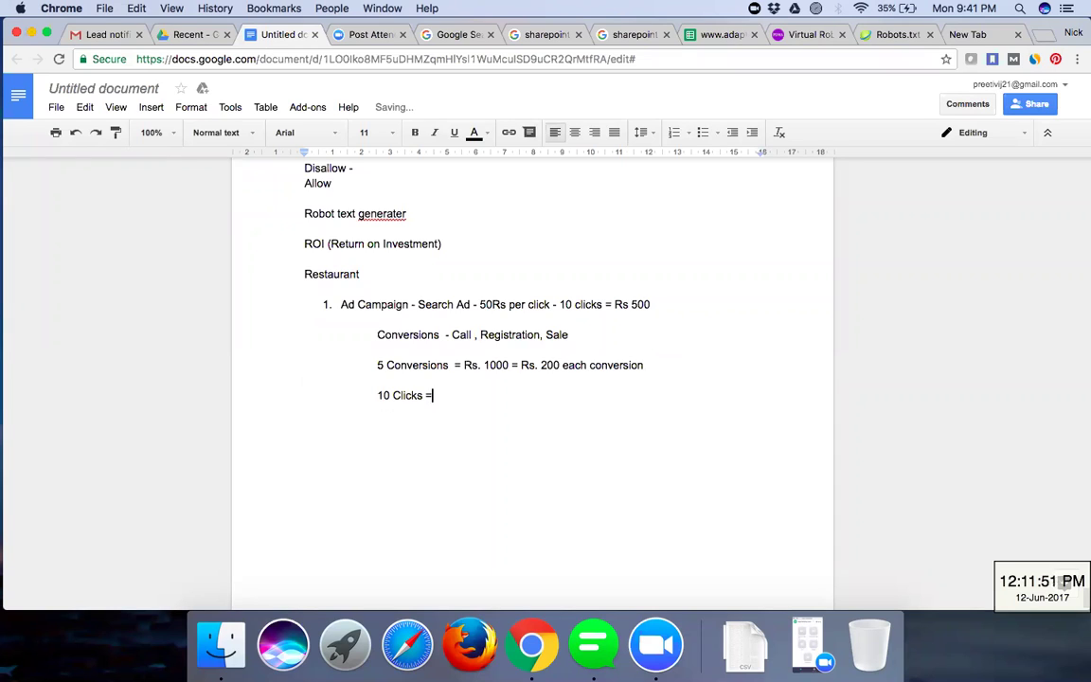
{"action": "type", "text": "5 Conversion"}
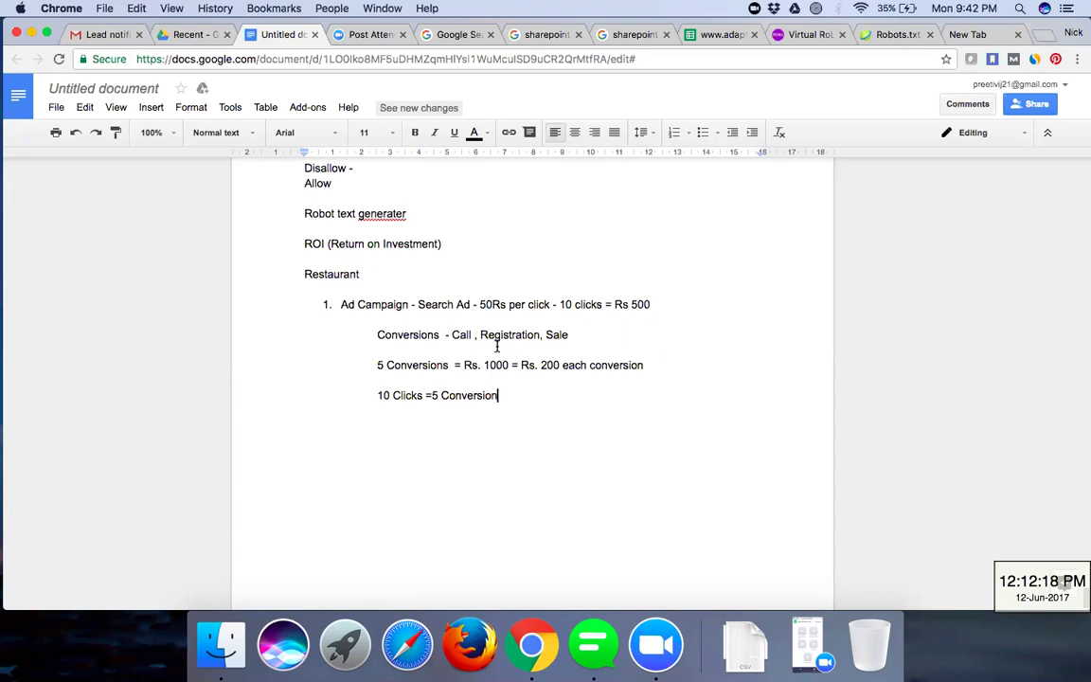
- Add 'Purchase on your website' after '5 Conversions', ahead of the Rs. 1000 calculation
{"action": "left_click", "coordinate": [464, 365]}
{"action": "key", "text": "Return"}
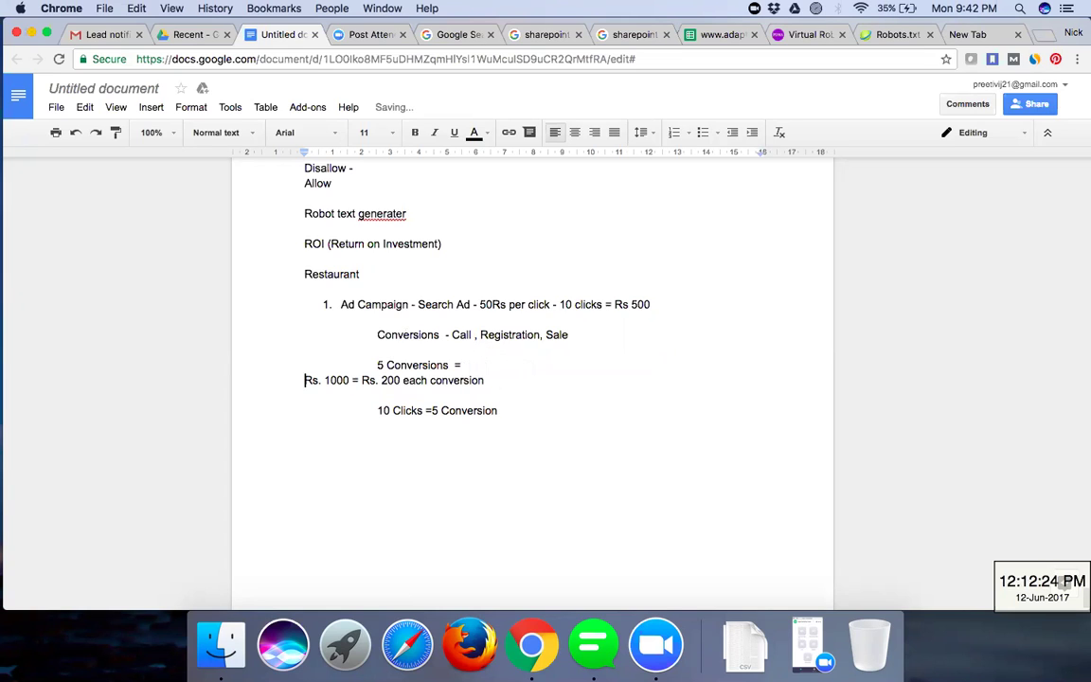
{"action": "key", "text": "Tab"}
{"action": "key", "text": "Tab"}
{"action": "left_click", "coordinate": [464, 365]}
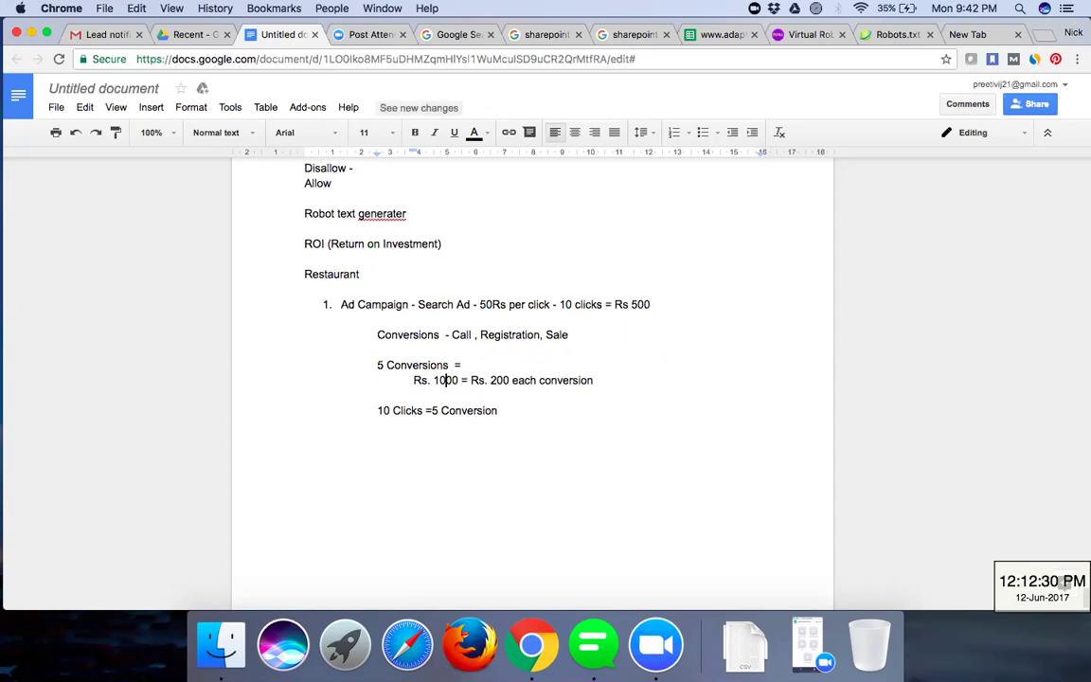
{"action": "left_click", "coordinate": [420, 380]}
{"action": "key", "text": "BackSpace"}
{"action": "key", "text": "BackSpace"}
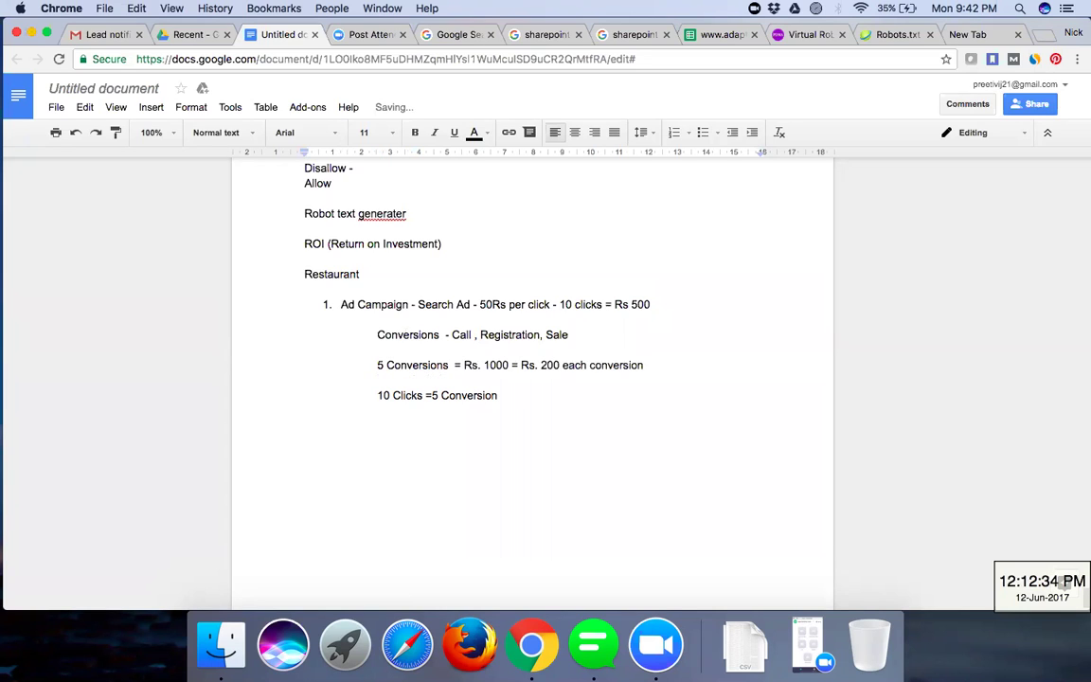
{"action": "type", "text": "S"}
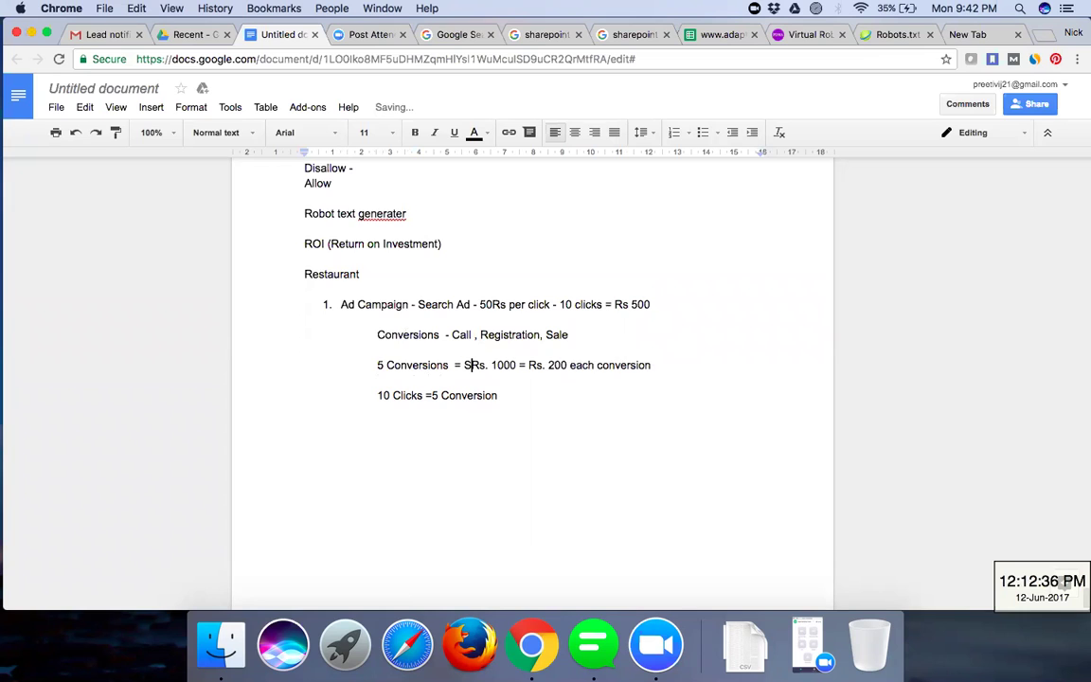
{"action": "key", "text": "BackSpace"}
{"action": "type", "text": "Purchase on "}
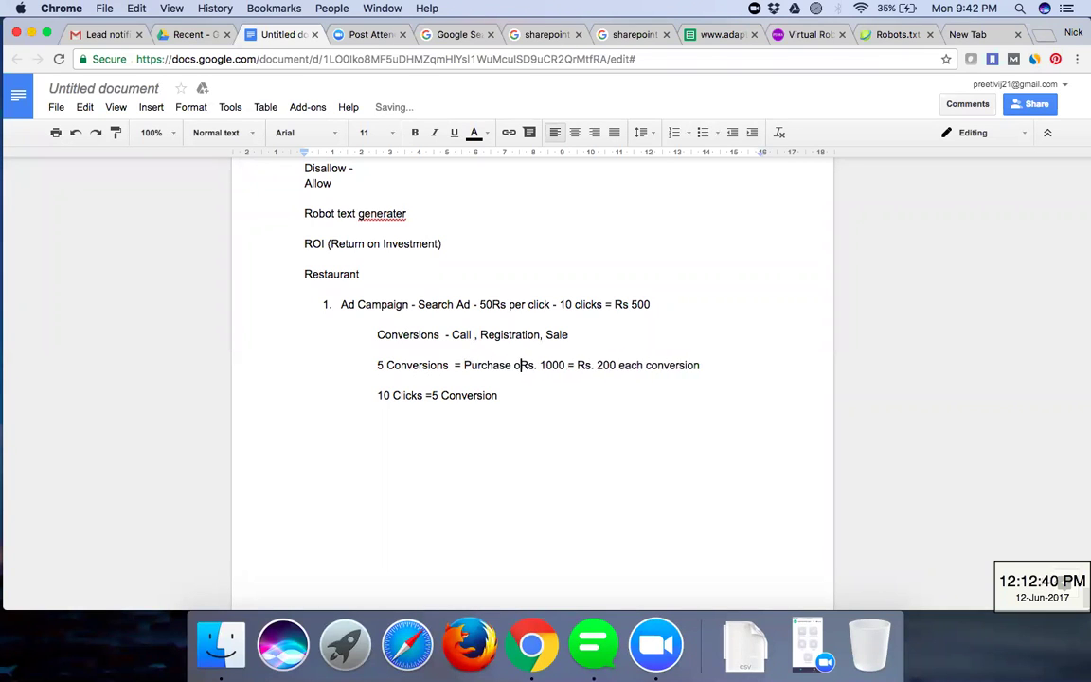
{"action": "type", "text": "you"}
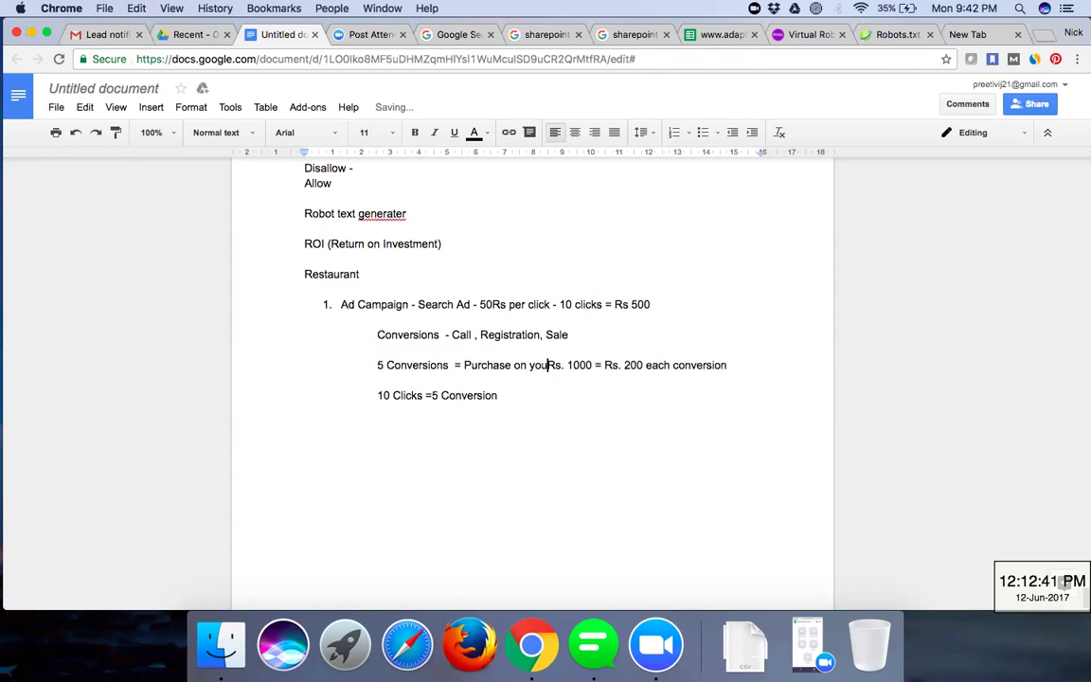
{"action": "type", "text": "r website"}
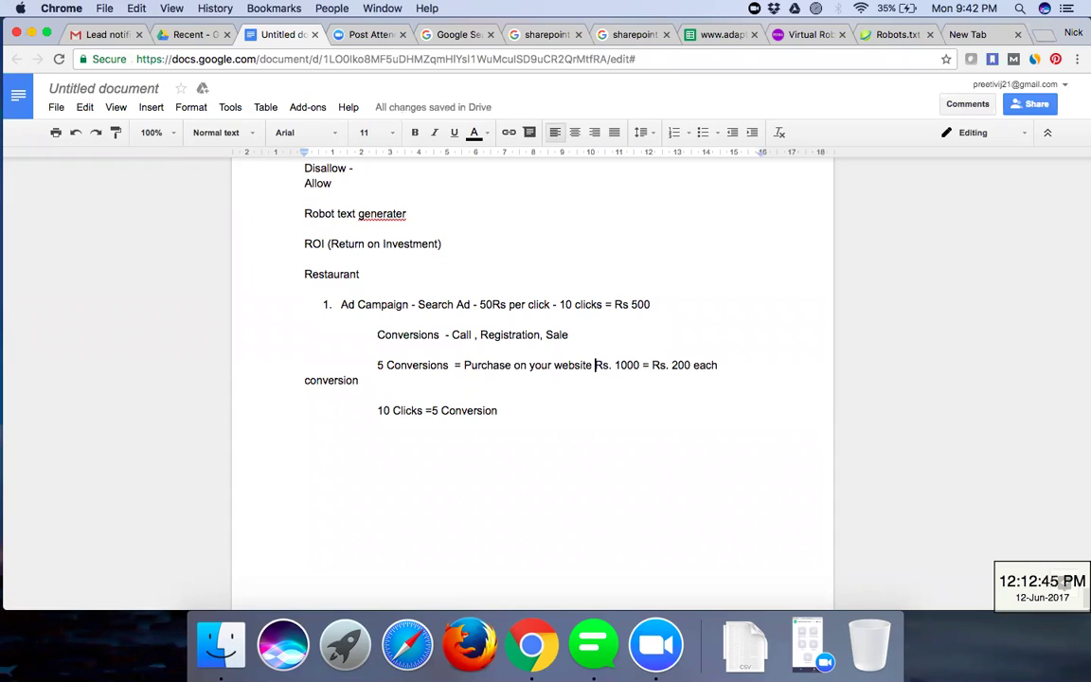
- Add an indented line '1 Sale = 300 = 50 Clicks' above the Rs. 1000 calculation
{"action": "key", "text": "Return"}
{"action": "key", "text": "Tab"}
{"action": "type", "text": "1 Sale ="}
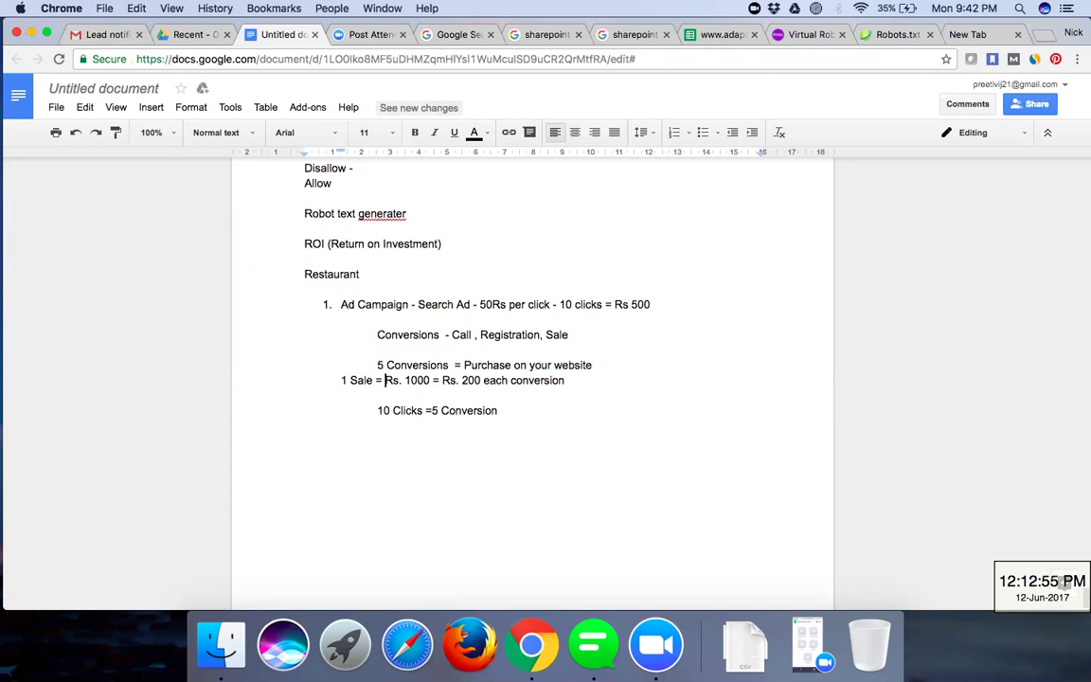
{"action": "type", "text": "300"}
{"action": "key", "text": "Return"}
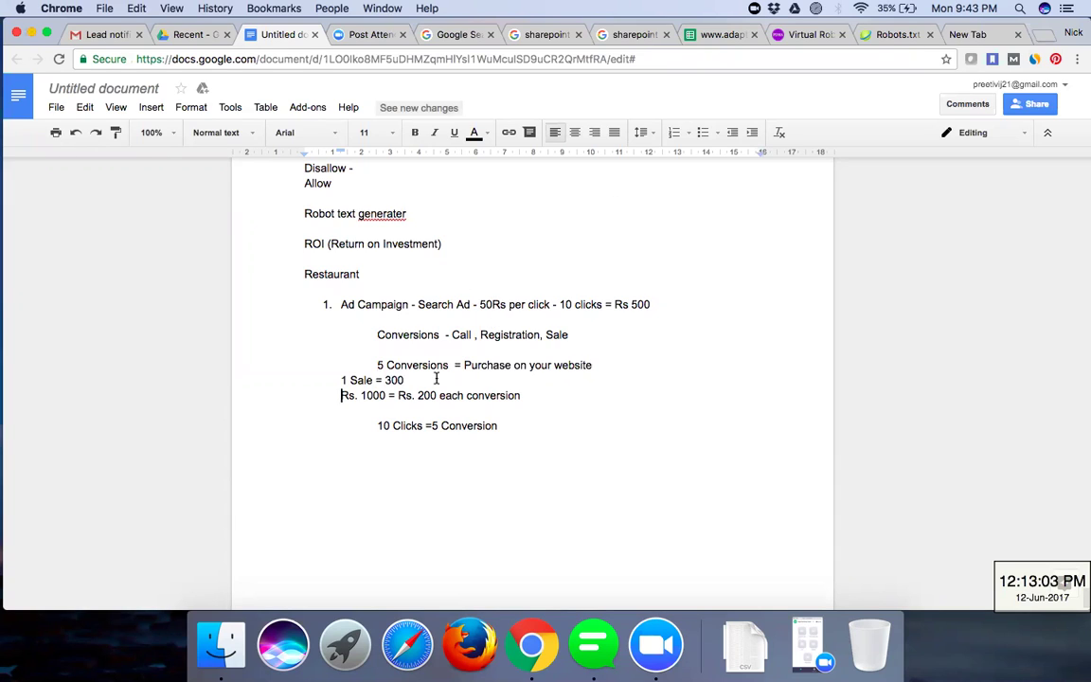
{"action": "key", "text": "Left"}
{"action": "type", "text": "="}
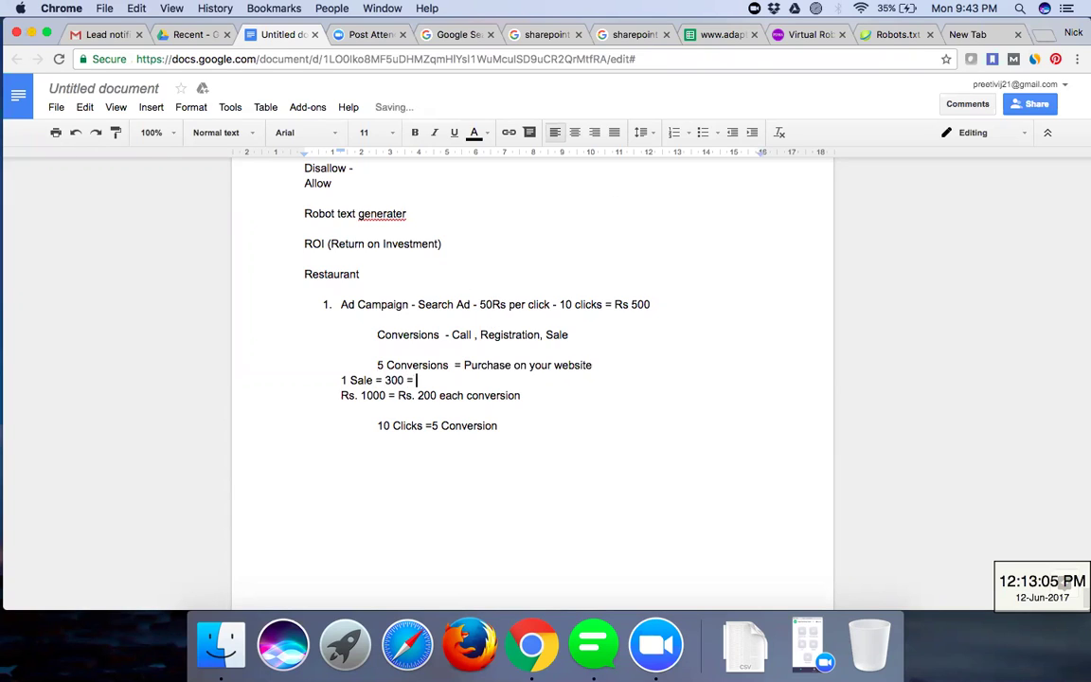
{"action": "type", "text": " 50 Clicks"}
- Add indented lines '50 = 300' and '250' below '10 Clicks =5 Conversion'
{"action": "left_click", "coordinate": [305, 456]}
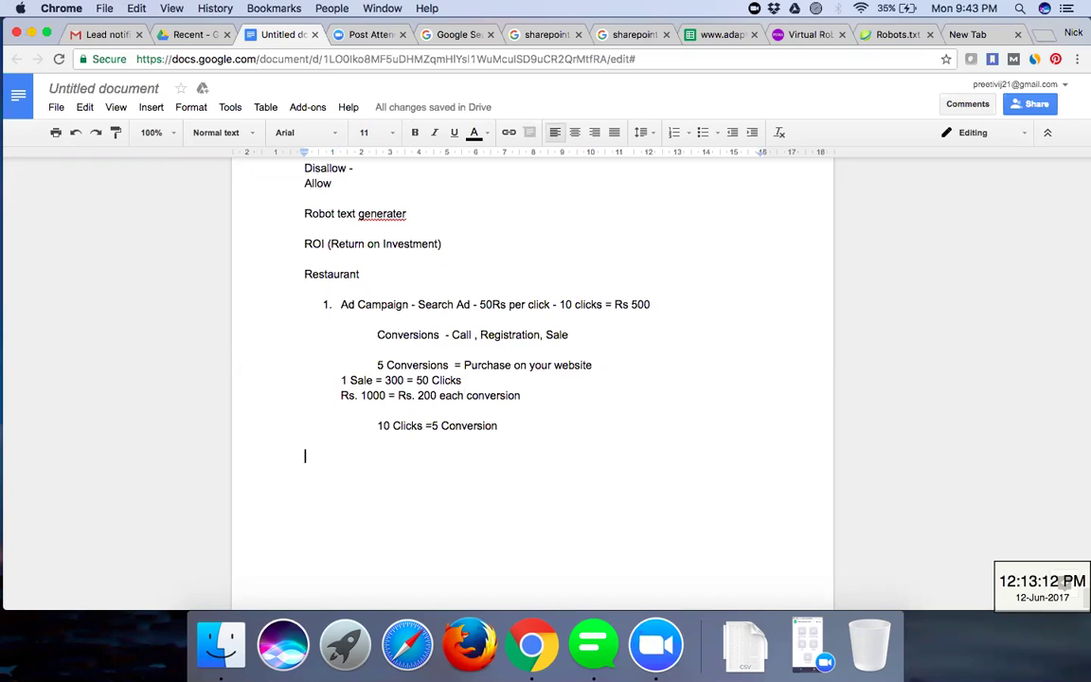
{"action": "key", "text": "Tab"}
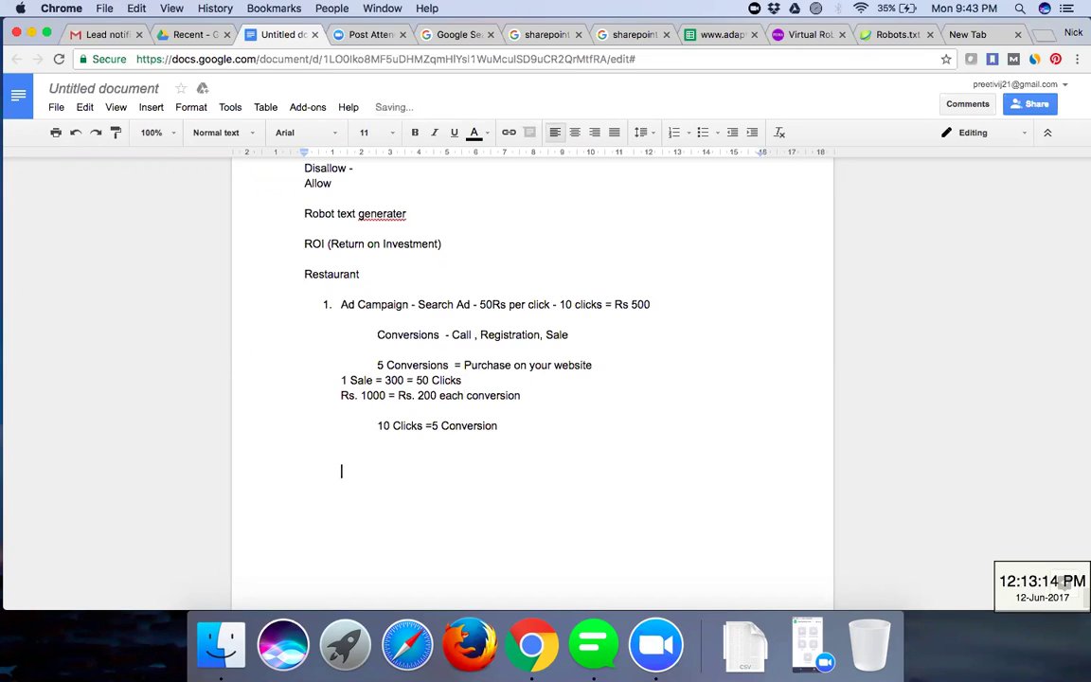
{"action": "type", "text": "50 = 300"}
{"action": "key", "text": "Return"}
{"action": "key", "text": "Return"}
{"action": "key", "text": "Tab"}
{"action": "type", "text": "250"}
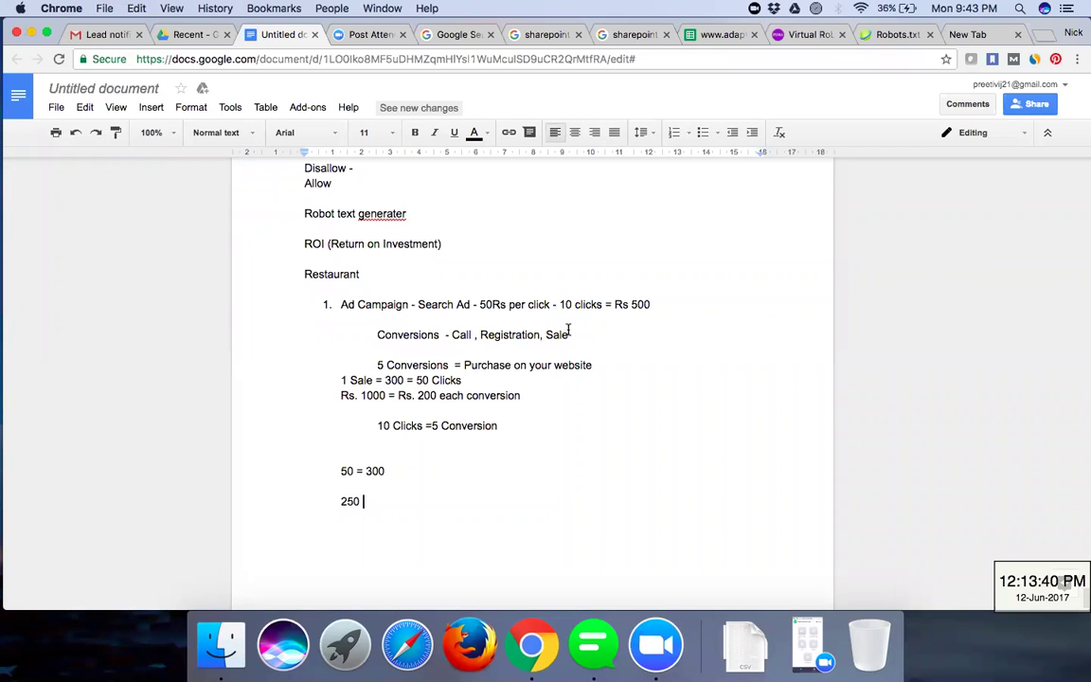
- Select parts of the Ad Campaign line's '10 clicks = Rs 500' figures
{"action": "left_click_drag", "start_coordinate": [561, 304], "coordinate": [671, 304]}
{"action": "left_click", "coordinate": [671, 304]}
{"action": "left_click_drag", "start_coordinate": [564, 305], "coordinate": [604, 305]}
{"action": "double_click", "coordinate": [666, 305]}
{"action": "left_click", "coordinate": [668, 305]}
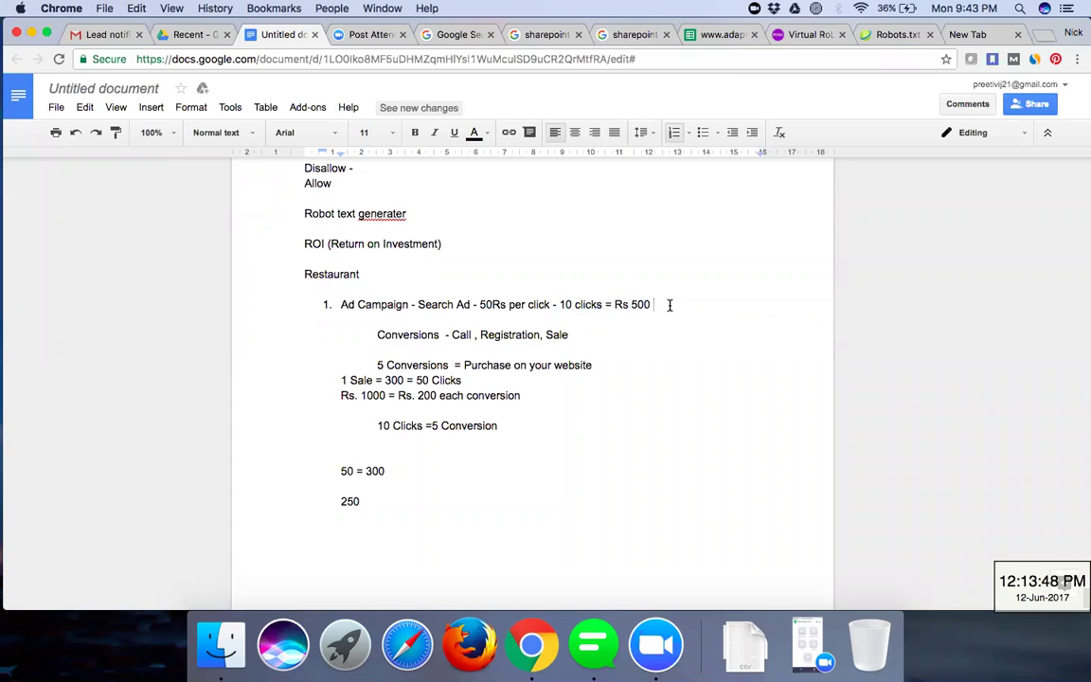
{"action": "left_click_drag", "start_coordinate": [468, 304], "coordinate": [560, 304]}
{"action": "left_click", "coordinate": [652, 304]}
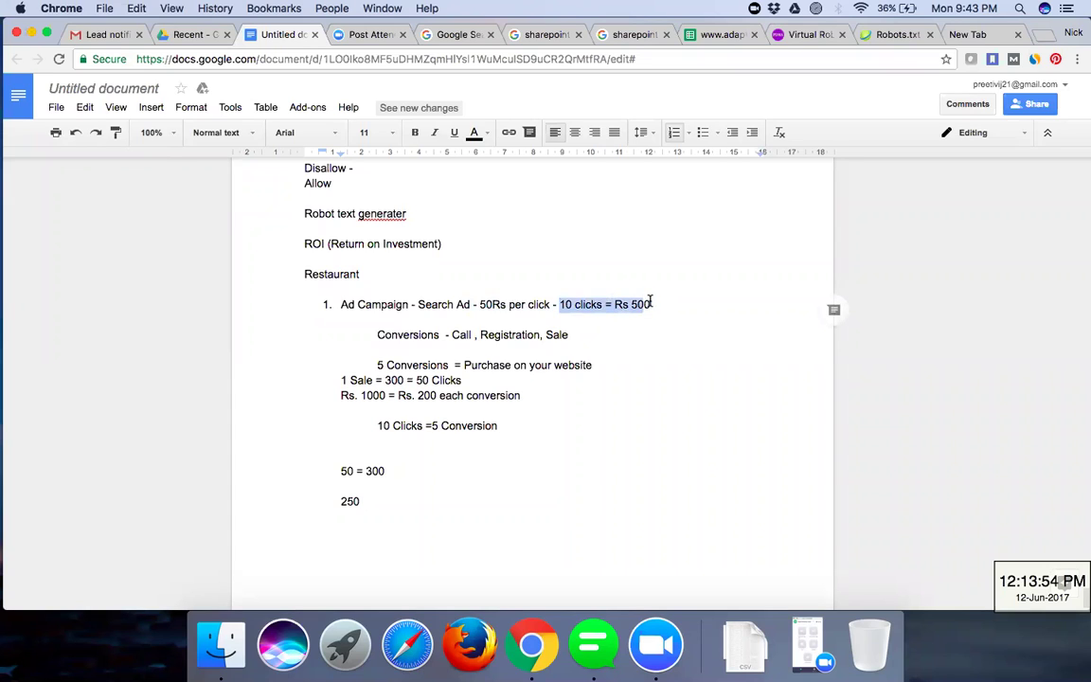
{"action": "left_click", "coordinate": [304, 348]}
- Insert '5 conversion =' at the start of the Rs. 1000 cost line
{"action": "left_click", "coordinate": [365, 480]}
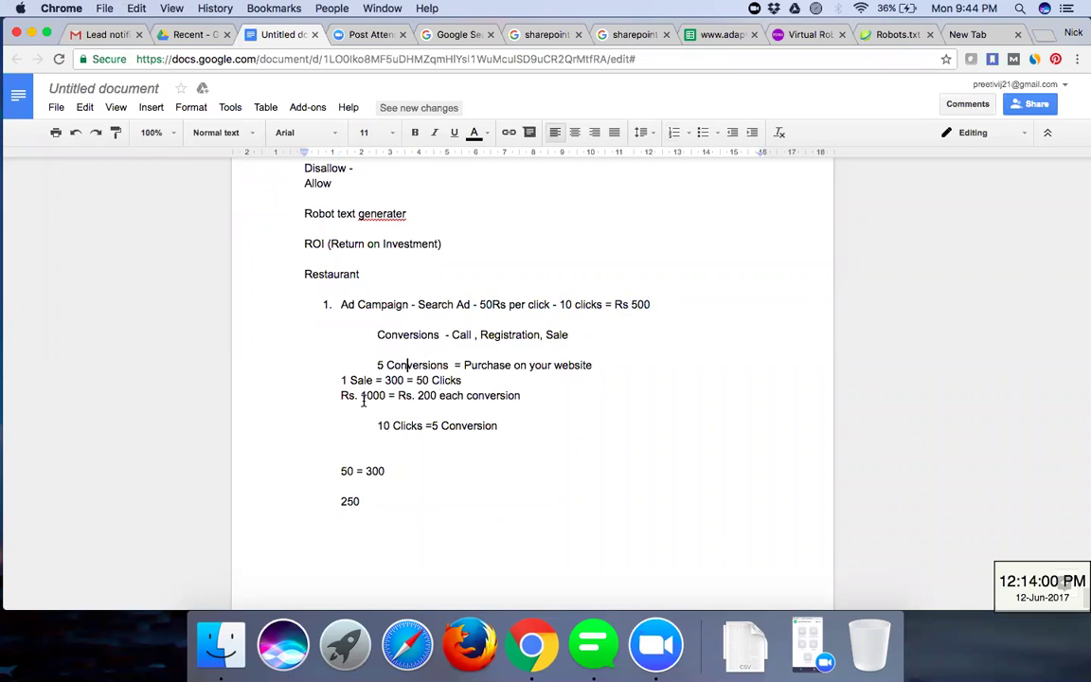
{"action": "left_click", "coordinate": [387, 395]}
{"action": "left_click", "coordinate": [343, 396], "text": "shift"}
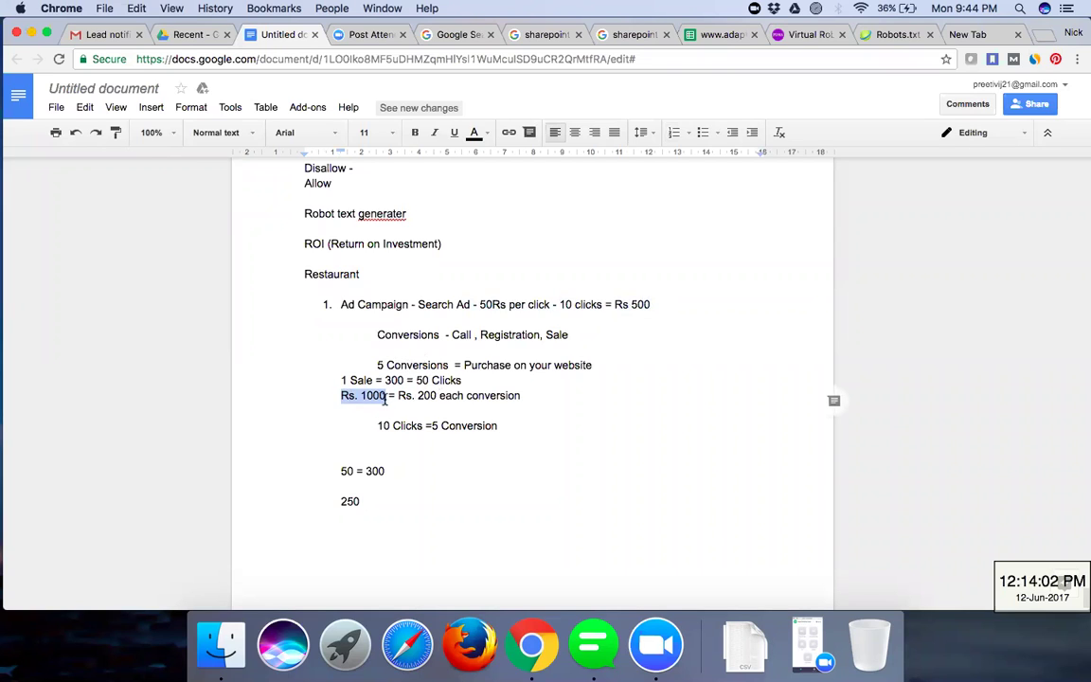
{"action": "left_click", "coordinate": [337, 396]}
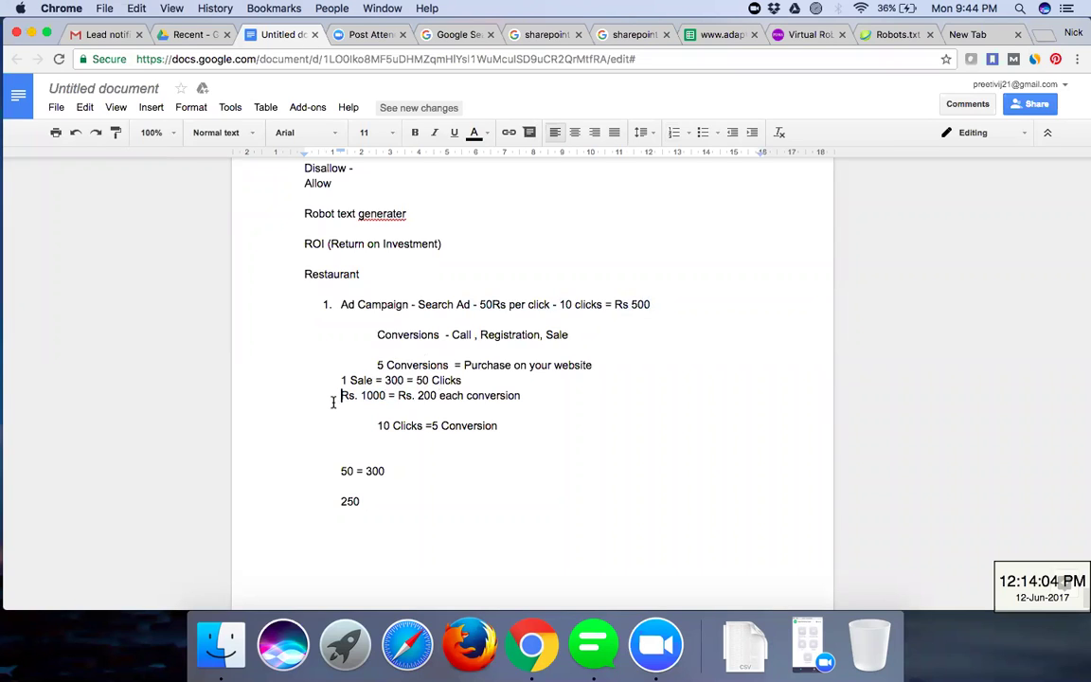
{"action": "type", "text": "5 conve"}
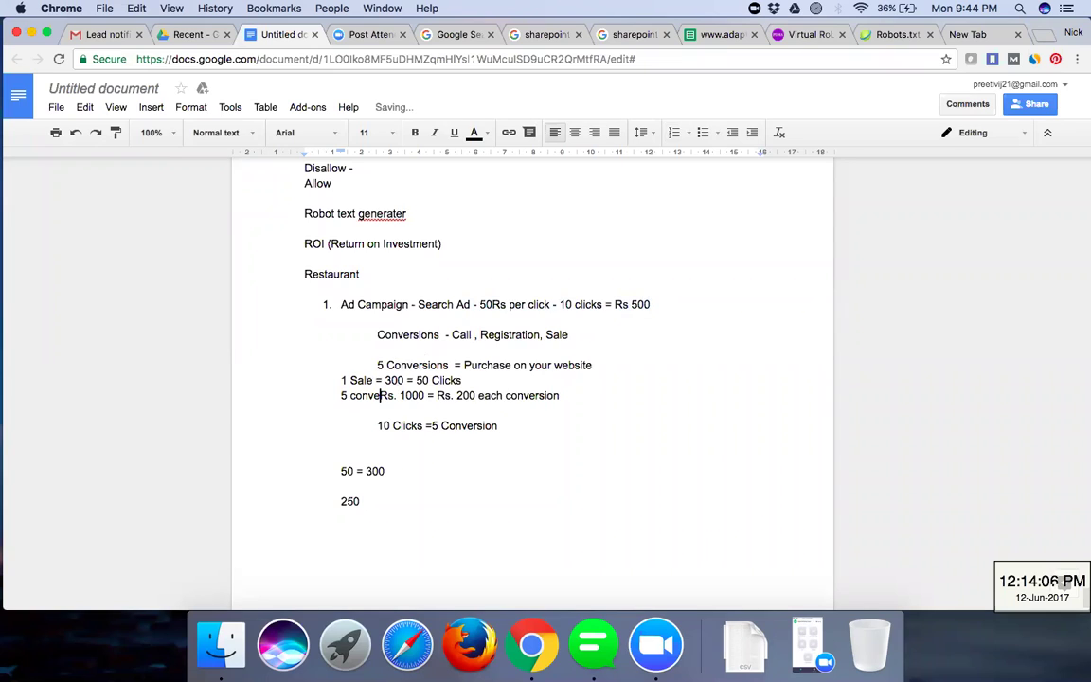
{"action": "type", "text": "rsion ="}
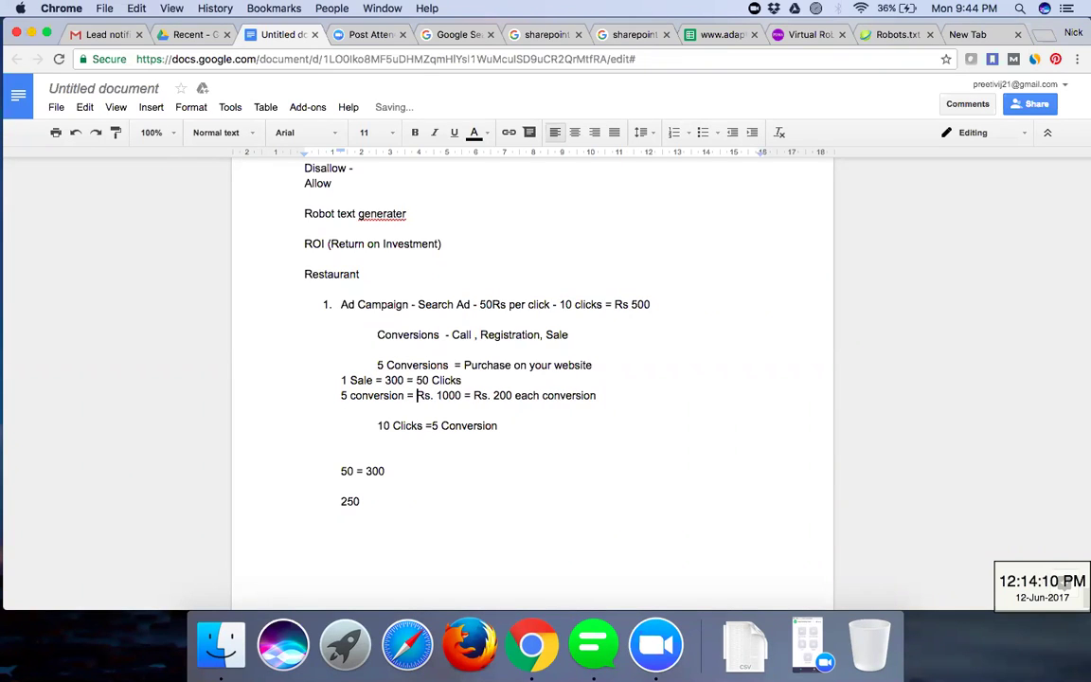
{"action": "left_click", "coordinate": [650, 304]}
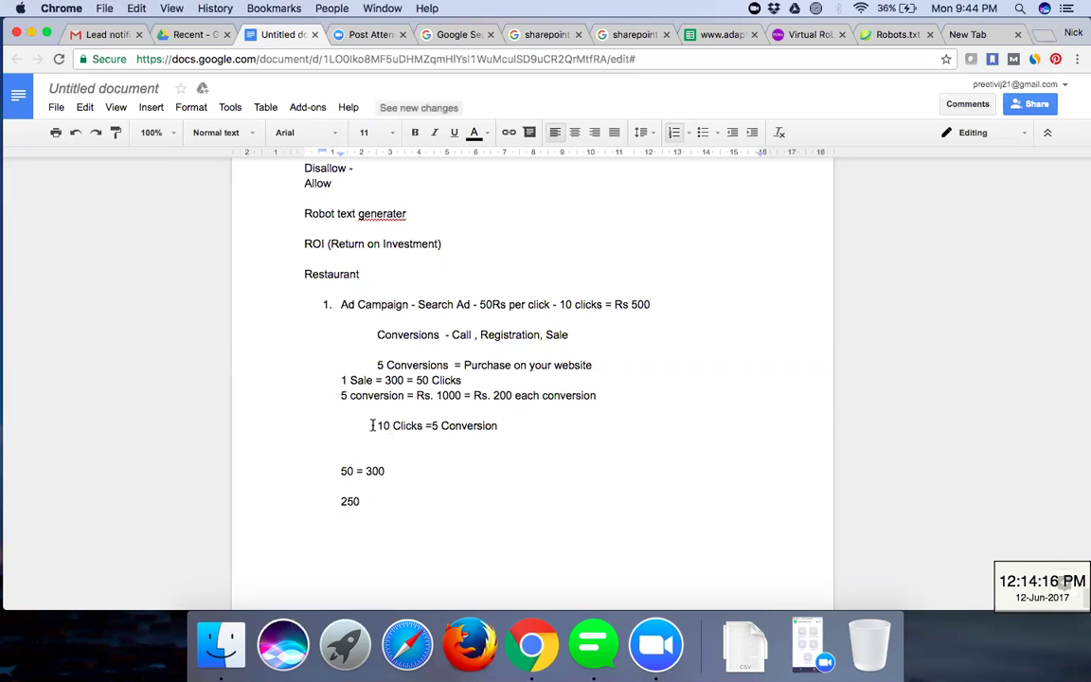
- Replace '10 Clicks =5 Conversion' with 500, then add '1000' and '500 - ROI' lines below
{"action": "left_click_drag", "start_coordinate": [380, 429], "coordinate": [549, 431]}
{"action": "type", "text": "500"}
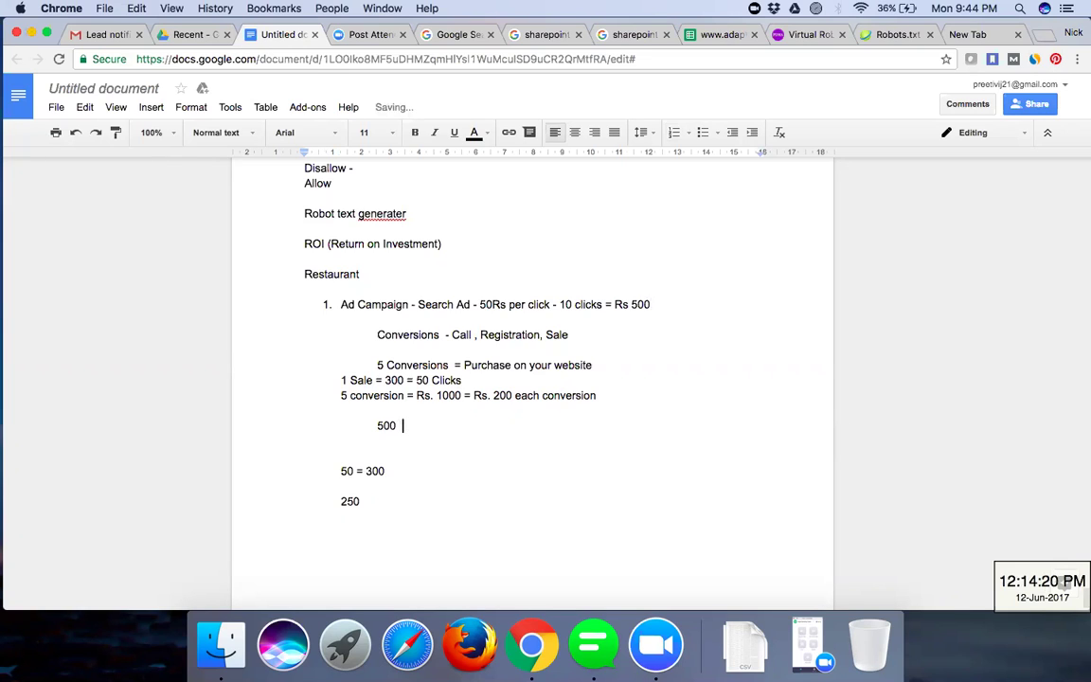
{"action": "key", "text": "Return"}
{"action": "type", "text": "1"}
{"action": "key", "text": "BackSpace"}
{"action": "key", "text": "Tab"}
{"action": "key", "text": "Tab"}
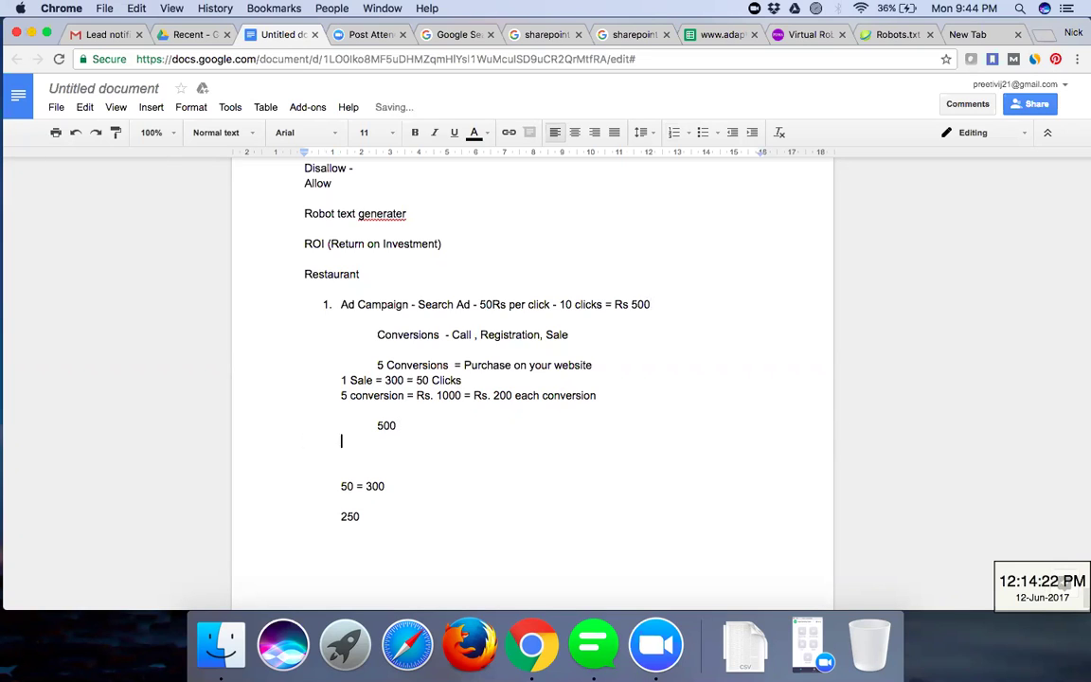
{"action": "type", "text": "1000"}
{"action": "key", "text": "Return"}
{"action": "key", "text": "Return"}
{"action": "type", "text": "500 "}
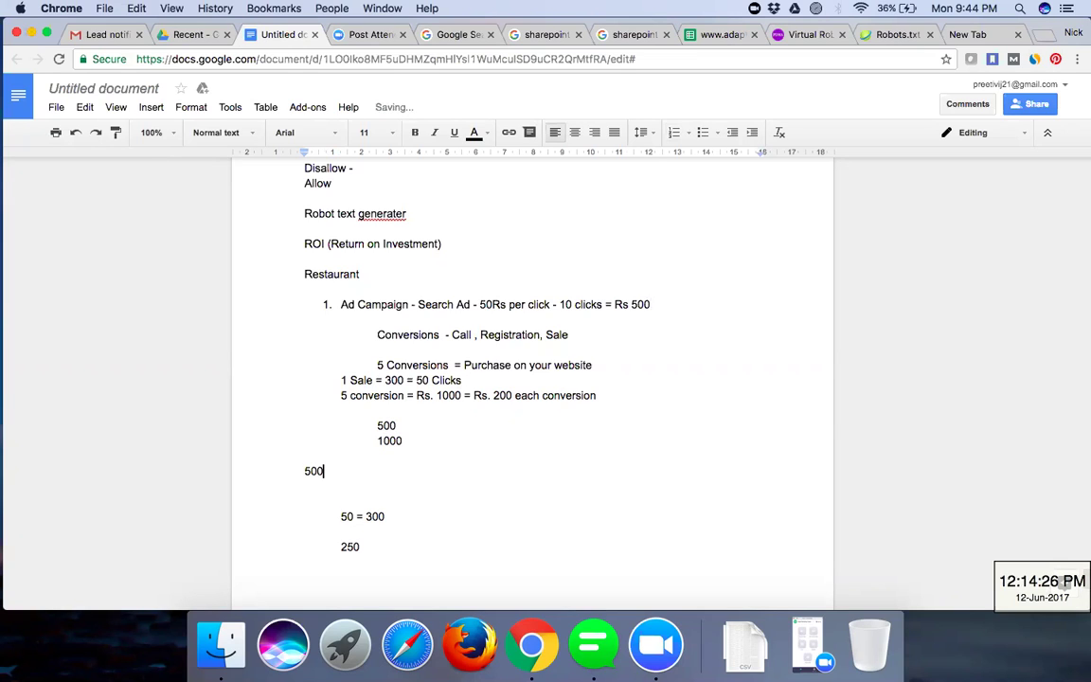
{"action": "type", "text": "- ROI"}
{"action": "key", "text": "Return"}
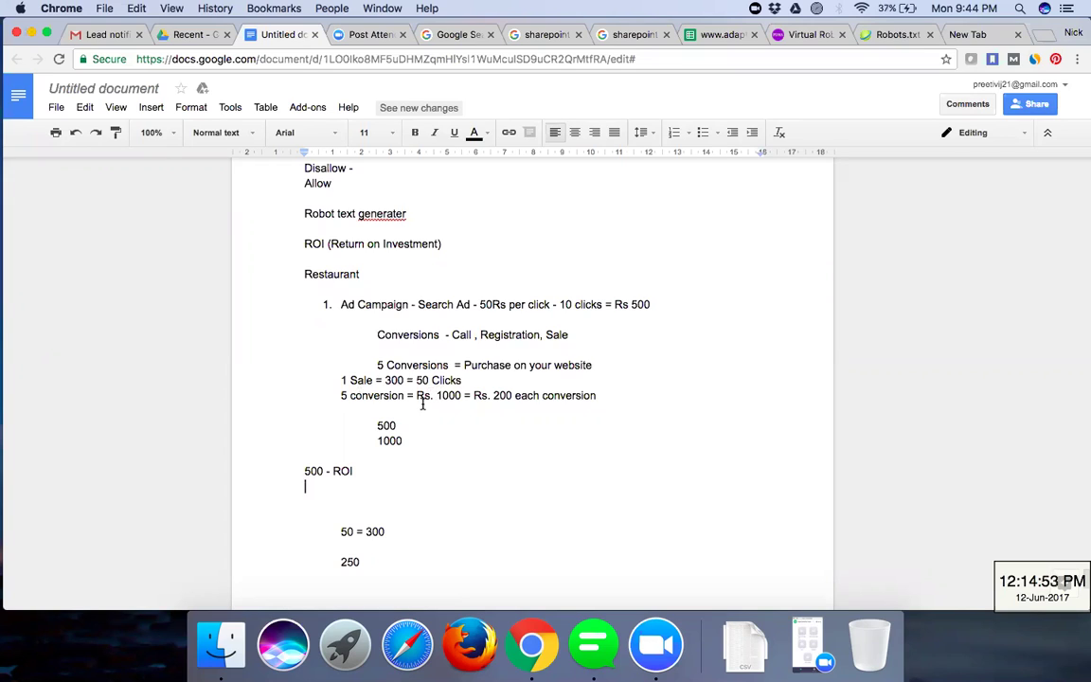
{"action": "left_click", "coordinate": [402, 427]}
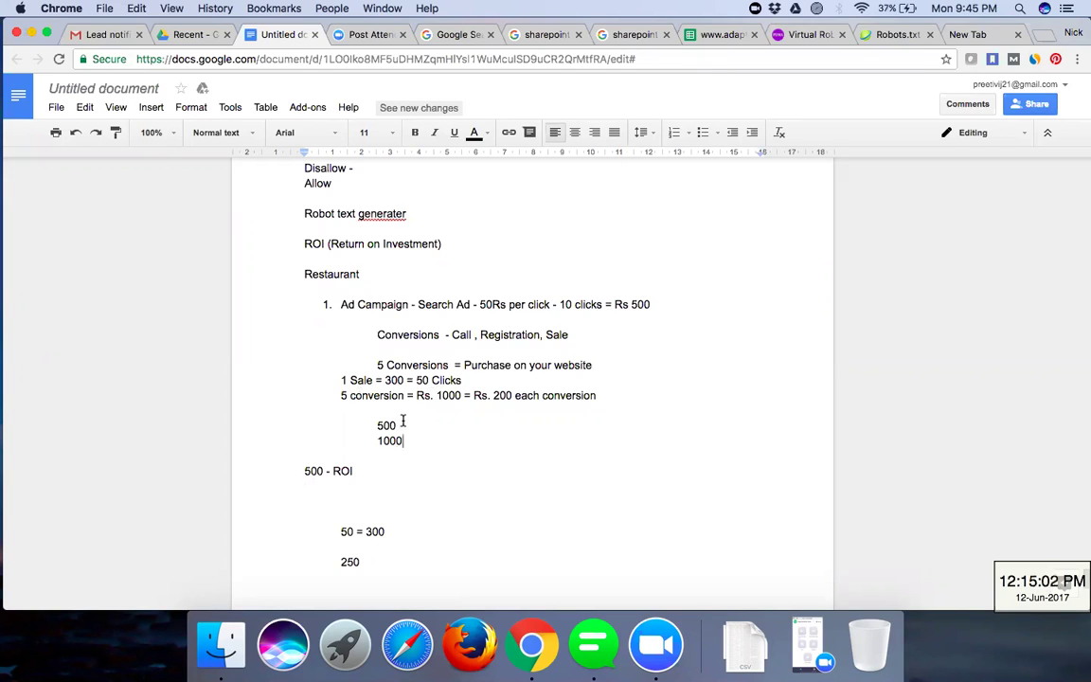
{"action": "left_click", "coordinate": [363, 466]}
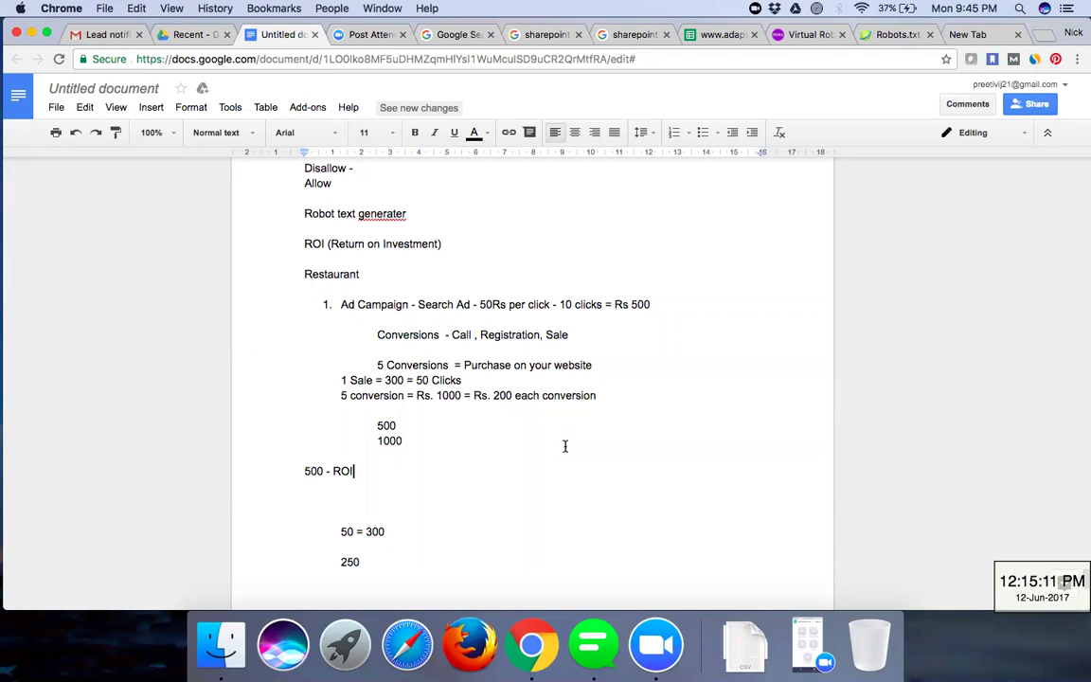
- Delete the blank lines after '500 - ROI' in the notes
{"action": "scroll", "coordinate": [565, 445], "scroll_direction": "down", "scroll_amount": 5}
{"action": "scroll", "coordinate": [564, 445], "scroll_direction": "up", "scroll_amount": 2}
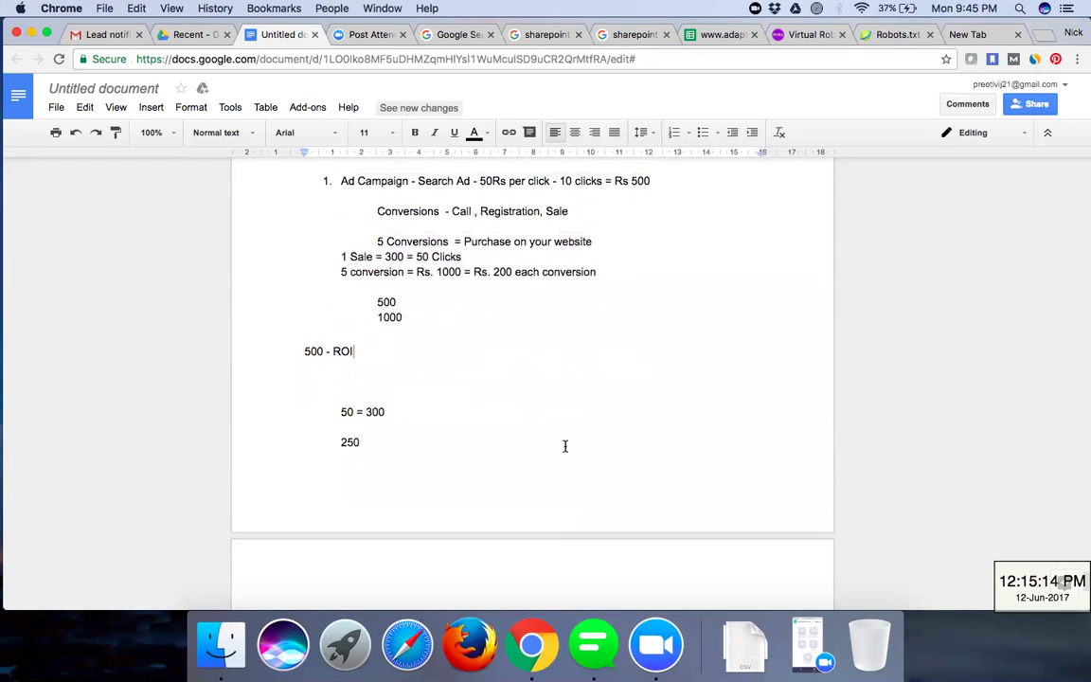
{"action": "scroll", "coordinate": [565, 445], "scroll_direction": "down", "scroll_amount": 1}
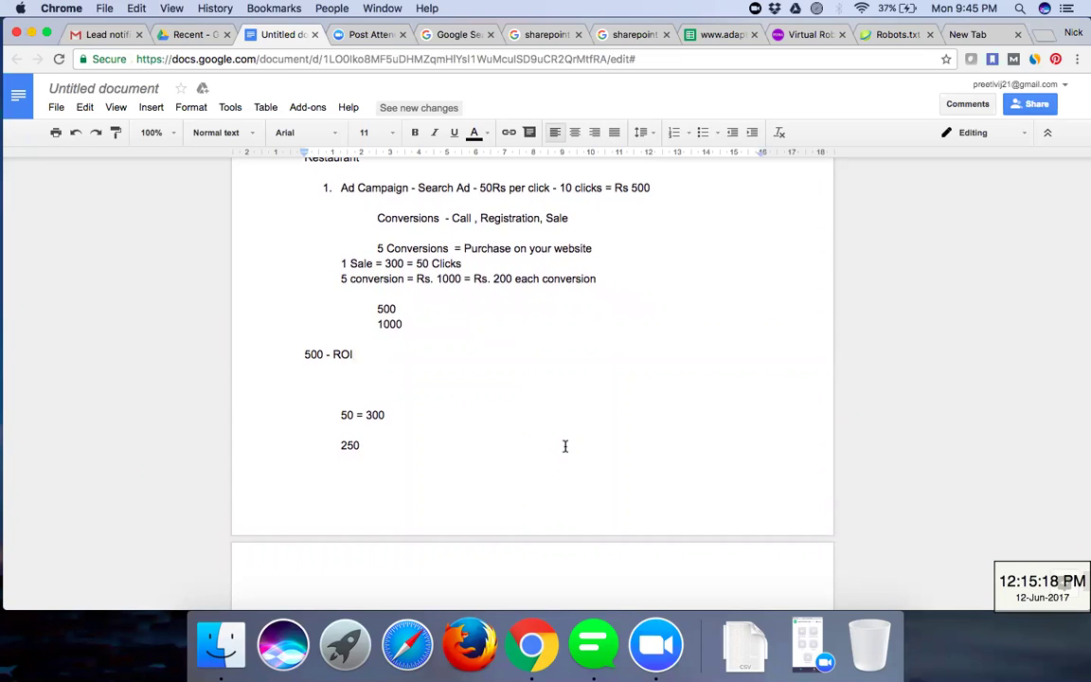
{"action": "scroll", "coordinate": [565, 445], "scroll_direction": "down", "scroll_amount": 1}
{"action": "key", "text": "Delete"}
{"action": "key", "text": "Delete"}
{"action": "scroll", "coordinate": [564, 446], "scroll_direction": "down", "scroll_amount": 3}
- Write 'We are spending on clicks = 50 Rs per click' on the first line of the next page
{"action": "left_click", "coordinate": [551, 486]}
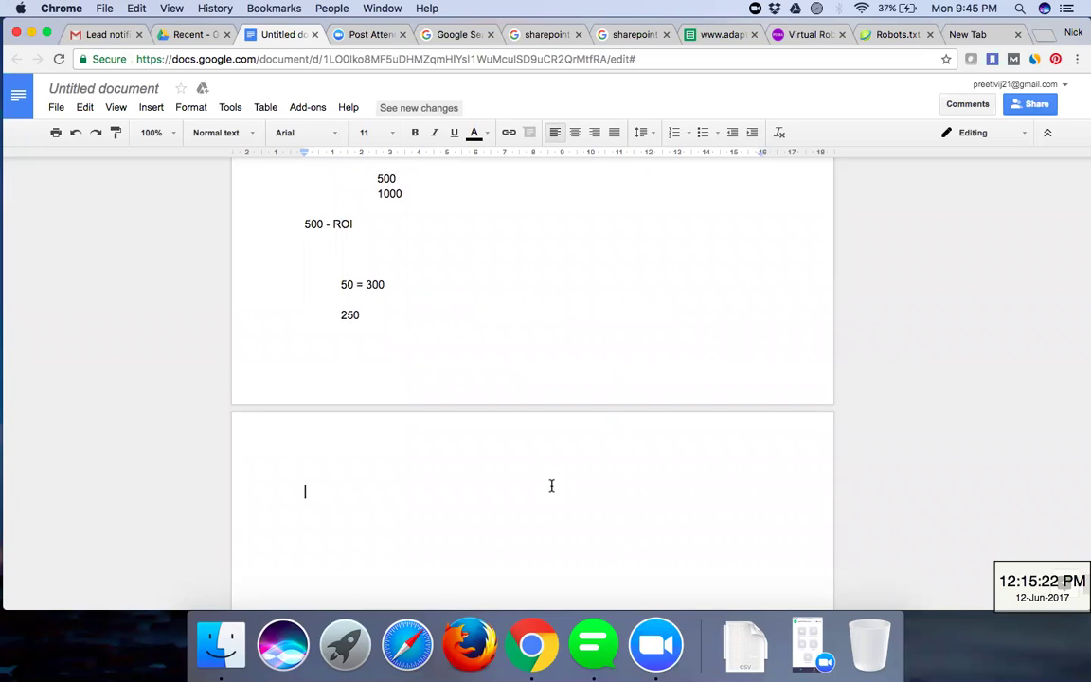
{"action": "type", "text": "We"}
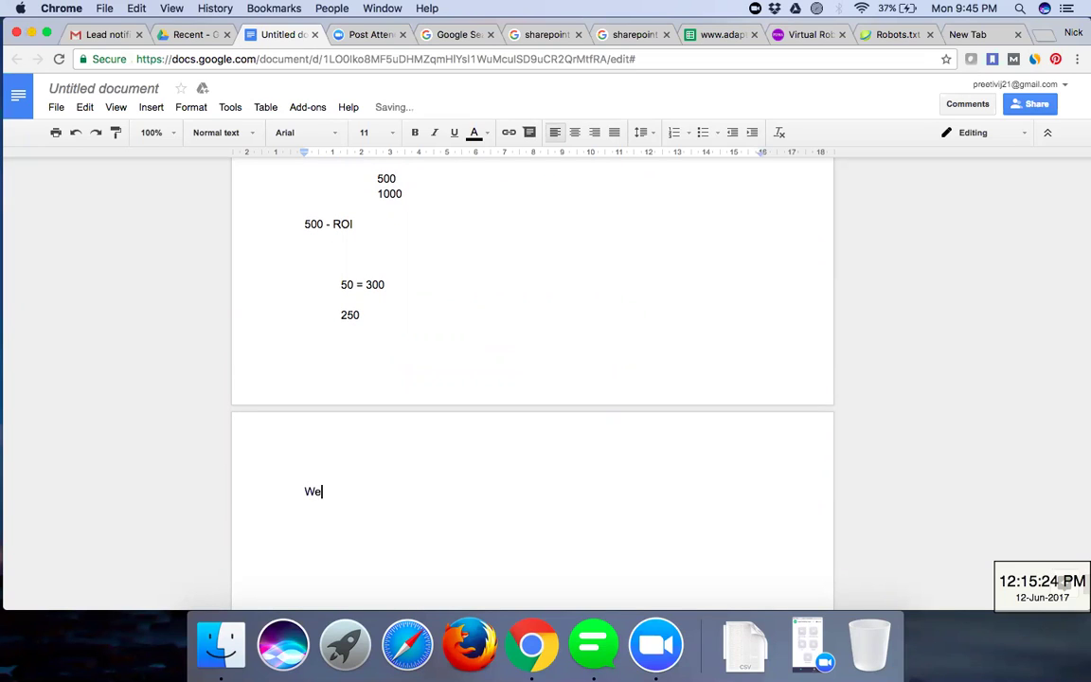
{"action": "type", "text": " are spent"}
{"action": "key", "text": "BackSpace"}
{"action": "type", "text": "ding on "}
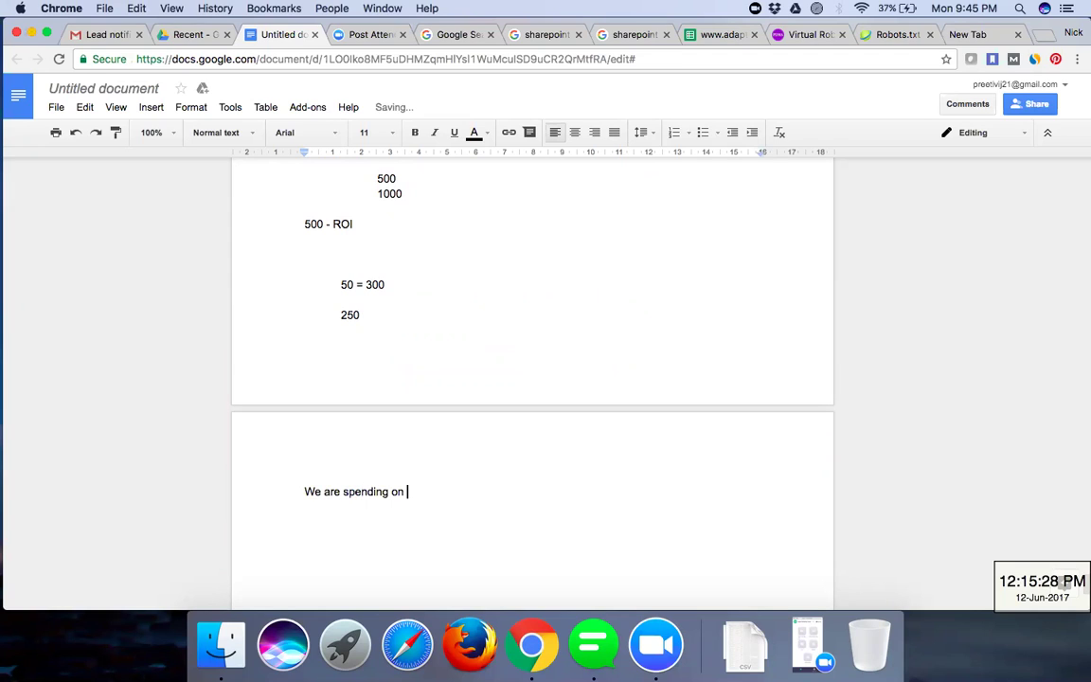
{"action": "type", "text": "clicks ="}
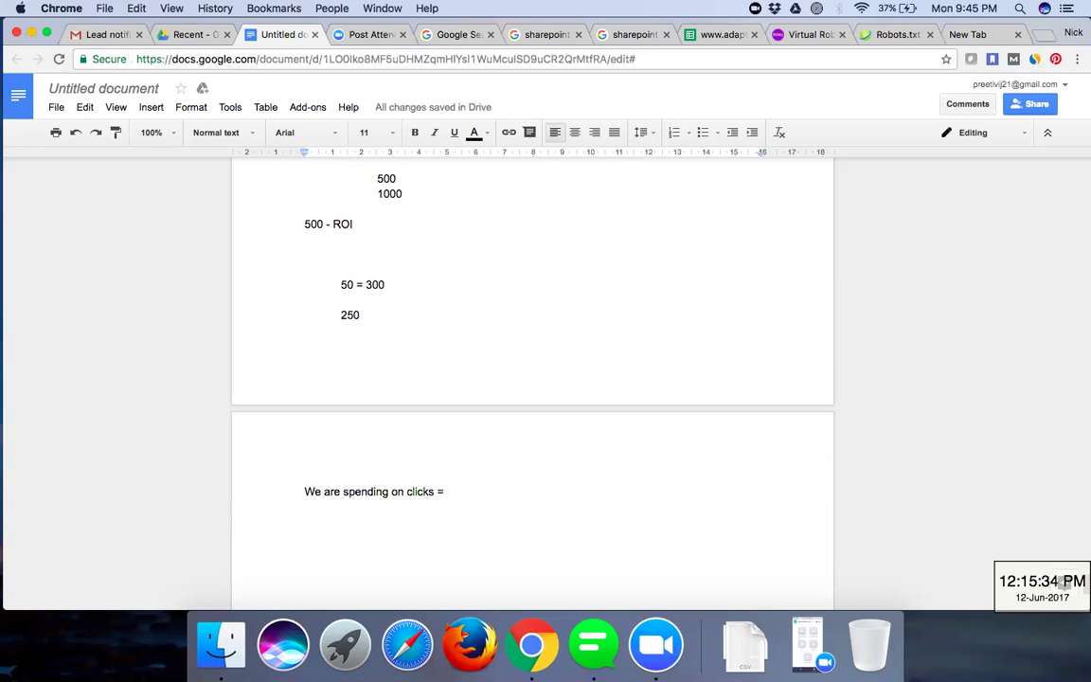
{"action": "type", "text": "50 "}
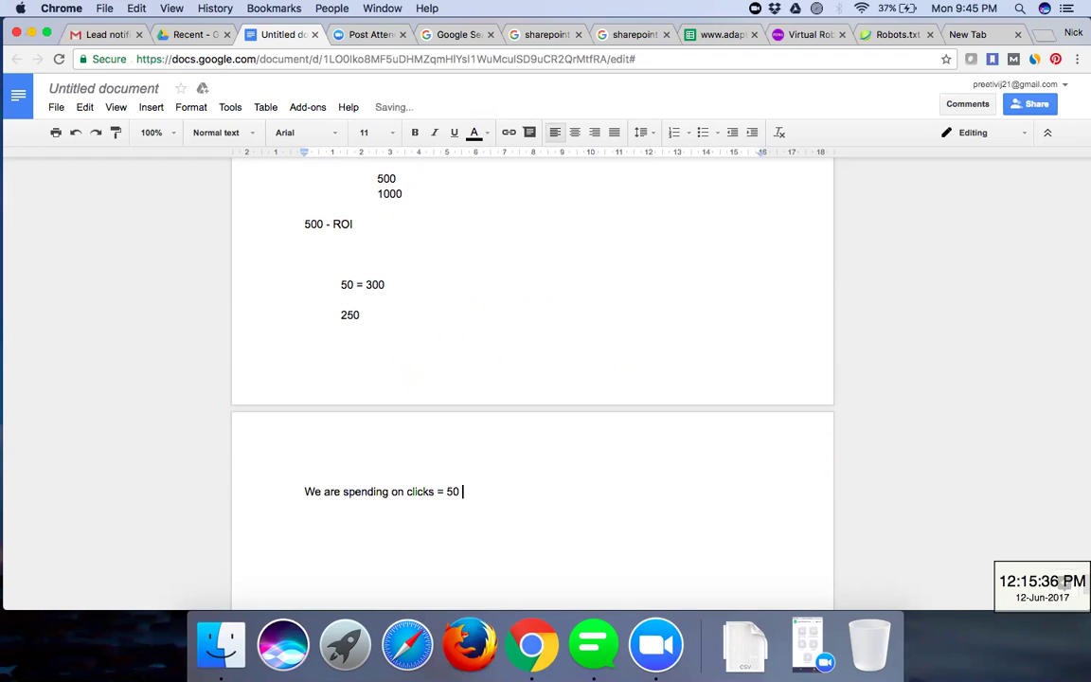
{"action": "type", "text": "Rs per click"}
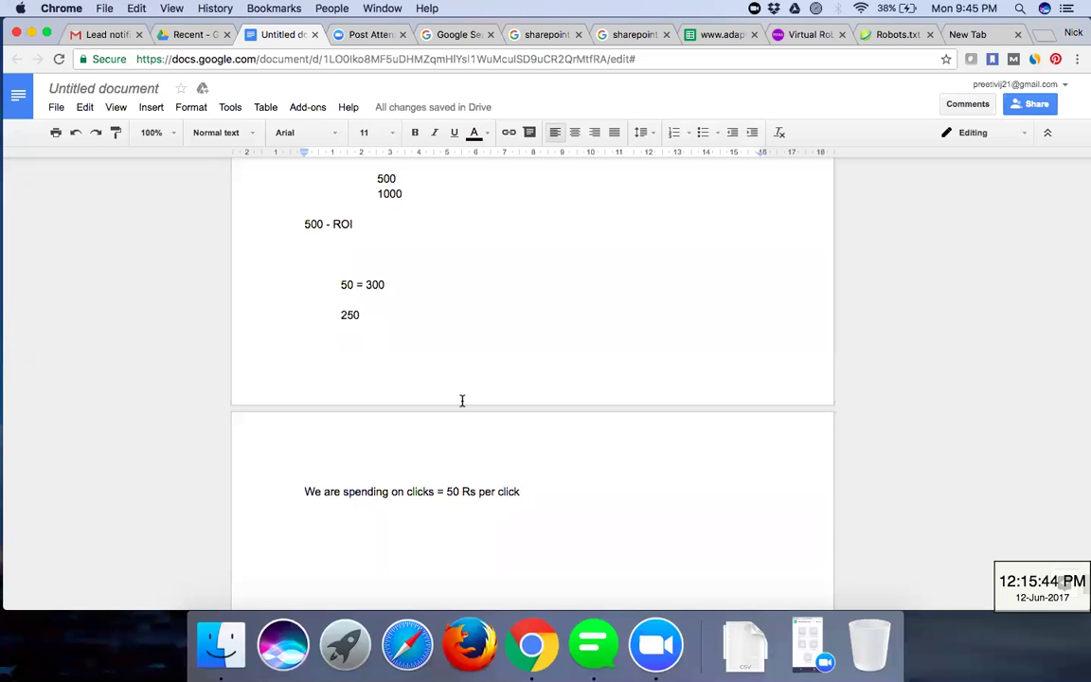
{"action": "left_click", "coordinate": [384, 283]}
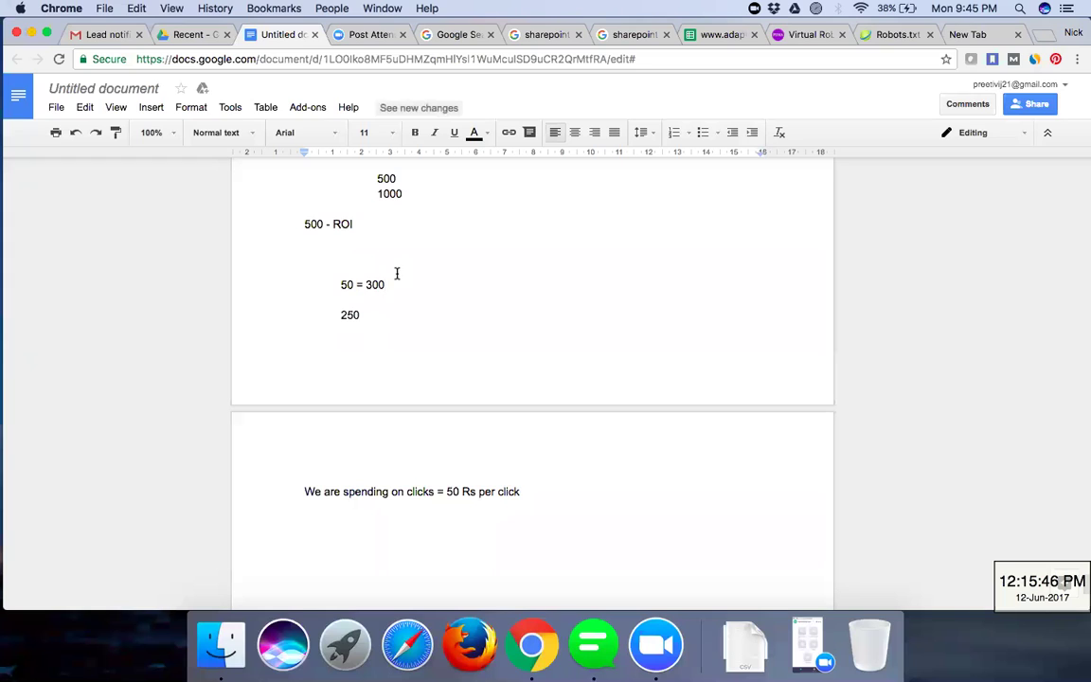
{"action": "left_click", "coordinate": [382, 313]}
{"action": "scroll", "coordinate": [781, 231], "scroll_direction": "up", "scroll_amount": 1}
{"action": "scroll", "coordinate": [781, 231], "scroll_direction": "up", "scroll_amount": 2}
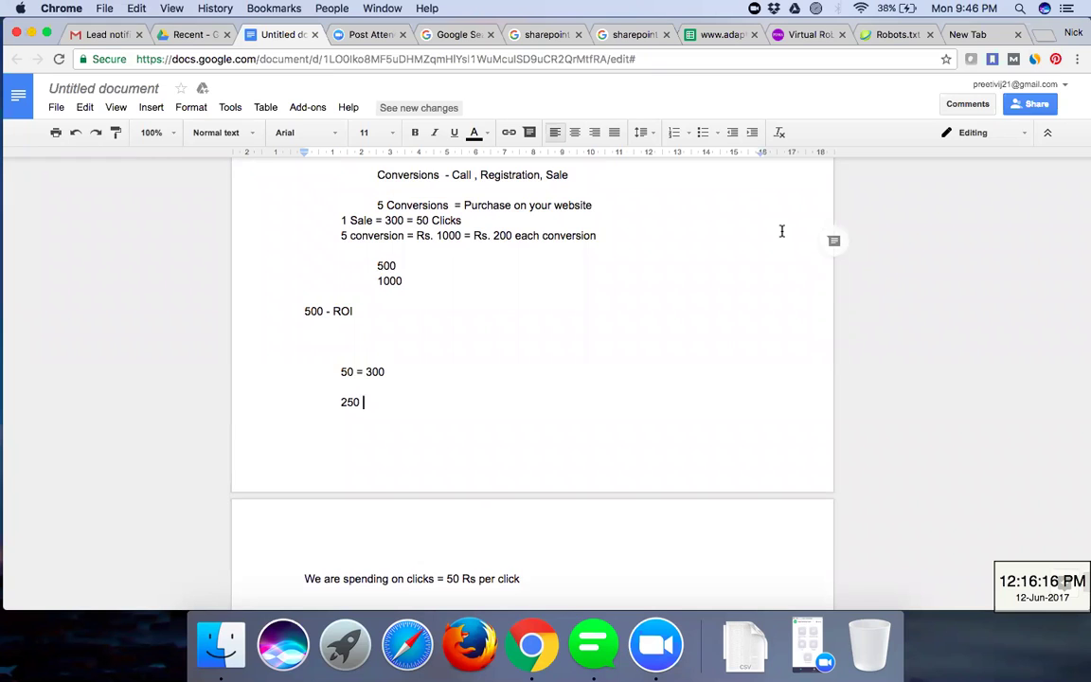
{"action": "scroll", "coordinate": [781, 231], "scroll_direction": "up", "scroll_amount": 2}
{"action": "scroll", "coordinate": [781, 325], "scroll_direction": "up", "scroll_amount": 2}
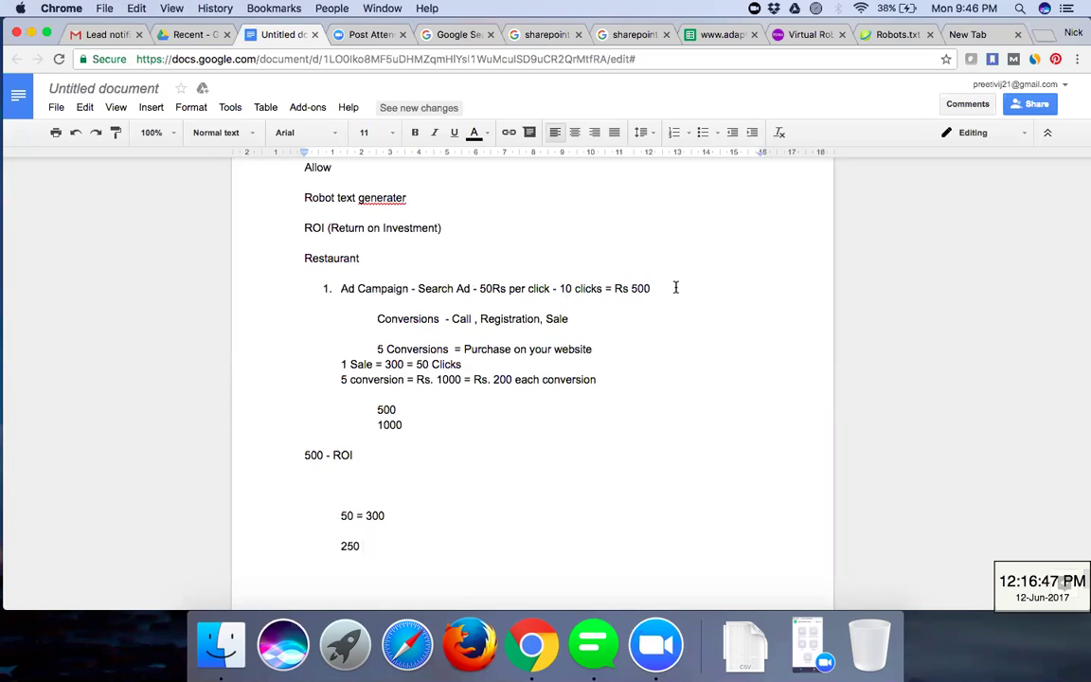
{"action": "left_click_drag", "start_coordinate": [675, 287], "coordinate": [575, 288]}
{"action": "left_click_drag", "start_coordinate": [475, 252], "coordinate": [480, 288]}
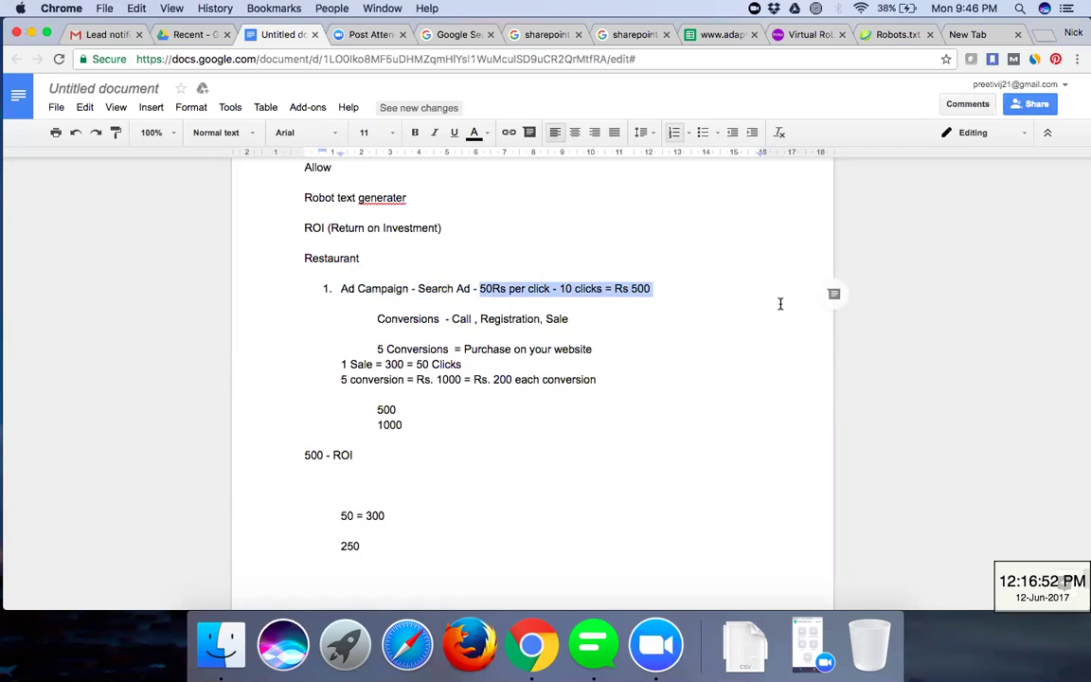
{"action": "left_click", "coordinate": [565, 289]}
{"action": "left_click", "coordinate": [588, 291]}
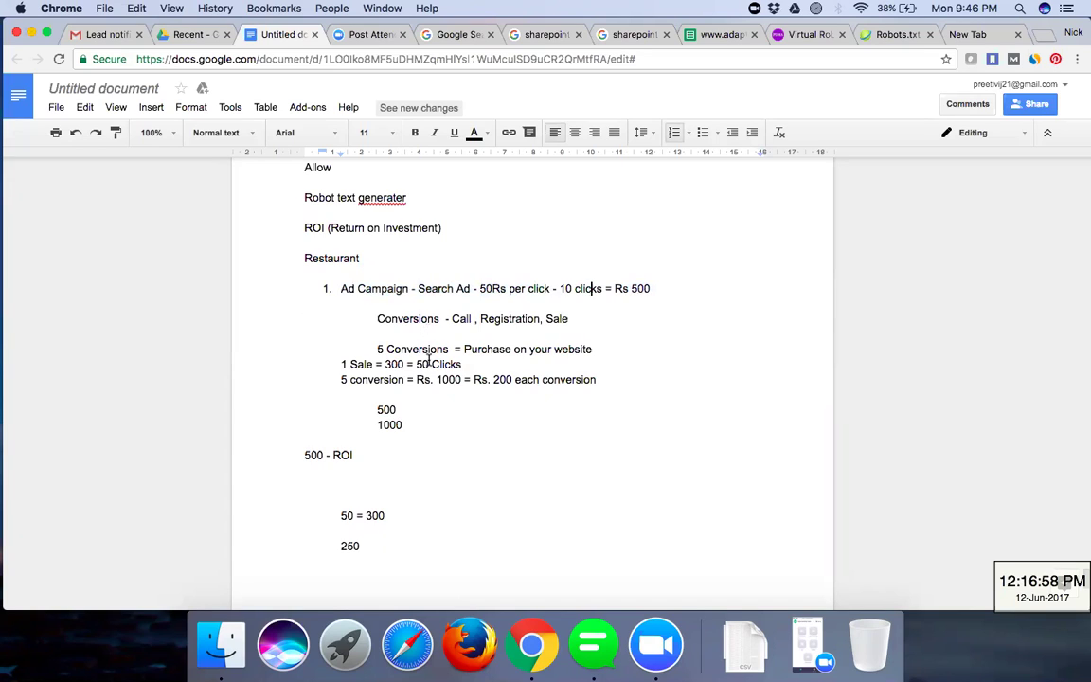
{"action": "key", "text": "Down"}
{"action": "key", "text": "Down"}
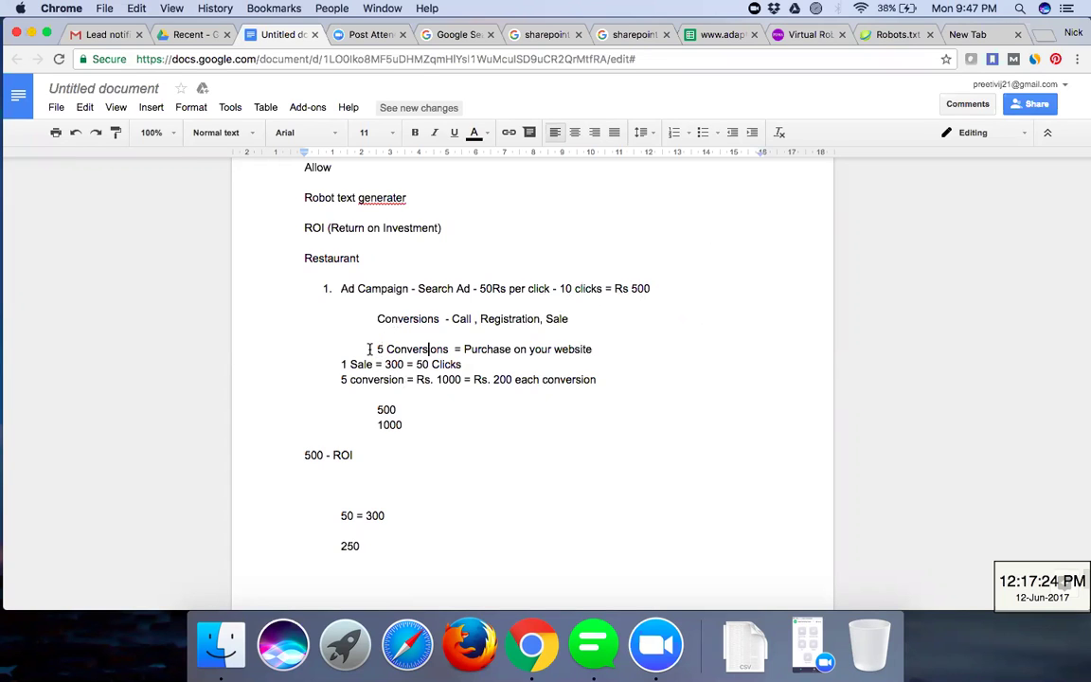
{"action": "scroll", "coordinate": [369, 348], "scroll_direction": "down", "scroll_amount": 2}
{"action": "scroll", "coordinate": [371, 322], "scroll_direction": "up", "scroll_amount": 1}
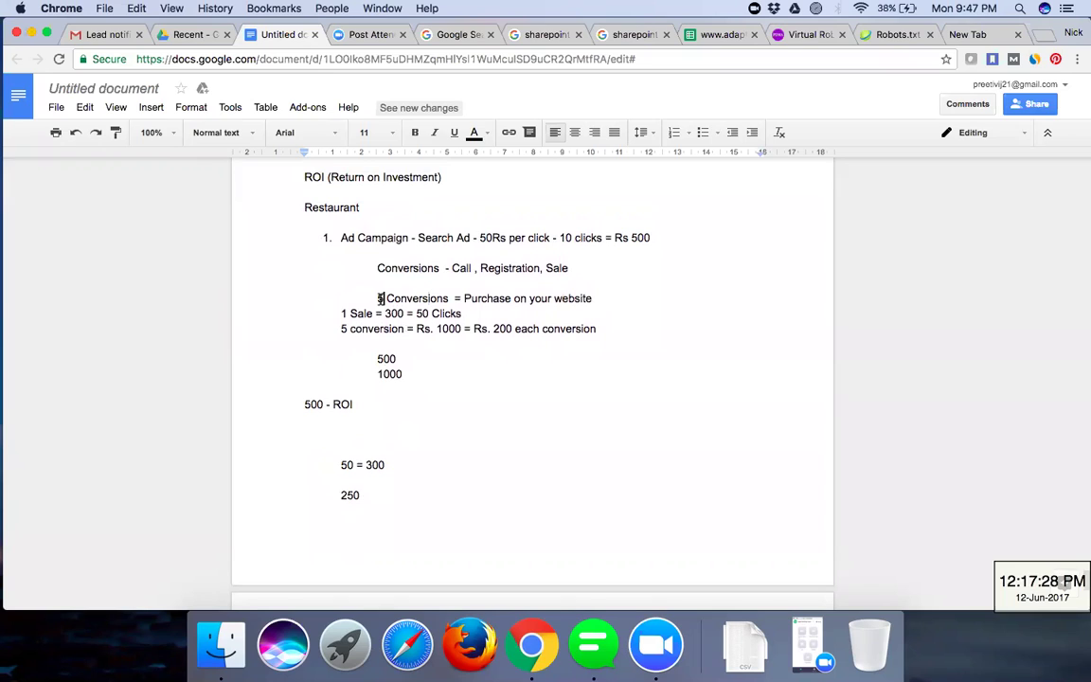
{"action": "key", "text": "BackSpace"}
{"action": "type", "text": "1"}
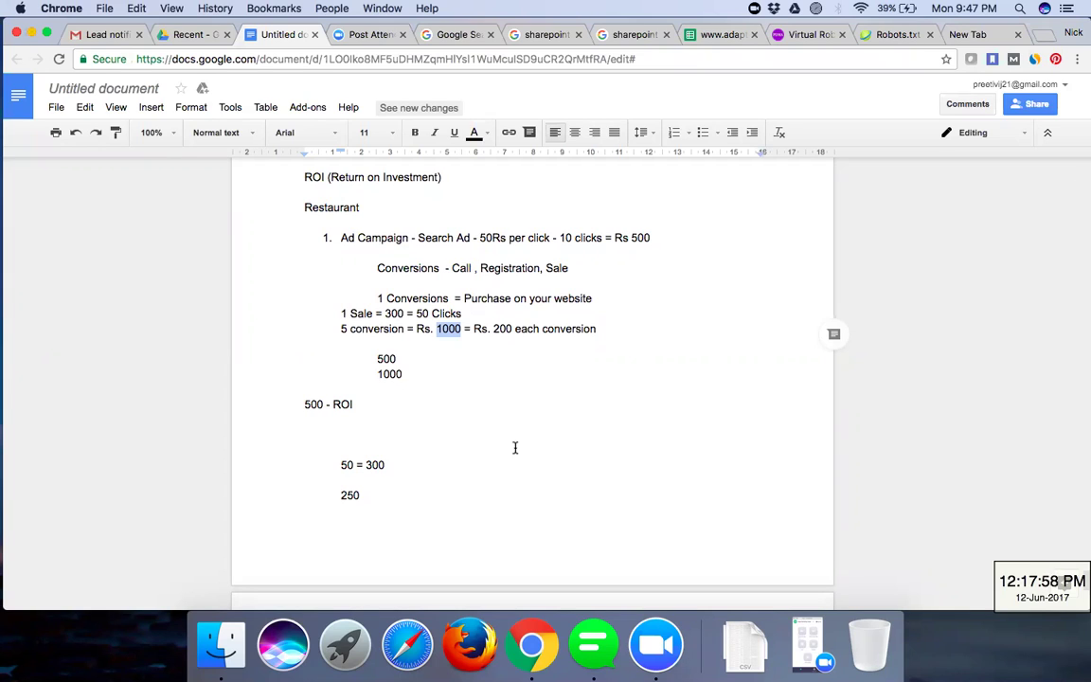
{"action": "left_click", "coordinate": [405, 375]}
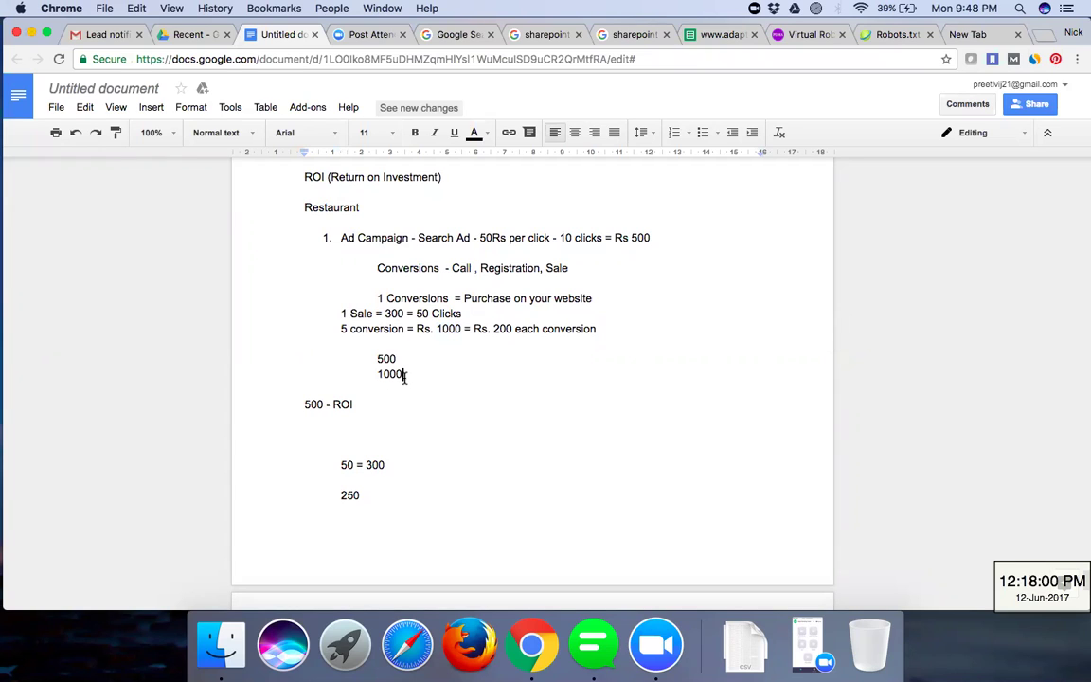
{"action": "left_click", "coordinate": [629, 236]}
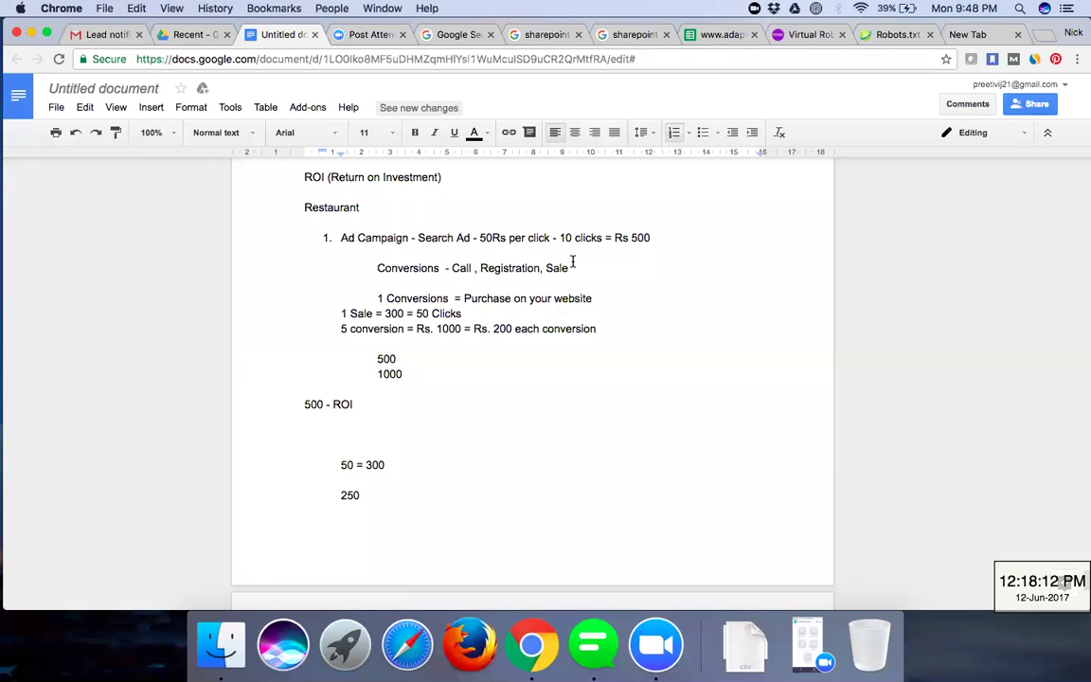
{"action": "left_click", "coordinate": [628, 236]}
- Put the caret on the empty line above '50 = 300', review the ROI notes, then switch to the open new tab
{"action": "left_click", "coordinate": [460, 440]}
{"action": "scroll", "coordinate": [460, 440], "scroll_direction": "down", "scroll_amount": 10}
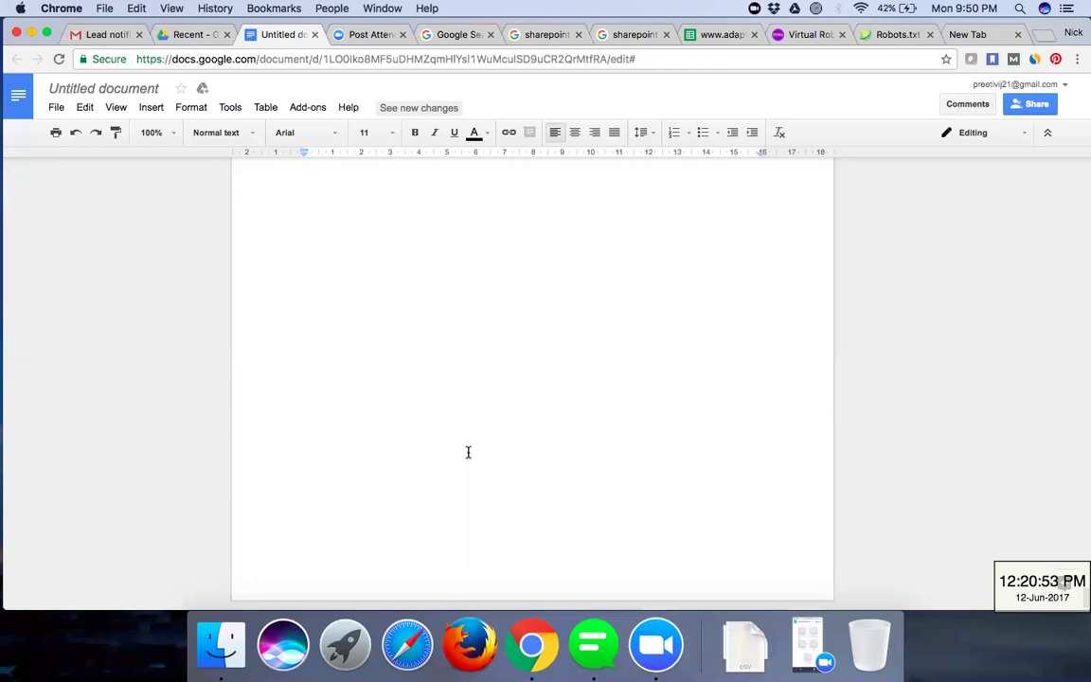
{"action": "scroll", "coordinate": [568, 369], "scroll_direction": "up", "scroll_amount": 1}
{"action": "scroll", "coordinate": [664, 280], "scroll_direction": "down", "scroll_amount": 2}
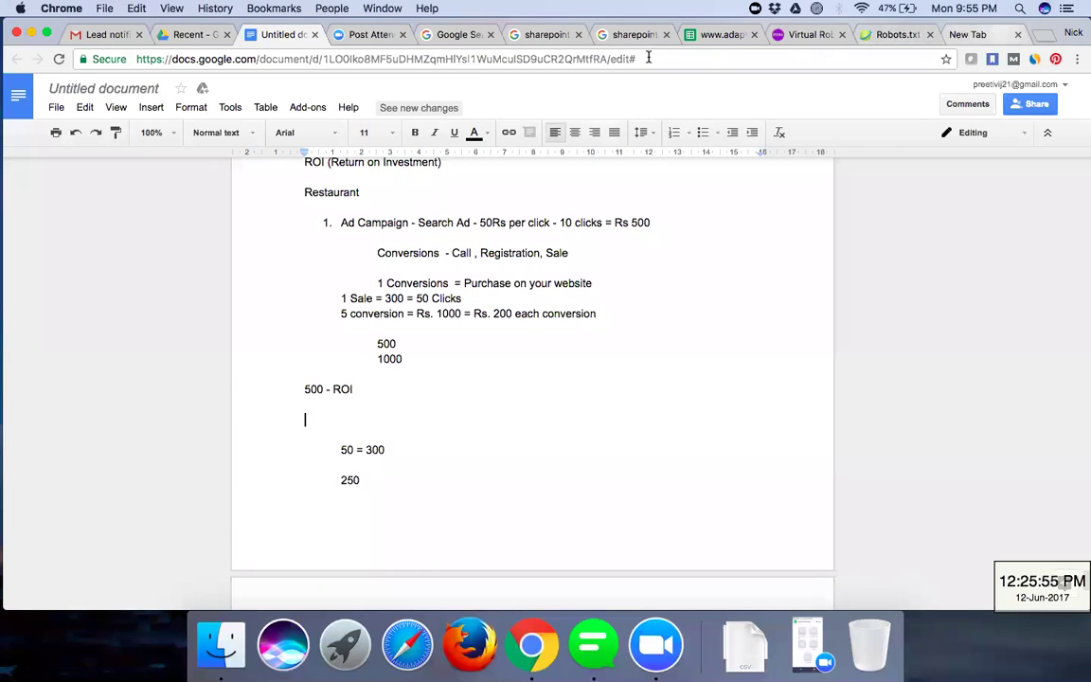
{"action": "key", "text": "super+9"}
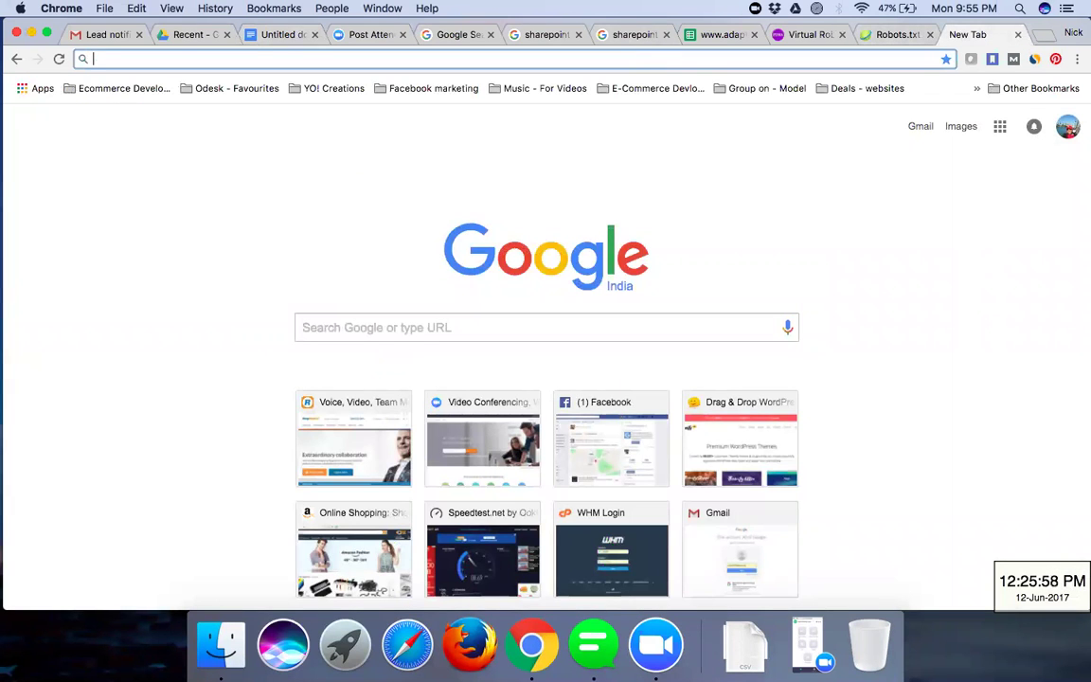
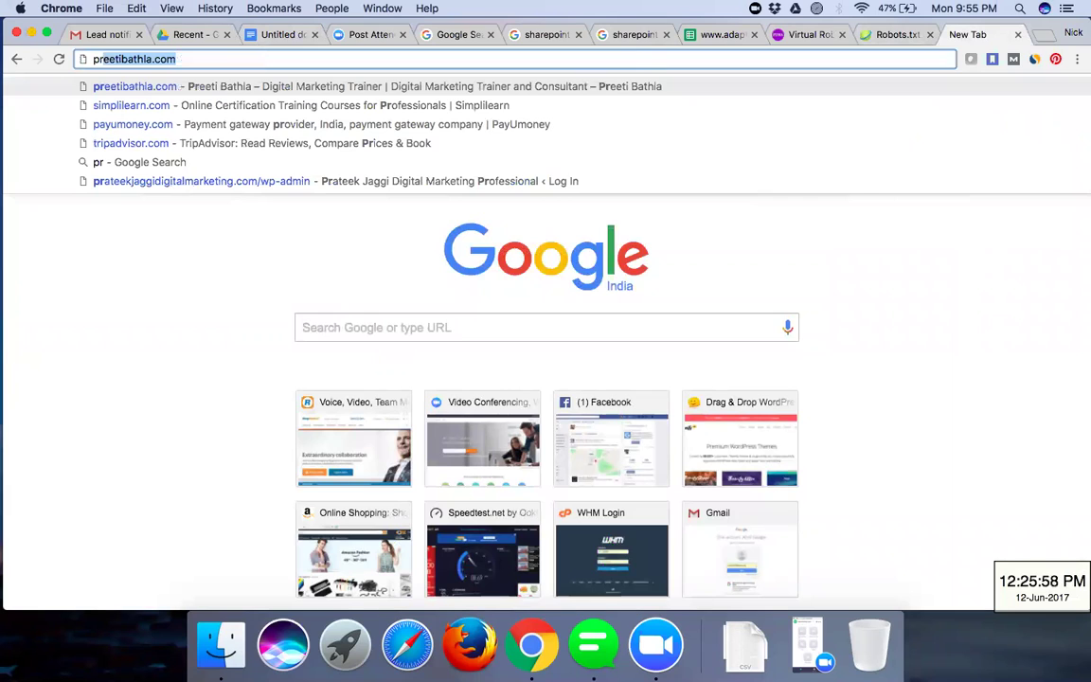
- Load the site's /wp-admin address in the new tab's address bar
{"action": "key", "text": "Right"}
{"action": "type", "text": "/wordpres"}
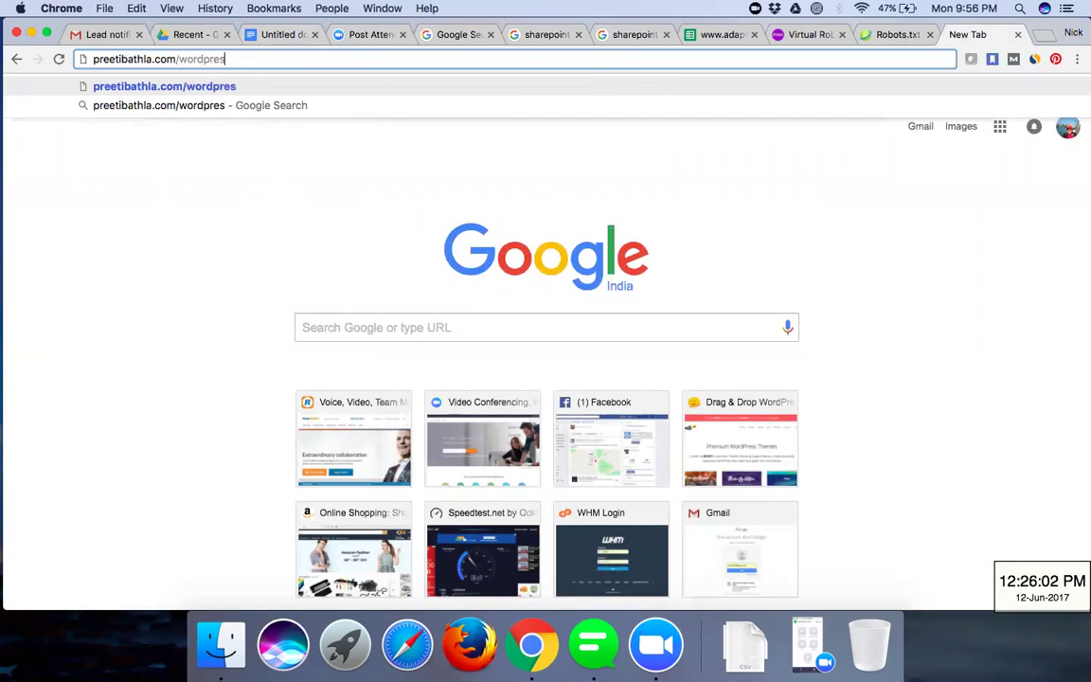
{"action": "key", "text": "BackSpace"}
{"action": "key", "text": "BackSpace"}
{"action": "key", "text": "BackSpace"}
{"action": "key", "text": "BackSpace"}
{"action": "key", "text": "BackSpace"}
{"action": "key", "text": "BackSpace"}
{"action": "key", "text": "BackSpace"}
{"action": "type", "text": "p-admi"}
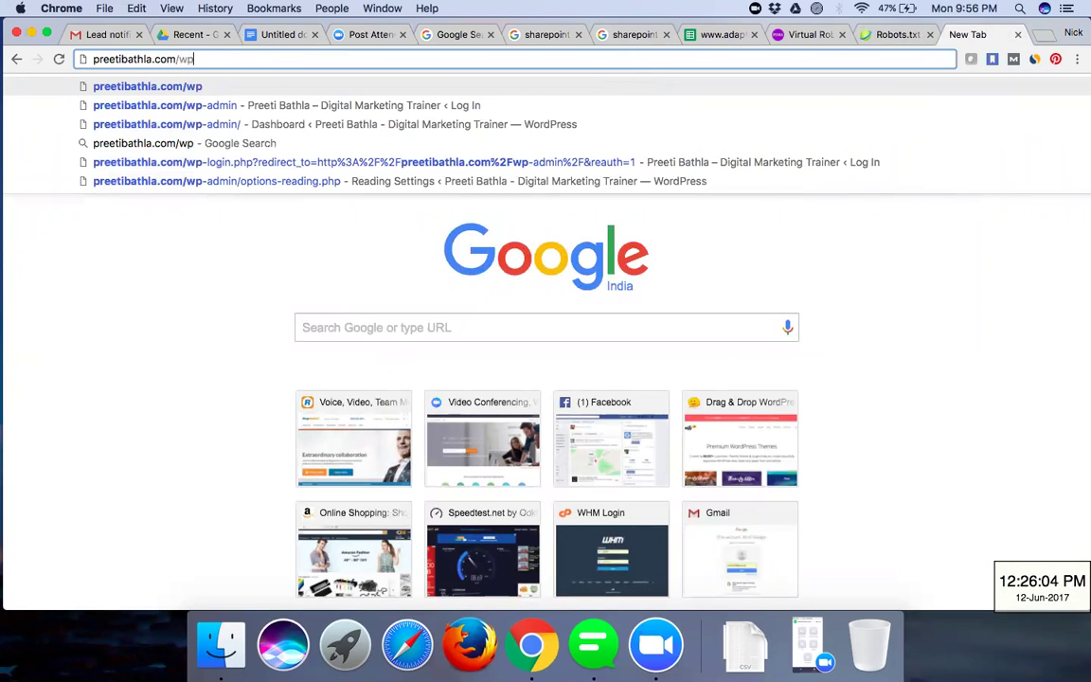
{"action": "type", "text": "n"}
{"action": "key", "text": "Return"}
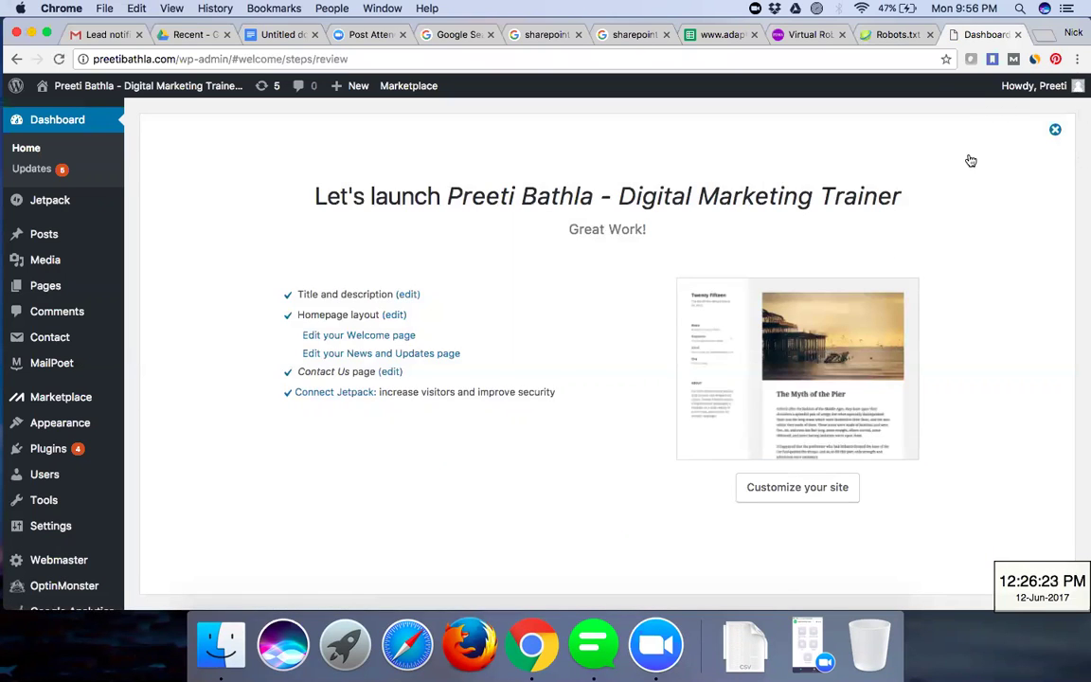
- Choose Edit My Profile from the 'Howdy' admin-bar menu and scroll down to Account Management
{"action": "left_click", "coordinate": [1033, 86]}
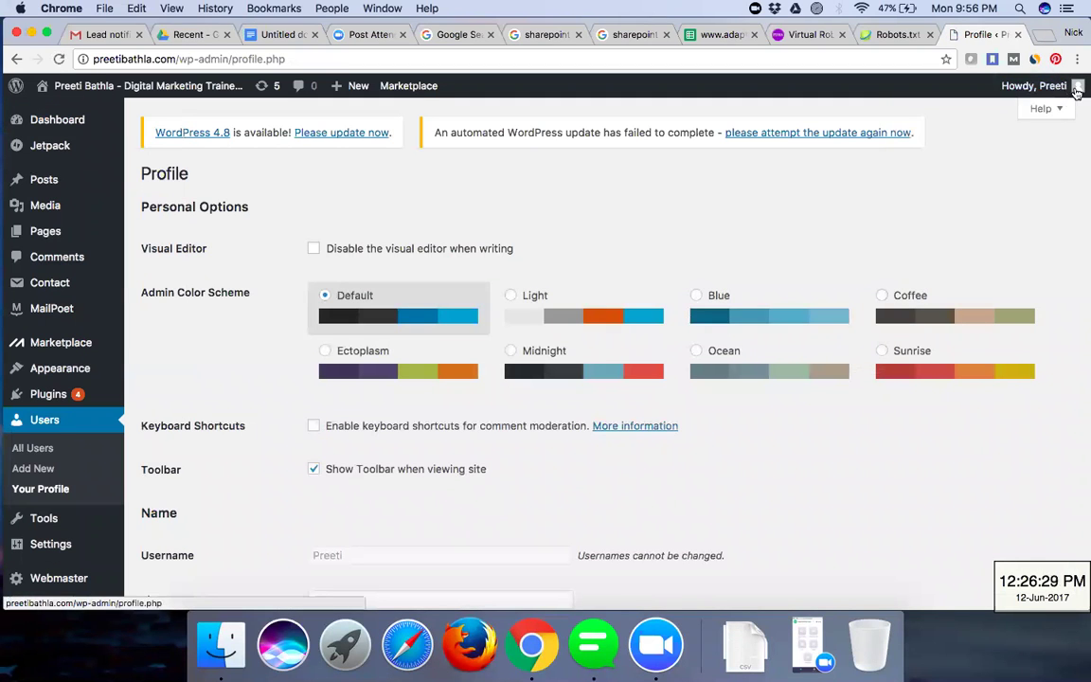
{"action": "mouse_move", "coordinate": [1076, 92]}
{"action": "left_click", "coordinate": [985, 142]}
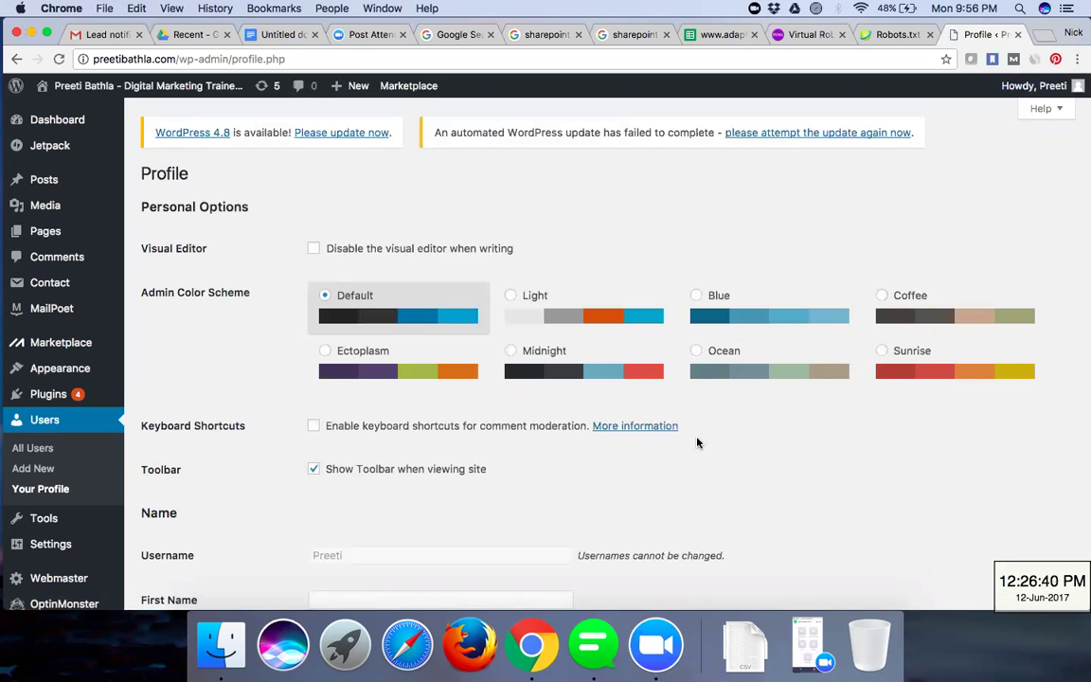
{"action": "scroll", "coordinate": [697, 442], "scroll_direction": "down", "scroll_amount": 5}
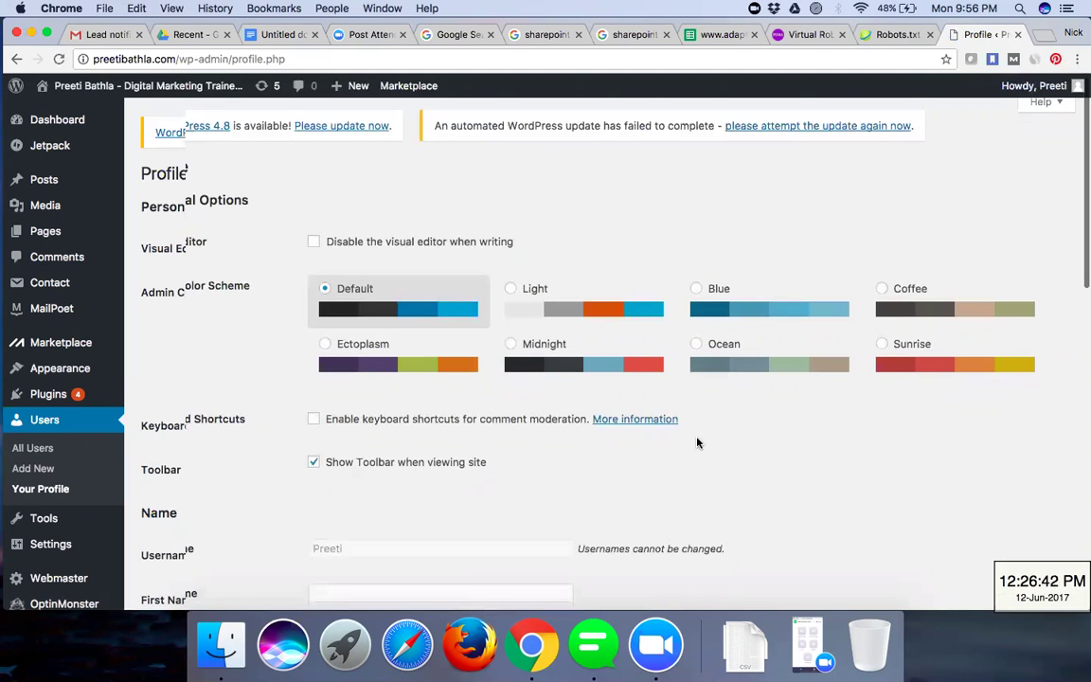
{"action": "scroll", "coordinate": [697, 442], "scroll_direction": "down", "scroll_amount": 6}
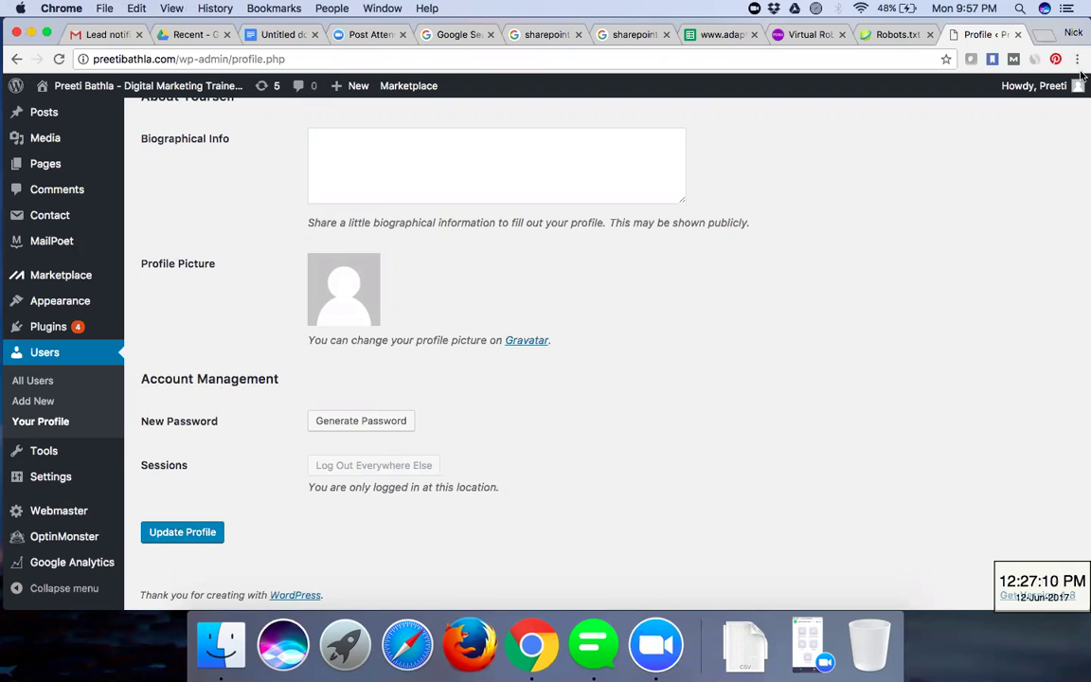
{"action": "mouse_move", "coordinate": [1041, 85]}
{"action": "left_click", "coordinate": [1022, 144]}
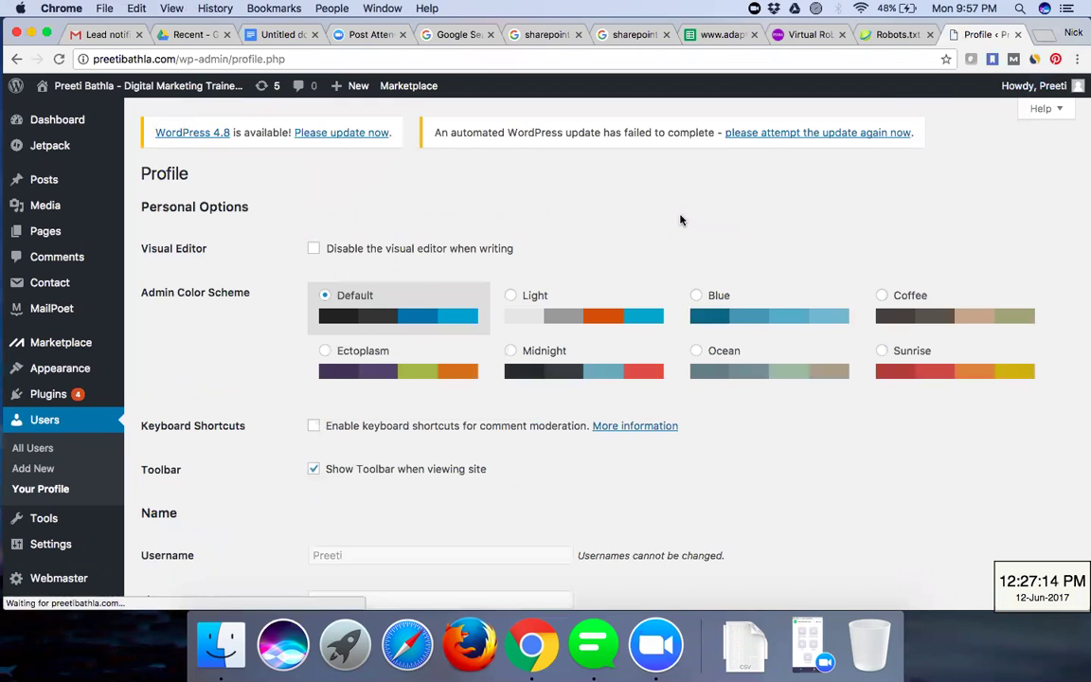
{"action": "scroll", "coordinate": [679, 219], "scroll_direction": "down", "scroll_amount": 10}
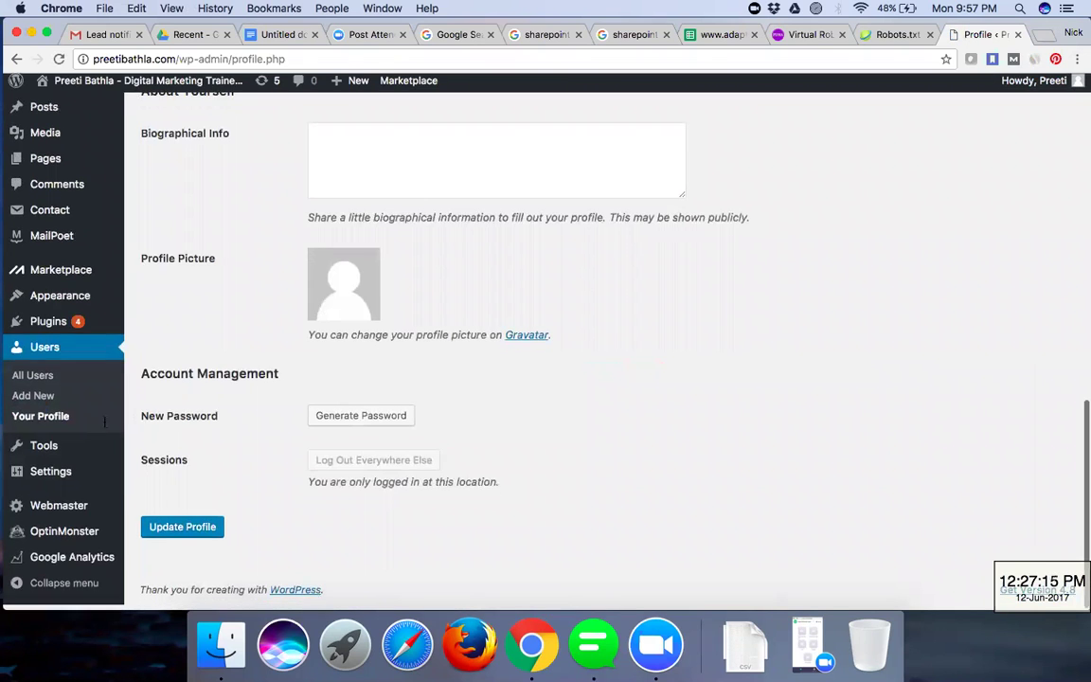